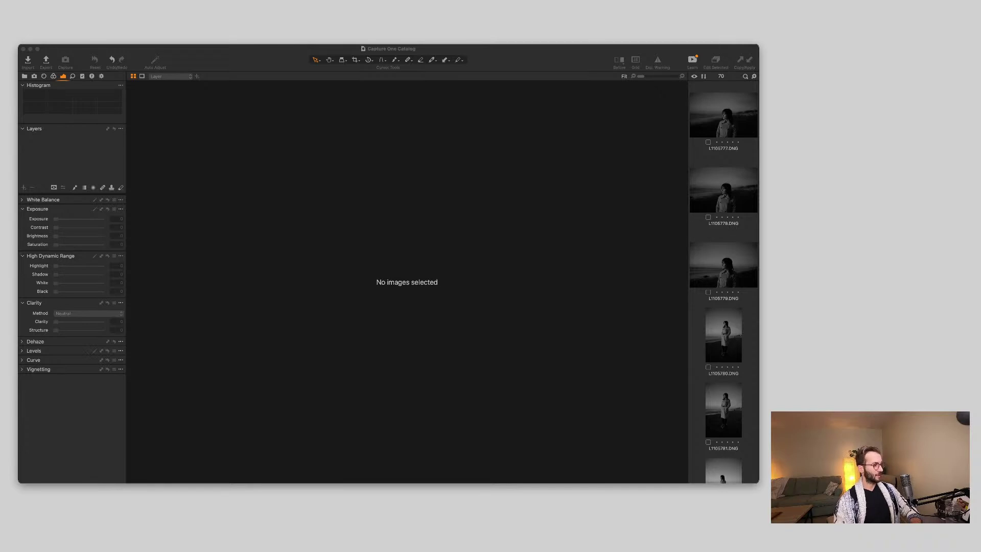
pyautogui.press('super+Tab')
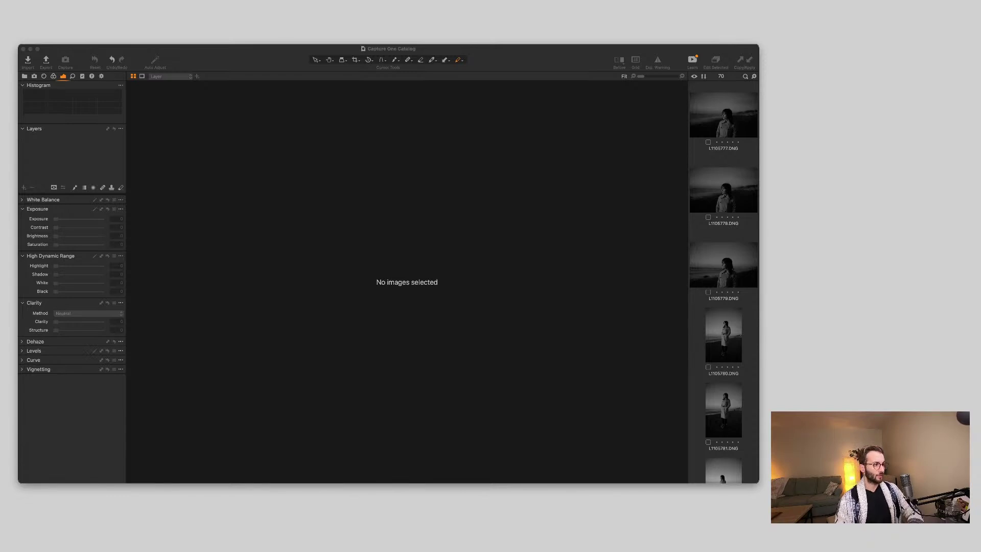
pyautogui.press('super+Tab')
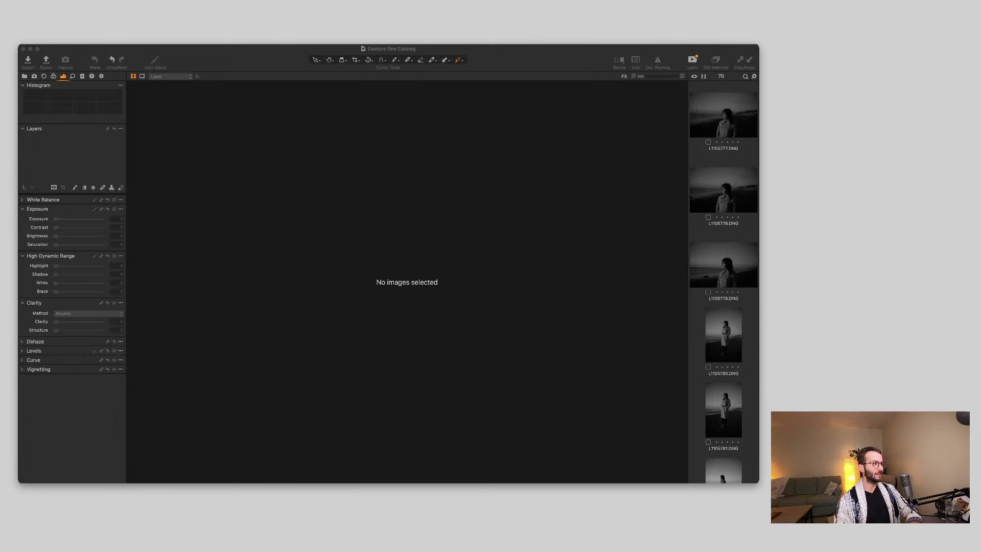
pyautogui.click(711, 461)
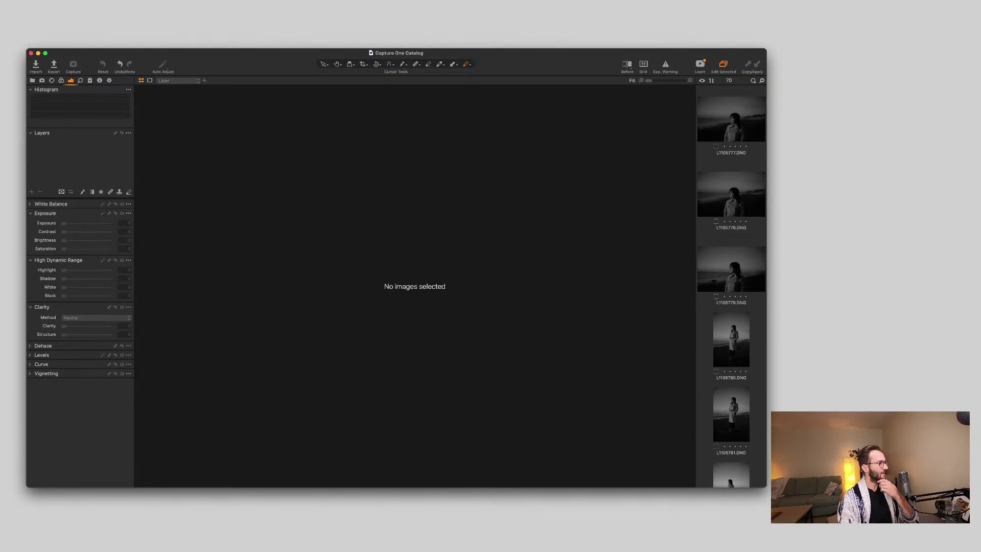
# Look through the catalog library, viewing the Trash collection and returning to All Images with Recent Imports collapsed.
pyautogui.click(30, 204)
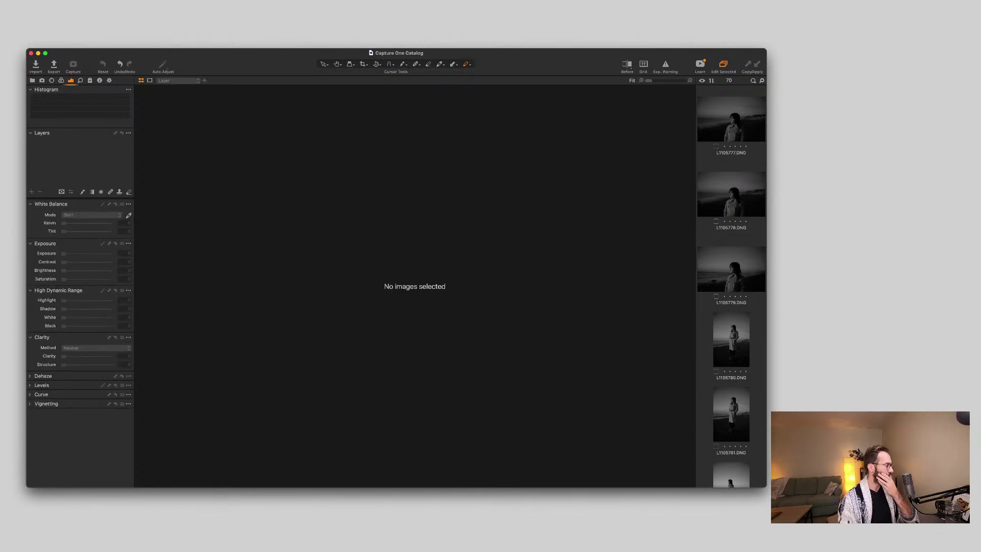
pyautogui.press('super+alt+1')
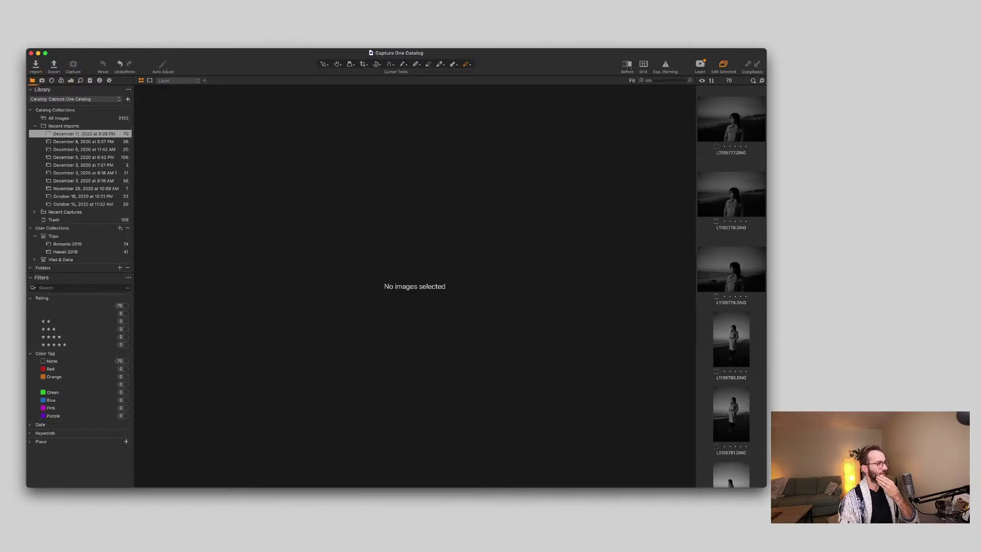
pyautogui.click(59, 118)
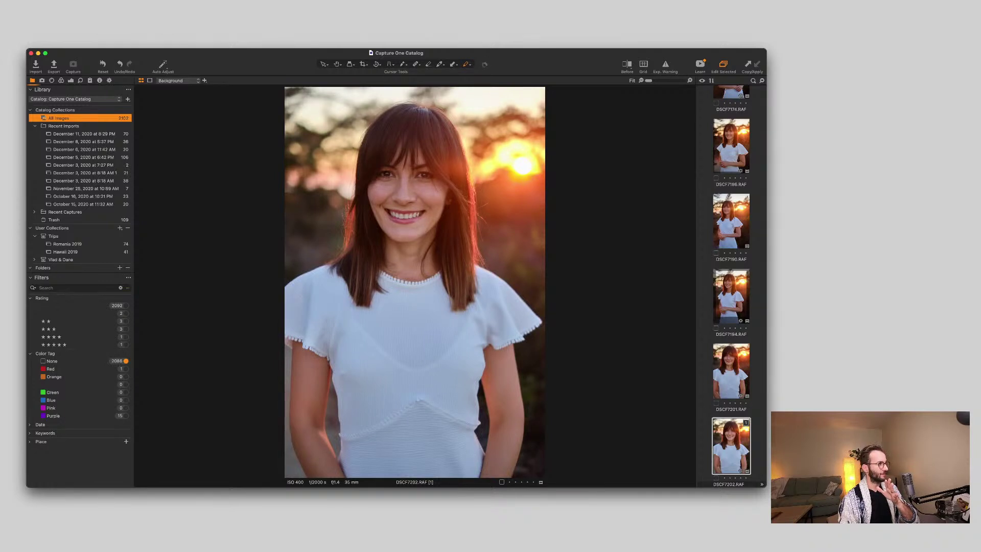
pyautogui.click(34, 125)
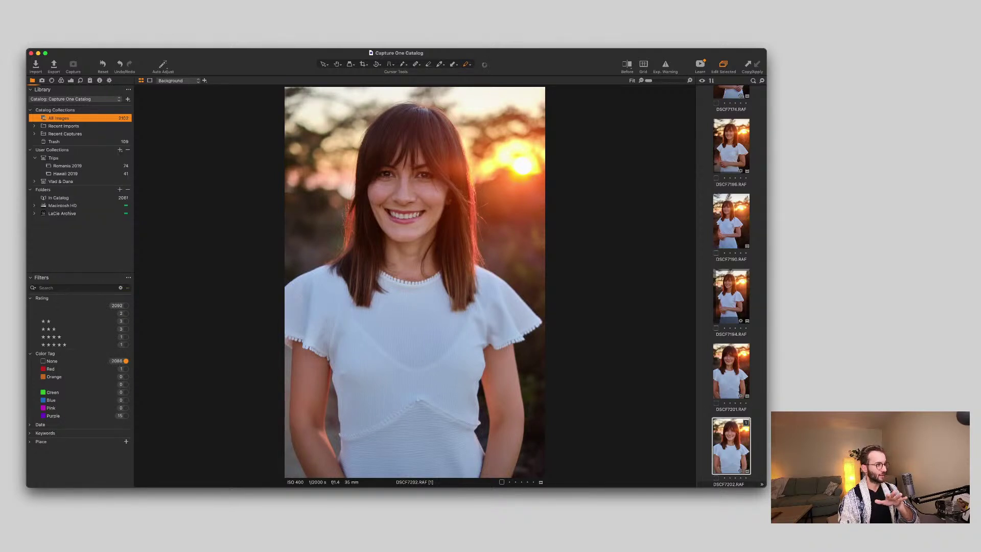
pyautogui.click(53, 142)
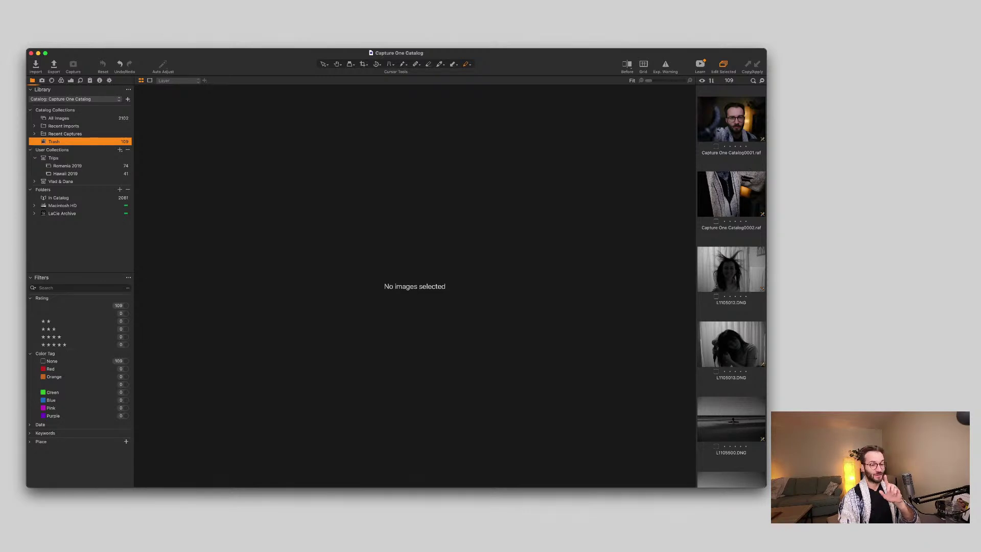
pyautogui.click(59, 118)
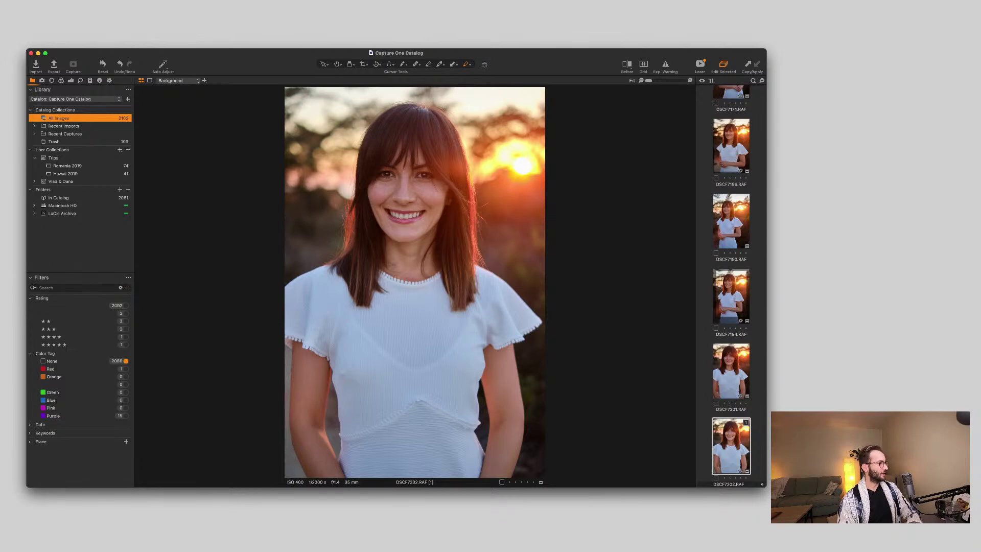
# Examine the tethered capture settings and the lens correction, crop and rotation tools.
pyautogui.click(42, 80)
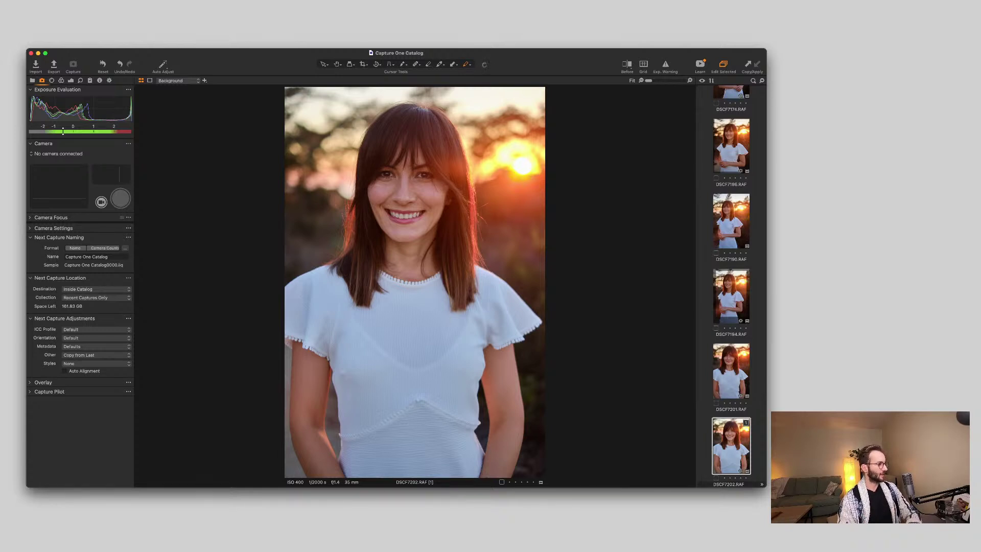
pyautogui.click(51, 81)
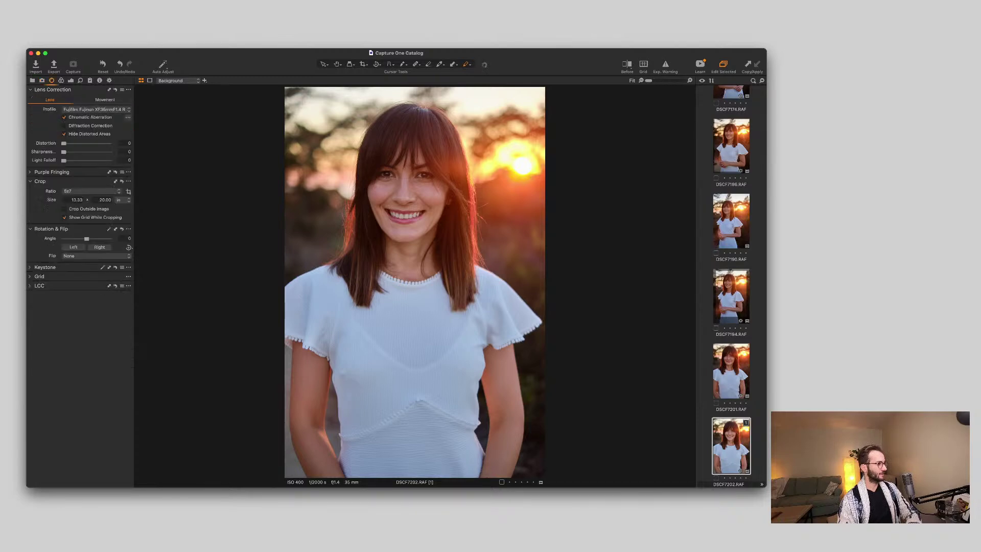
pyautogui.click(42, 80)
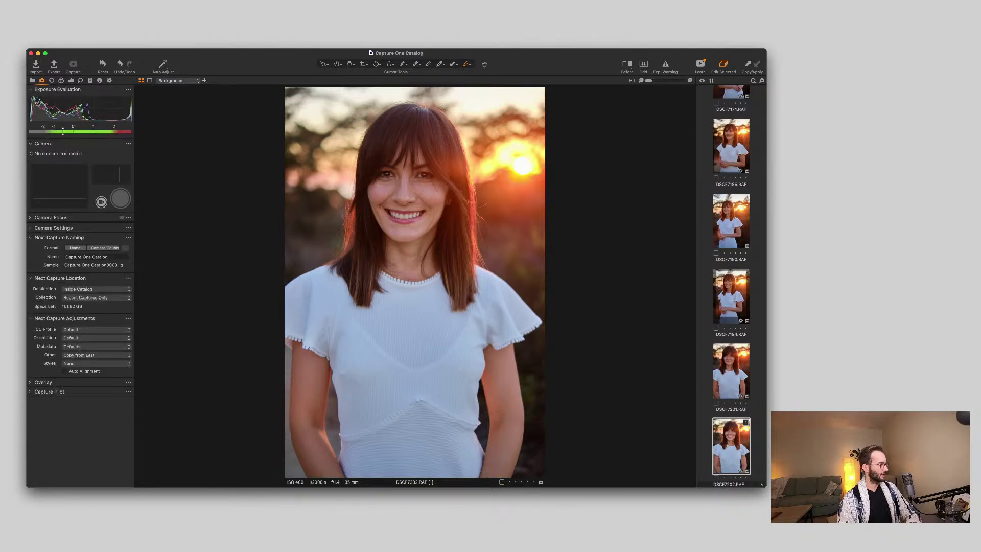
pyautogui.click(51, 80)
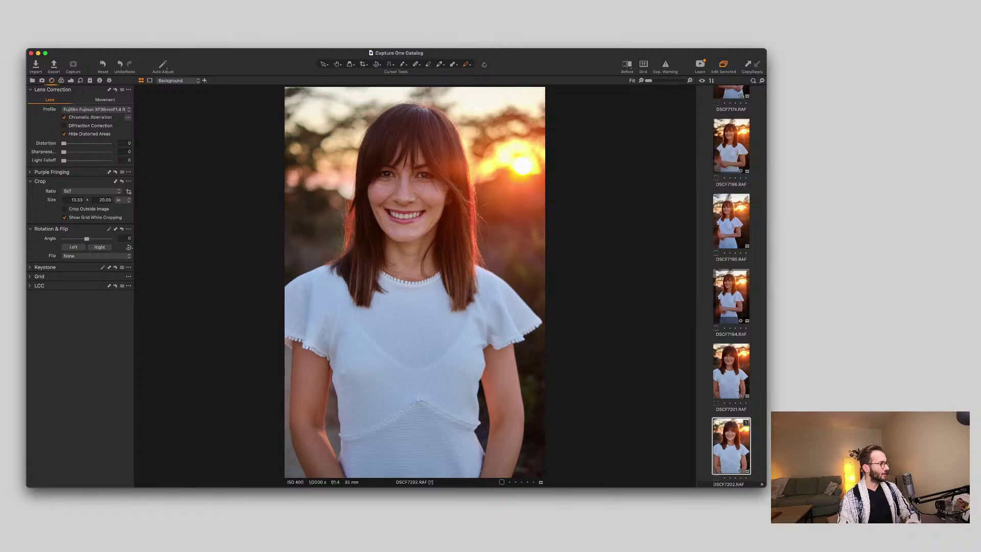
# Show the color tools and expand the Normalize and Black & White sections.
pyautogui.click(61, 81)
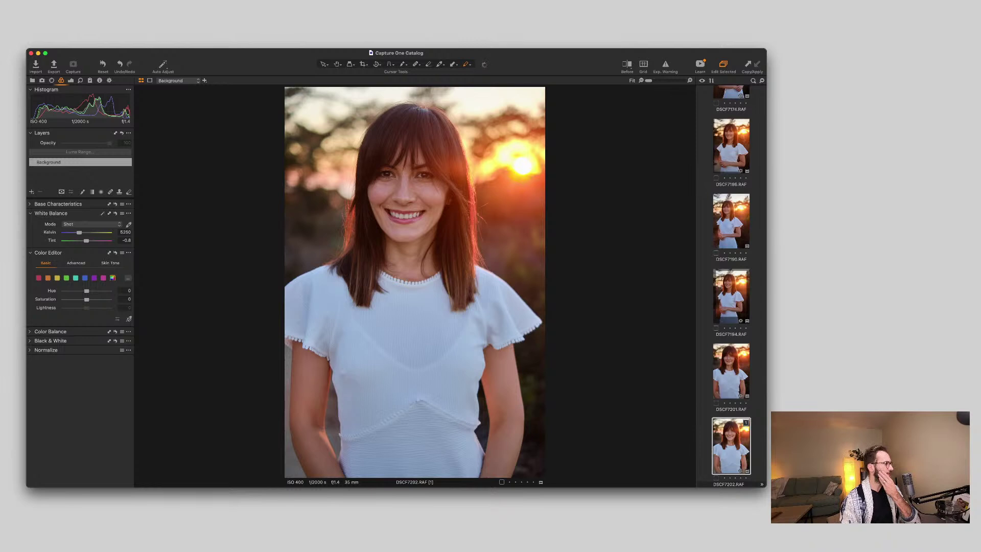
pyautogui.click(30, 350)
pyautogui.click(30, 341)
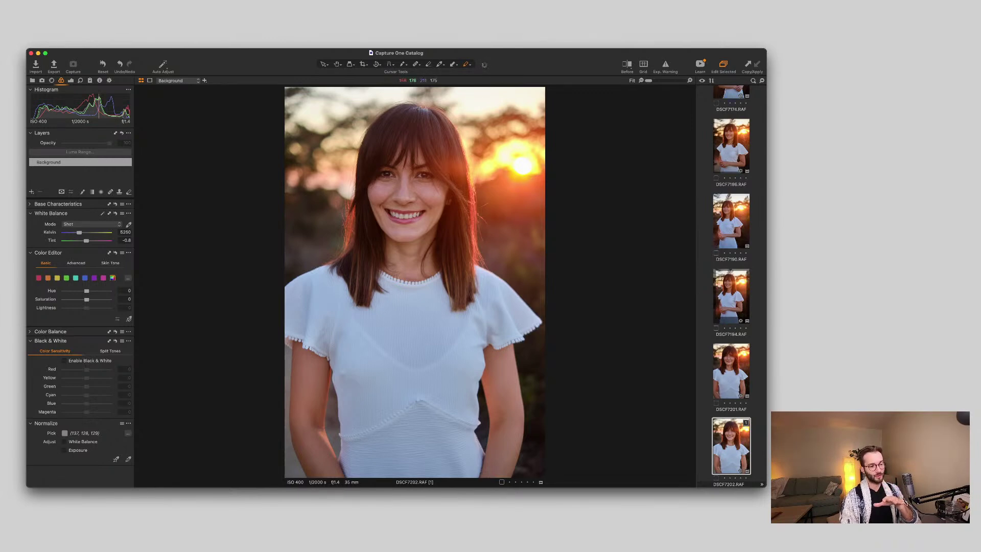
# View two other sunset portraits and review the second one's exposure, lens and metadata tools.
pyautogui.click(731, 221)
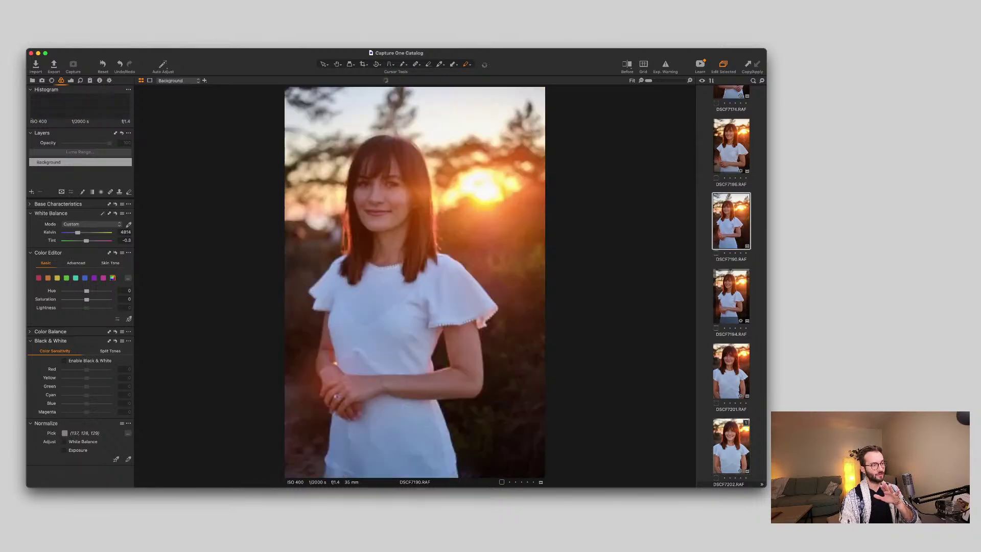
pyautogui.click(731, 146)
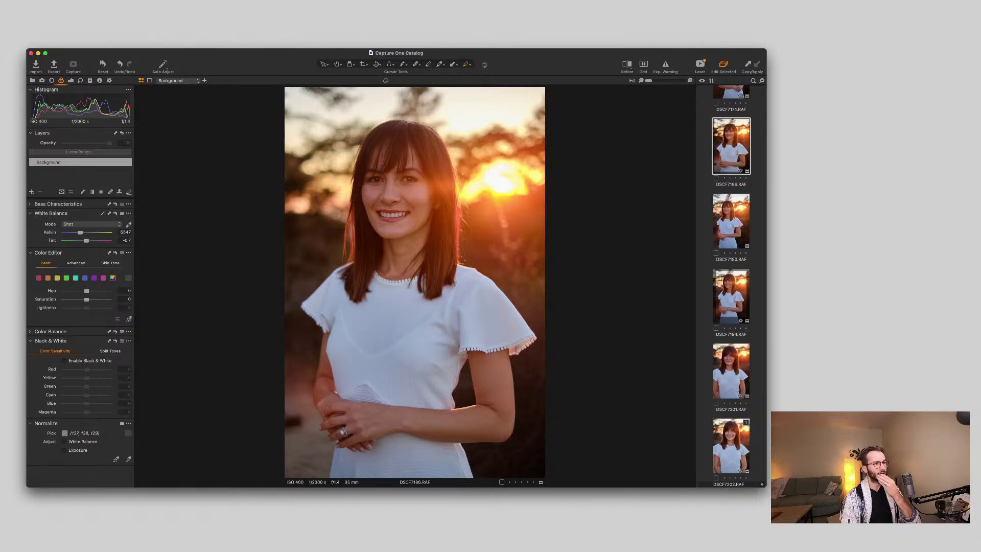
pyautogui.click(70, 80)
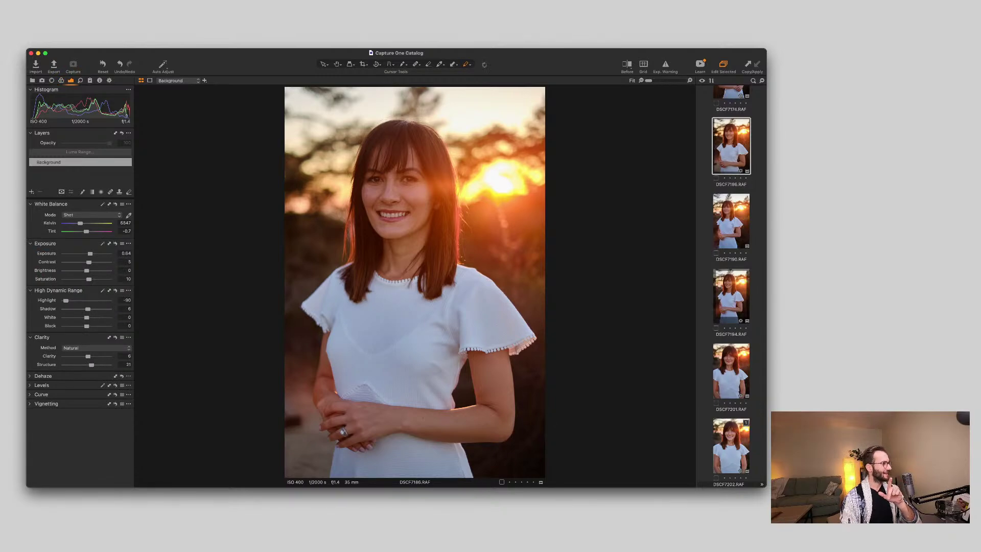
pyautogui.click(51, 80)
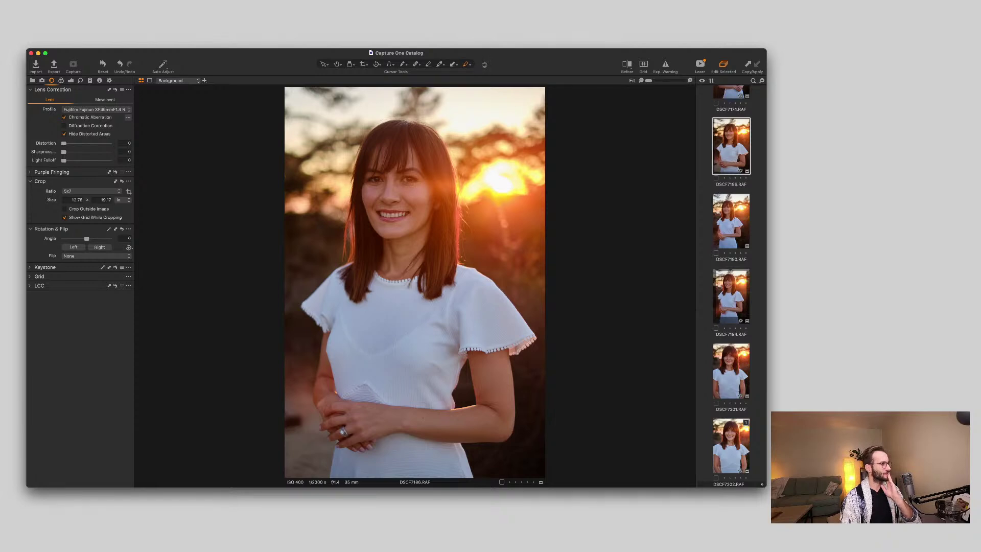
pyautogui.click(99, 80)
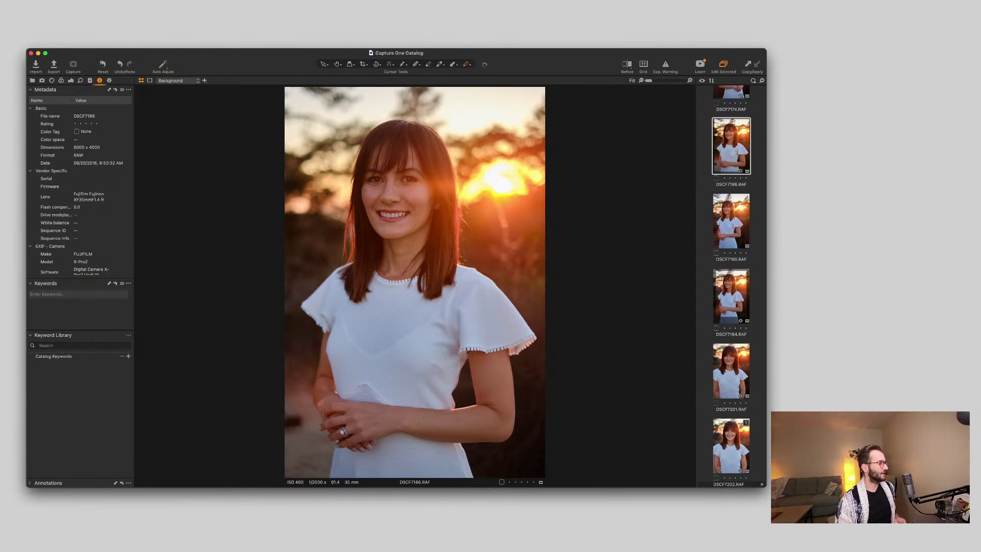
# Show the December 11, 2020 recent import in the library and select its first photo.
pyautogui.click(32, 81)
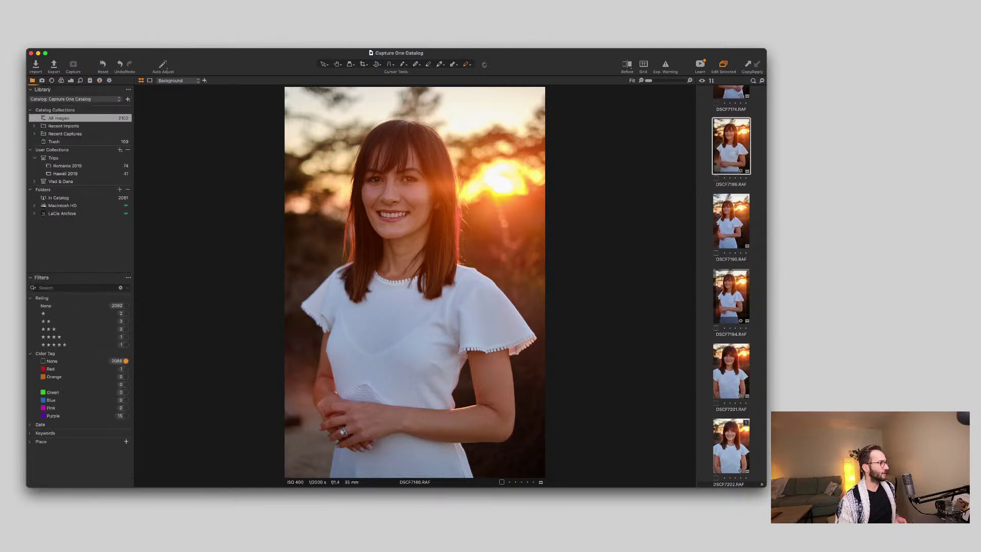
pyautogui.click(35, 125)
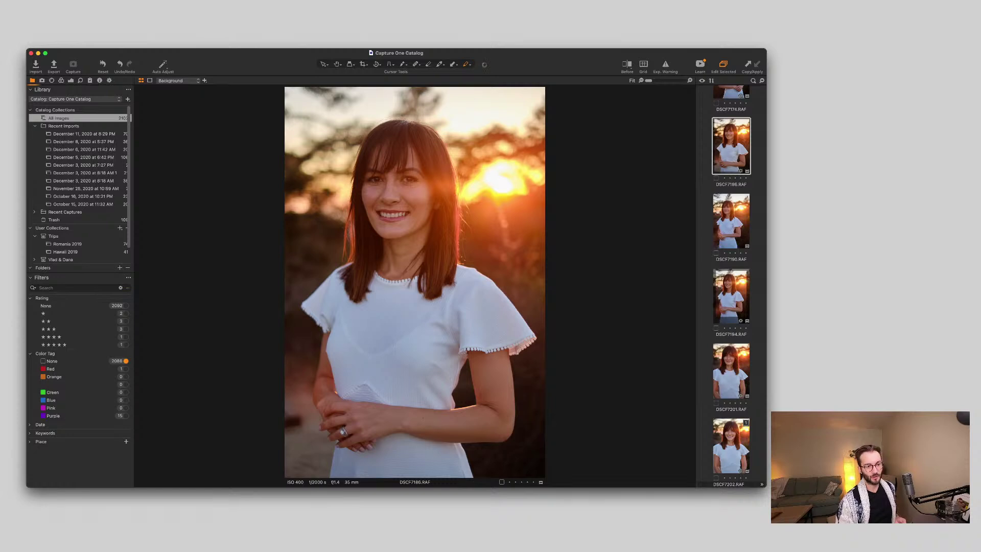
pyautogui.click(84, 134)
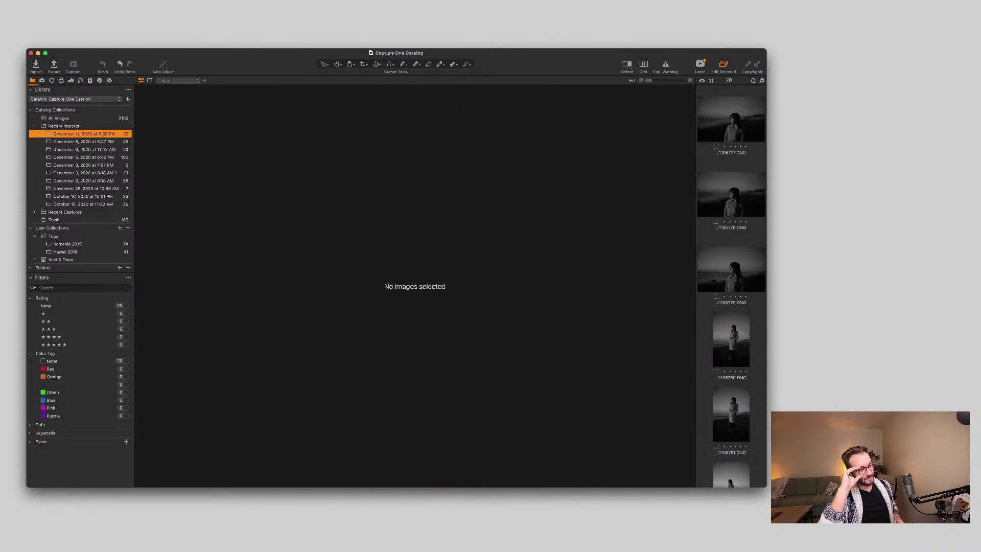
pyautogui.click(731, 119)
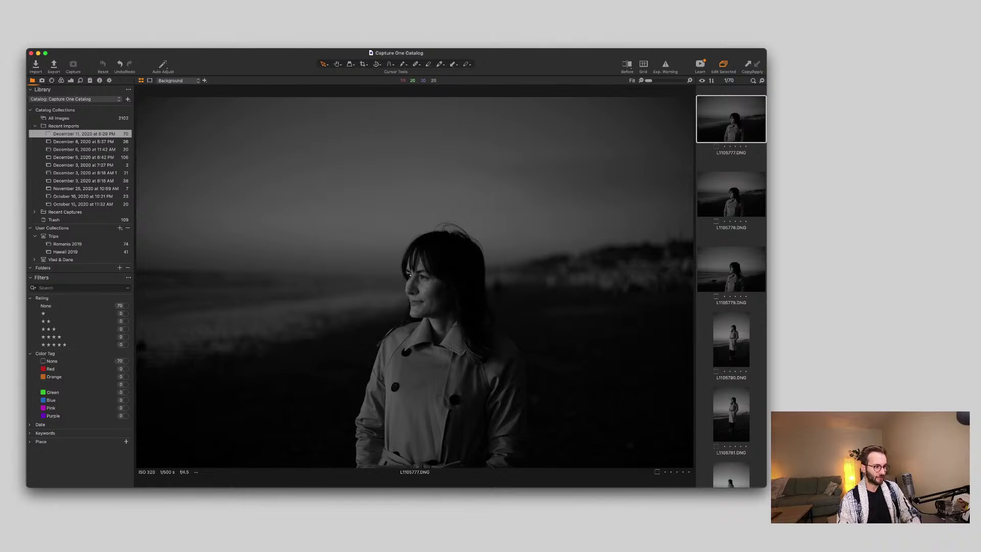
# Examine the focus on the woman's eyes and face in the first photo at up to 400% magnification, returning to a wider view.
pyautogui.scroll(5, 409, 276)
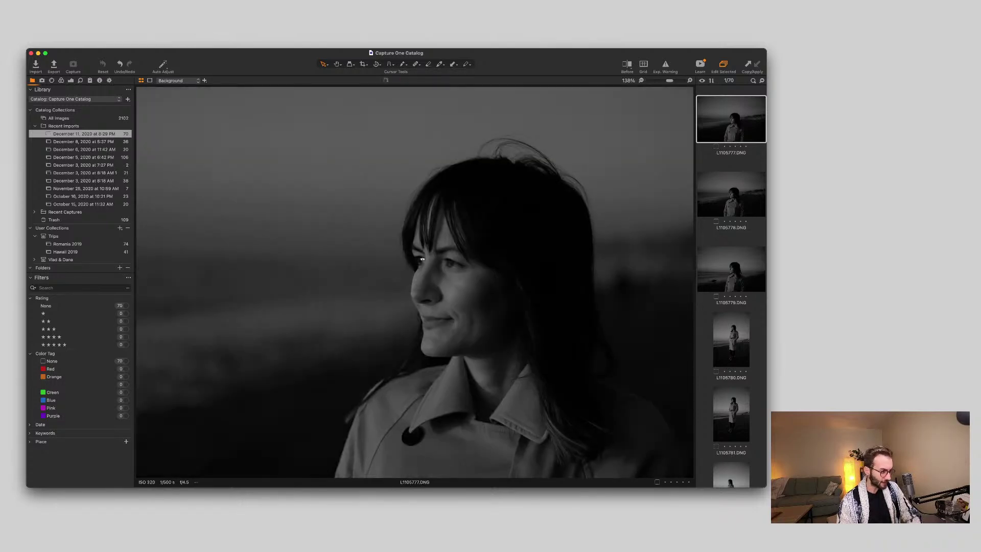
pyautogui.scroll(-5, 406, 247)
pyautogui.scroll(3, 412, 261)
pyautogui.scroll(-3, 417, 276)
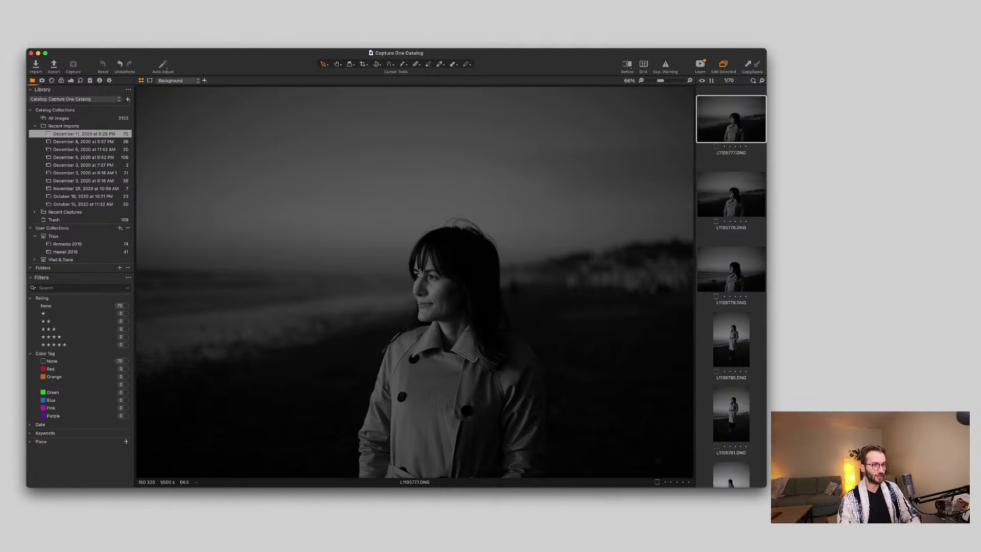
pyautogui.scroll(1, 418, 276)
pyautogui.scroll(2, 417, 274)
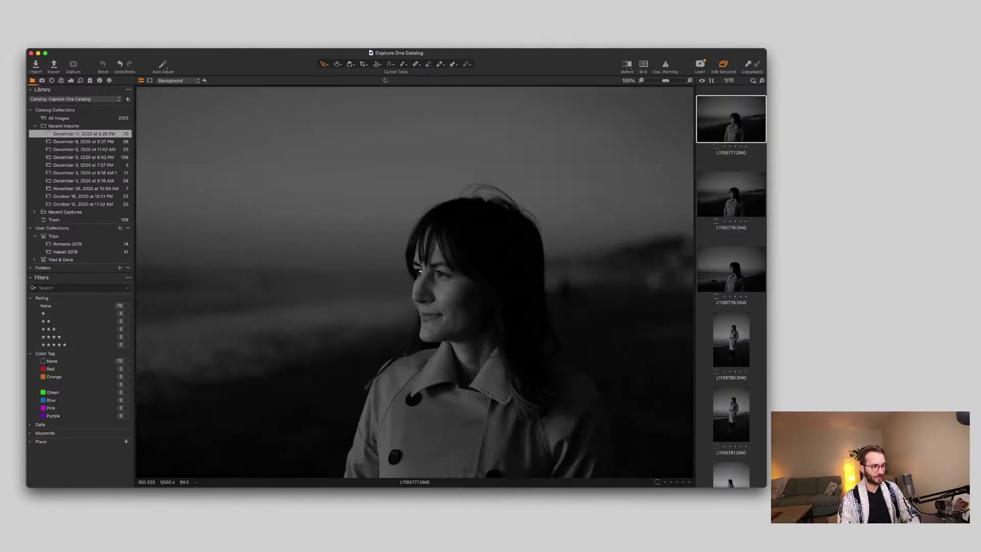
pyautogui.scroll(2, 420, 271)
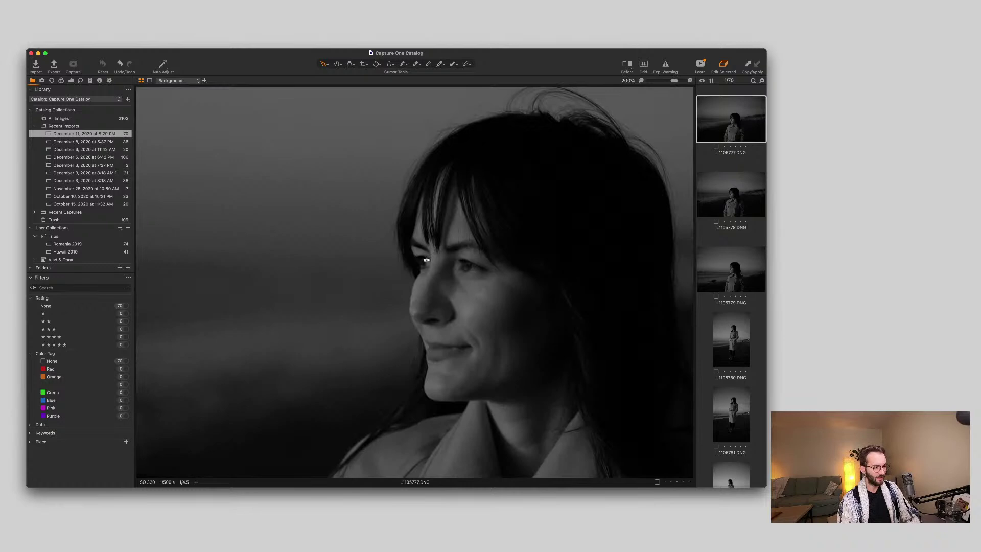
pyautogui.scroll(1, 425, 260)
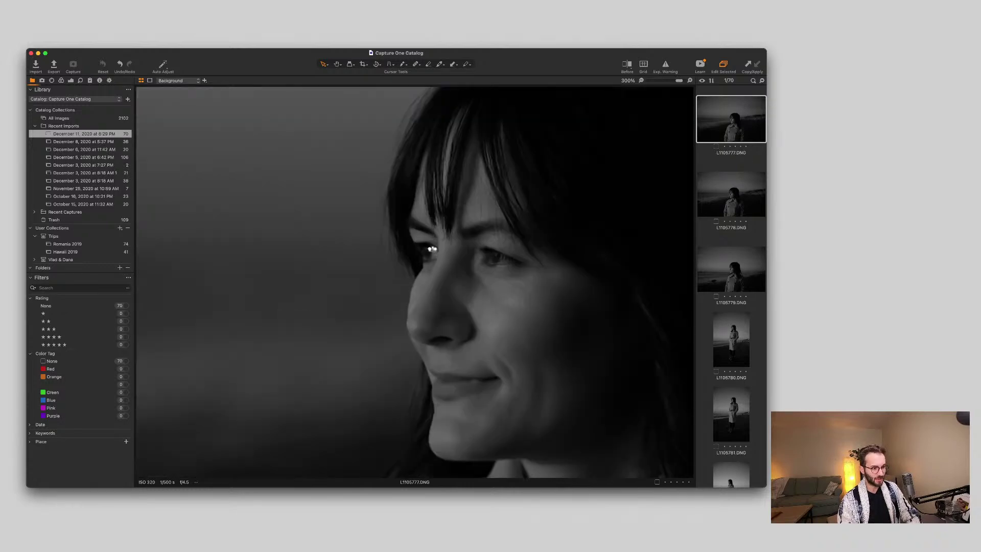
pyautogui.scroll(1, 413, 281)
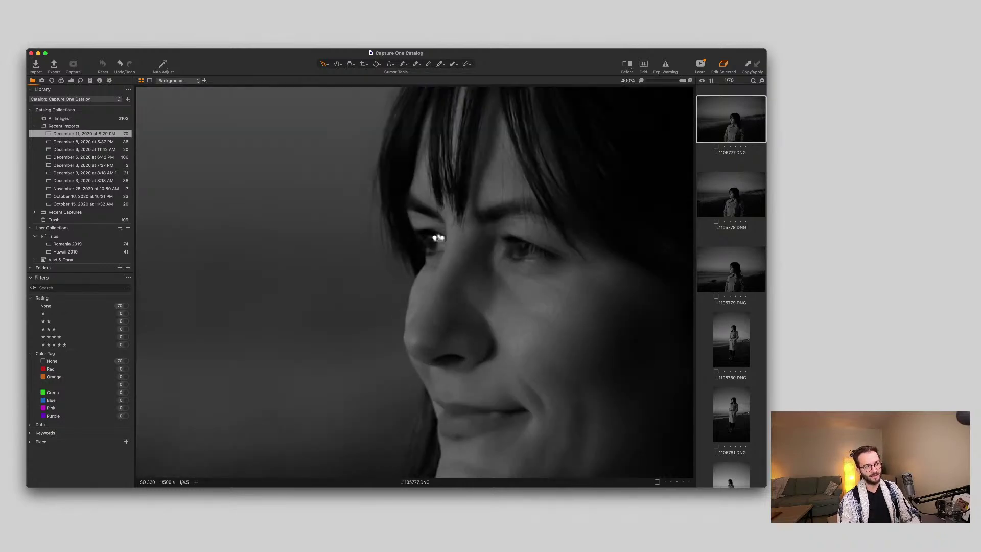
pyautogui.scroll(-5, 415, 275)
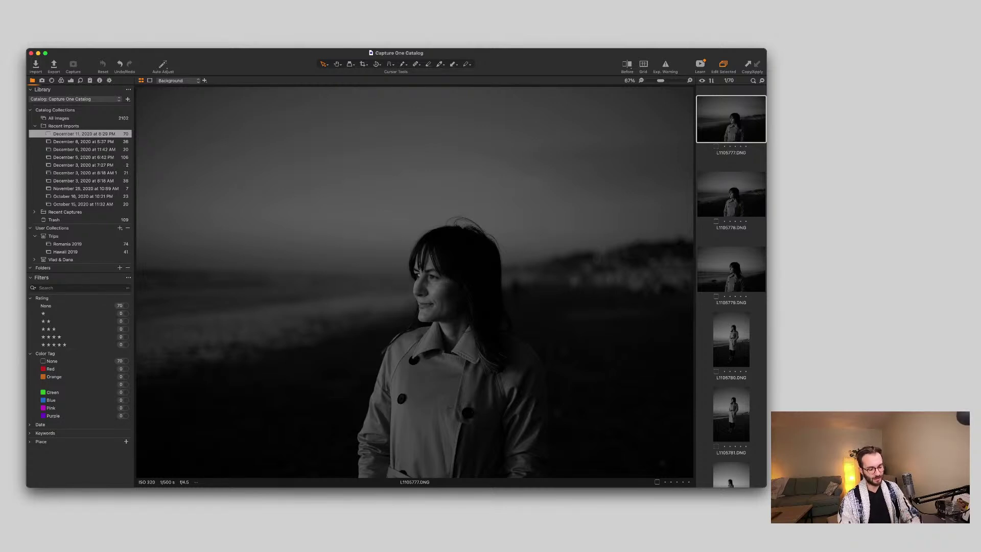
pyautogui.press('super+equal')
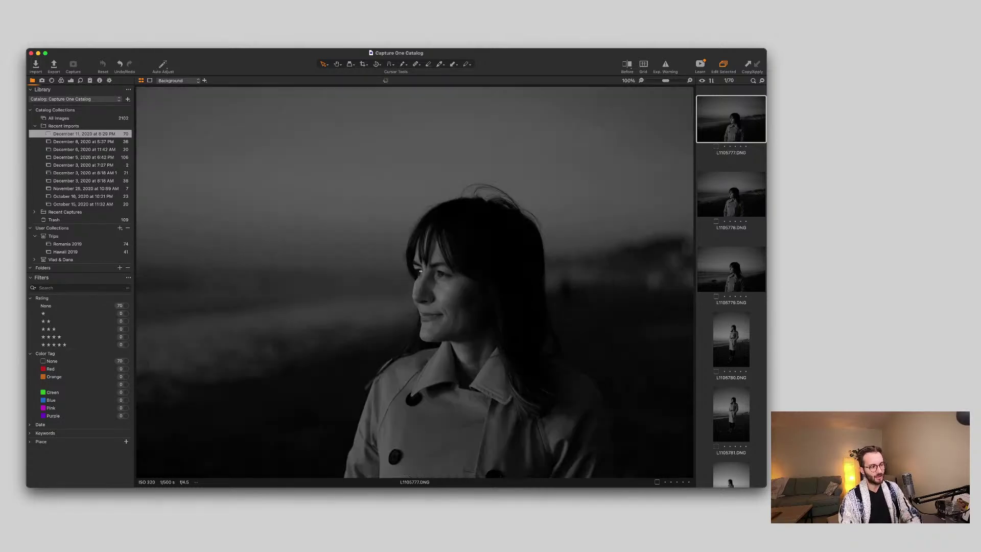
pyautogui.press('super+minus')
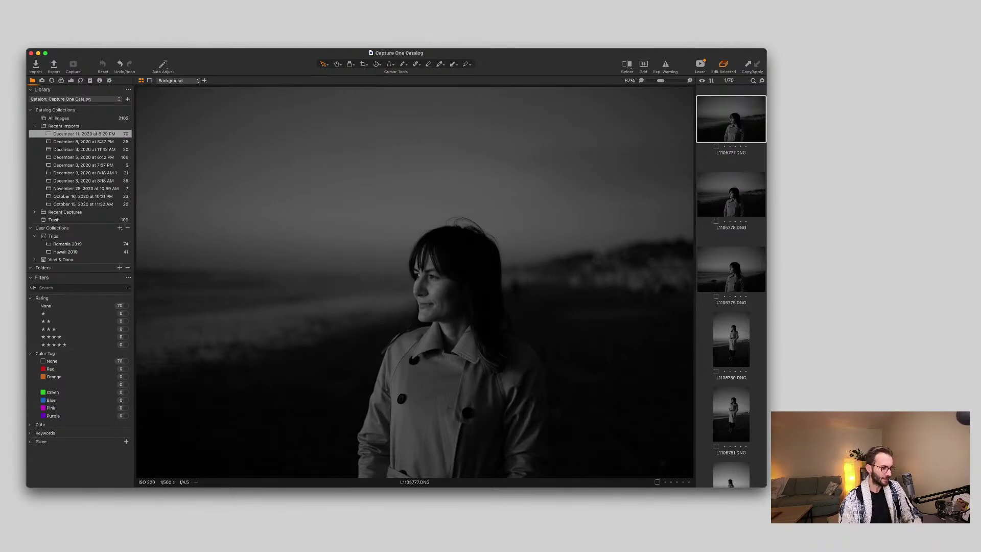
# Check the focus on the woman's face in photo L1105778.DNG at up to 300% magnification and delete the photo.
pyautogui.press('Right')
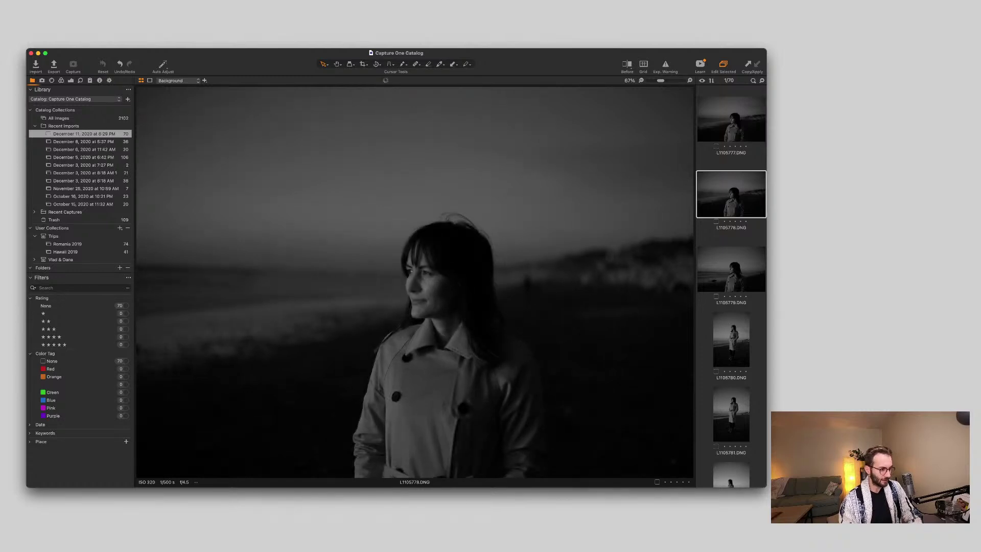
pyautogui.press('super+plus')
pyautogui.press('super+plus')
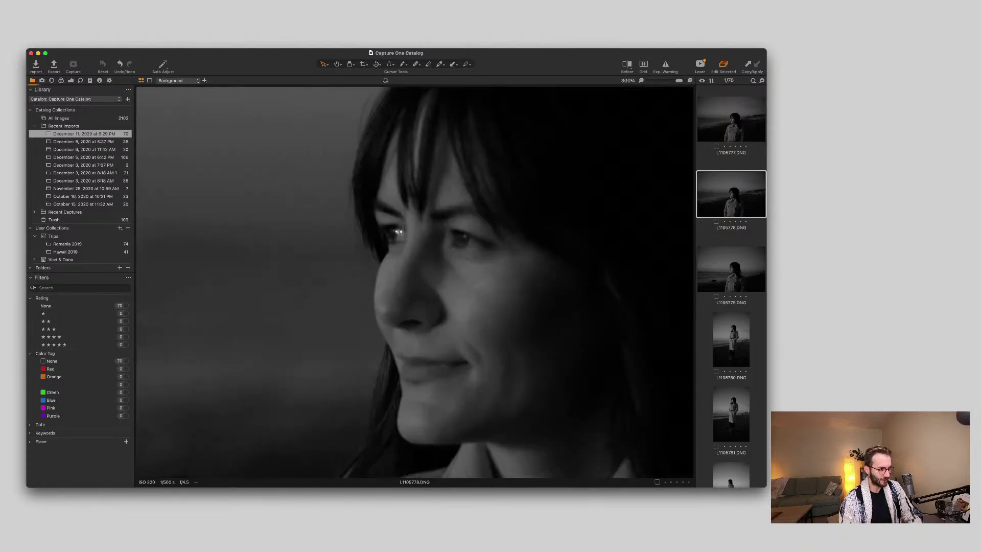
pyautogui.press('super+minus')
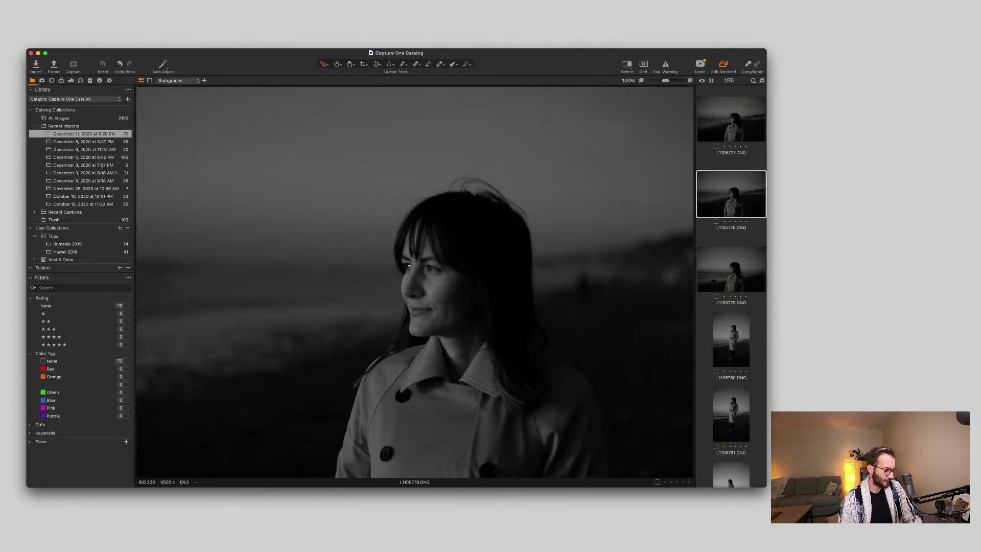
pyautogui.press('super+plus')
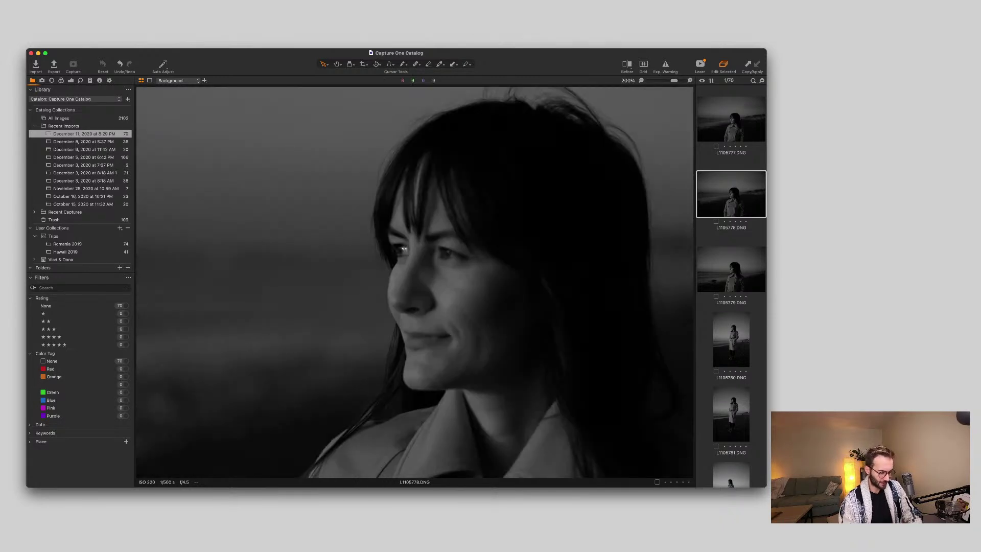
pyautogui.press('super+minus')
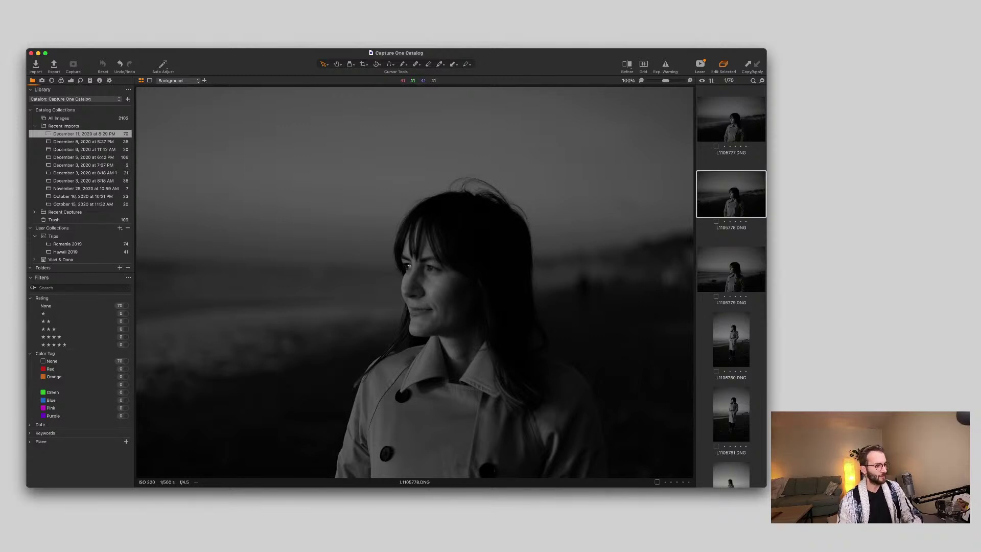
pyautogui.press('super+BackSpace')
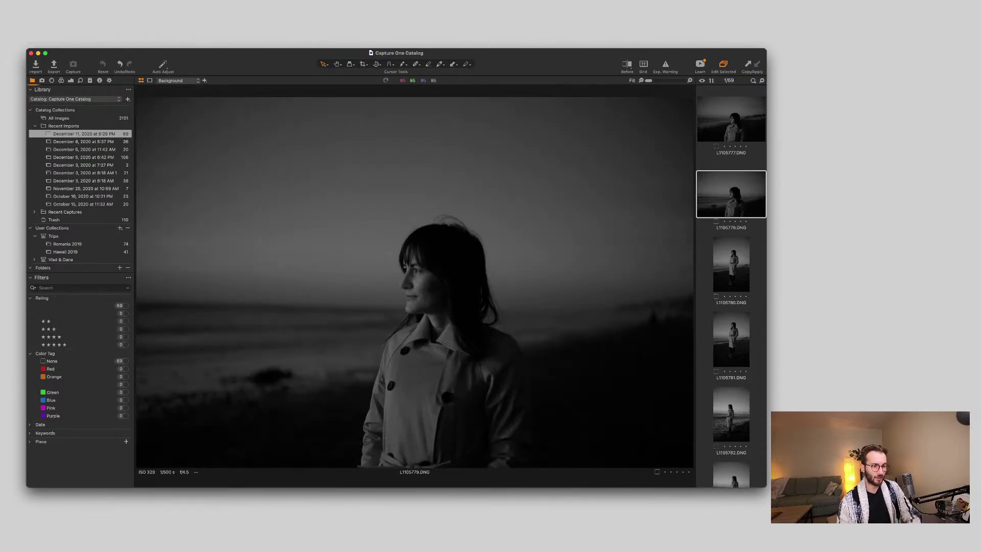
# Compare photo L1105779.DNG with the photos directly before and after it in the December 11, 2020 import.
pyautogui.press('Right')
pyautogui.press('Left')
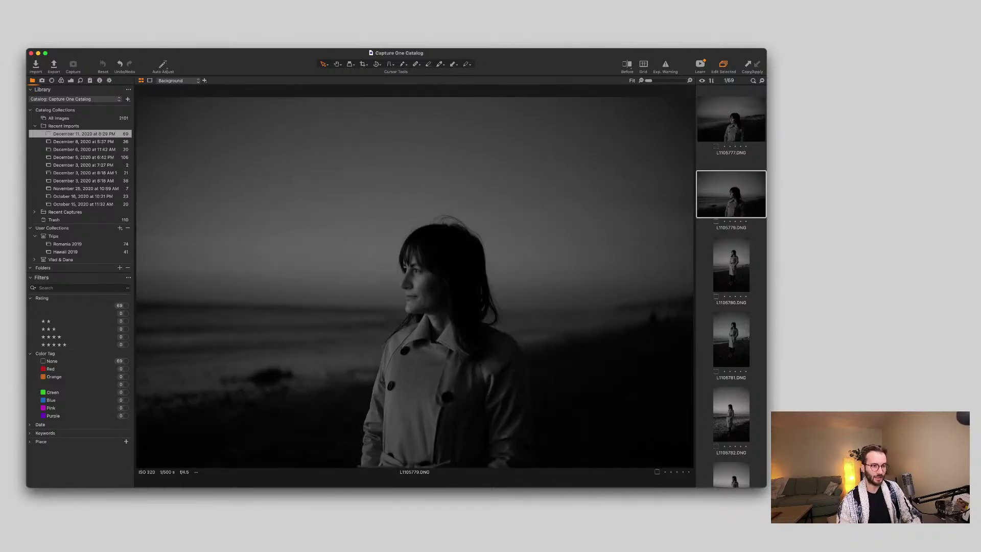
pyautogui.press('Right')
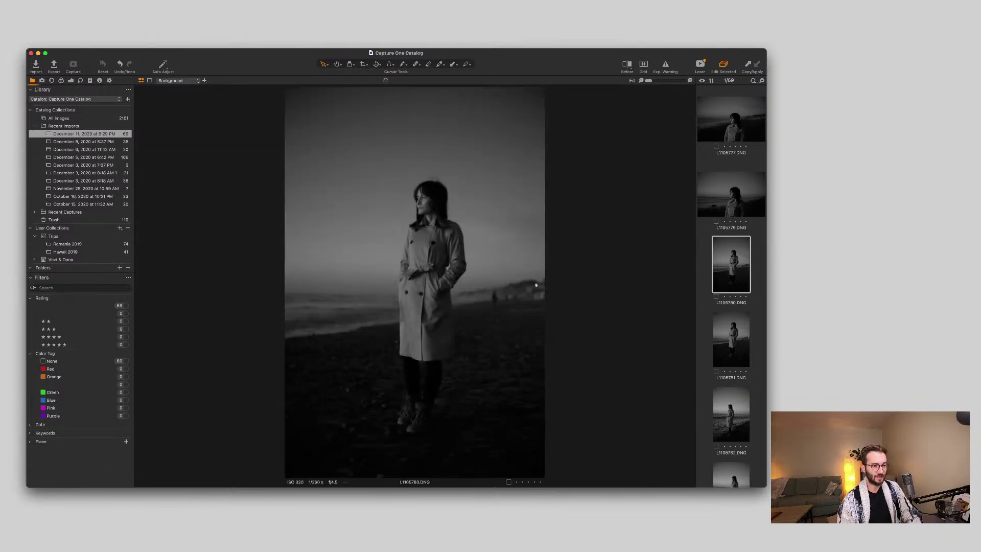
pyautogui.press('Left')
pyautogui.press('Left')
pyautogui.press('Right')
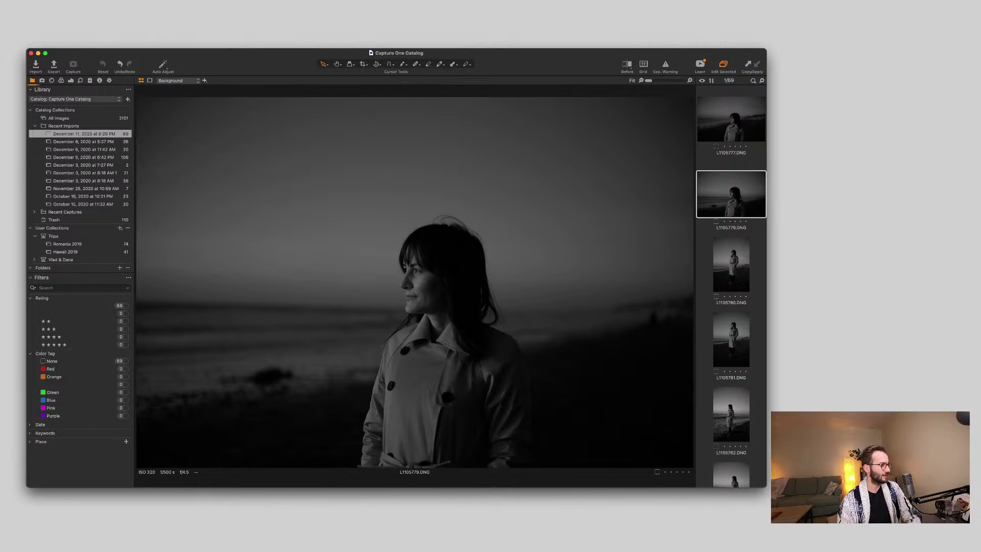
# Check the catalog's Trash collection and delete photo L1105779.DNG from the December 11, 2020 import.
pyautogui.click(54, 219)
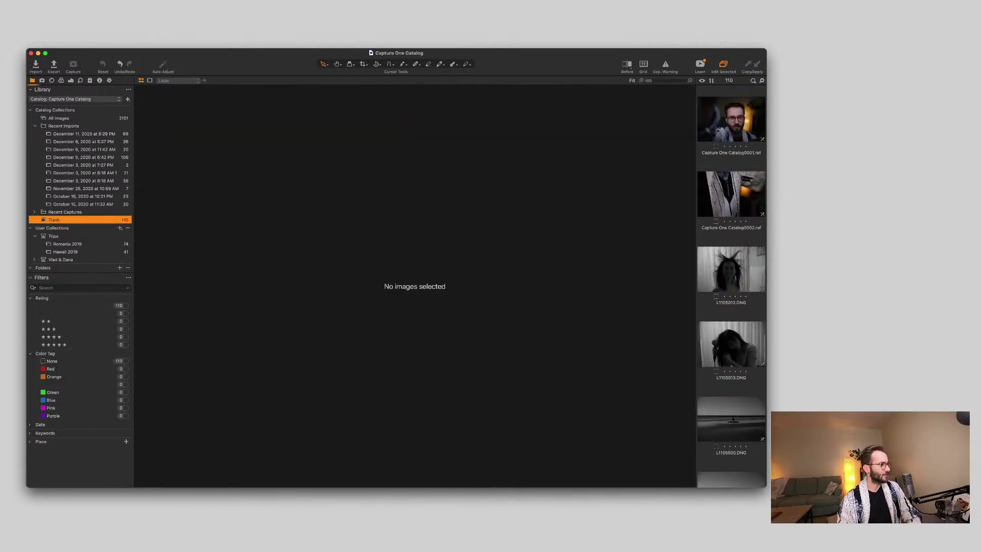
pyautogui.click(82, 133)
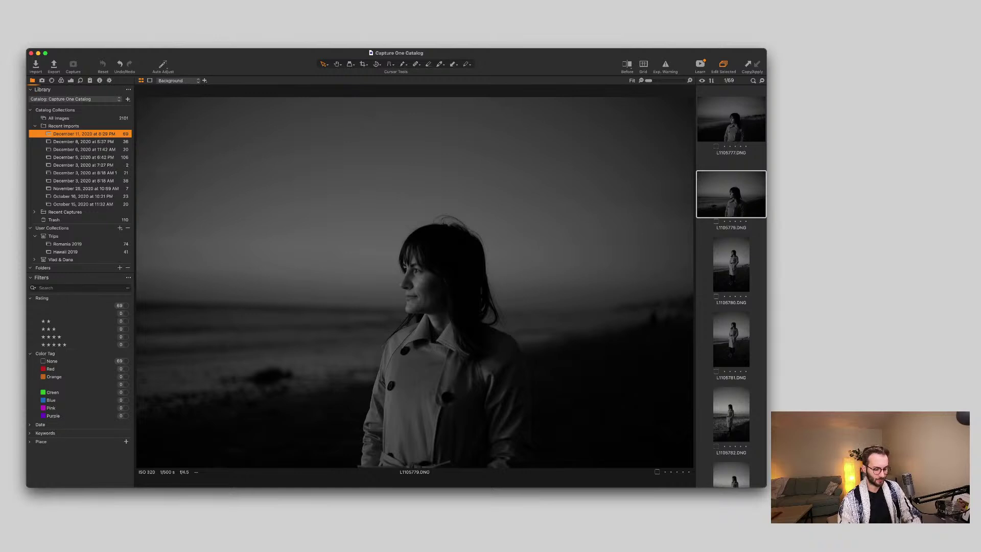
pyautogui.press('Delete')
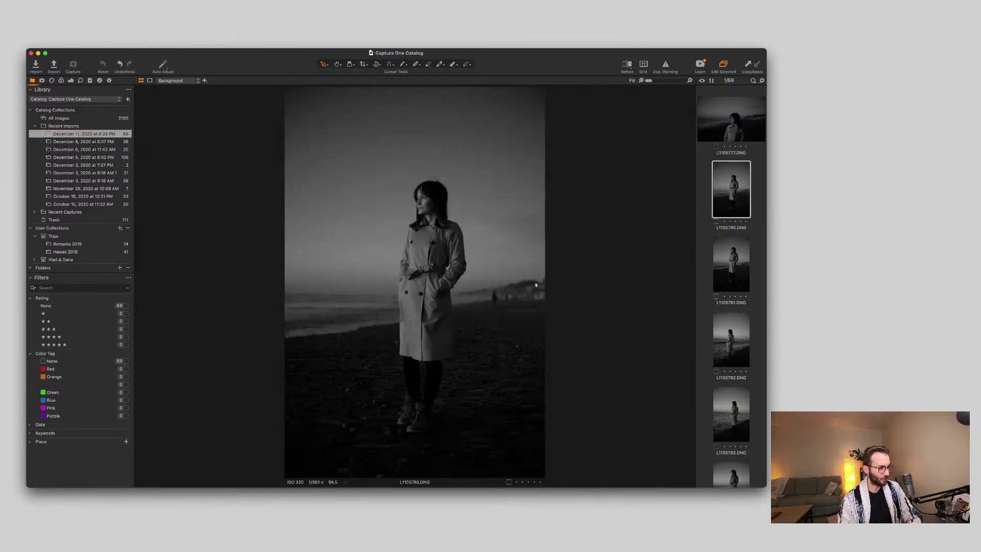
# Examine the focus on the woman's face and coat in photo L1105780.DNG up close, returning to the full-frame view.
pyautogui.press('super+alt+0')
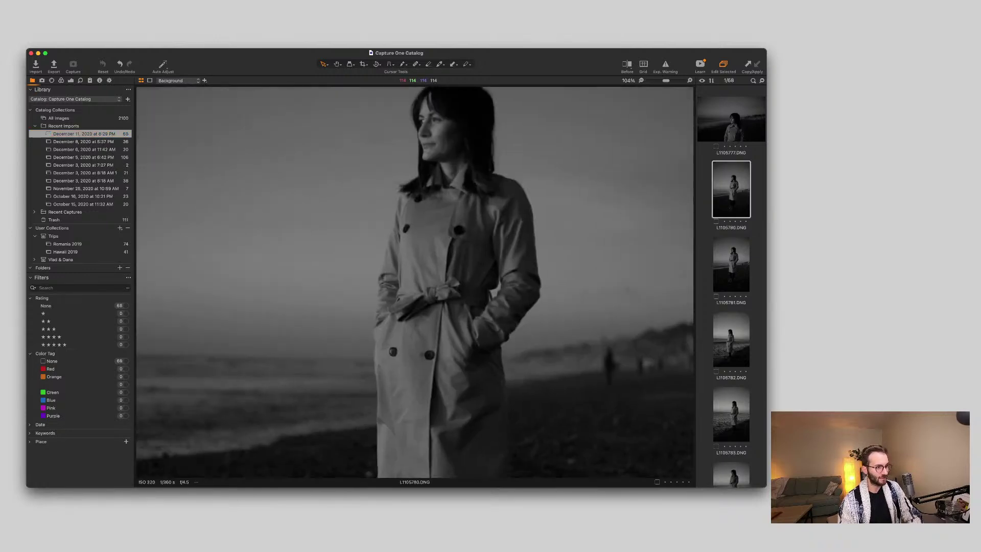
pyautogui.scroll(6, 409, 252)
pyautogui.scroll(-5, 410, 252)
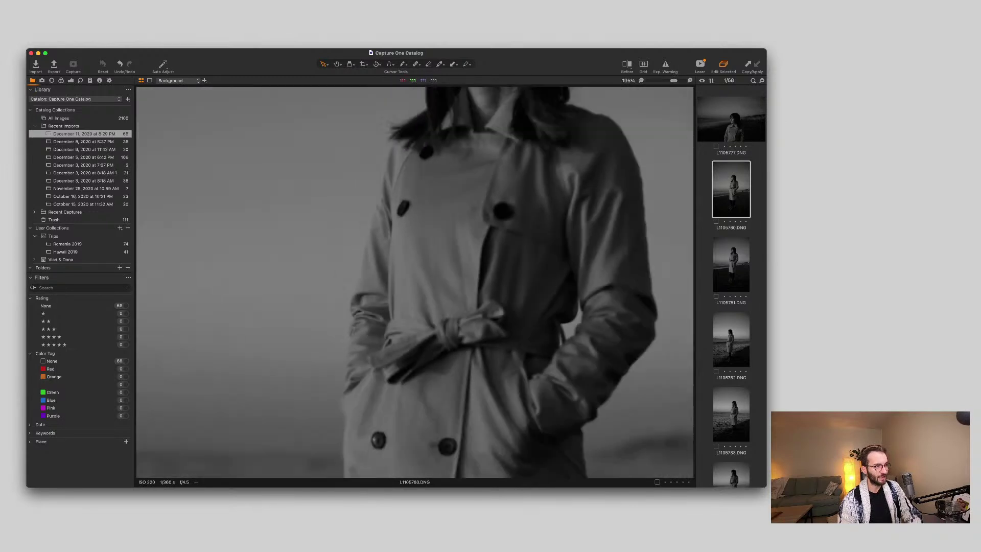
pyautogui.scroll(-3, 410, 252)
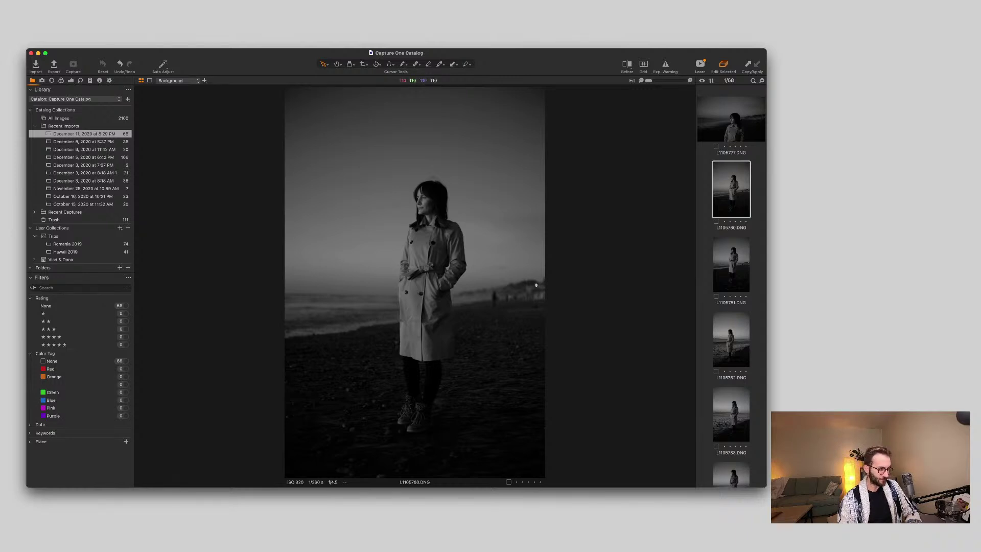
pyautogui.doubleClick(417, 214)
pyautogui.press('super+0')
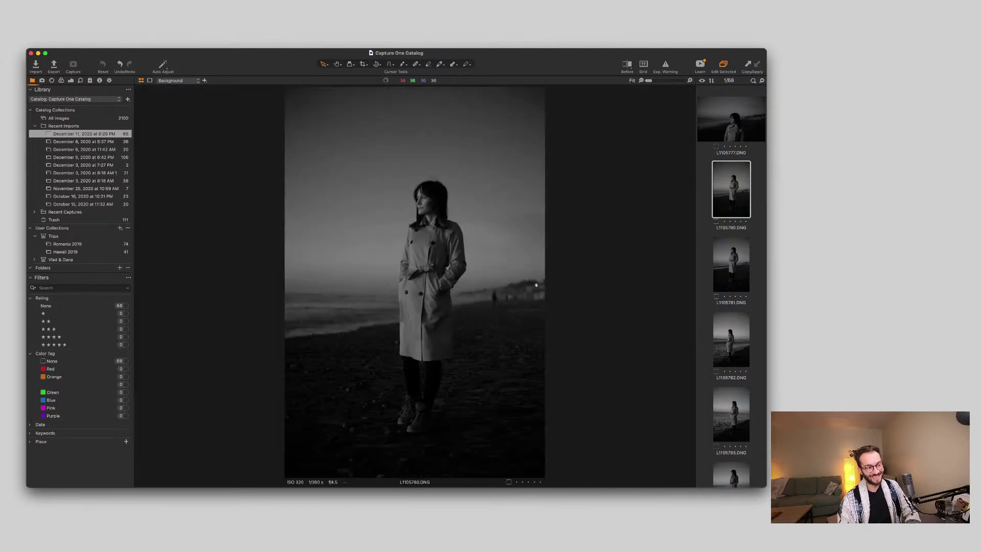
# Compare photos L1105781.DNG and L1105782.DNG for focus and delete L1105782.DNG.
pyautogui.press('Down')
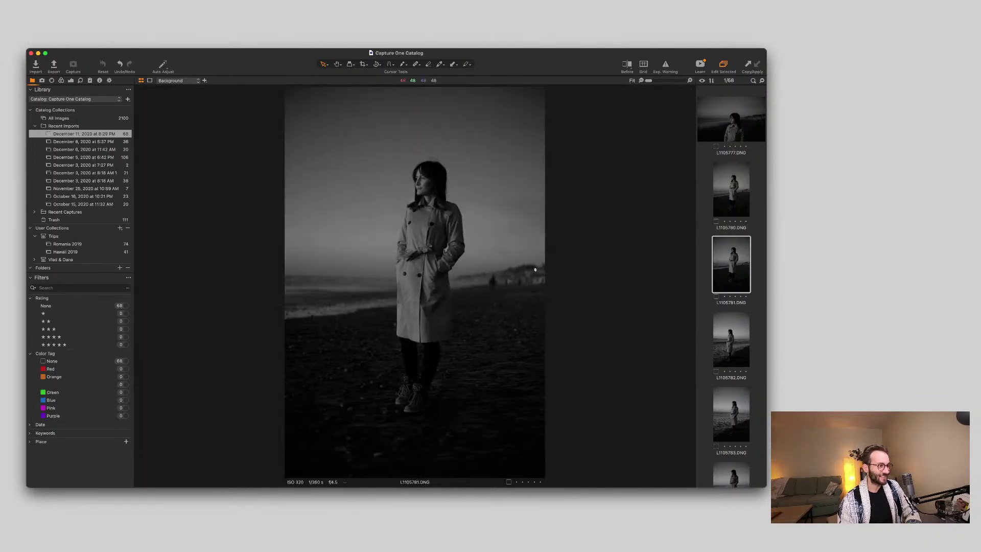
pyautogui.moveTo(535, 269); pyautogui.dragTo(686, 348)
pyautogui.press('Down')
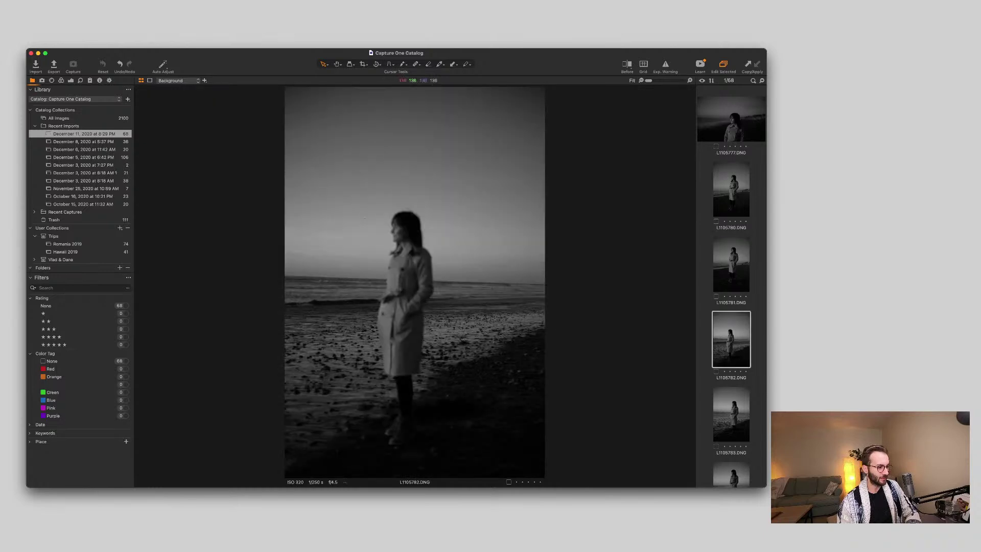
pyautogui.press('Up')
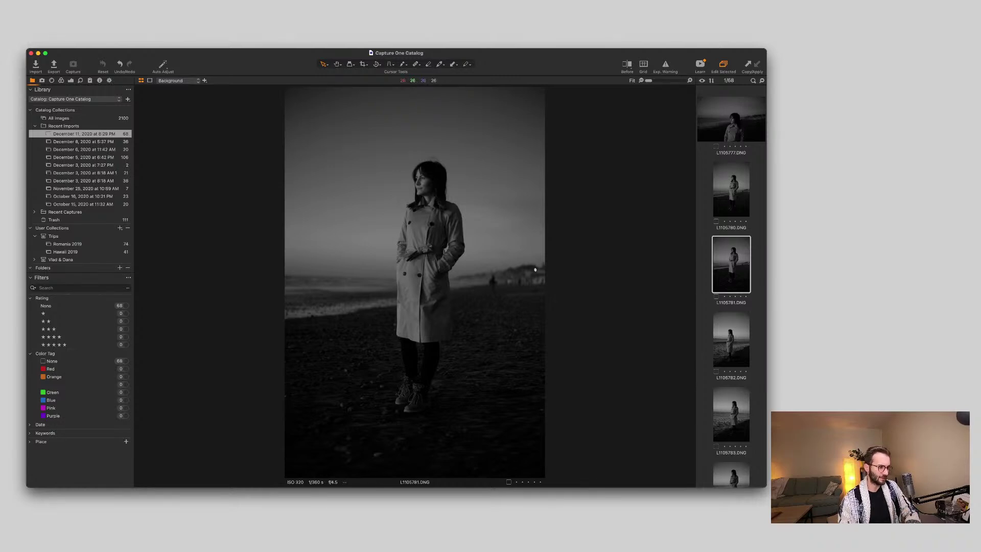
pyautogui.doubleClick(424, 186)
pyautogui.doubleClick(424, 186)
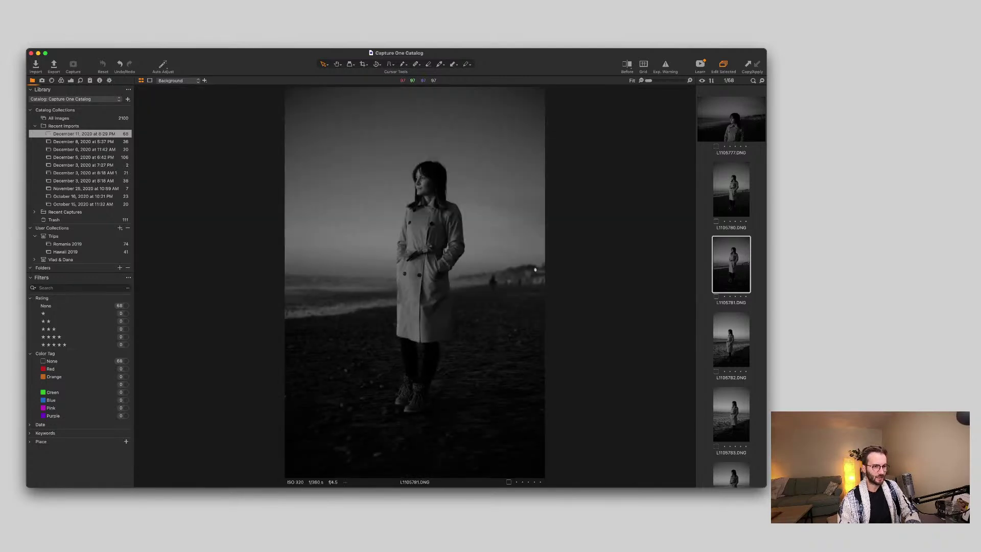
pyautogui.click(731, 339)
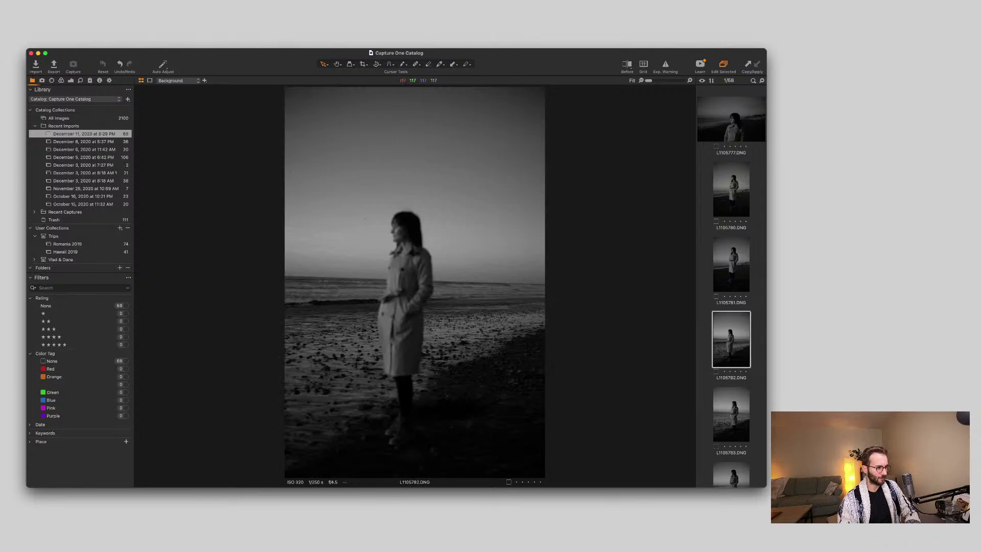
pyautogui.press('Delete')
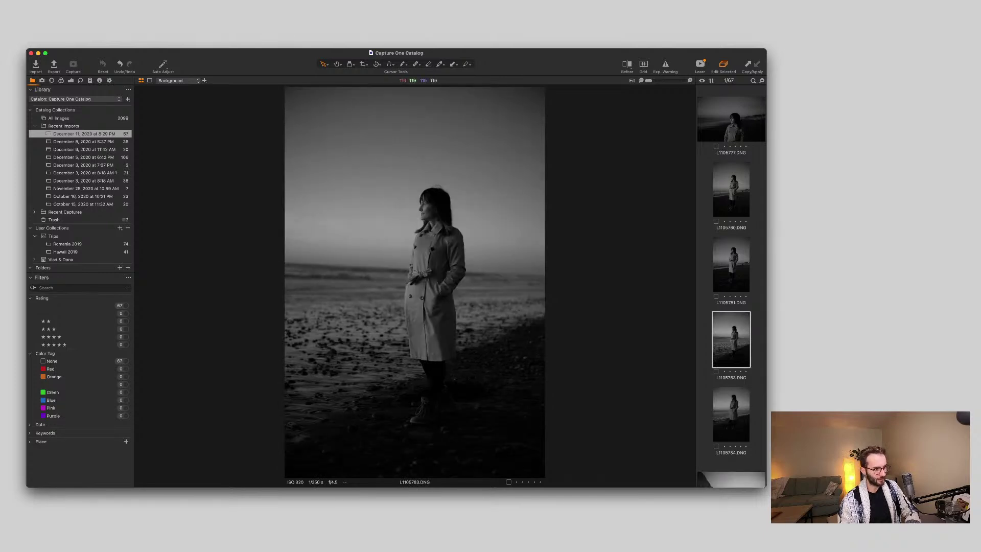
# Examine the focus on the woman's face and coat in photo L1105783.DNG up close, returning to the full-frame view.
pyautogui.scroll(5, 420, 213)
pyautogui.scroll(-5, 420, 213)
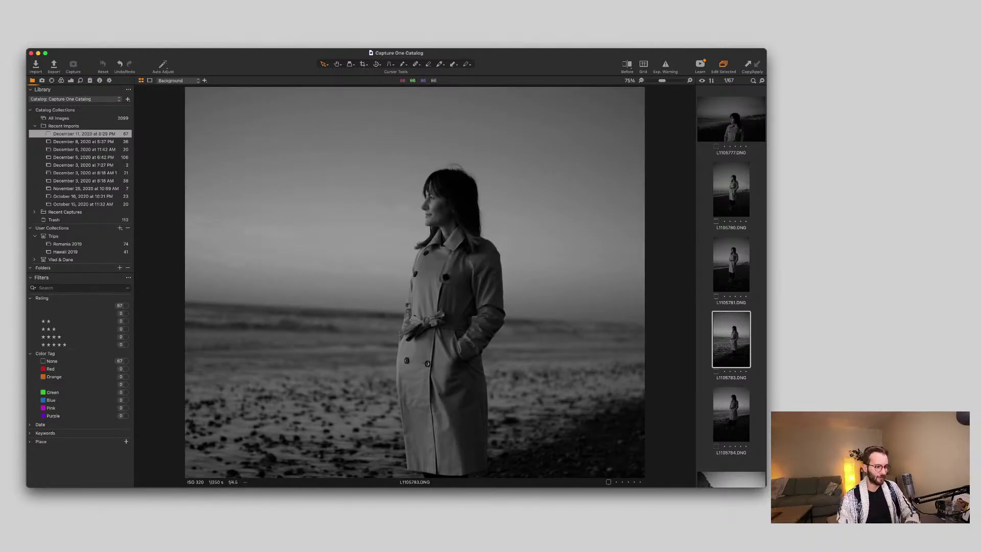
pyautogui.press('super+0')
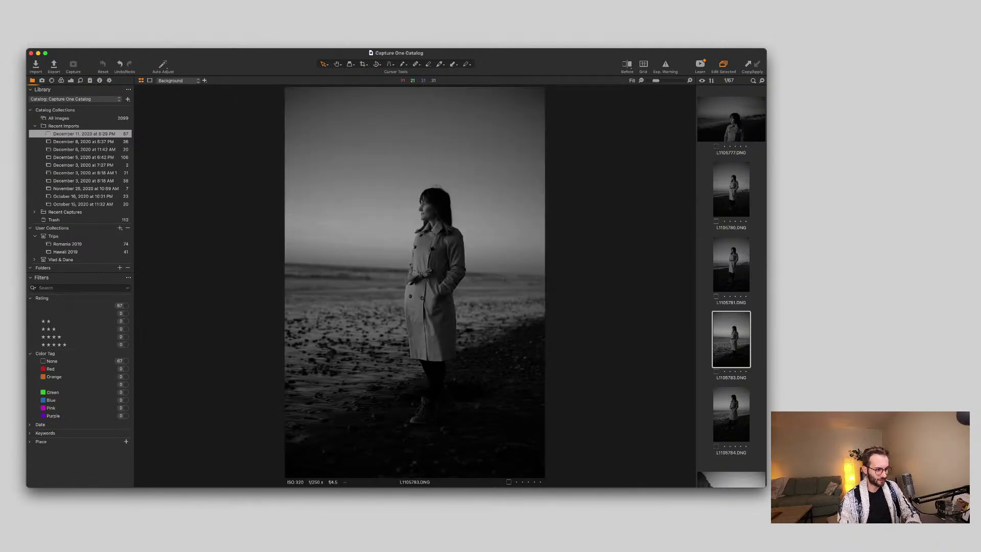
pyautogui.doubleClick(421, 289)
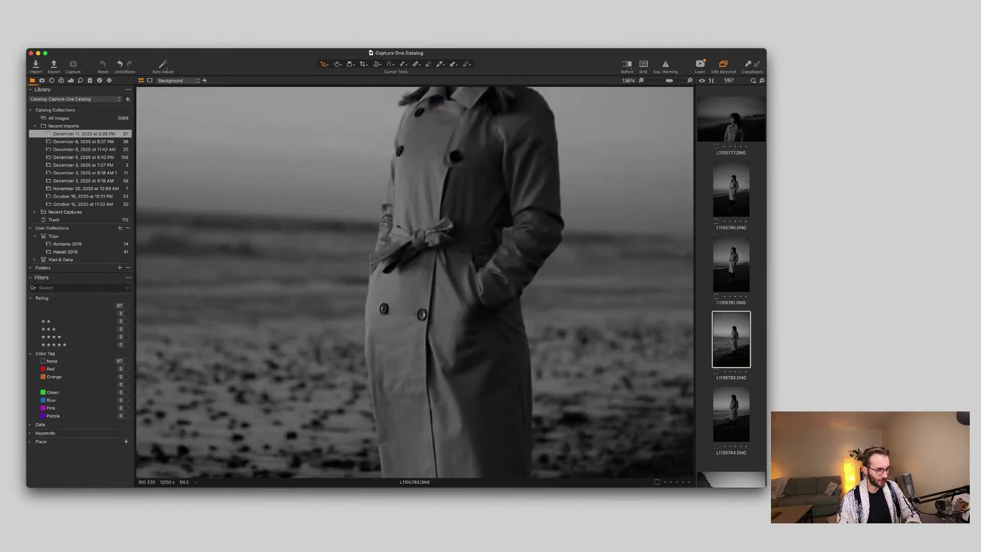
pyautogui.doubleClick(421, 290)
pyautogui.doubleClick(421, 279)
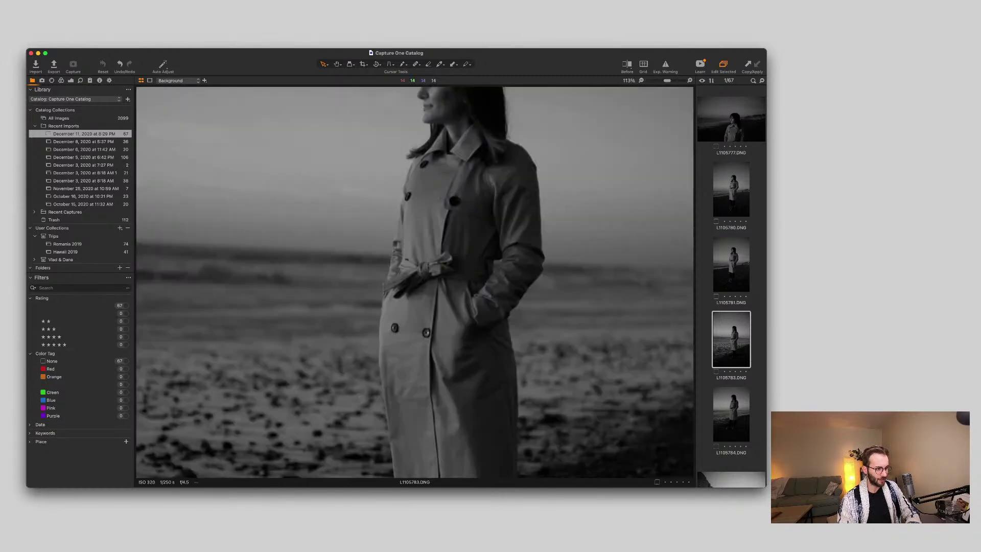
pyautogui.press('super+0')
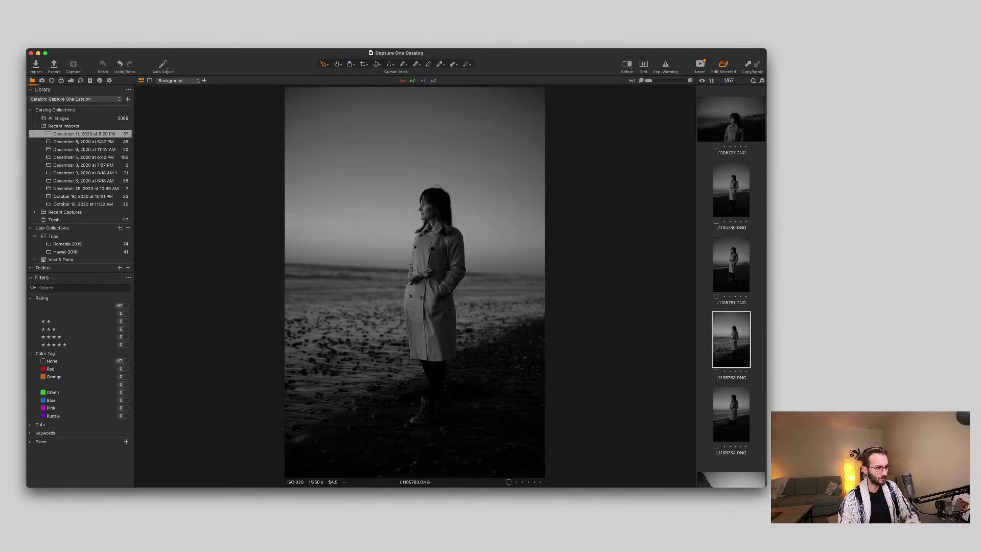
# Compare photo L1105784.DNG with L1105783.DNG, switching back and forth between them.
pyautogui.press('Down')
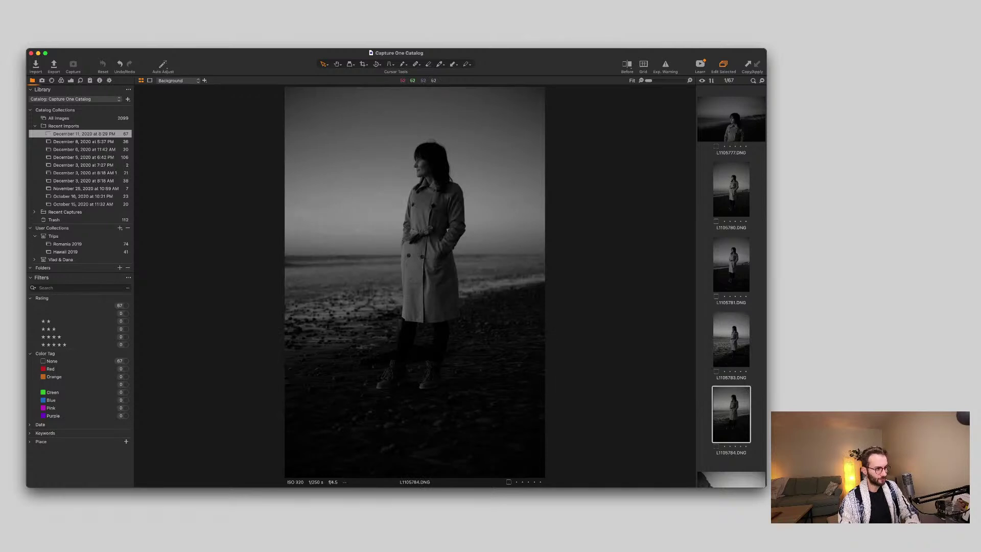
pyautogui.press('Down')
pyautogui.press('Up')
pyautogui.press('Up')
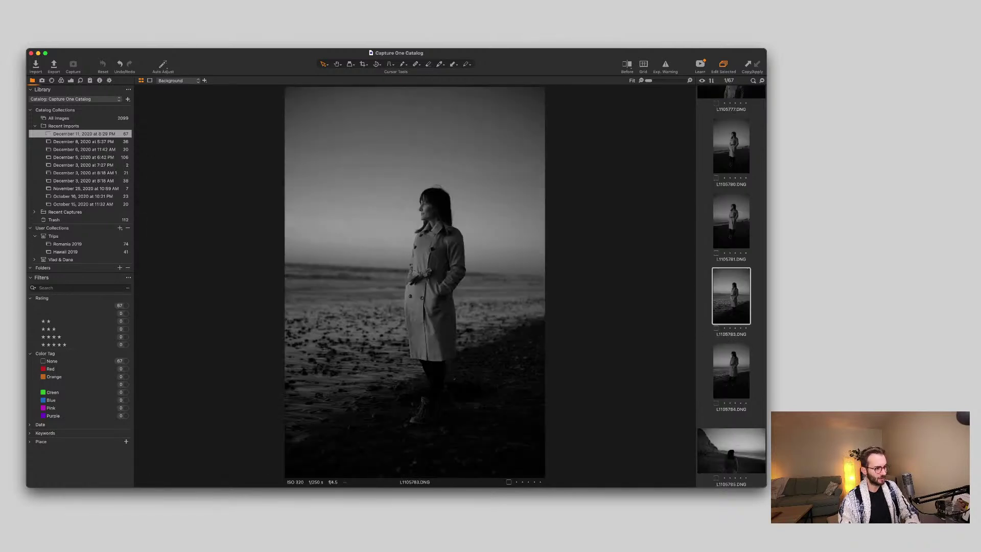
pyautogui.press('Down')
# Review photos L1105785.DNG through L1105789.DNG in order, examining the woman's face in L1105787.DNG at about 200% magnification.
pyautogui.press('Down')
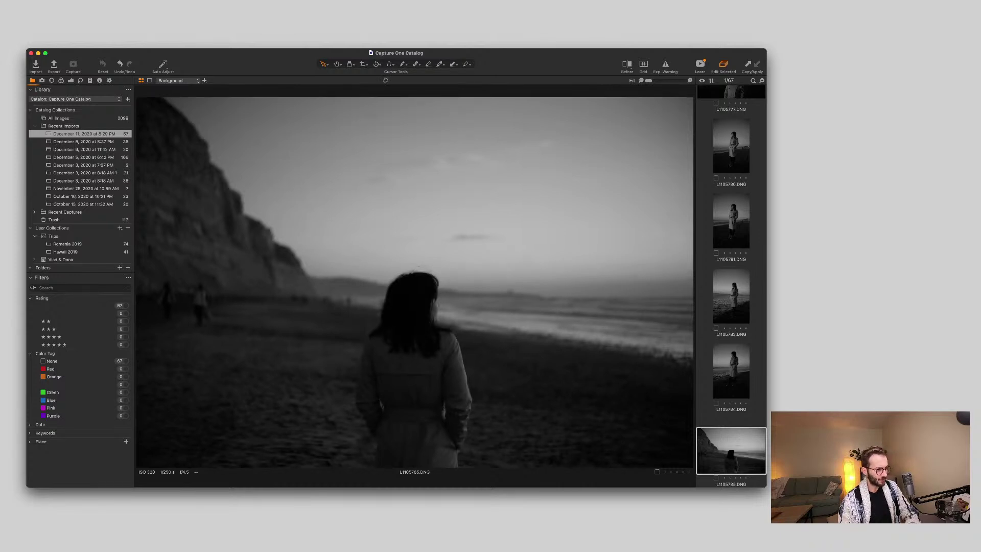
pyautogui.press('Down')
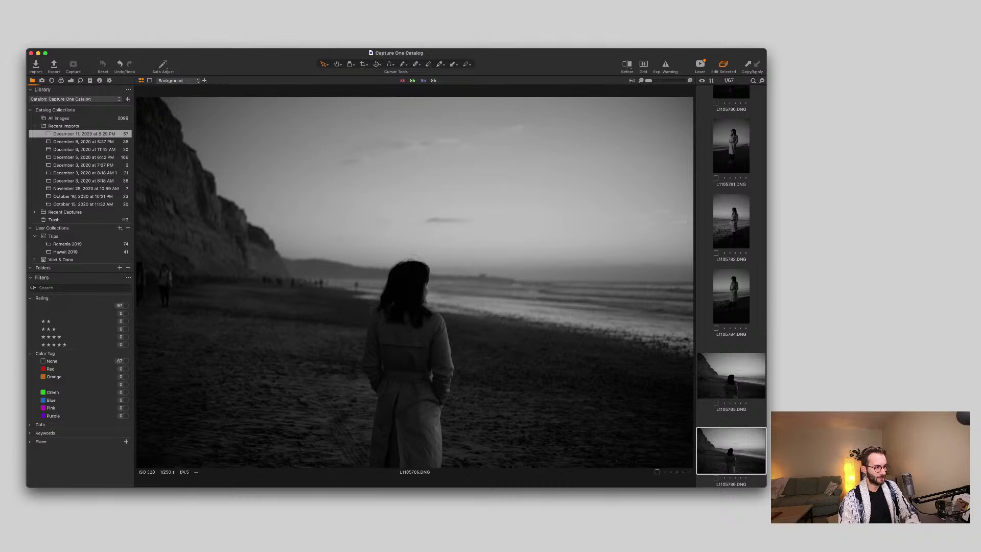
pyautogui.press('Down')
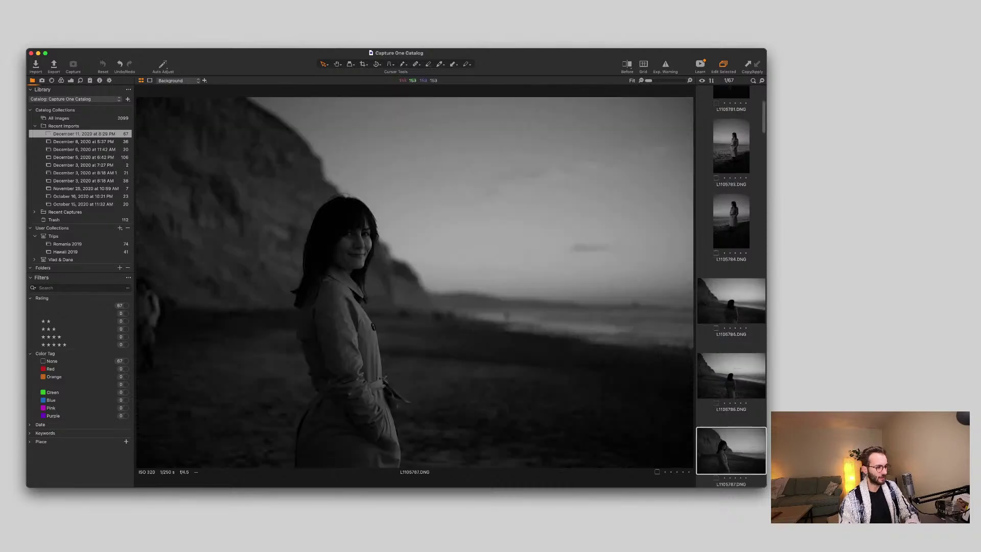
pyautogui.scroll(5, 329, 226)
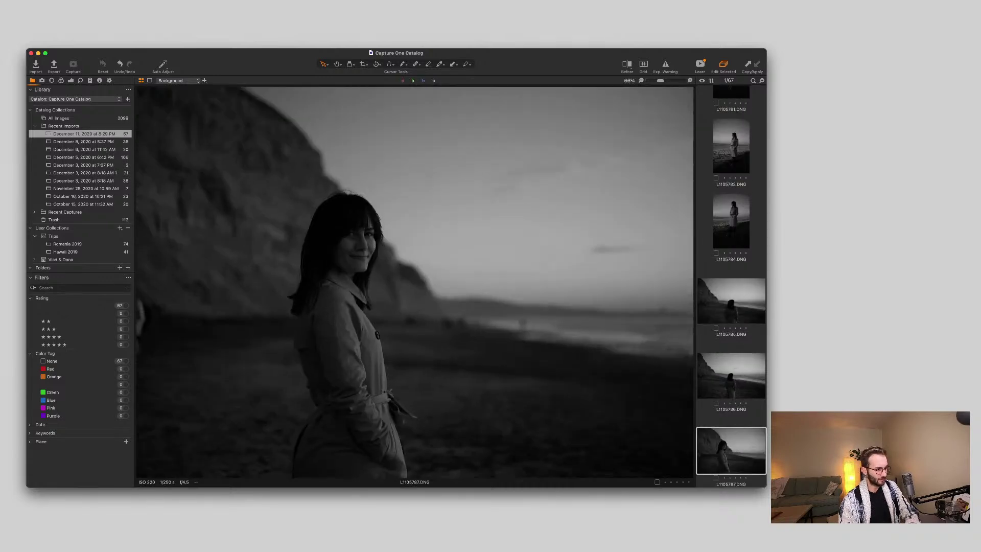
pyautogui.scroll(-5, 414, 282)
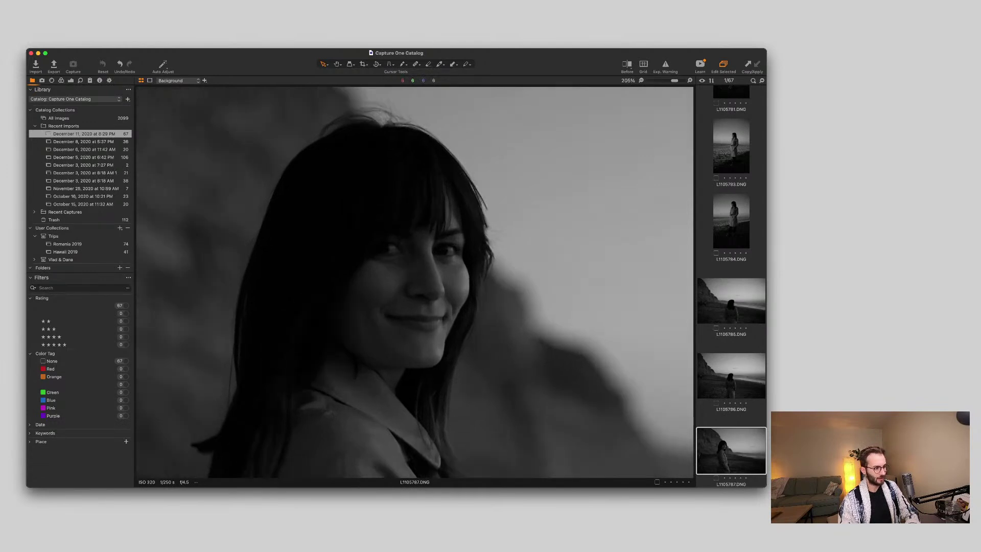
pyautogui.press('Down')
pyautogui.press('Down')
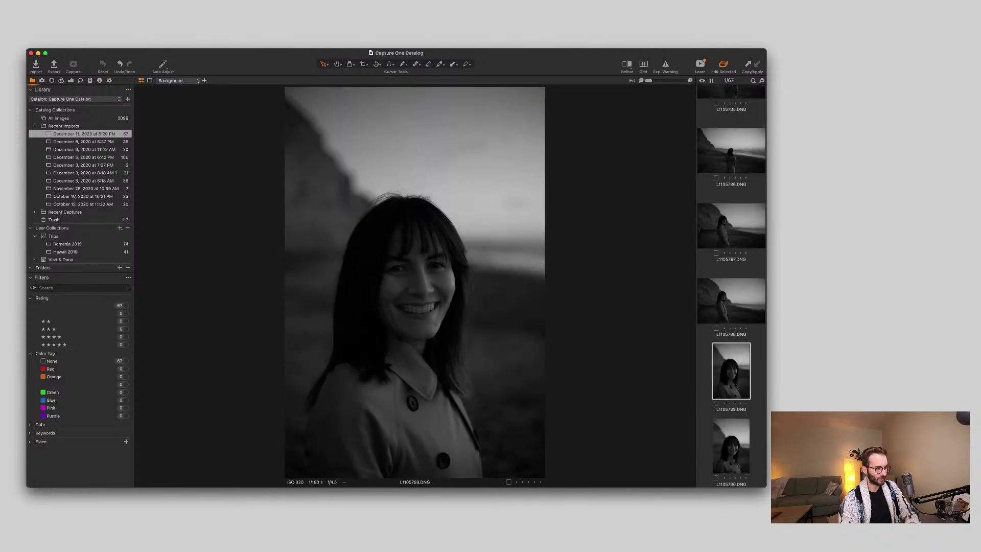
# Delete portrait photos L1105789.DNG and L1105791.DNG, keeping L1105790.DNG.
pyautogui.press('Delete')
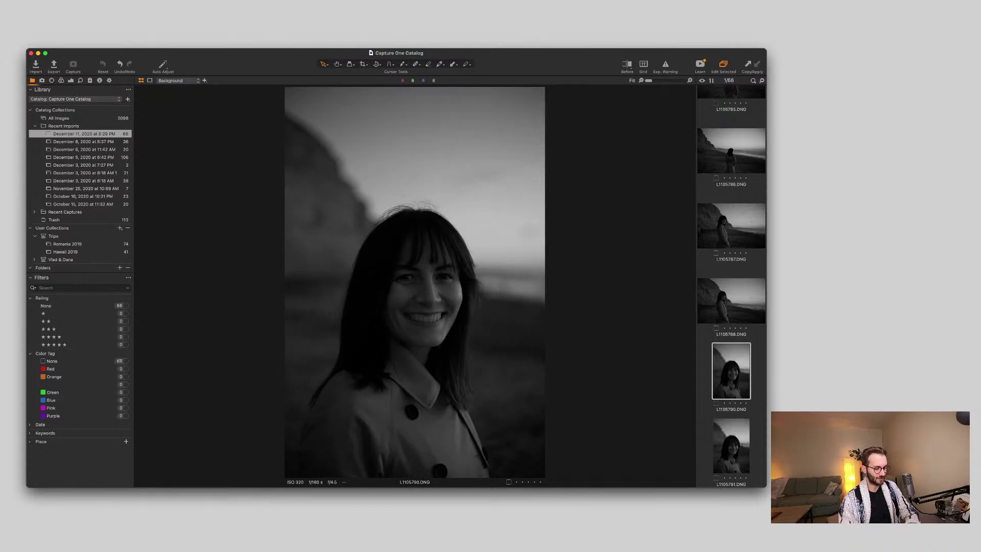
pyautogui.click(731, 445)
pyautogui.press('Delete')
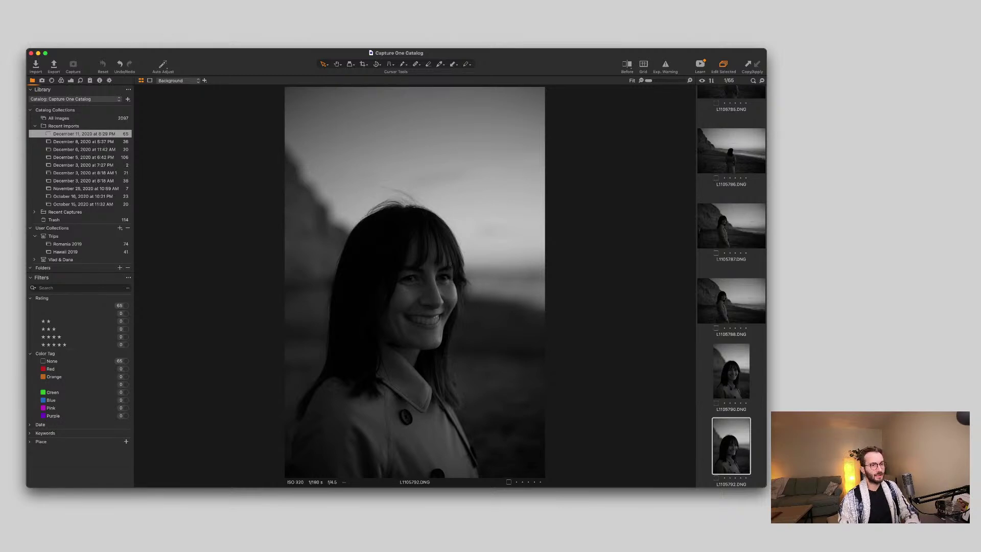
# Look at the metadata of photo L1105792.DNG and switch to the exposure adjustment tools.
pyautogui.click(100, 80)
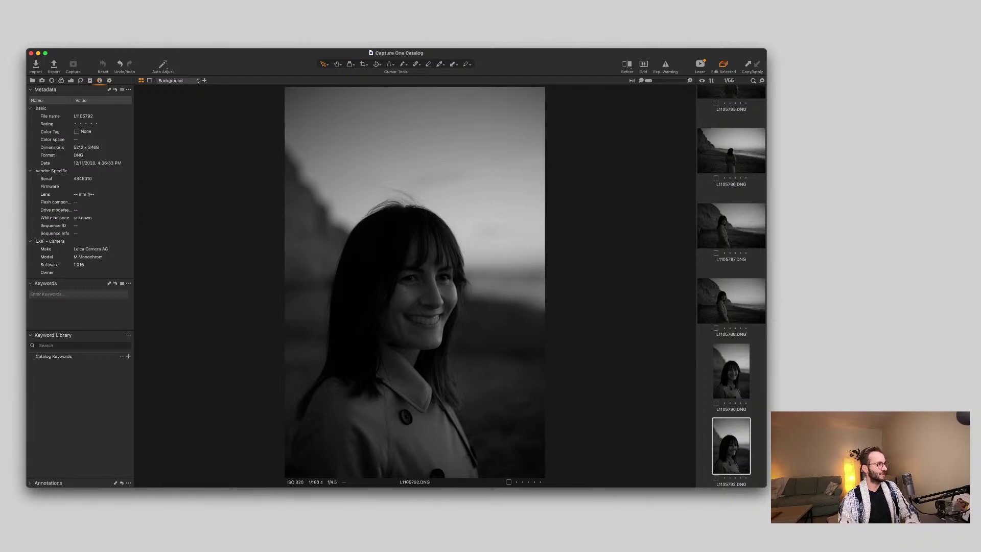
pyautogui.click(71, 80)
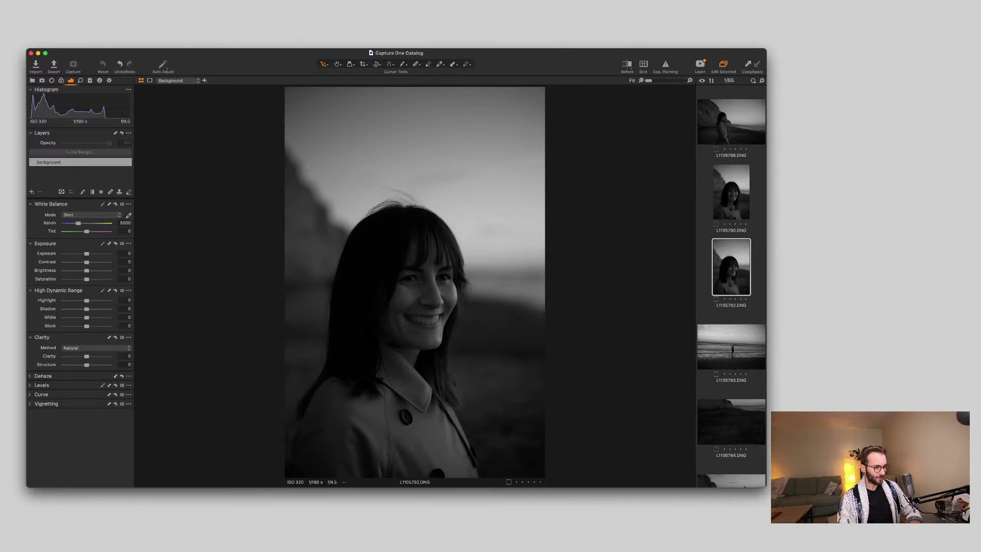
# Delete photos L1105793.DNG, L1105794.DNG and L1105795.DNG.
pyautogui.click(731, 347)
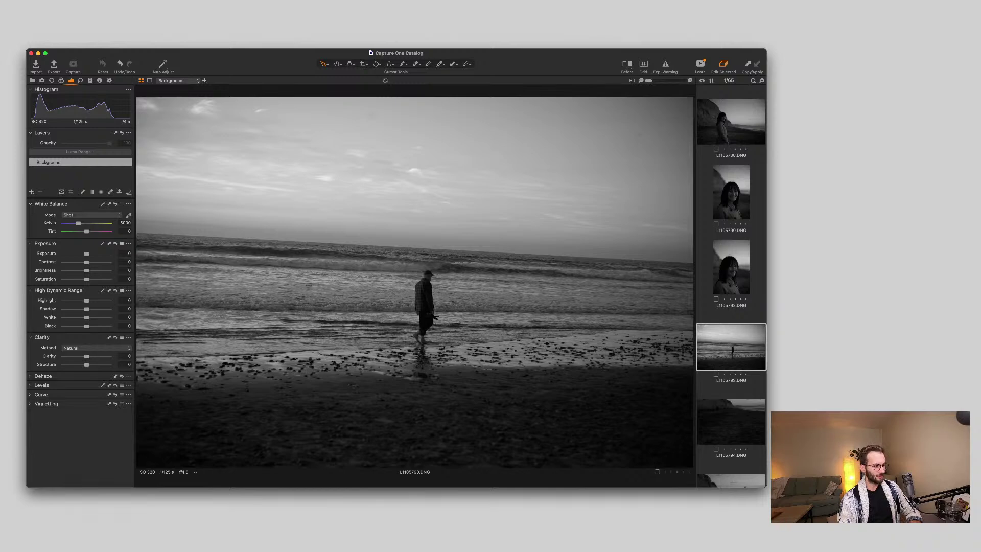
pyautogui.press('super+BackSpace')
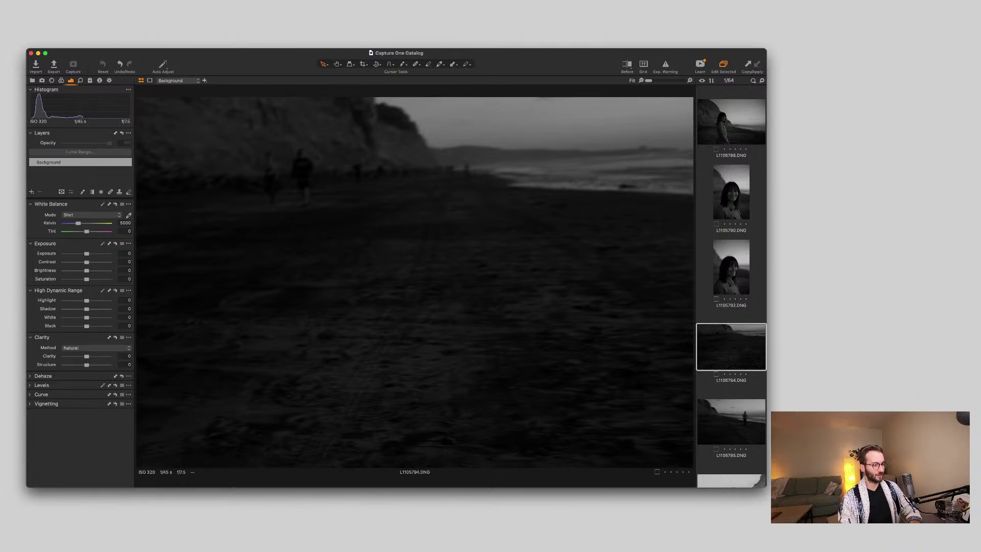
pyautogui.press('super+BackSpace')
pyautogui.press('super+BackSpace')
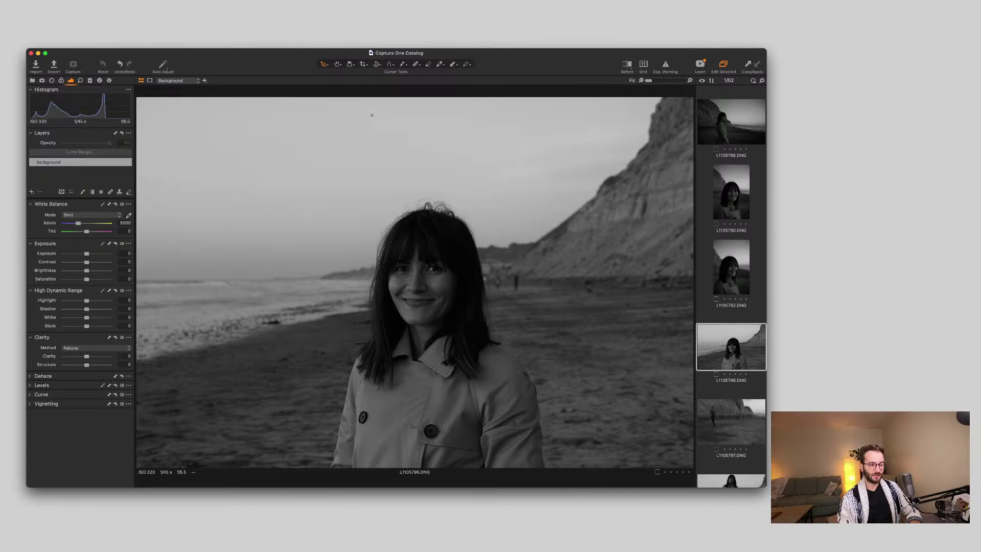
# Keep photo L1105796.DNG and delete L1105797.DNG, L1105798.DNG and L1105799.DNG.
pyautogui.press('Right')
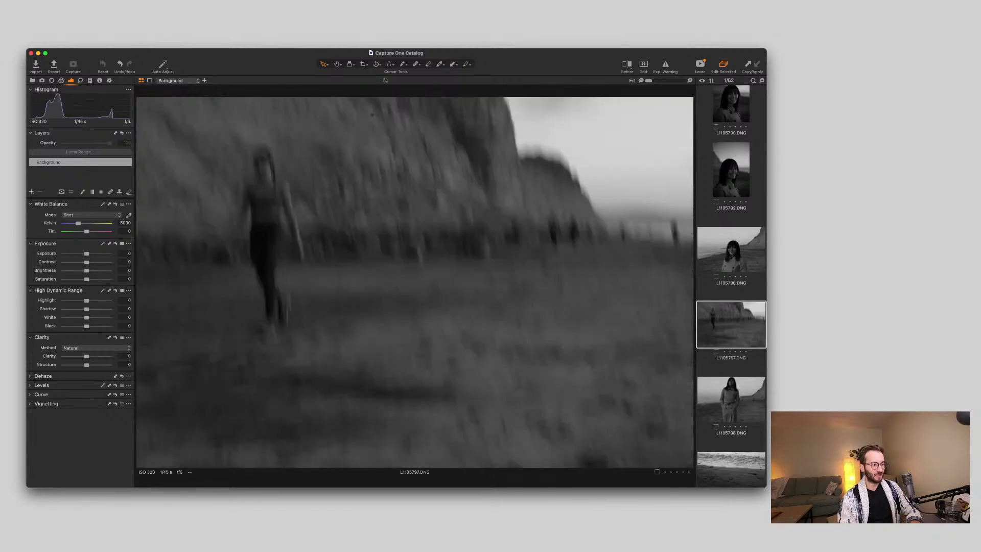
pyautogui.press('super+BackSpace')
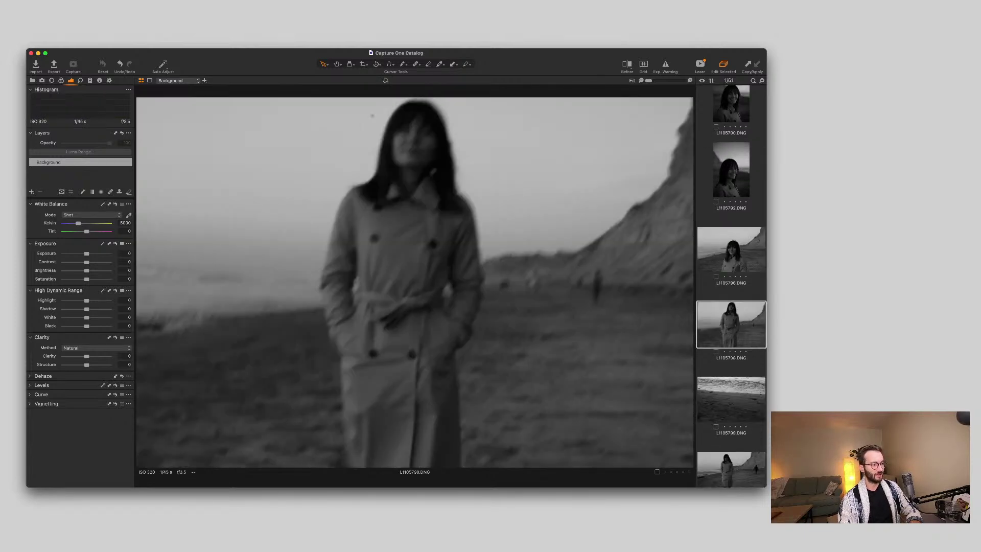
pyautogui.press('super+BackSpace')
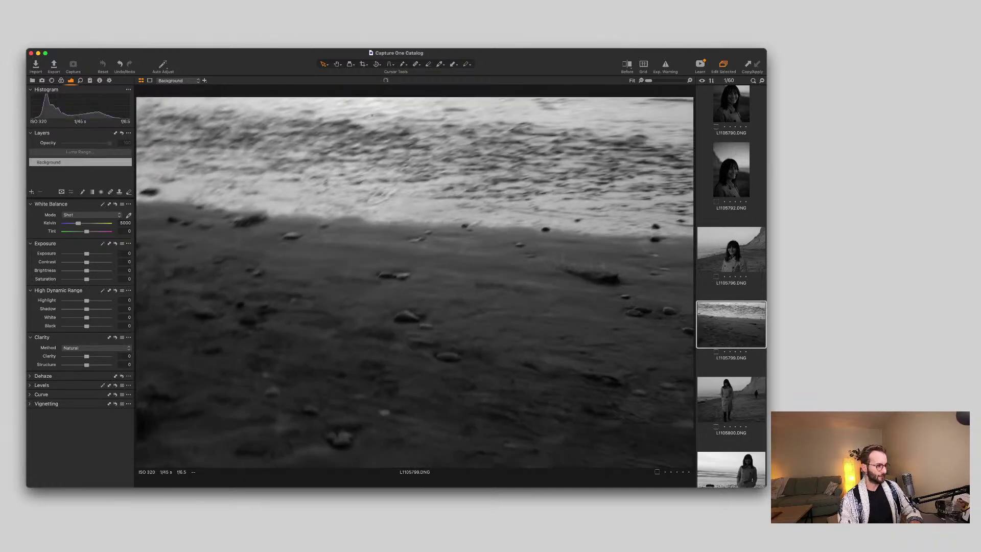
pyautogui.press('super+BackSpace')
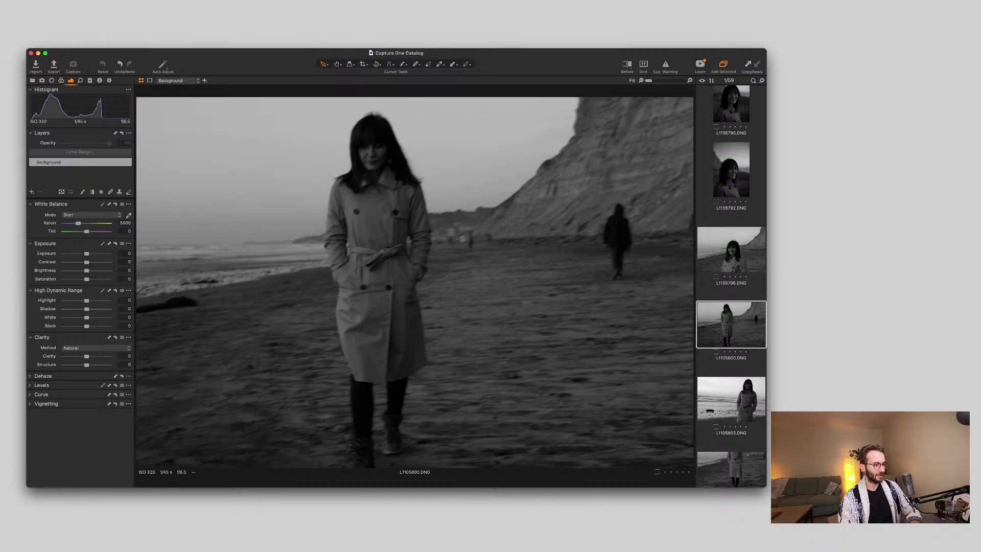
# Keep photo L1105800.DNG and delete the shots from L1105803.DNG through L1105807.DNG.
pyautogui.press('Down')
pyautogui.press('super+BackSpace')
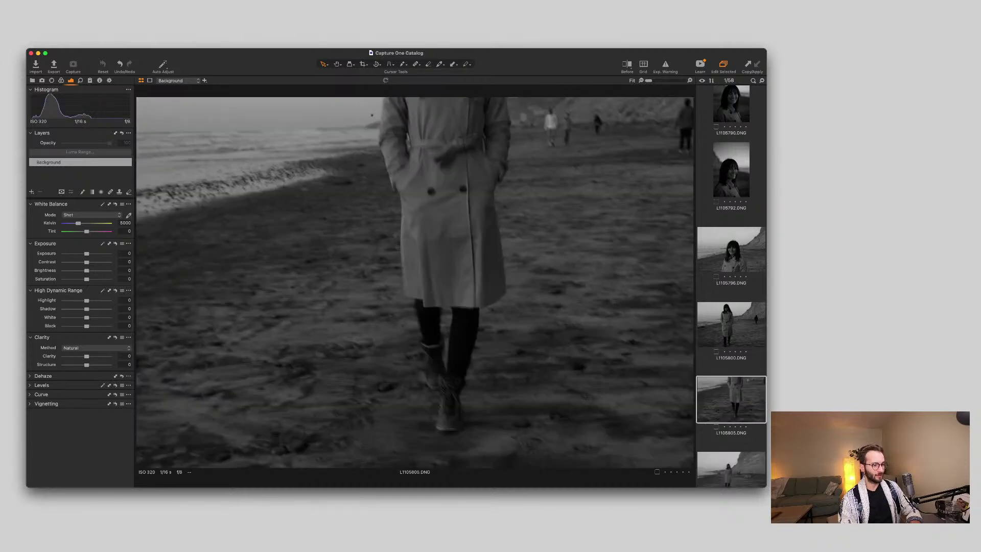
pyautogui.press('super+BackSpace')
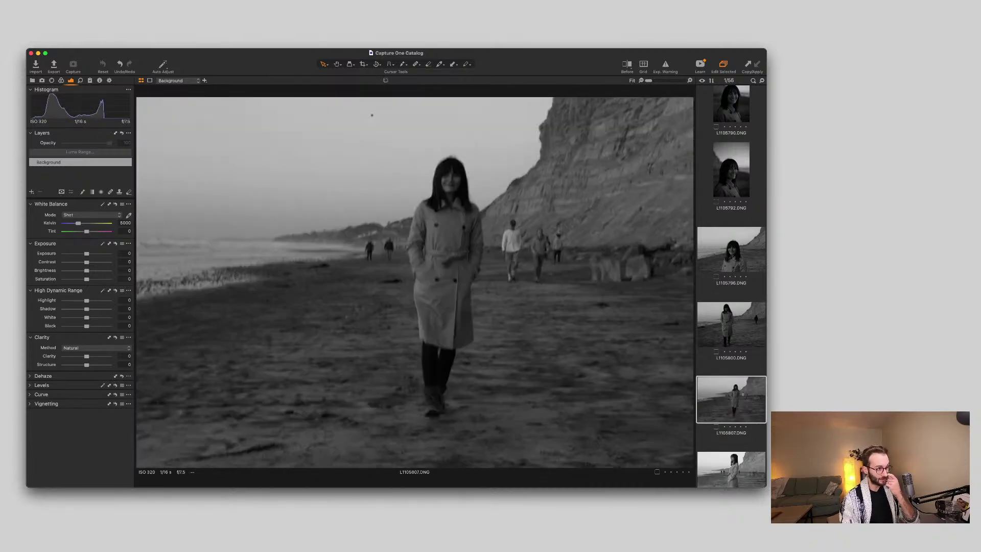
pyautogui.press('super+BackSpace')
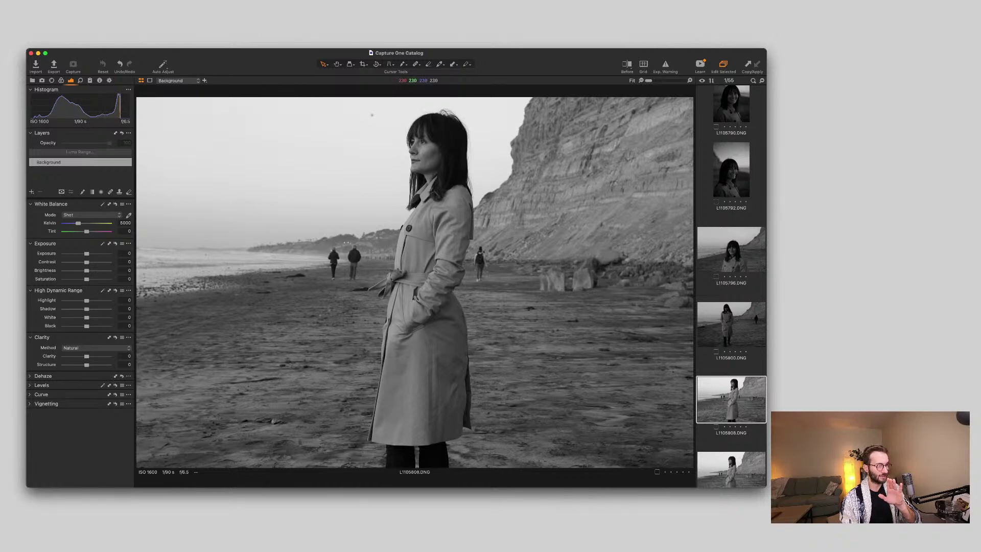
# Examine the woman's face in L1105808.DNG at about 147% magnification and review L1105809.DNG through L1105812.DNG, returning to L1105811.DNG.
pyautogui.scroll(3, 372, 115)
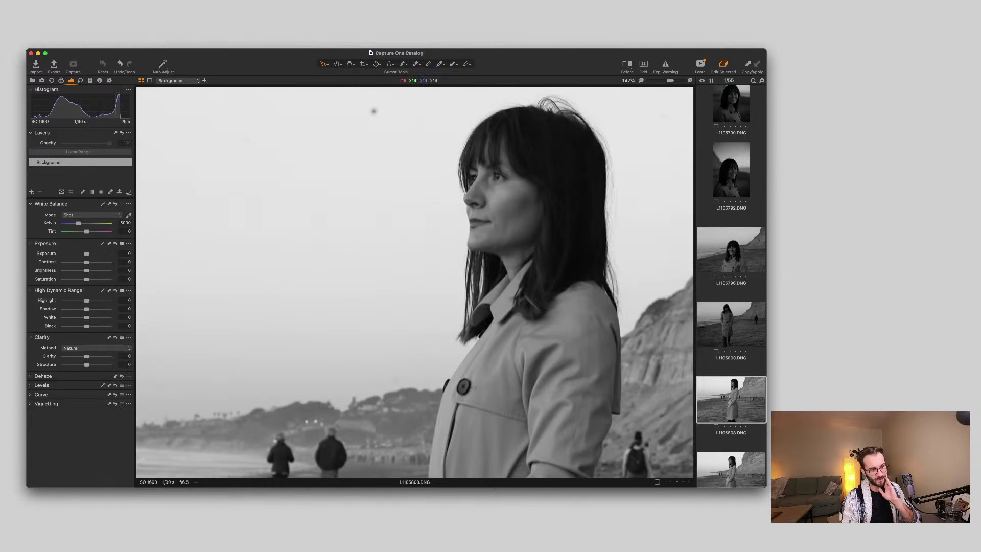
pyautogui.scroll(-3, 373, 111)
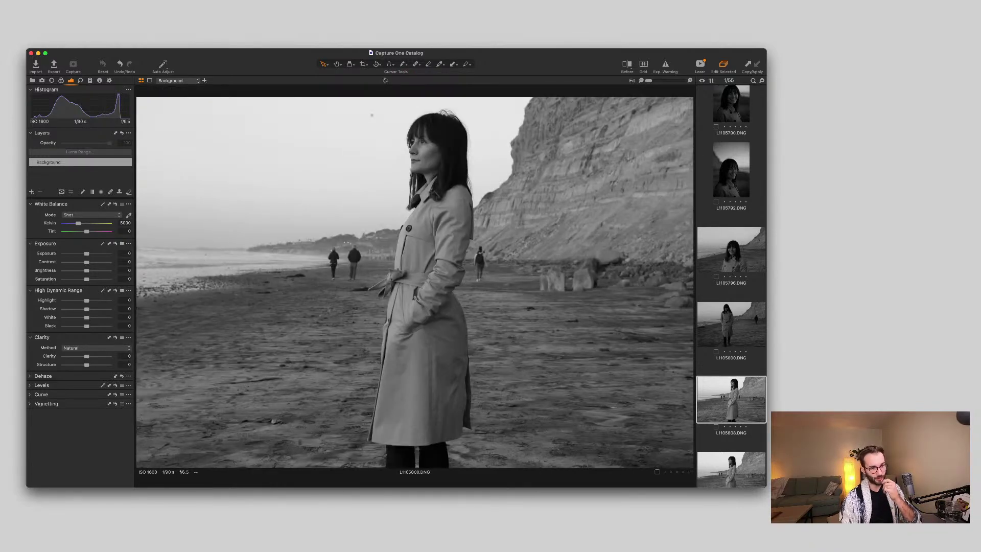
pyautogui.press('Right')
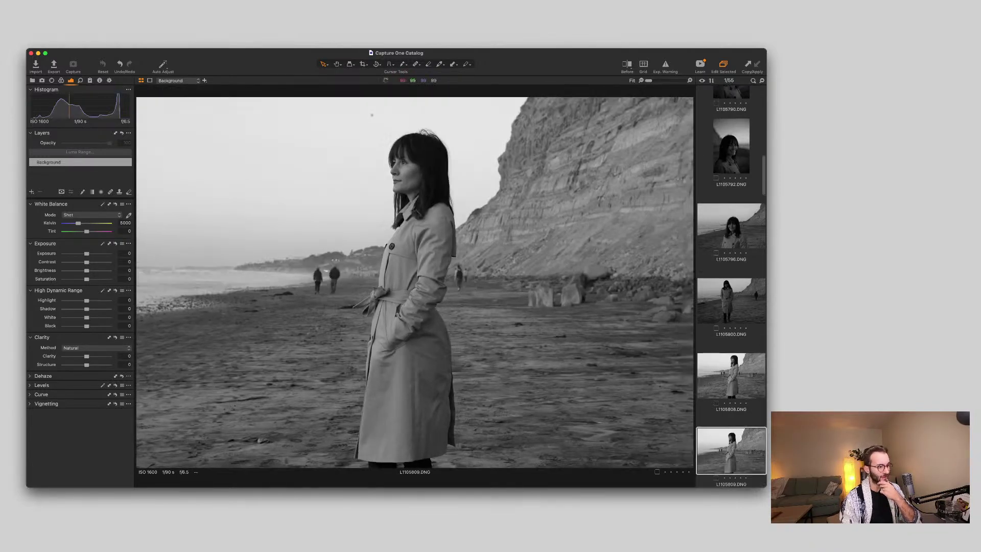
pyautogui.press('Right')
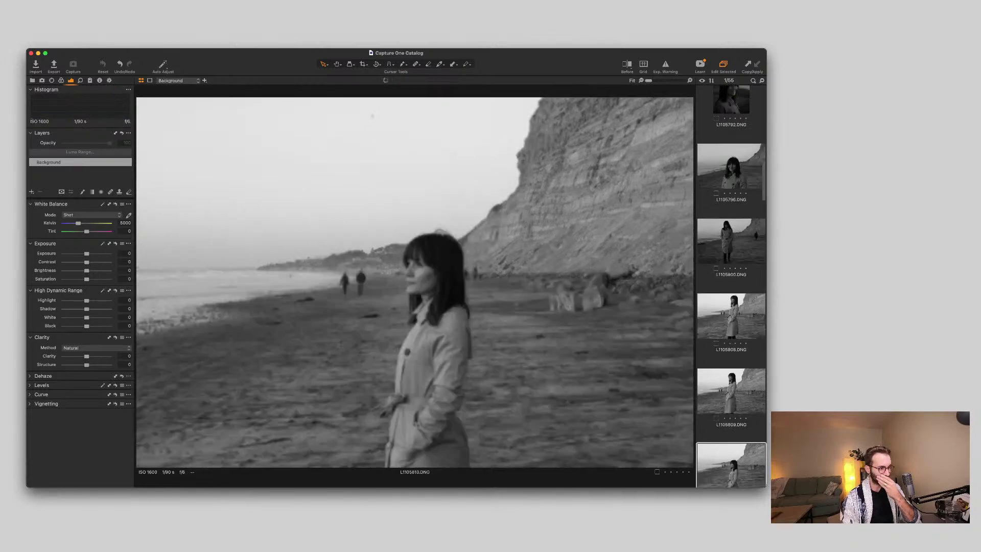
pyautogui.press('Right')
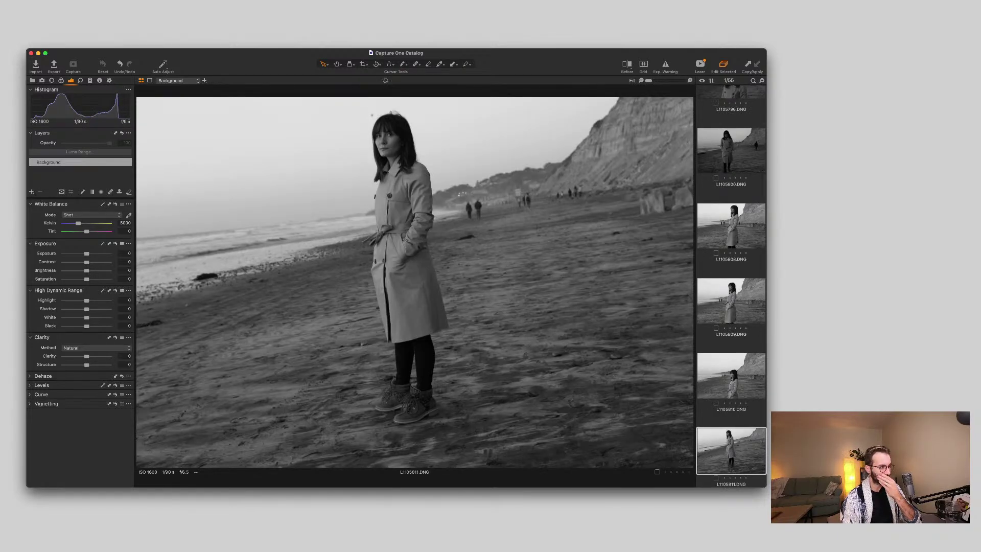
pyautogui.press('Right')
pyautogui.press('Left')
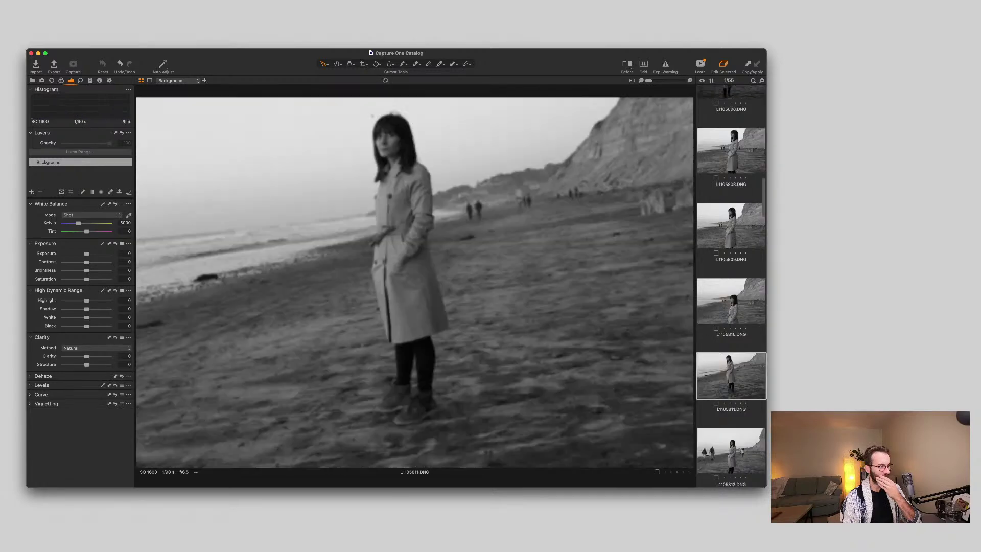
# Delete the rejected beach shots from L1105811.DNG through L1105816.DNG.
pyautogui.press('Right')
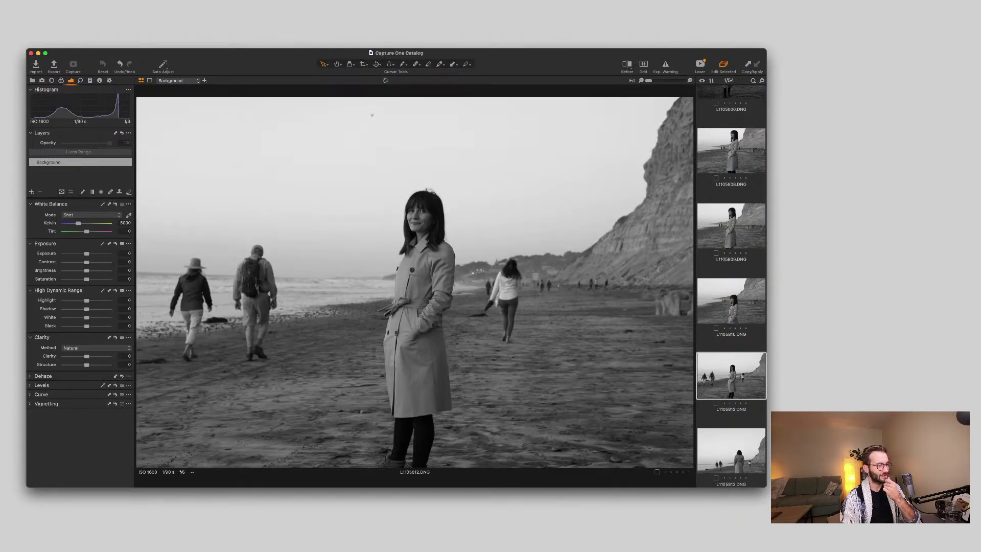
pyautogui.press('Right')
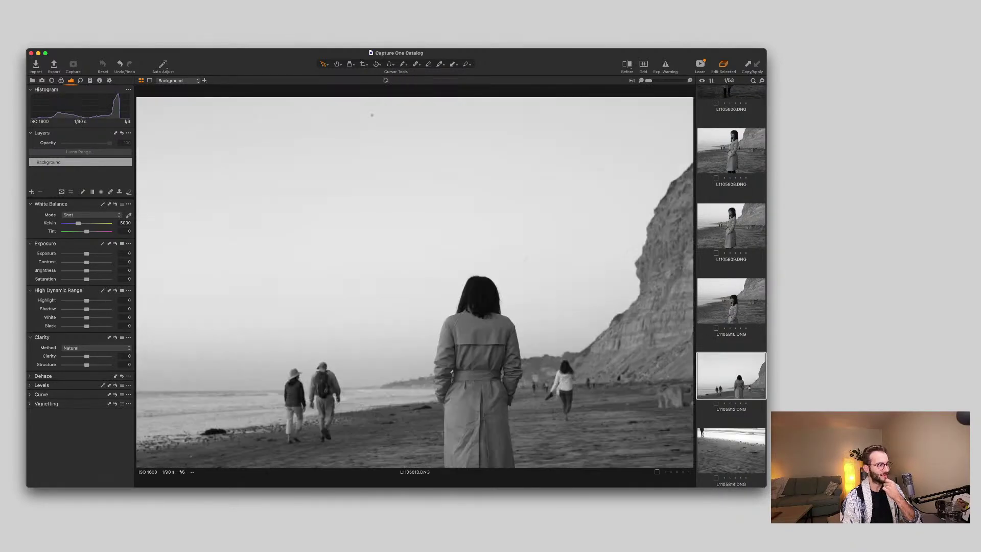
pyautogui.press('Right')
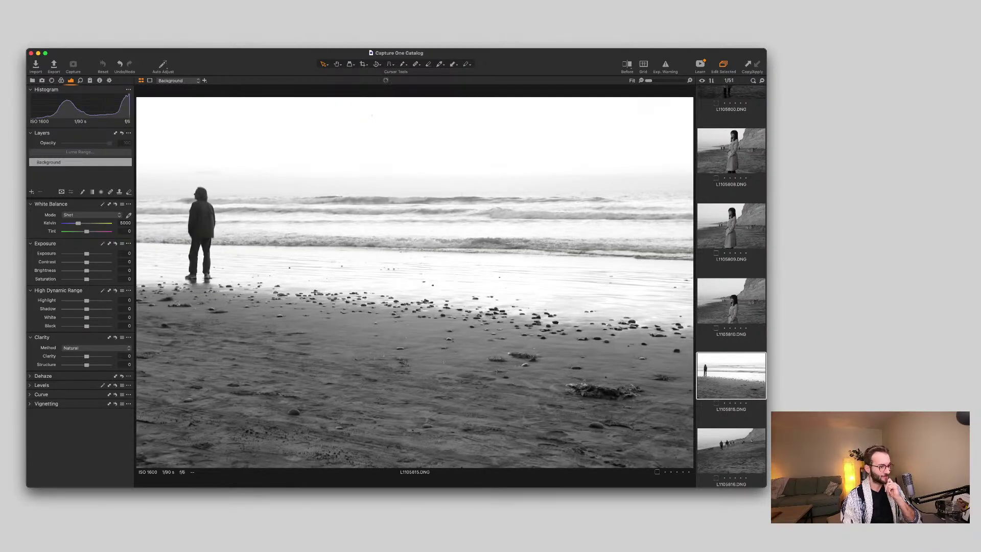
pyautogui.press('Delete')
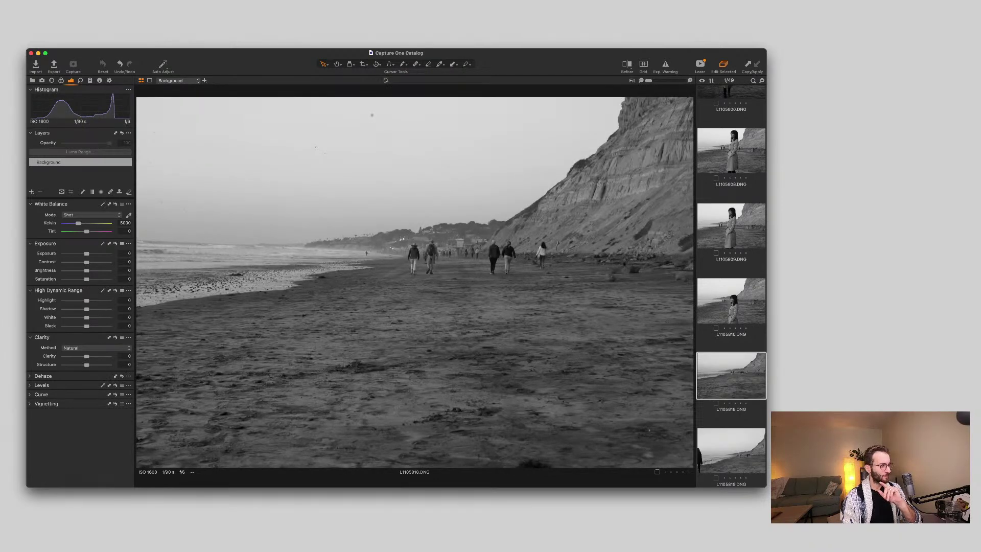
# Keep photo L1105818.DNG and delete the shots from L1105819.DNG through L1105826.DNG.
pyautogui.click(731, 450)
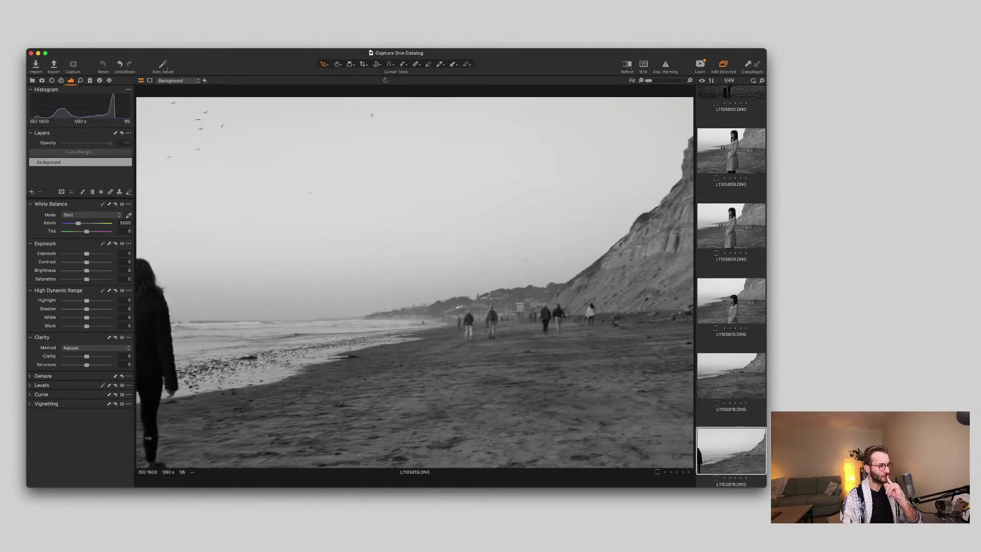
pyautogui.press('Delete')
pyautogui.press('Delete')
pyautogui.press('Delete')
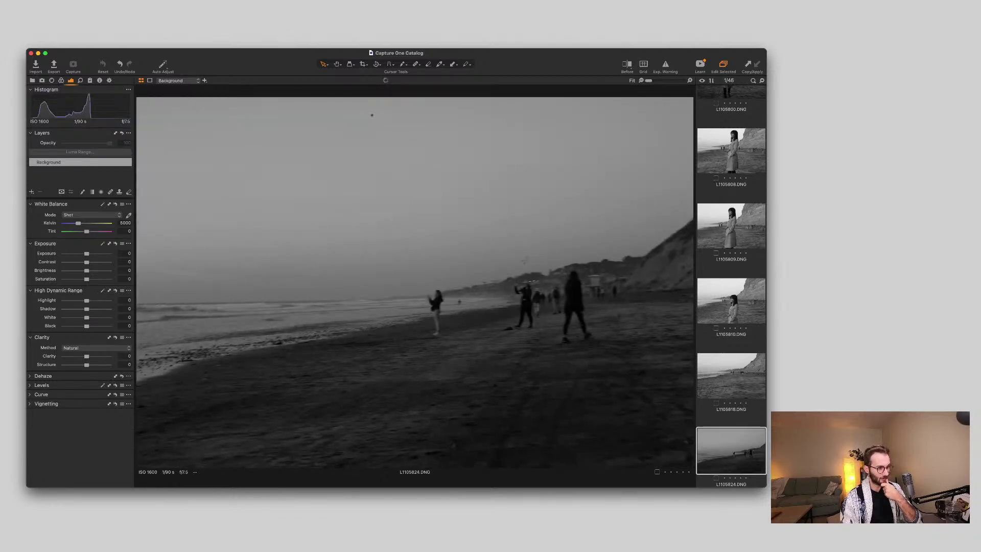
pyautogui.press('Delete')
pyautogui.press('Delete')
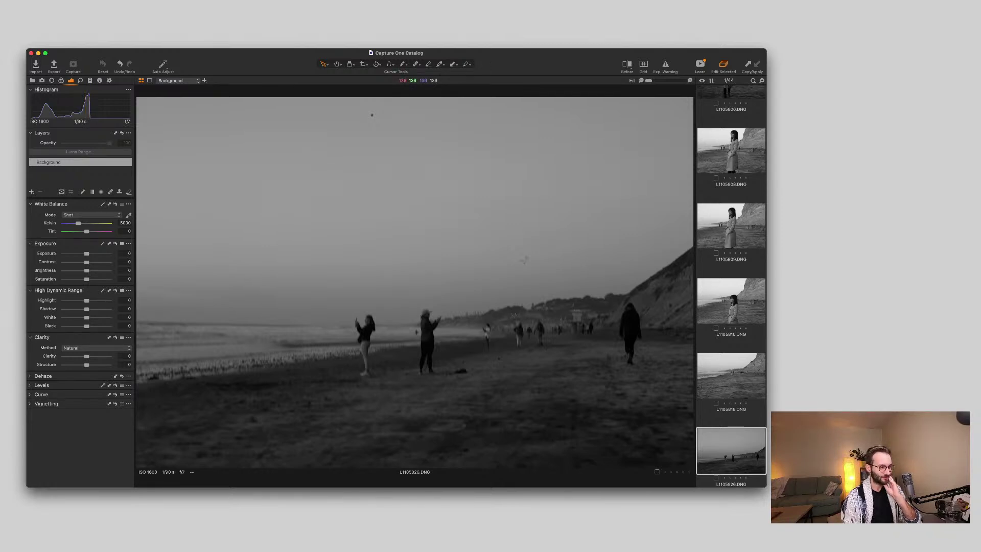
pyautogui.press('super+BackSpace')
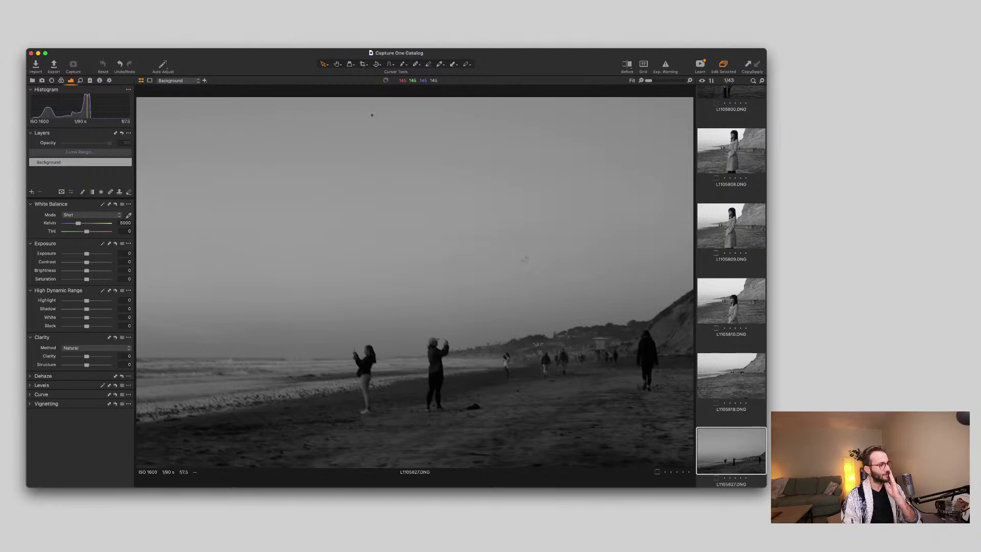
# Compare photo L1105827.DNG with L1105828.DNG, keep L1105828.DNG, and delete L1105827.DNG and L1105829.DNG.
pyautogui.press('Right')
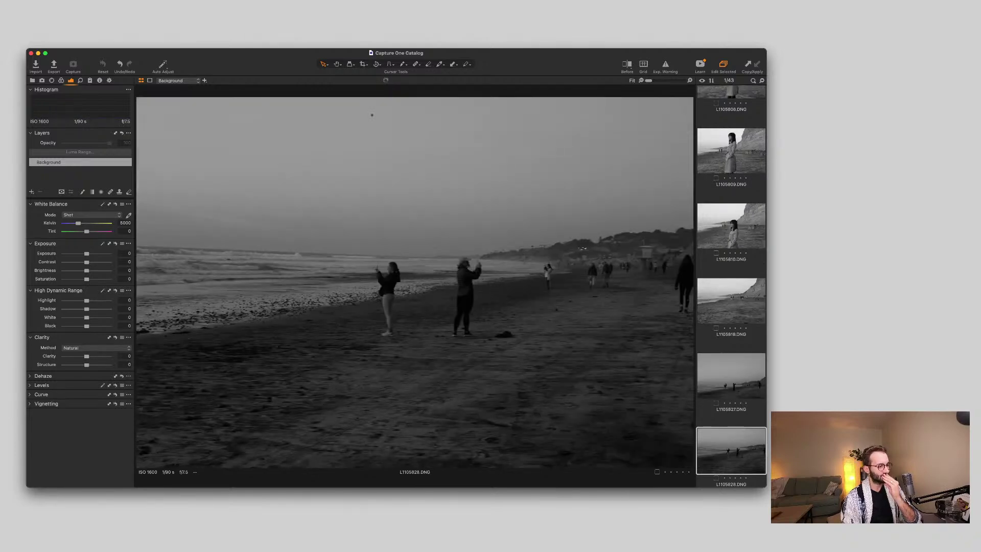
pyautogui.press('super+BackSpace')
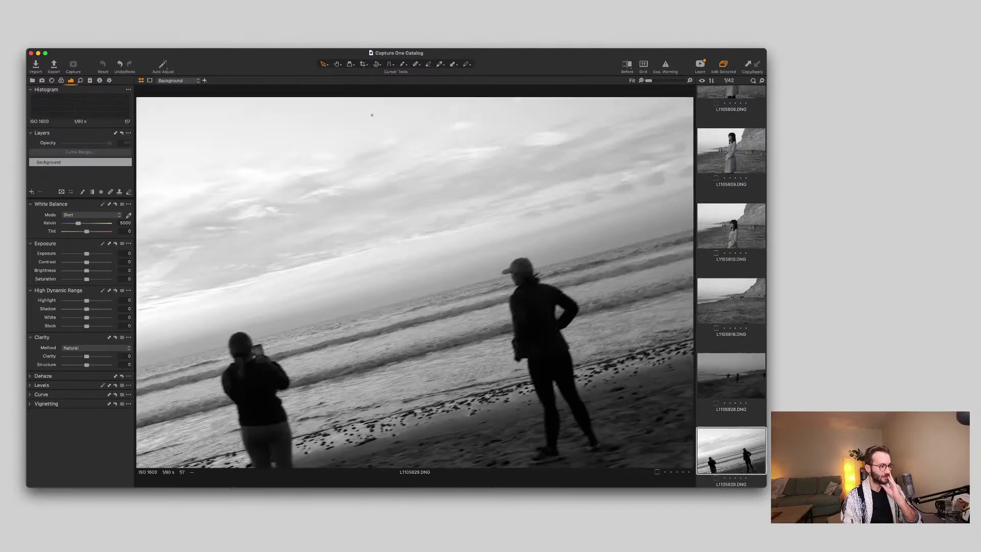
pyautogui.press('super+BackSpace')
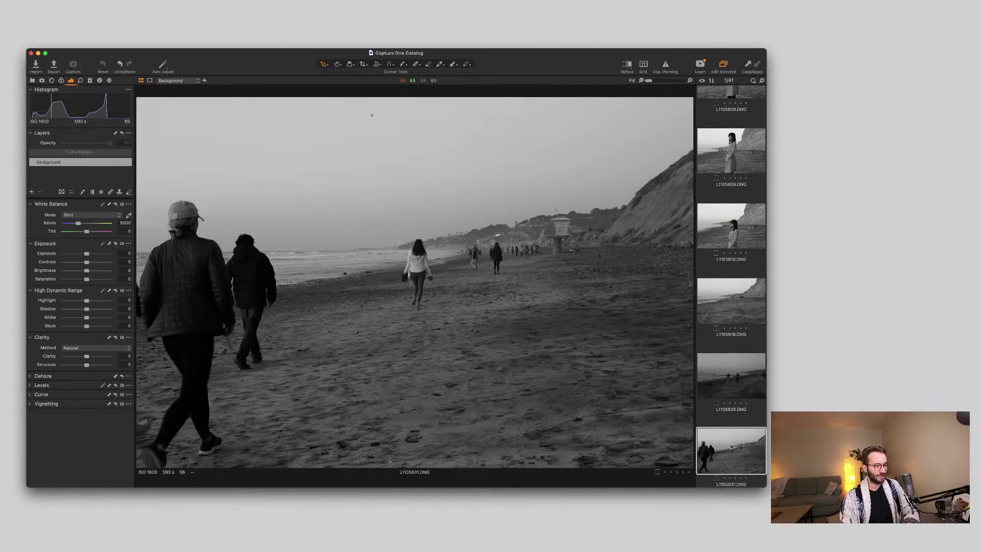
# Keep photo L1105831.DNG and delete the shots from L1105832.DNG up to, but not including, L1105837.DNG.
pyautogui.press('Right')
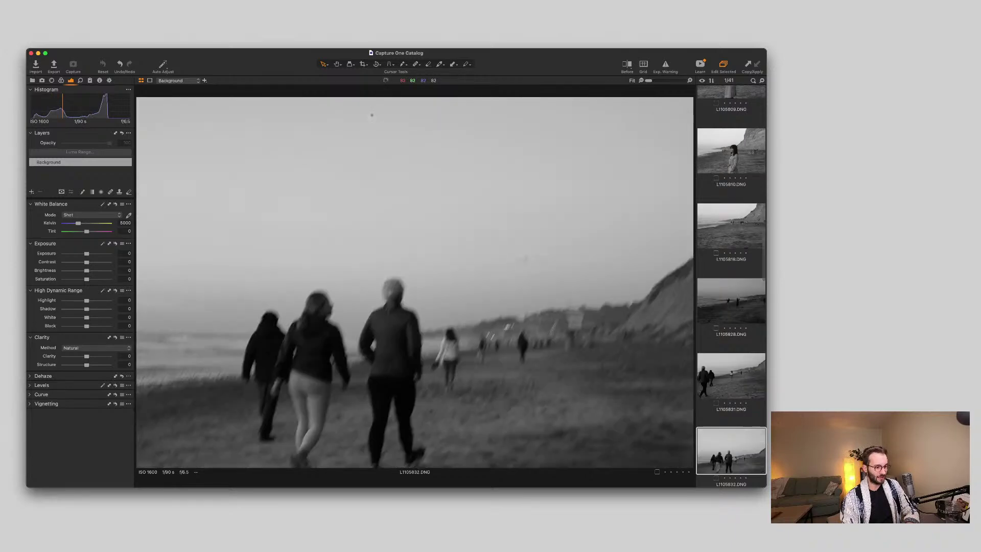
pyautogui.press('super+BackSpace')
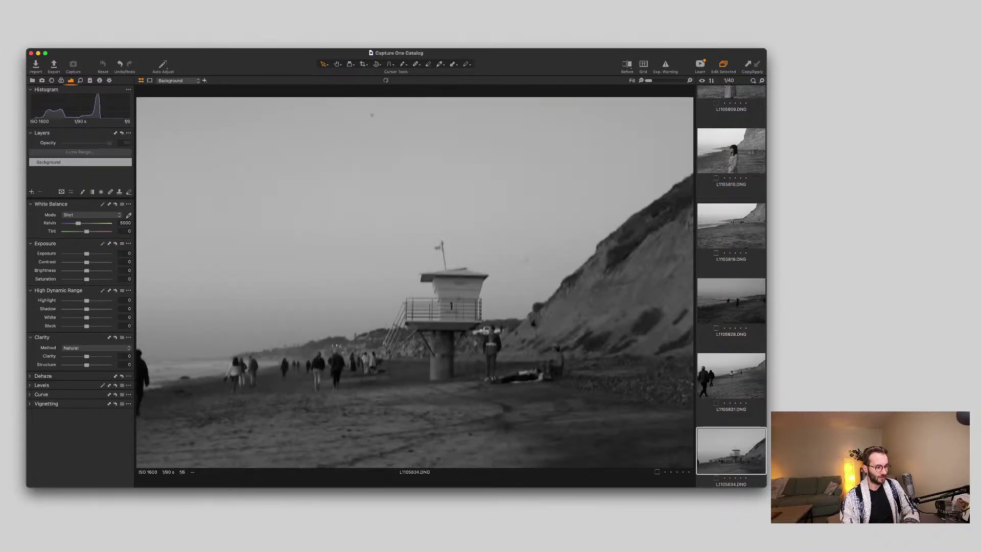
pyautogui.press('super+BackSpace')
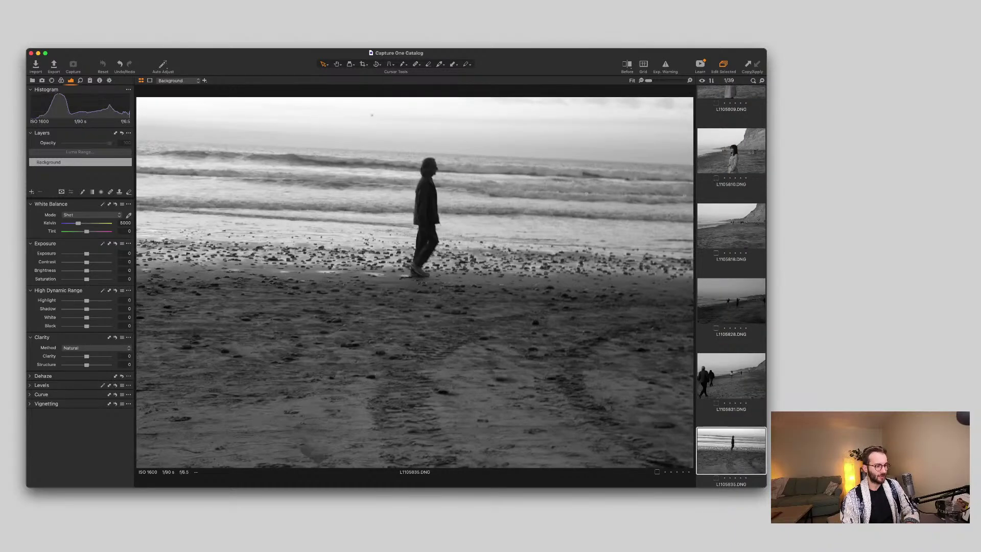
pyautogui.press('super+BackSpace')
pyautogui.press('super+BackSpace')
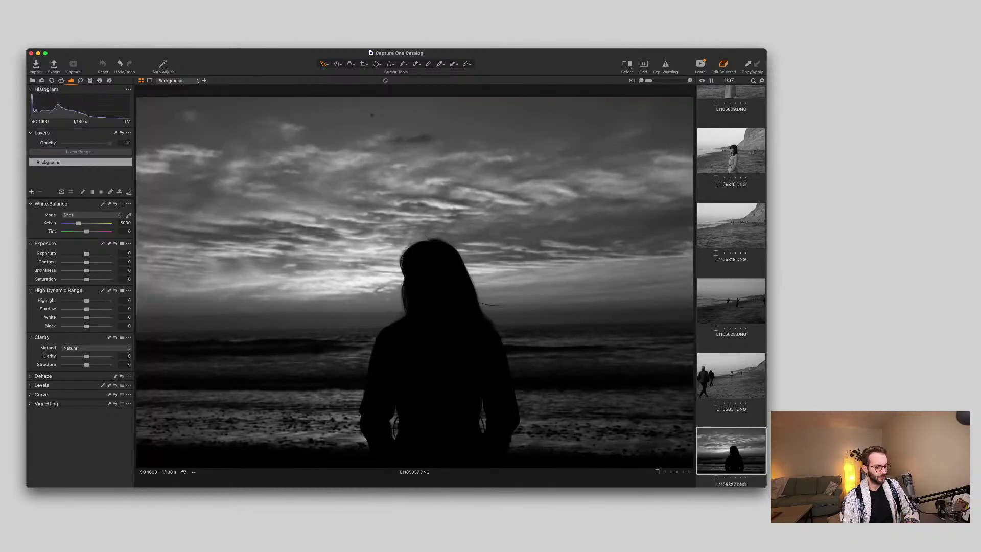
# Review the beach silhouette and sky shots from L1105838.DNG through L1105847.DNG one by one.
pyautogui.press('Right')
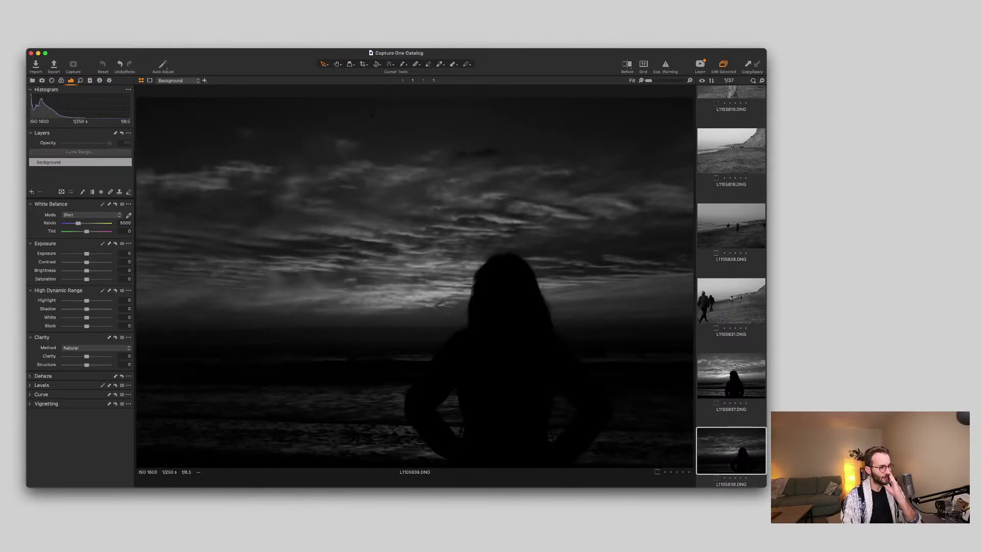
pyautogui.press('Right')
pyautogui.press('Right')
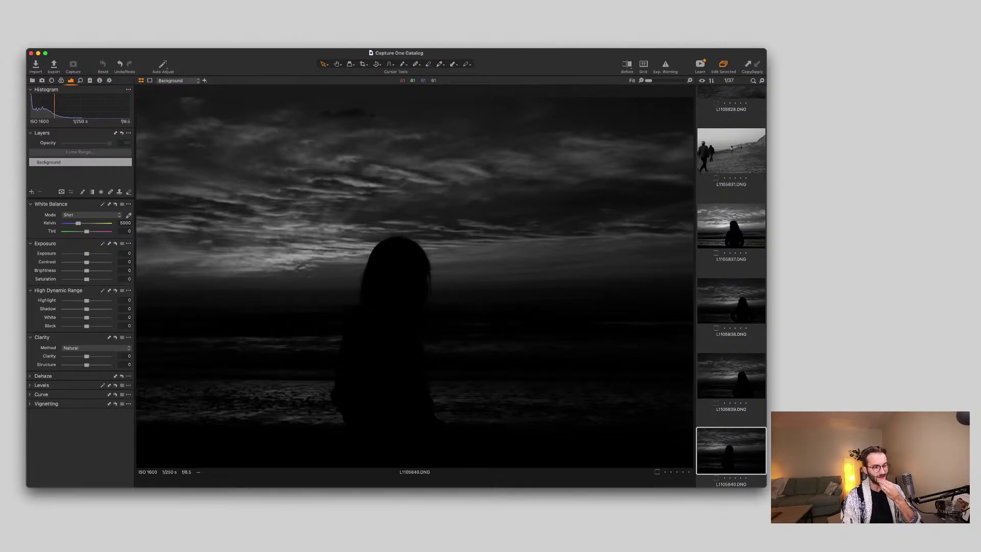
pyautogui.press('Right')
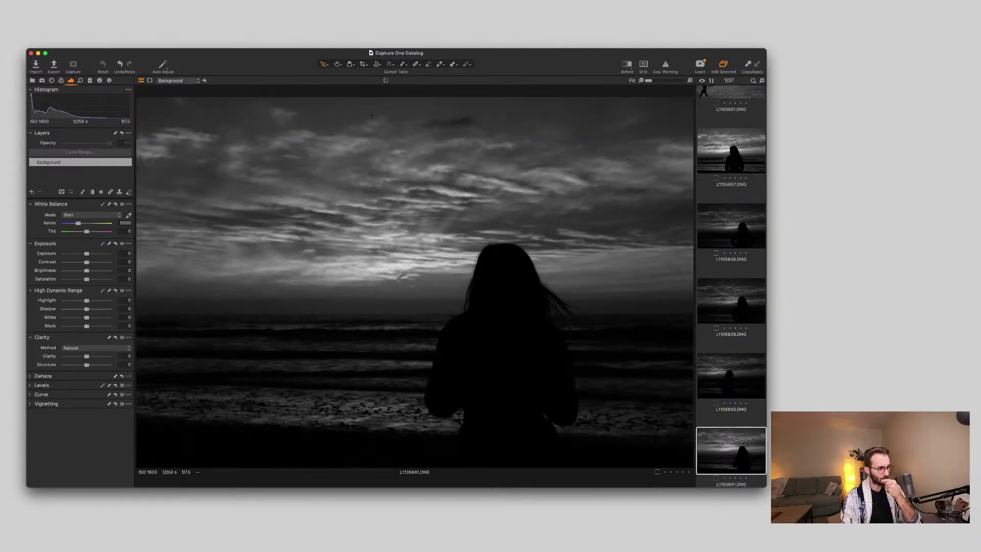
pyautogui.press('Right')
pyautogui.press('Right')
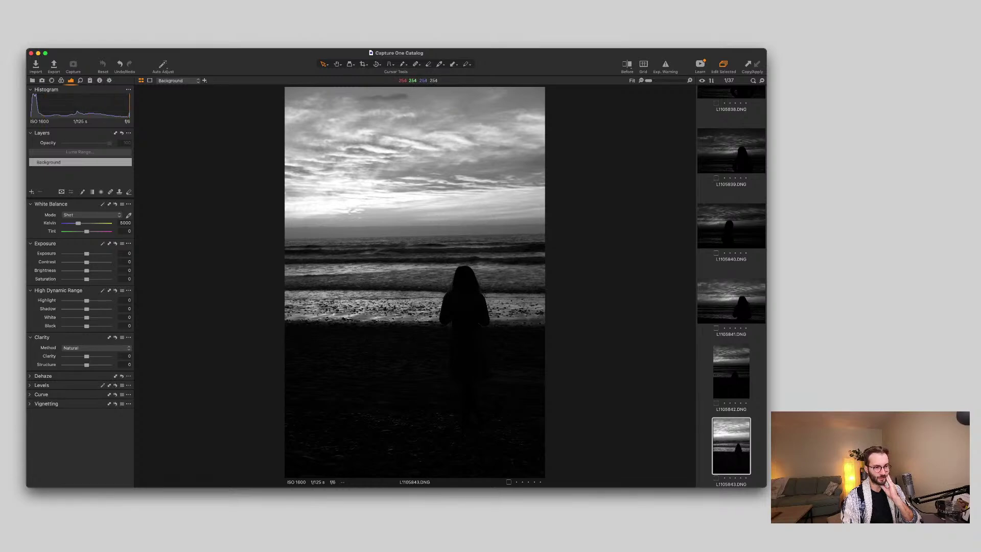
pyautogui.press('Right')
pyautogui.press('Right')
pyautogui.press('Right')
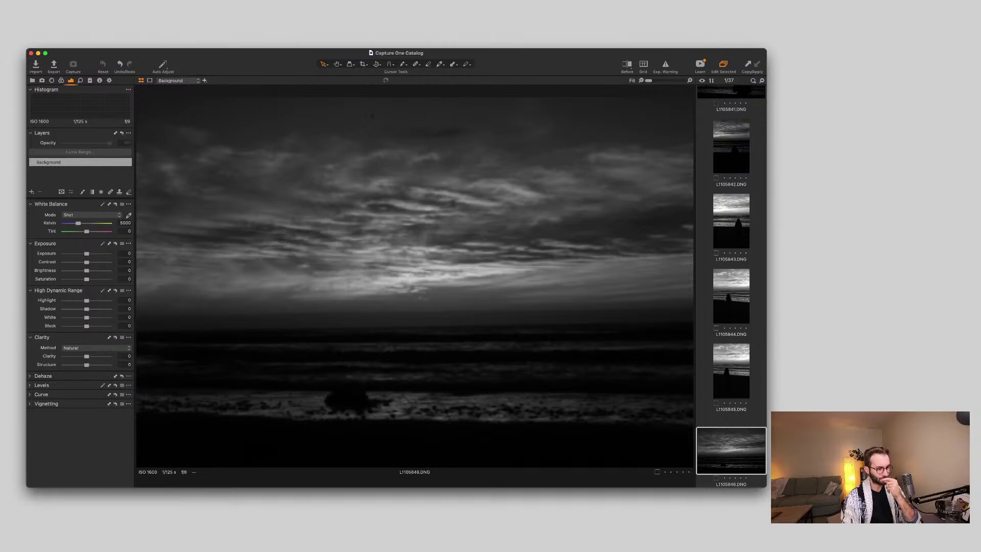
pyautogui.press('Right')
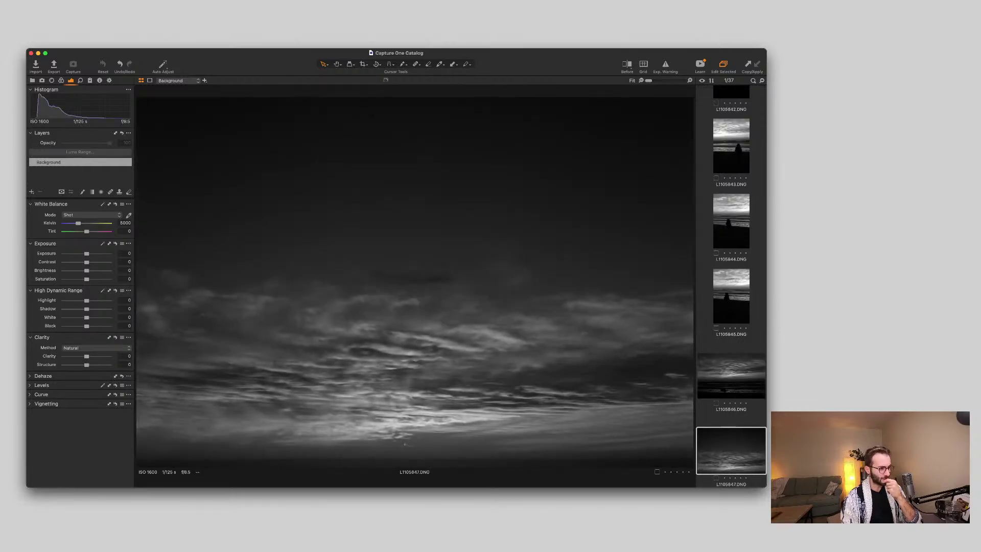
# Keep photos L1105849.DNG and L1105850.DNG and delete L1105848.DNG, L1105851.DNG and L1105852.DNG.
pyautogui.press('Right')
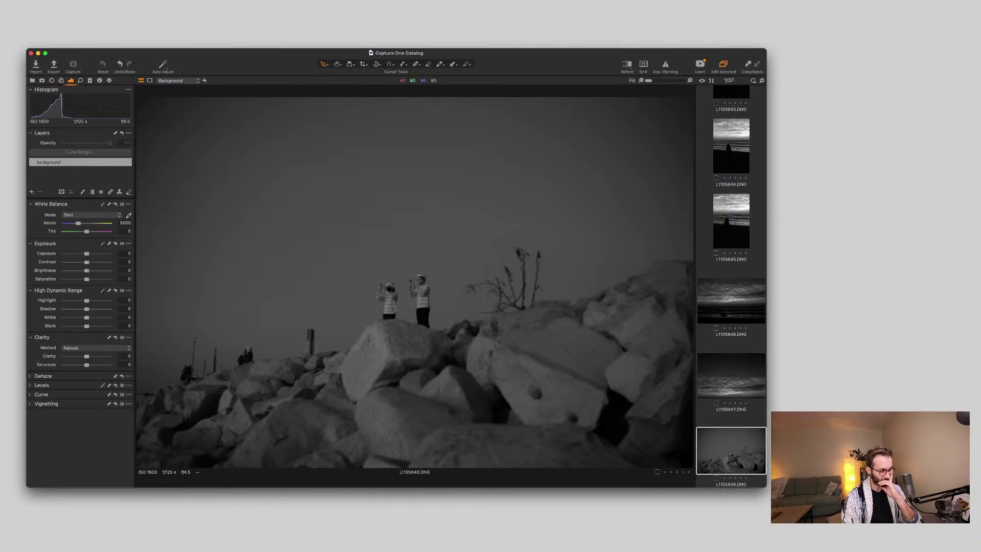
pyautogui.press('Right')
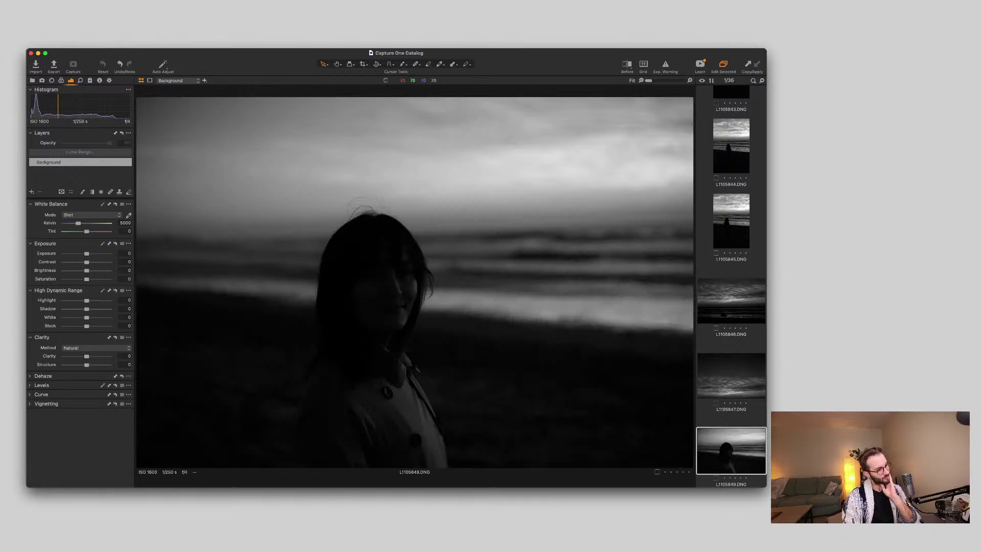
pyautogui.press('Right')
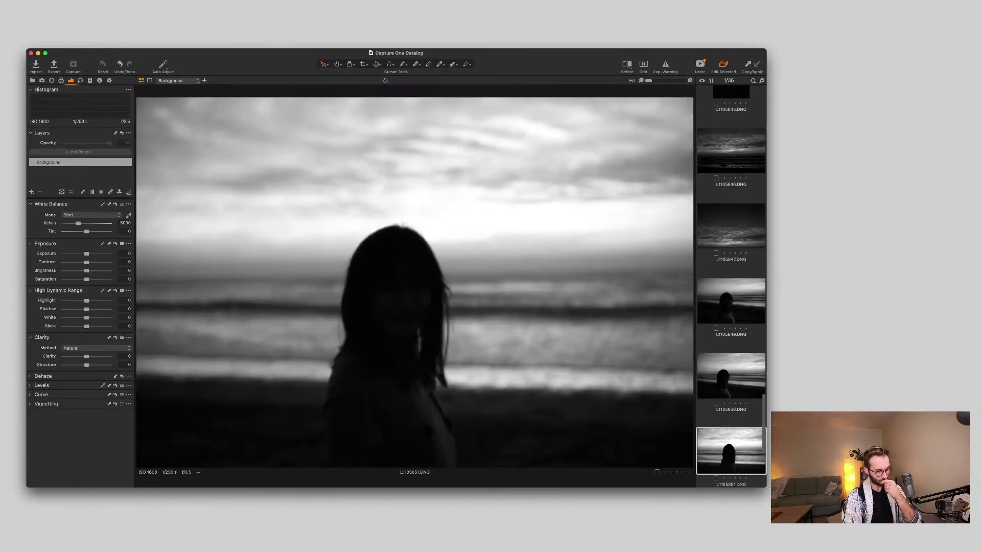
pyautogui.press('Right')
pyautogui.press('super+BackSpace')
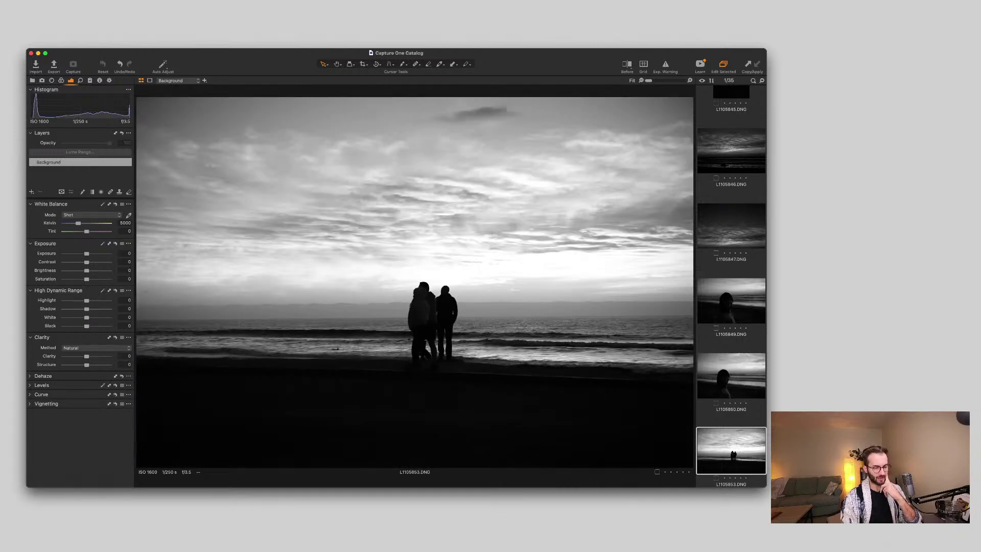
# Review the closing shots L1105854.DNG and L1105855.DNG, and go back through the kept photos to the start of the set.
pyautogui.click(731, 395)
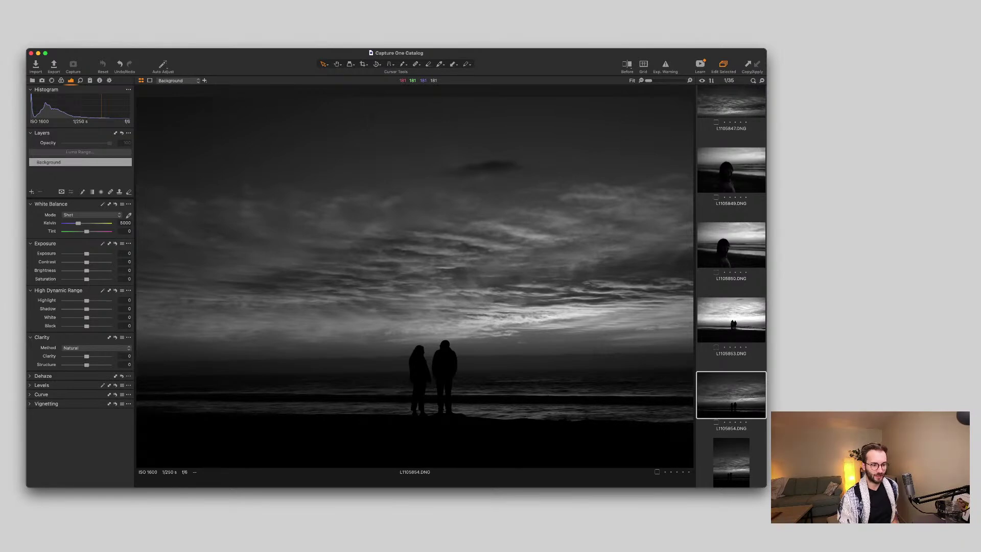
pyautogui.scroll(-1, 732, 286)
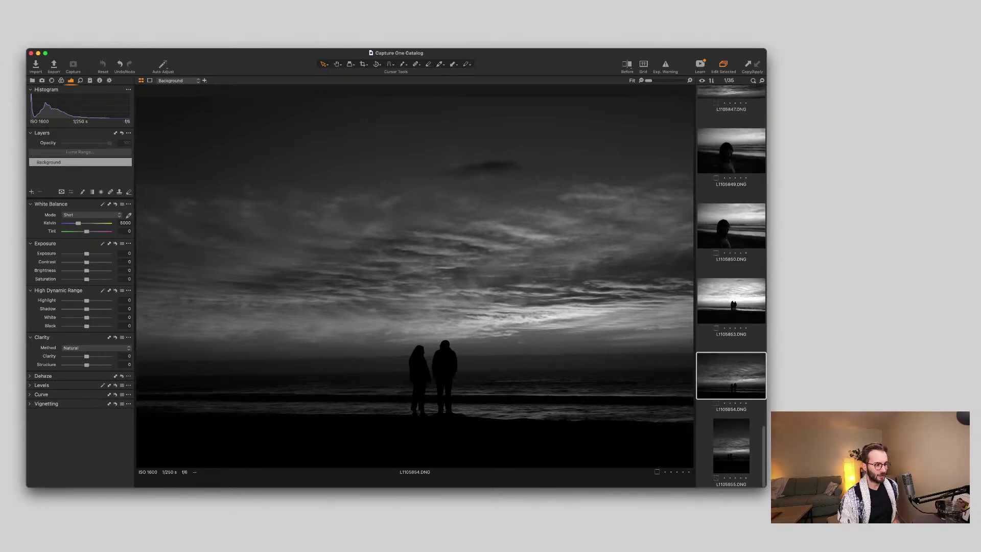
pyautogui.press('Right')
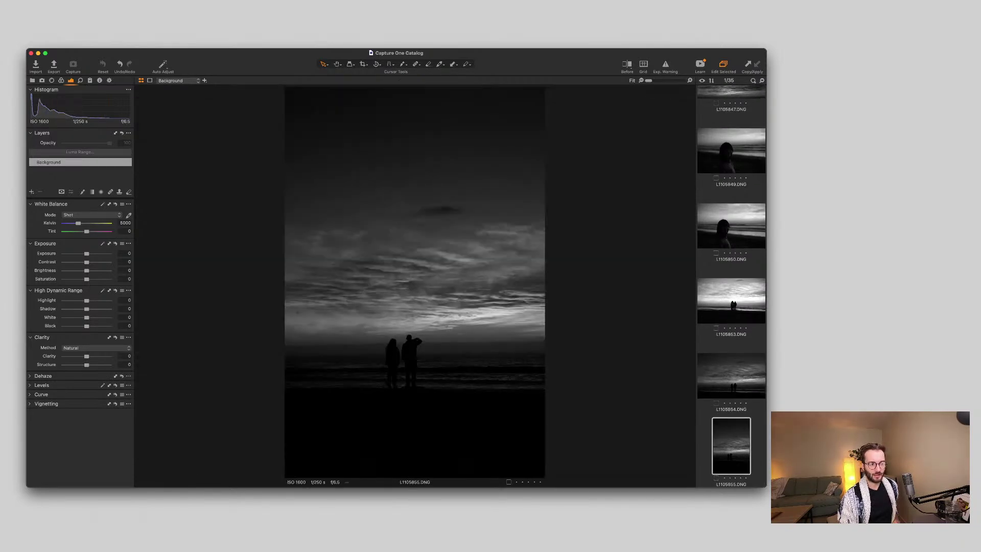
pyautogui.press('Left')
pyautogui.press('Left')
pyautogui.press('Left')
pyautogui.scroll(5, 731, 286)
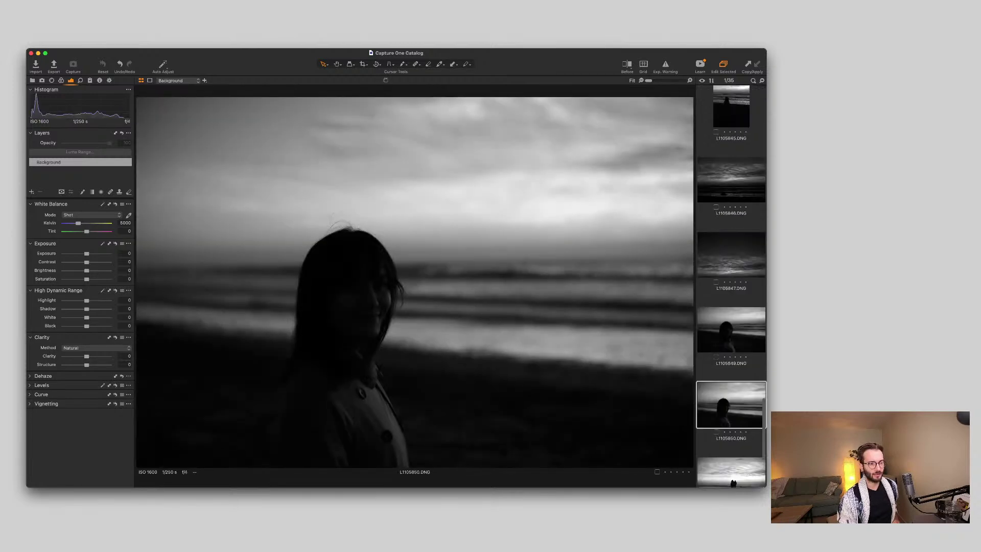
pyautogui.scroll(10, 731, 286)
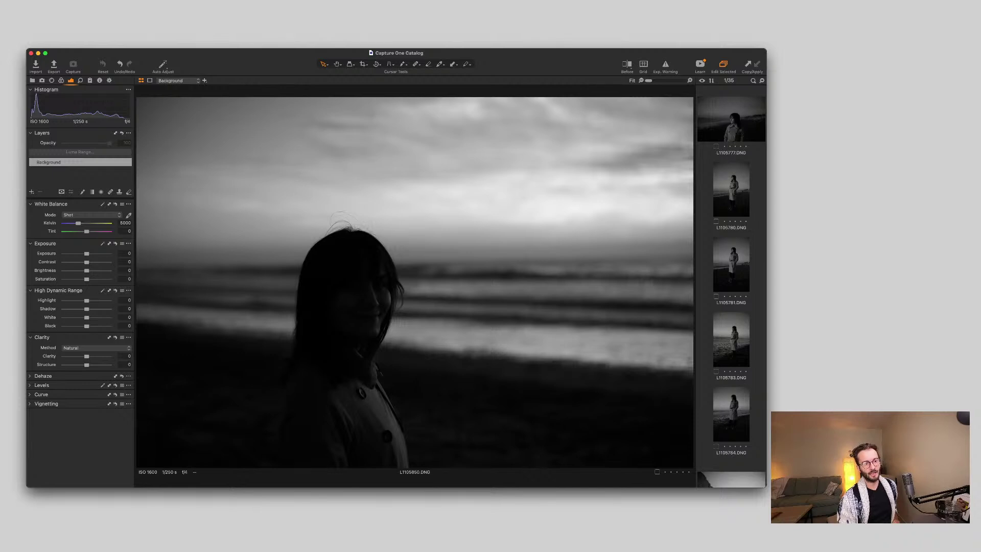
# Select the portrait L1105777.DNG and straighten it along the sea horizon.
pyautogui.click(731, 119)
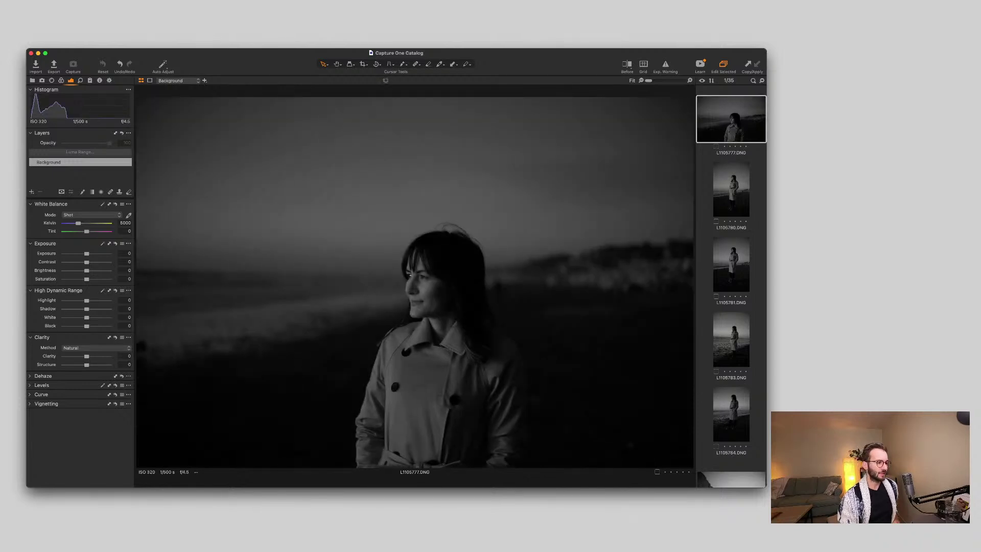
pyautogui.click(731, 189)
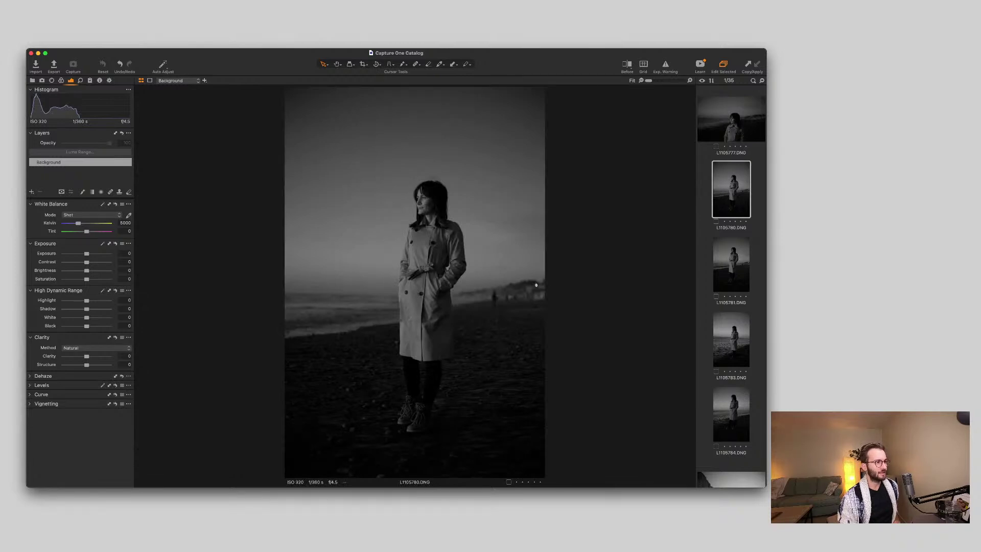
pyautogui.click(731, 118)
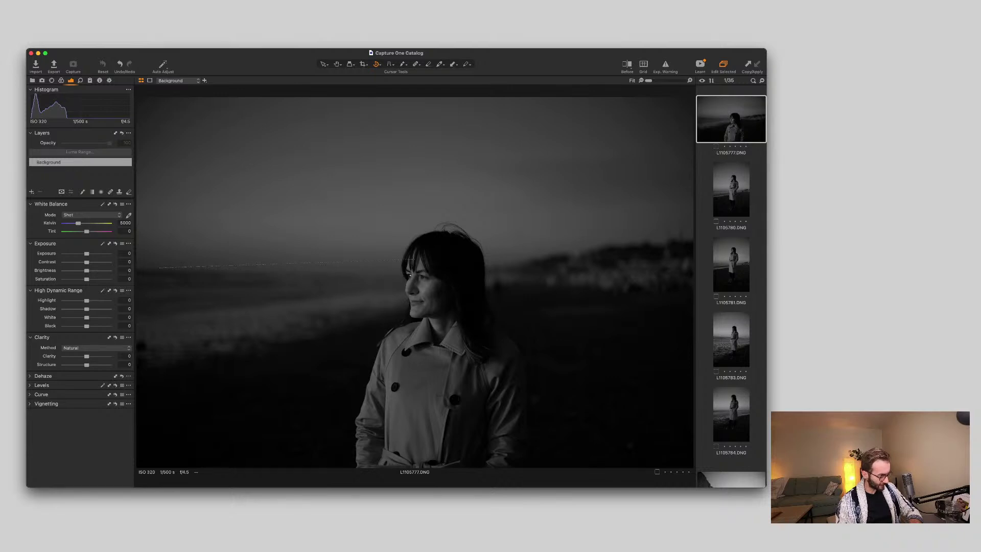
pyautogui.moveTo(409, 270); pyautogui.dragTo(409, 274)
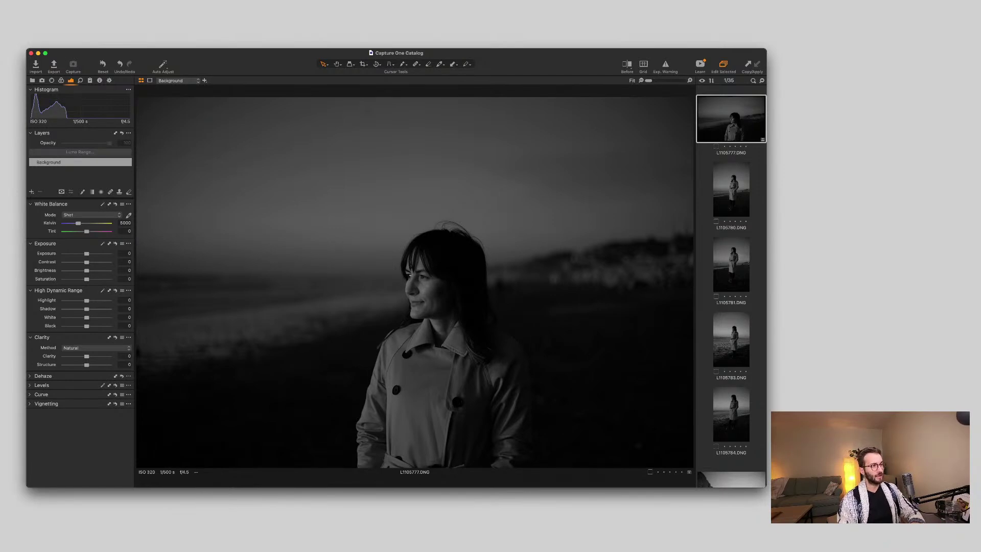
# Remove the dark dust spot in the sky of L1105777.DNG with the spot removal tool.
pyautogui.press('b')
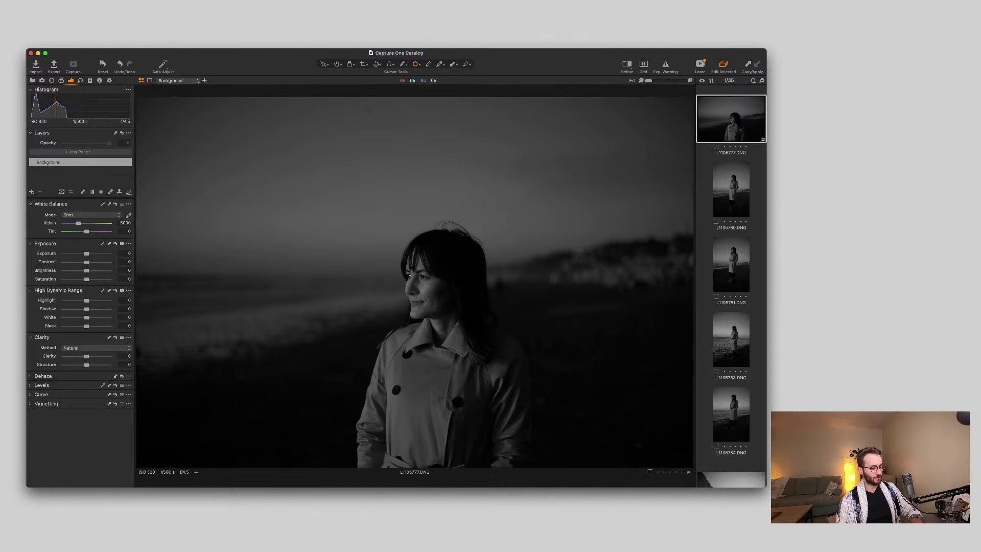
pyautogui.doubleClick(409, 276)
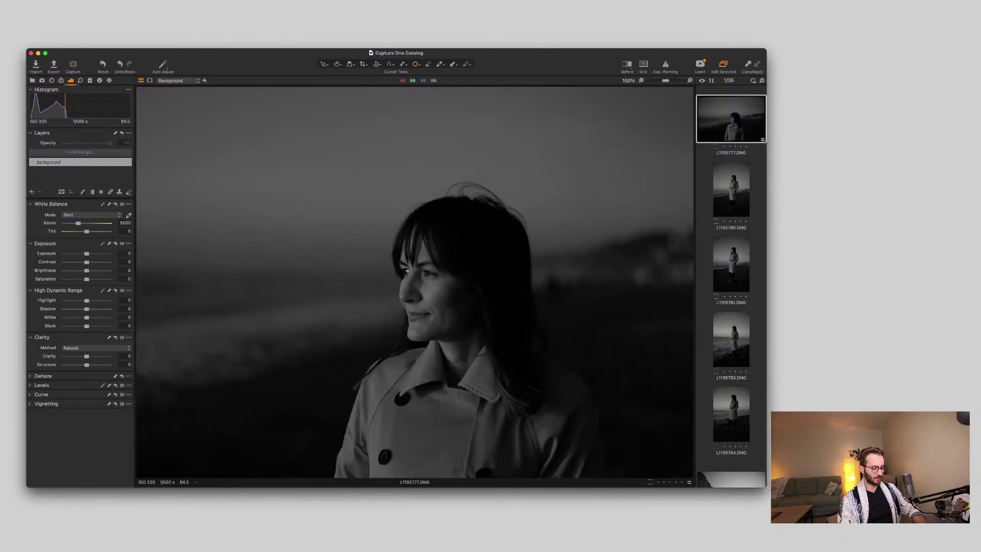
pyautogui.scroll(2, 408, 271)
pyautogui.scroll(-2, 401, 259)
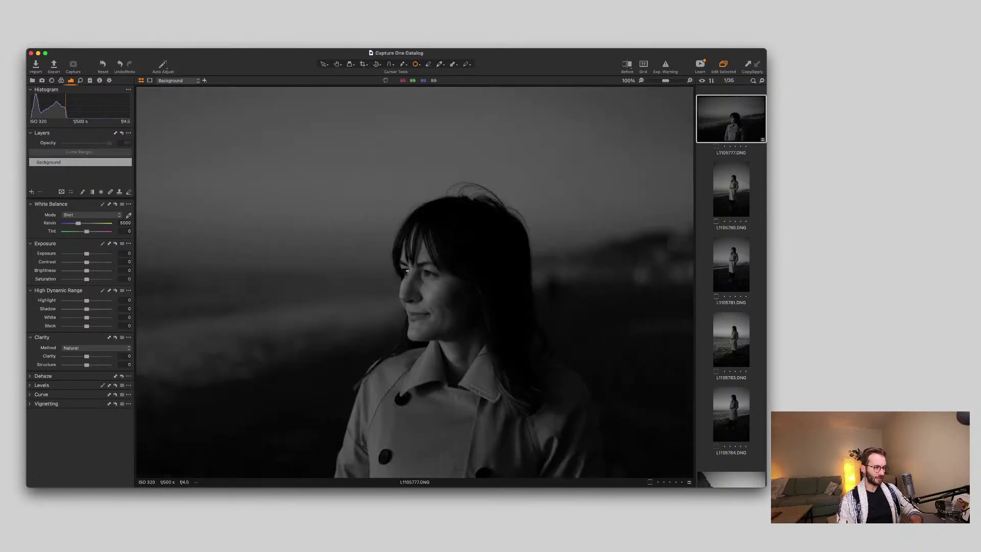
pyautogui.scroll(-2, 407, 270)
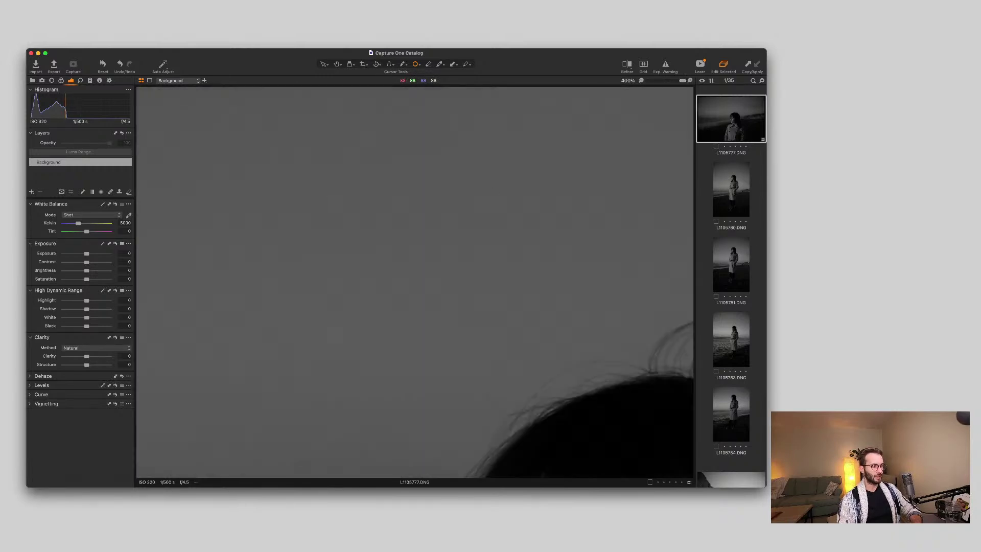
pyautogui.scroll(2, 409, 274)
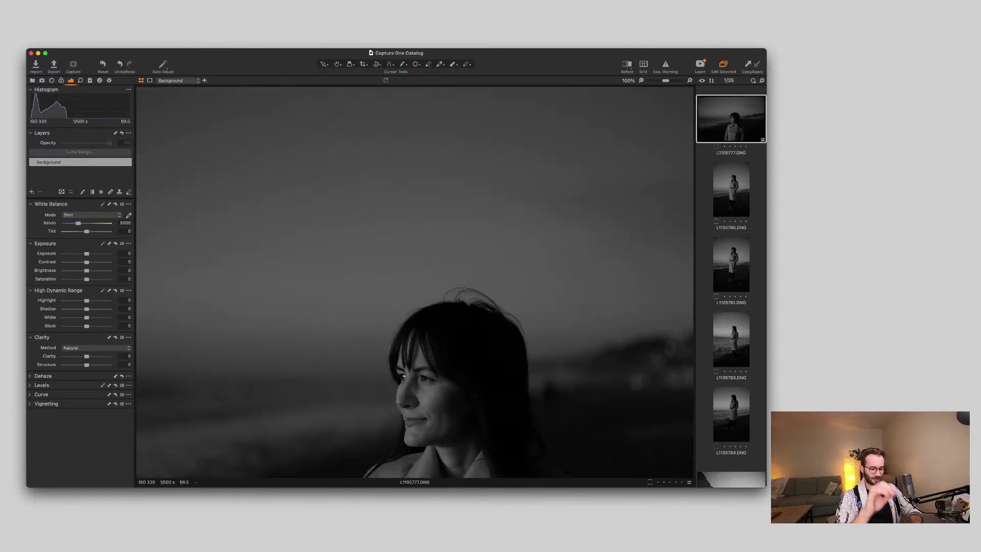
pyautogui.press('super+plus')
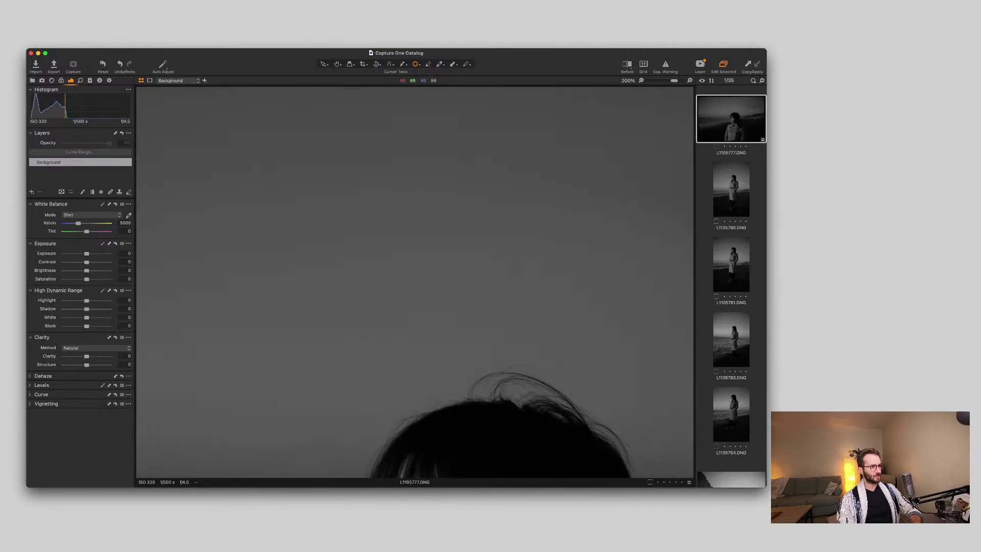
pyautogui.scroll(5, 414, 282)
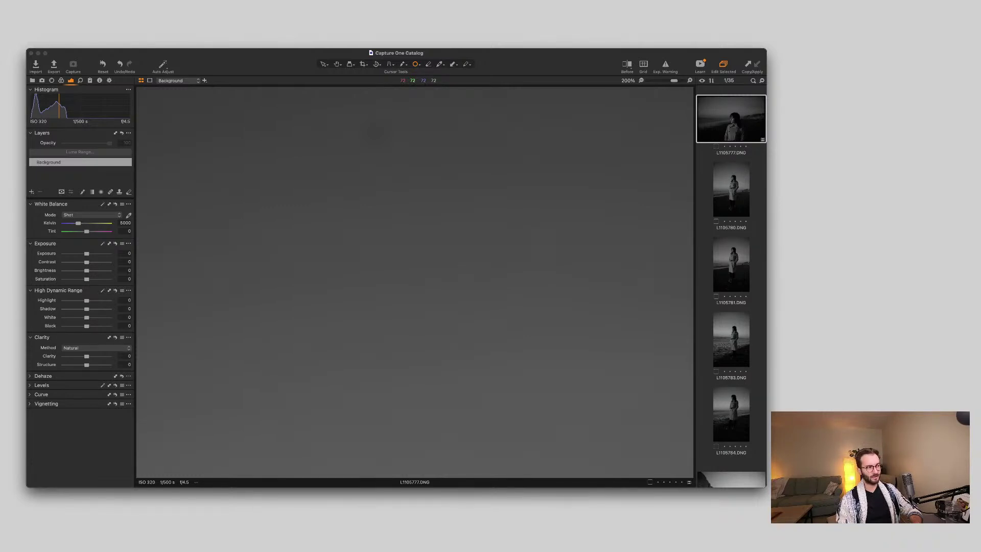
pyautogui.click(376, 134)
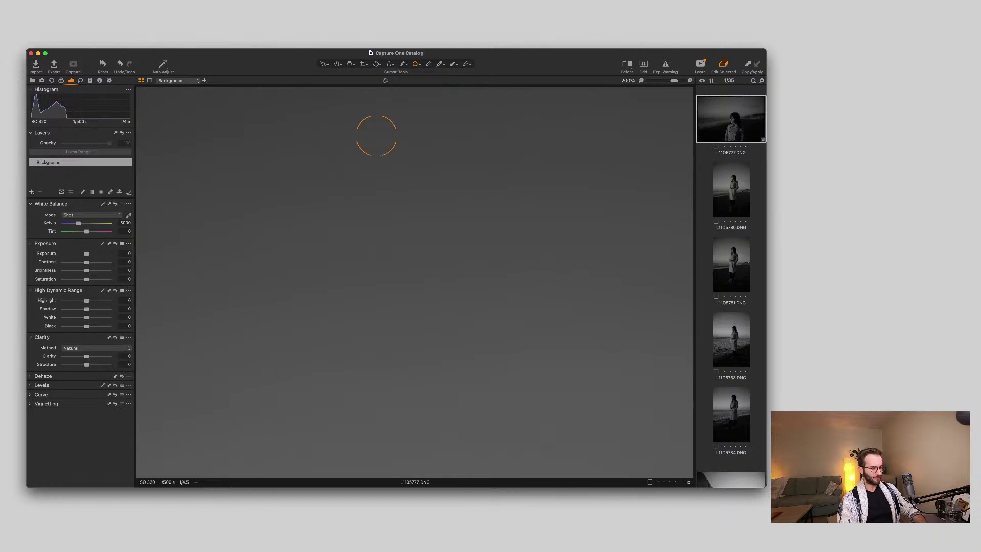
pyautogui.press('super+0')
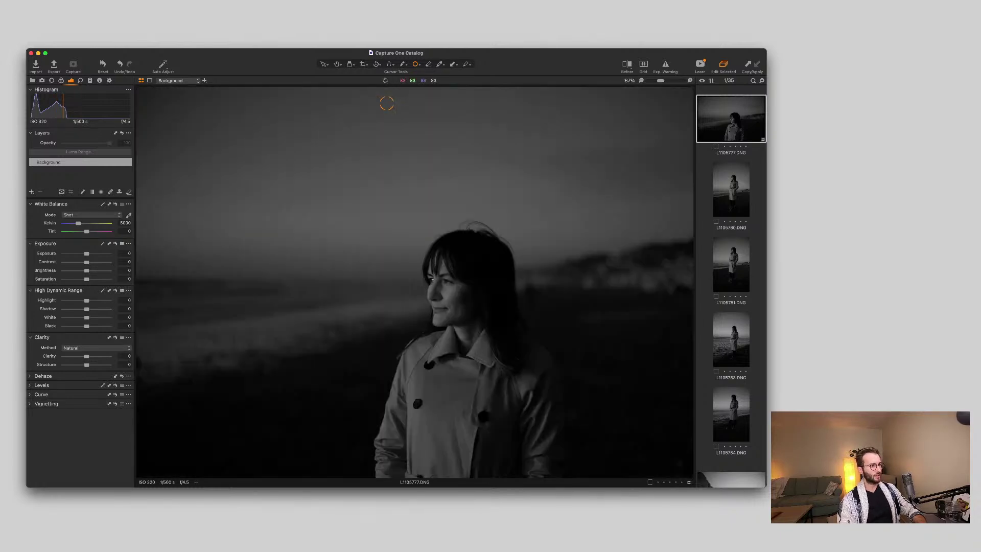
pyautogui.scroll(-1, 386, 104)
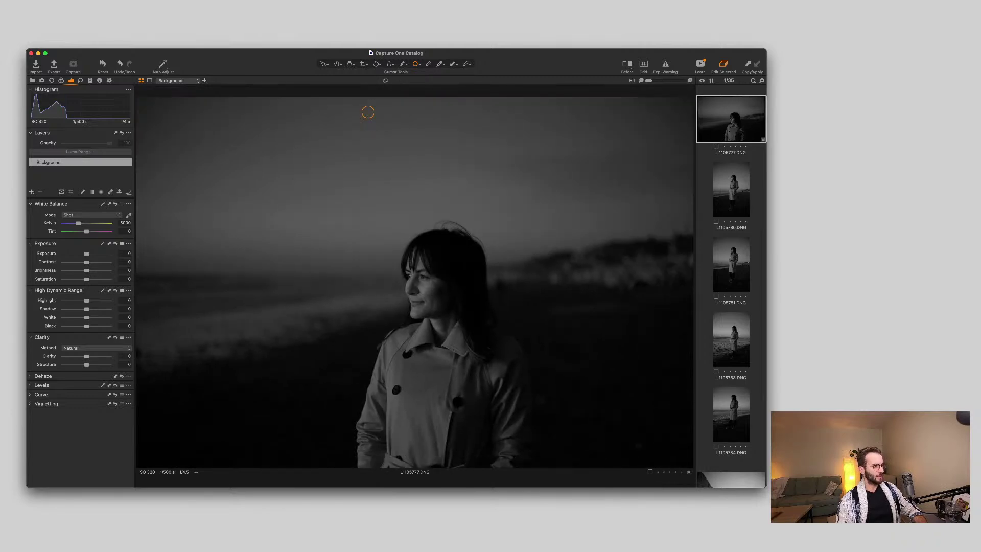
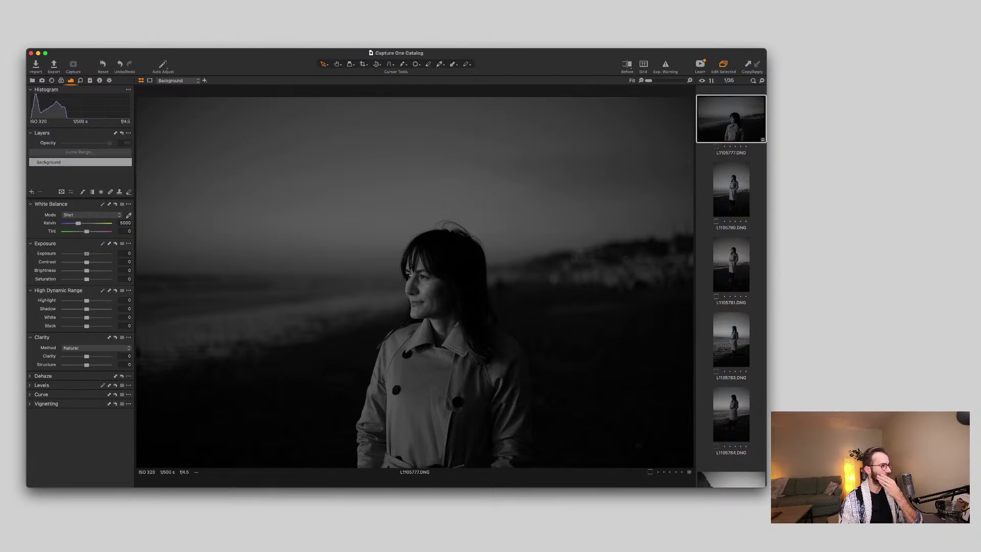
# Set the exposure of L1105777.DNG to 1.62 and check the woman's face up close.
pyautogui.moveTo(86, 253); pyautogui.dragTo(97, 253)
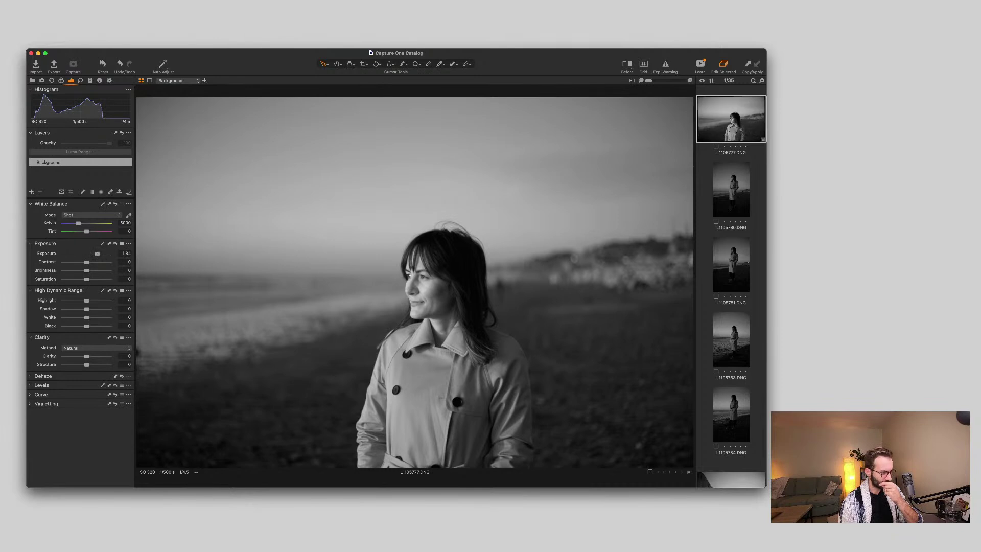
pyautogui.moveTo(97, 253); pyautogui.dragTo(94, 253)
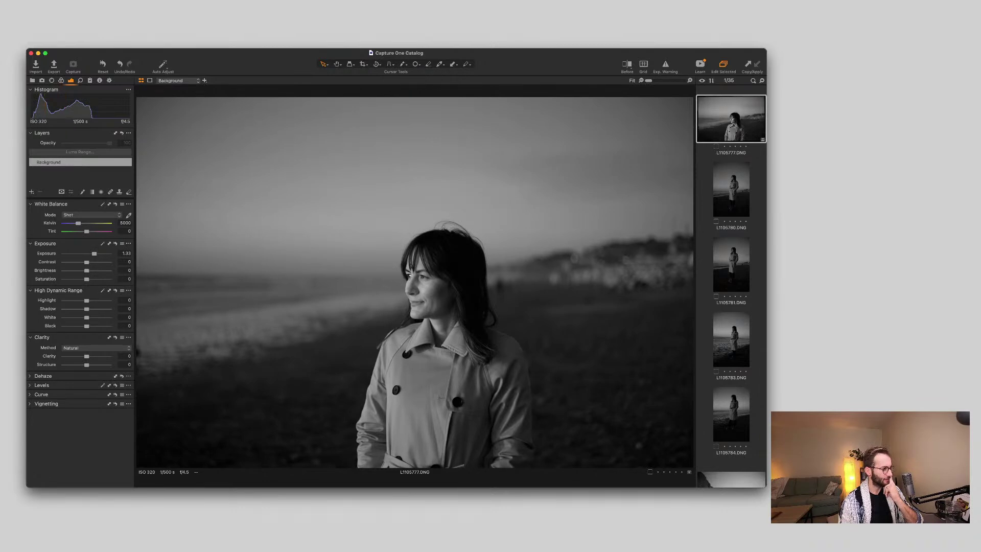
pyautogui.moveTo(95, 253); pyautogui.dragTo(95, 253)
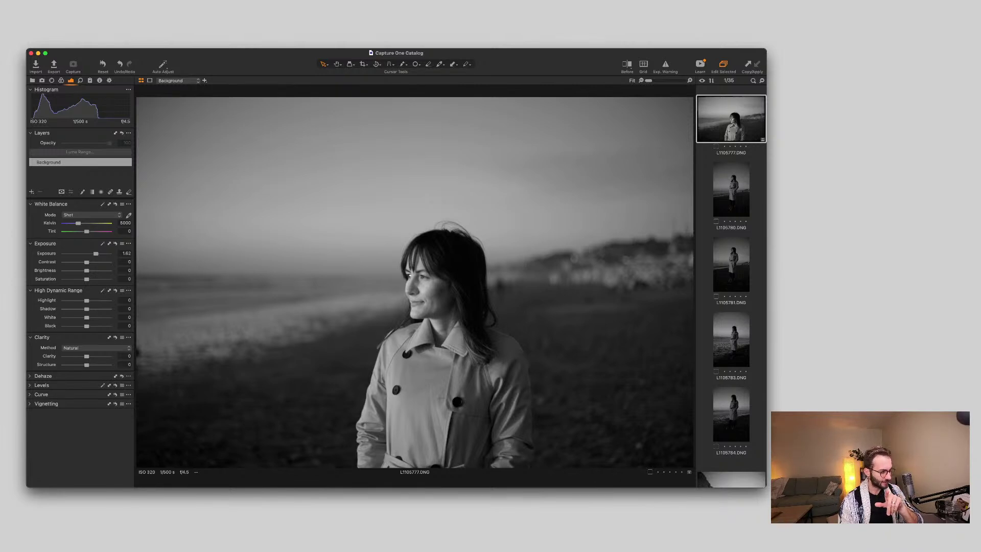
pyautogui.scroll(5, 433, 277)
pyautogui.scroll(-5, 433, 277)
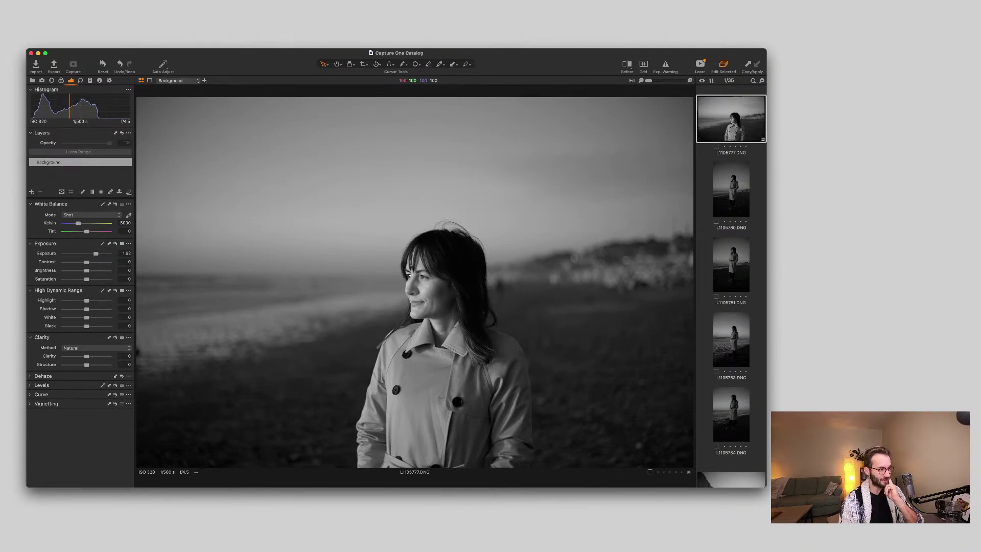
pyautogui.scroll(3, 449, 268)
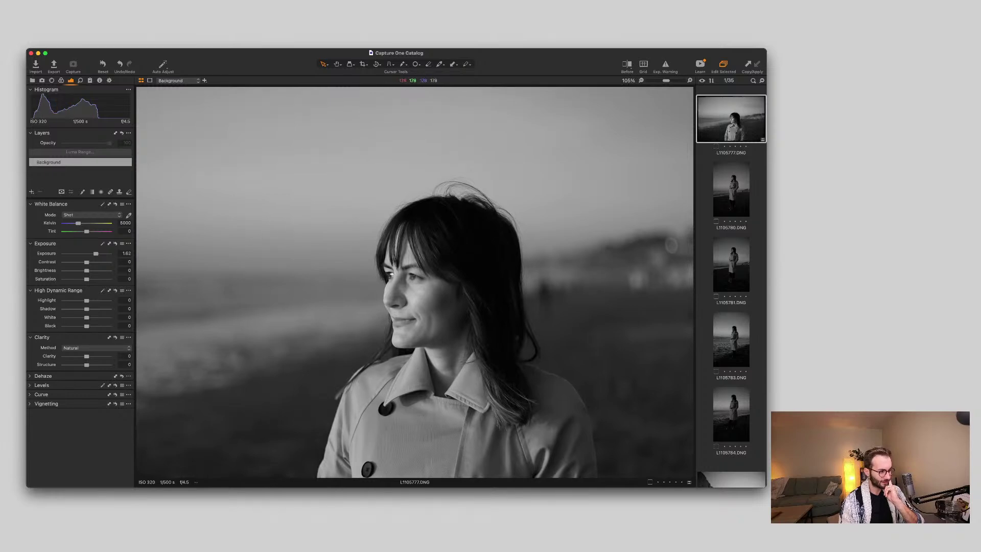
# Check the woman's face in L1105777.DNG up close, and set the photo's highlights to -68.
pyautogui.scroll(2, 418, 280)
pyautogui.scroll(3, 414, 286)
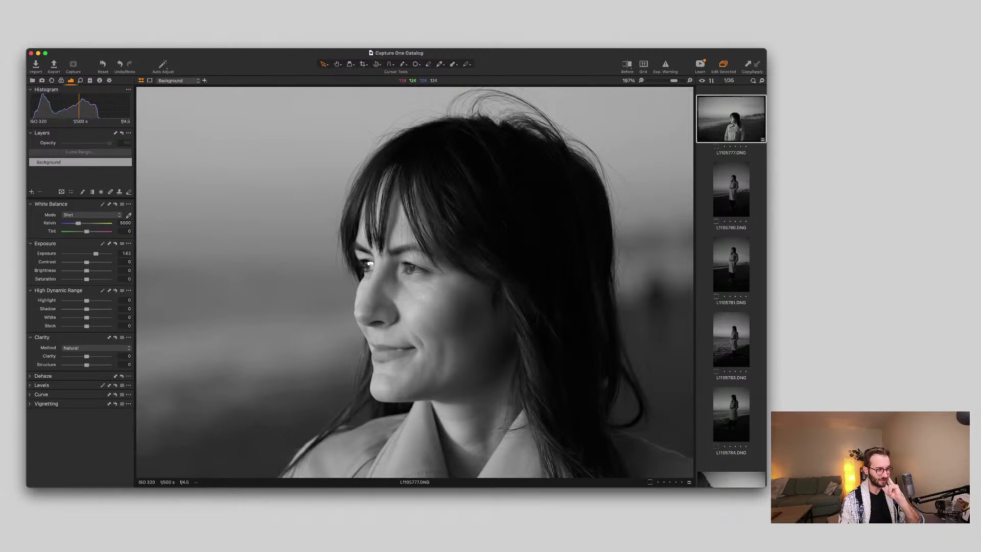
pyautogui.scroll(3, 371, 263)
pyautogui.scroll(-3, 461, 330)
pyautogui.scroll(-5, 403, 263)
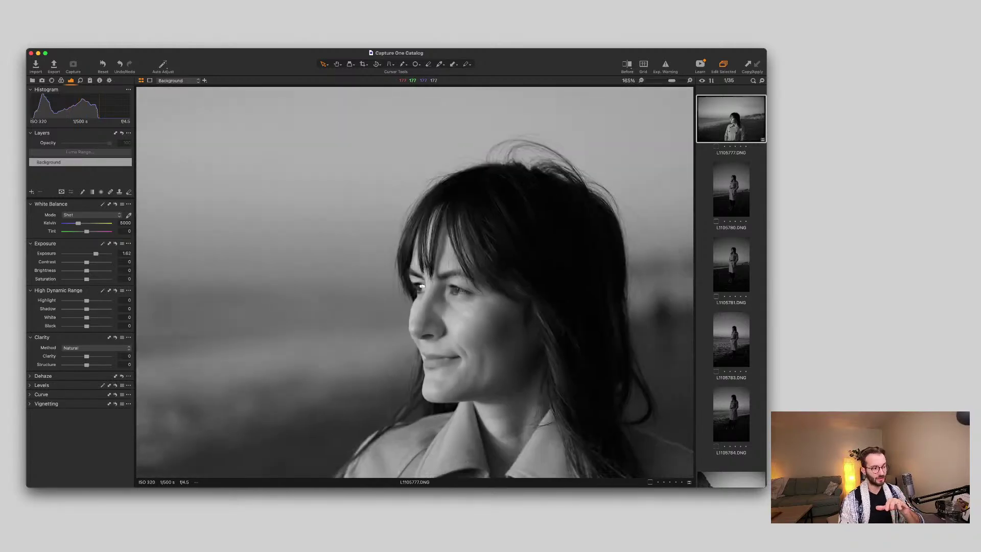
pyautogui.scroll(-2, 403, 263)
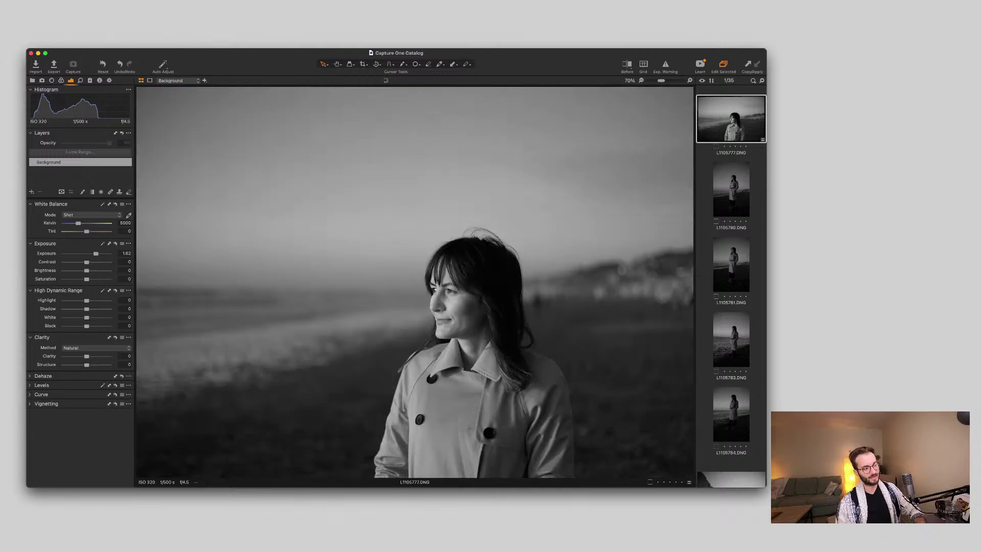
pyautogui.scroll(-3, 403, 264)
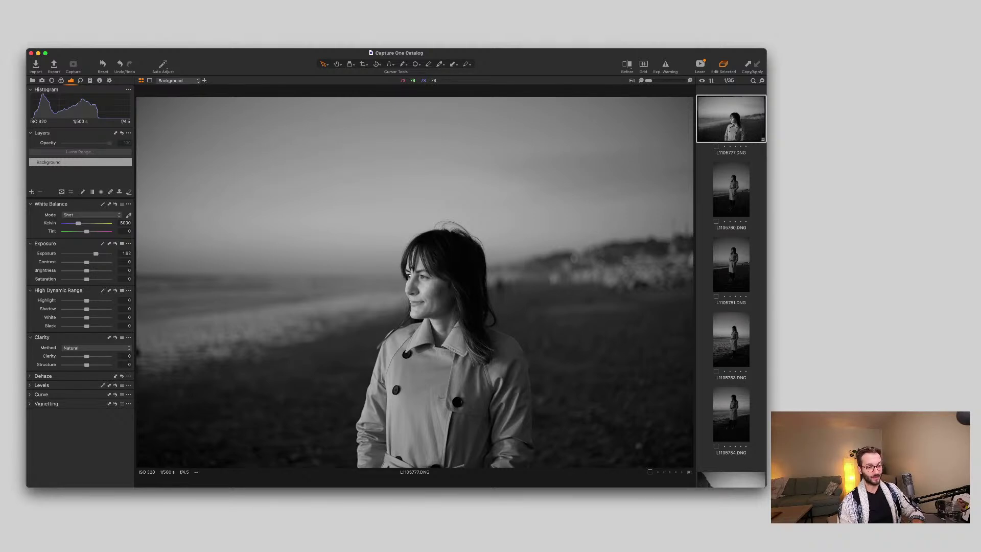
pyautogui.moveTo(86, 300); pyautogui.dragTo(67, 301)
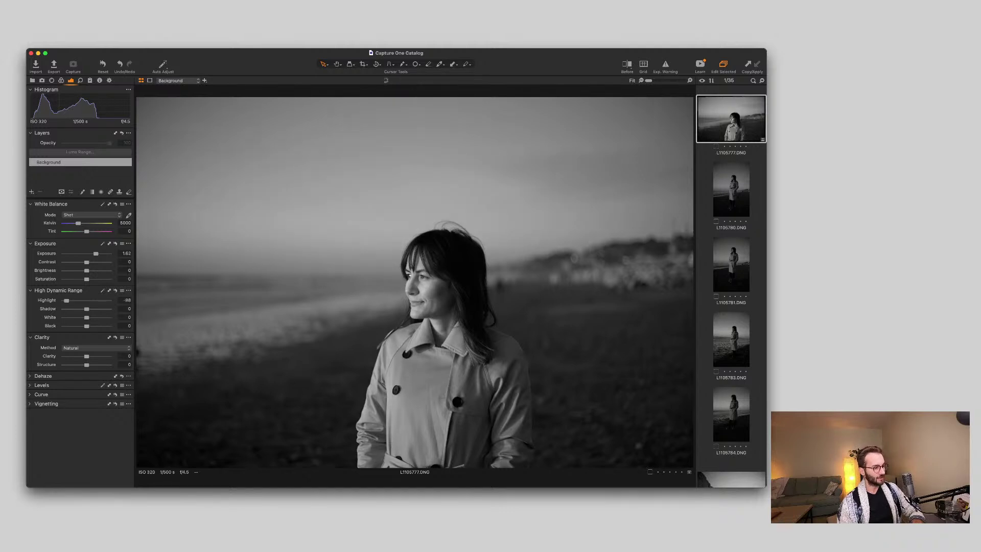
pyautogui.moveTo(67, 300); pyautogui.dragTo(69, 301)
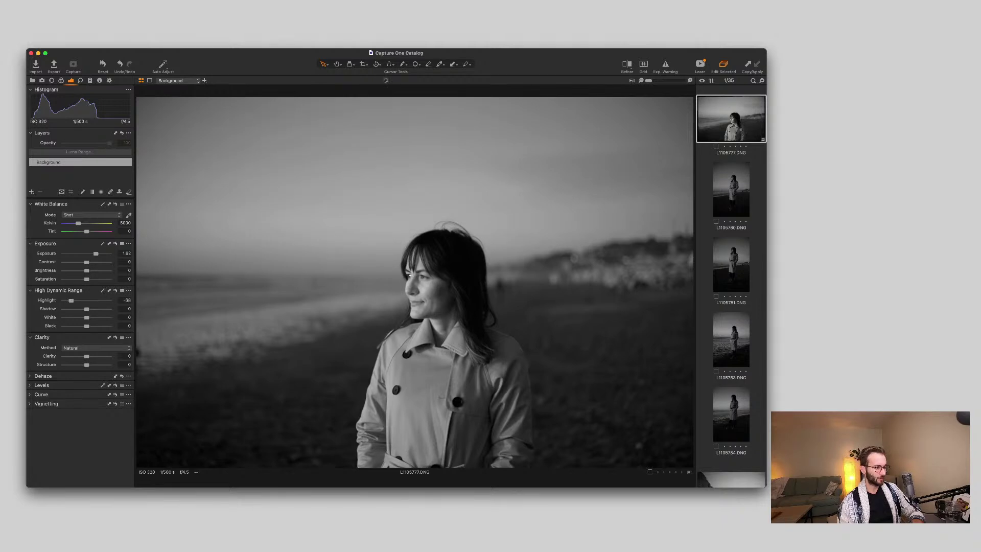
# Examine the woman's face, hair and coat up close and compare them with the full-frame view of the portrait.
pyautogui.scroll(3, 437, 276)
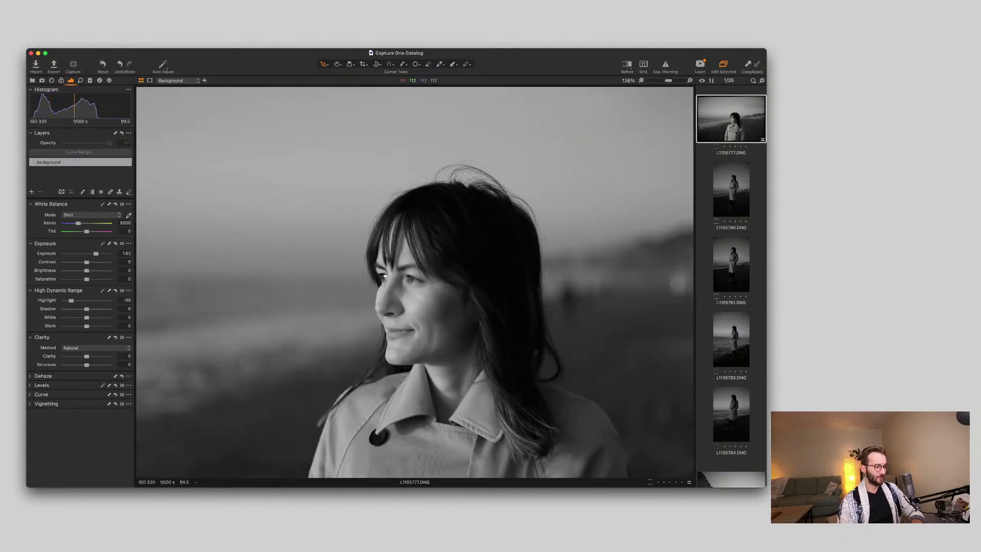
pyautogui.scroll(-3, 437, 275)
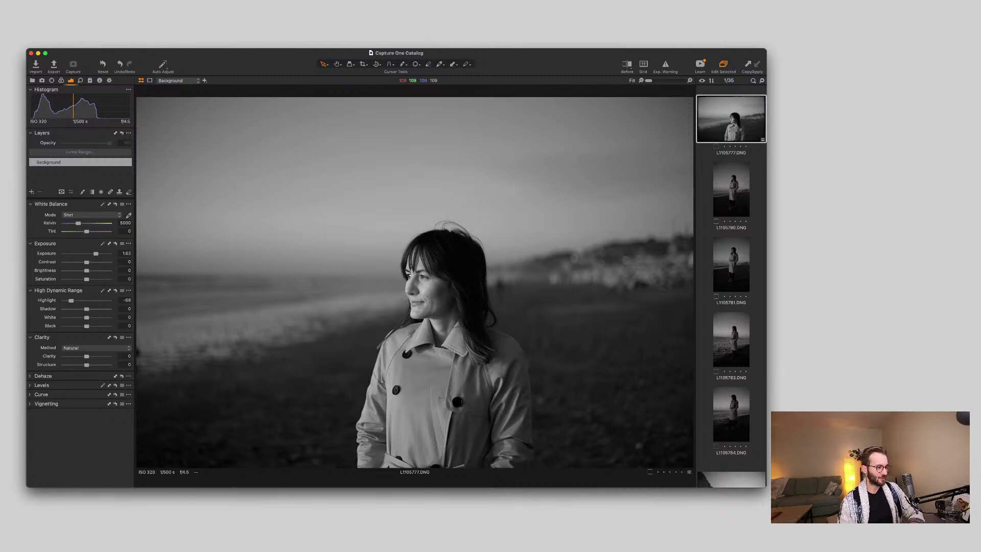
pyautogui.scroll(5, 460, 279)
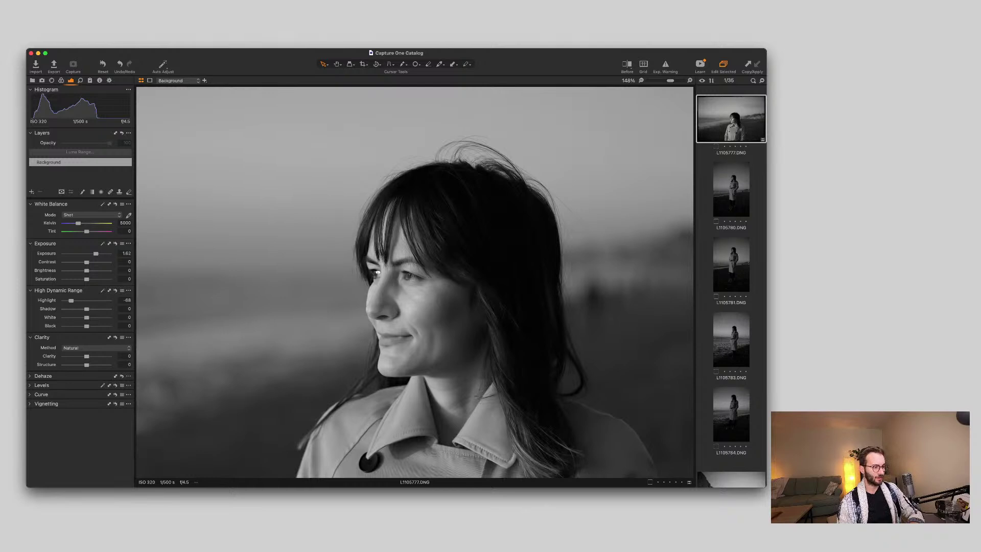
pyautogui.press('super+0')
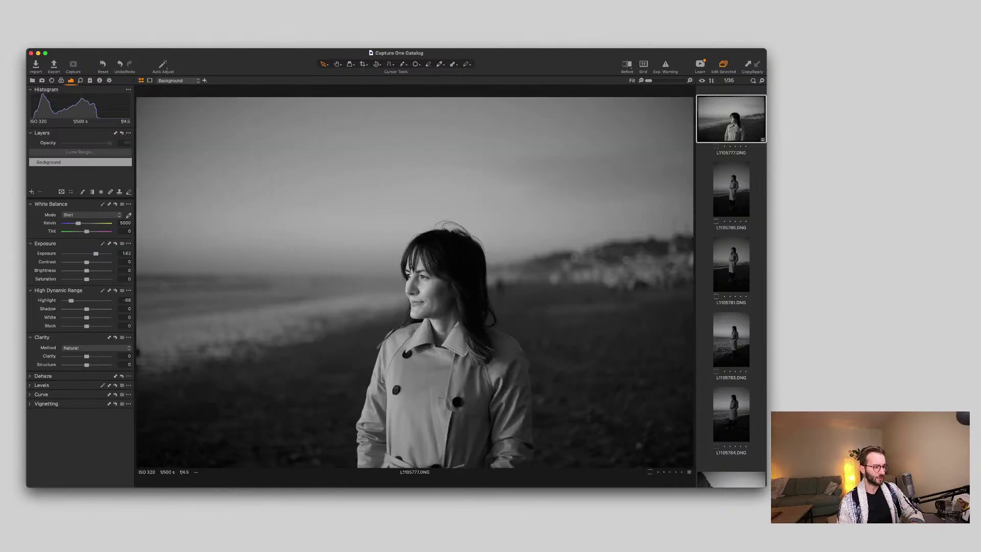
pyautogui.scroll(3, 396, 286)
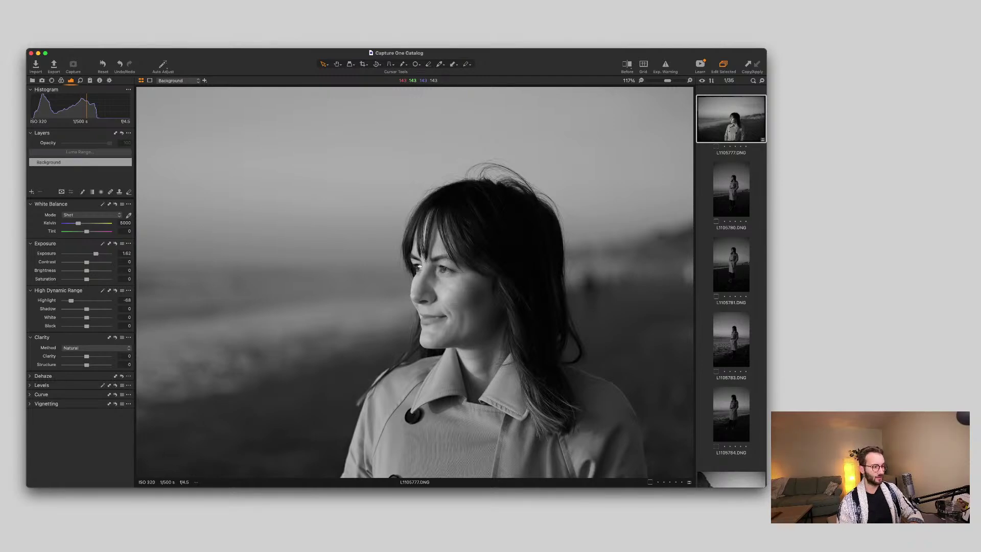
pyautogui.press('super+0')
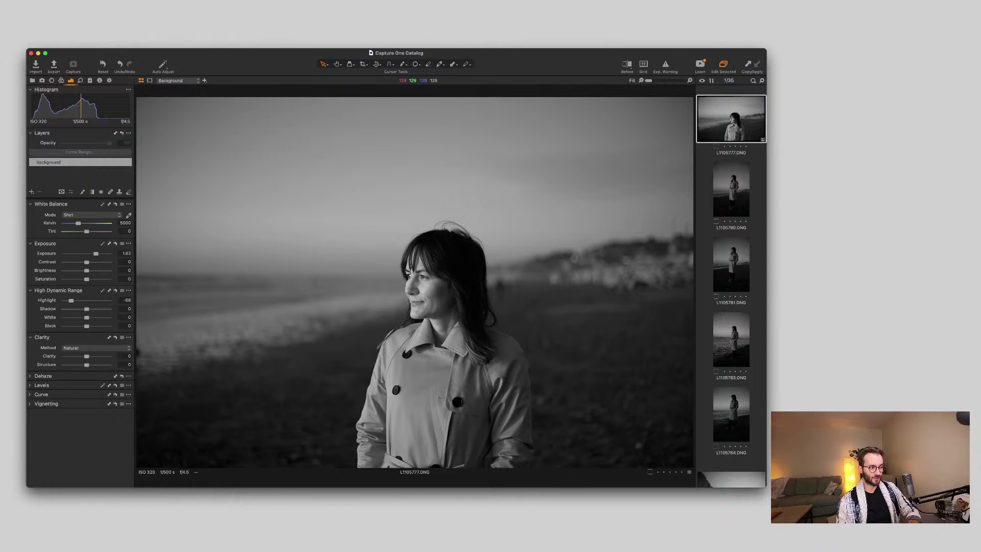
pyautogui.scroll(5, 428, 287)
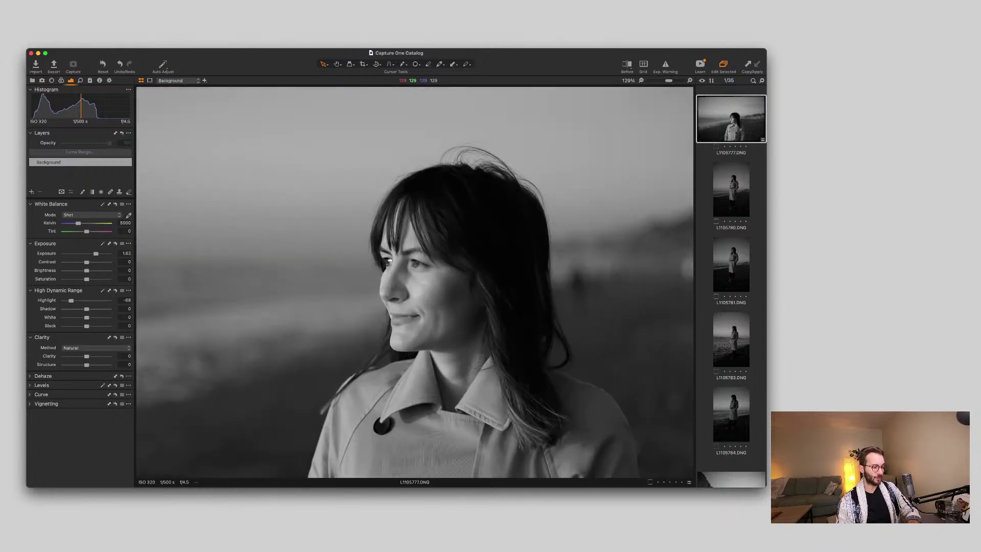
pyautogui.scroll(-2, 427, 287)
pyautogui.scroll(-2, 428, 288)
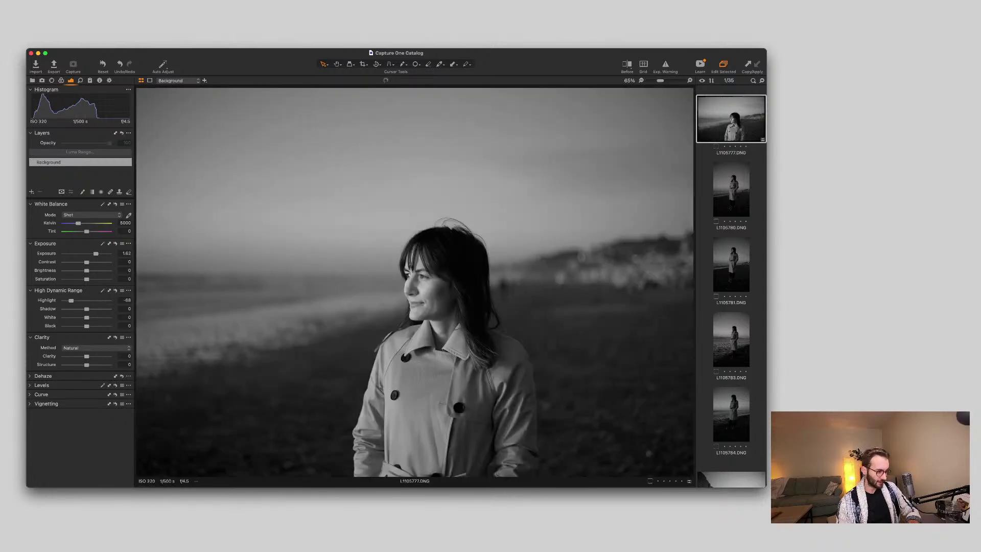
pyautogui.scroll(4, 433, 389)
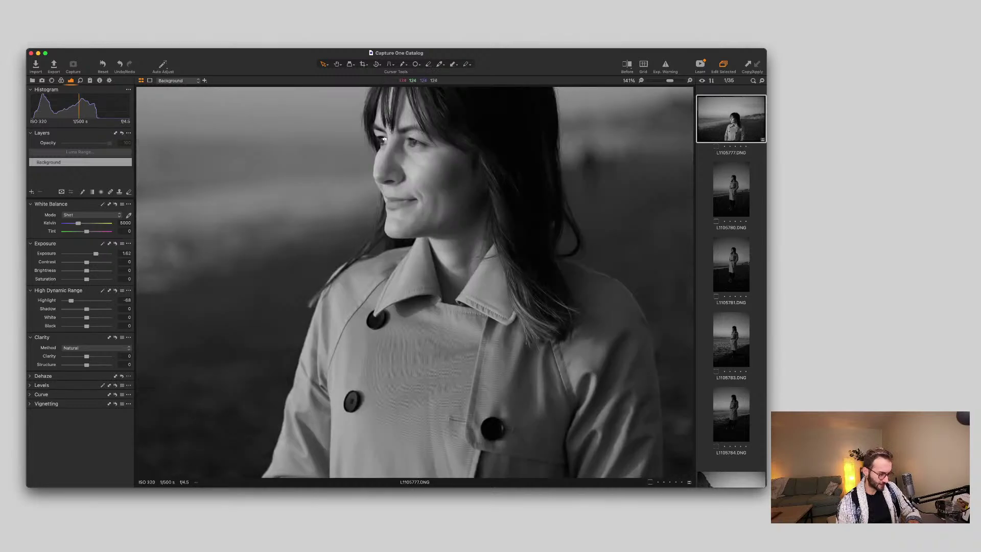
pyautogui.scroll(-4, 434, 388)
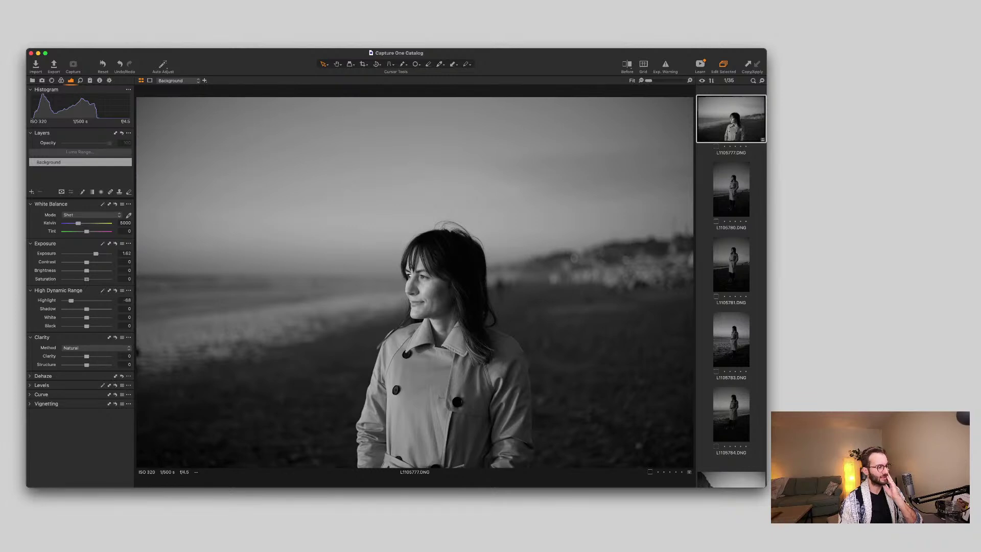
# Set the portrait's saturation to -26 and its white balance temperature to 3440 K.
pyautogui.moveTo(64, 279)
pyautogui.mouseDown()
pyautogui.moveTo(104, 280)
pyautogui.moveTo(63, 280)
pyautogui.mouseUp()
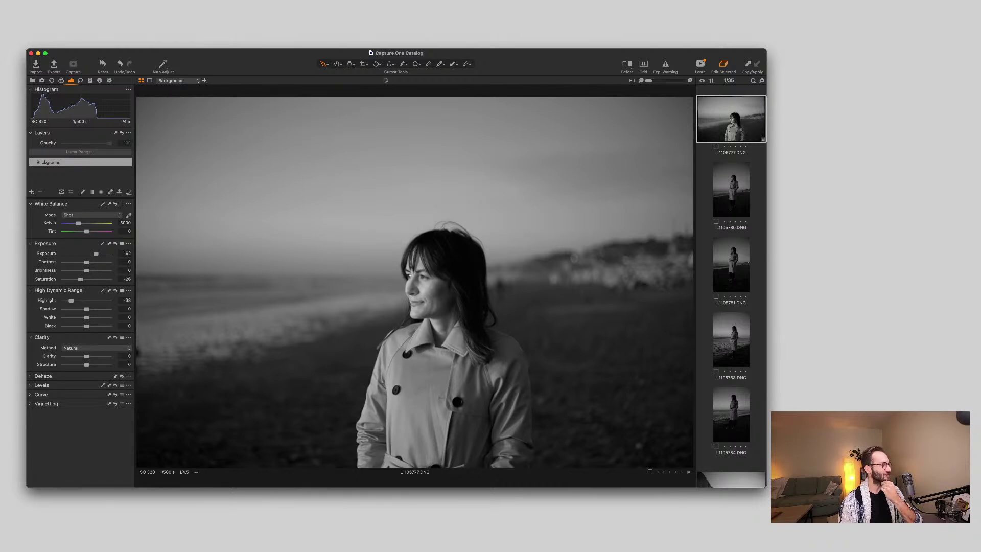
pyautogui.moveTo(110, 224)
pyautogui.mouseDown()
pyautogui.moveTo(63, 223)
pyautogui.moveTo(109, 224)
pyautogui.mouseUp()
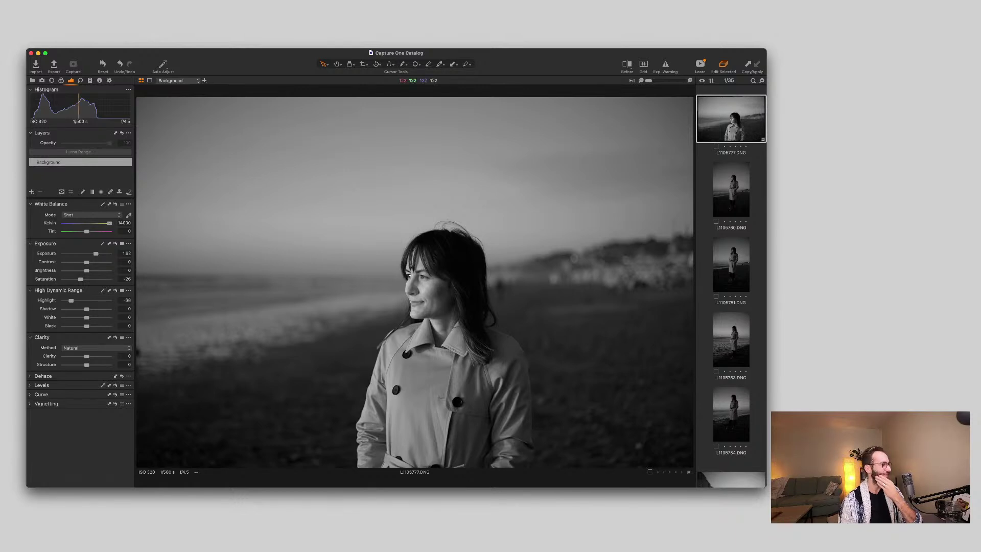
pyautogui.moveTo(110, 224); pyautogui.dragTo(65, 223)
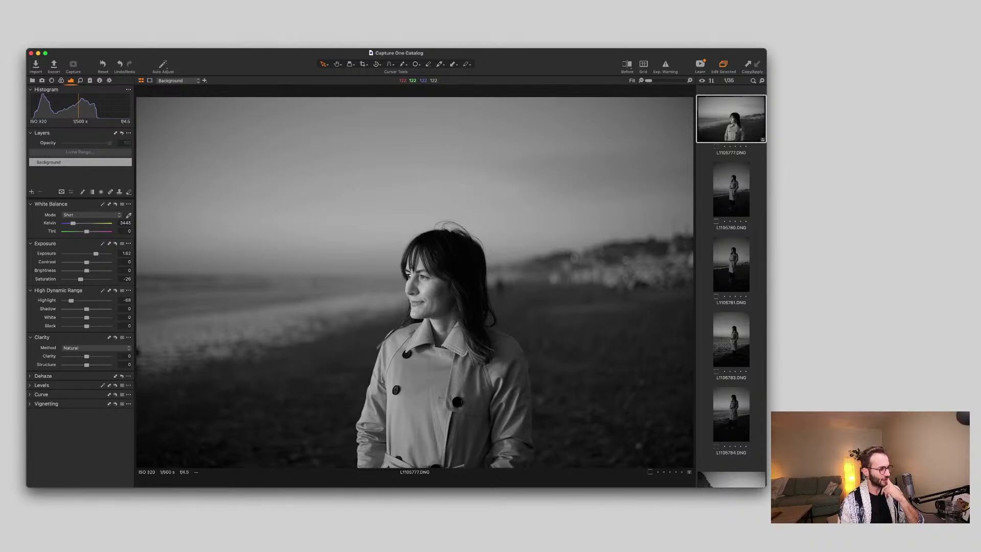
# Set the portrait's shadow recovery to 31, judging the detail in the dark hair and across the whole frame.
pyautogui.moveTo(88, 309); pyautogui.dragTo(89, 309)
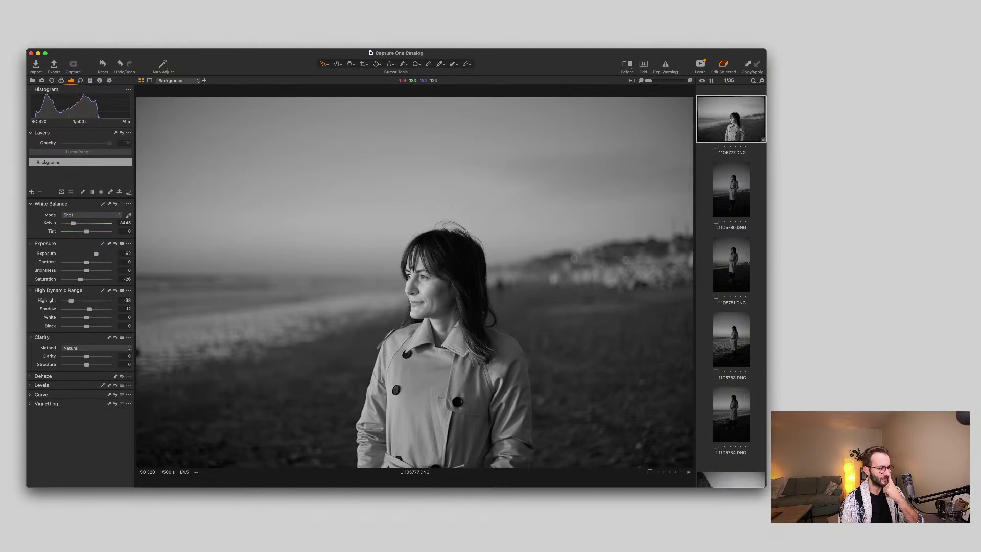
pyautogui.scroll(3, 480, 264)
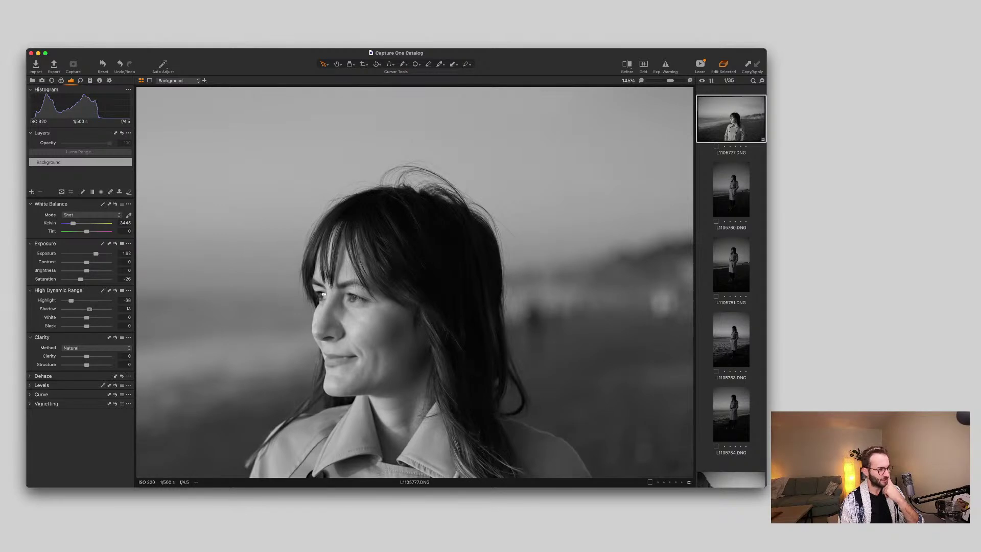
pyautogui.moveTo(90, 308); pyautogui.dragTo(92, 309)
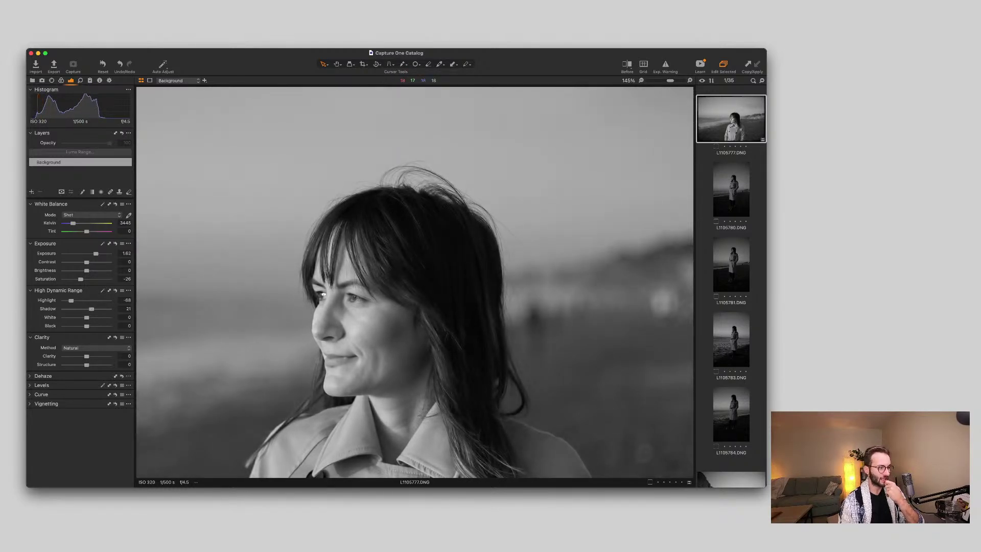
pyautogui.scroll(3, 323, 295)
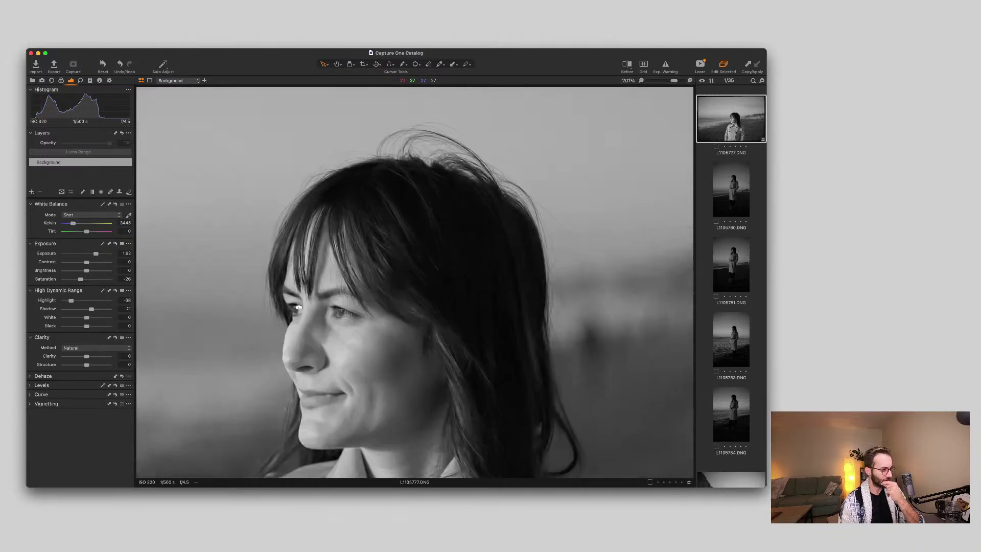
pyautogui.scroll(1, 298, 307)
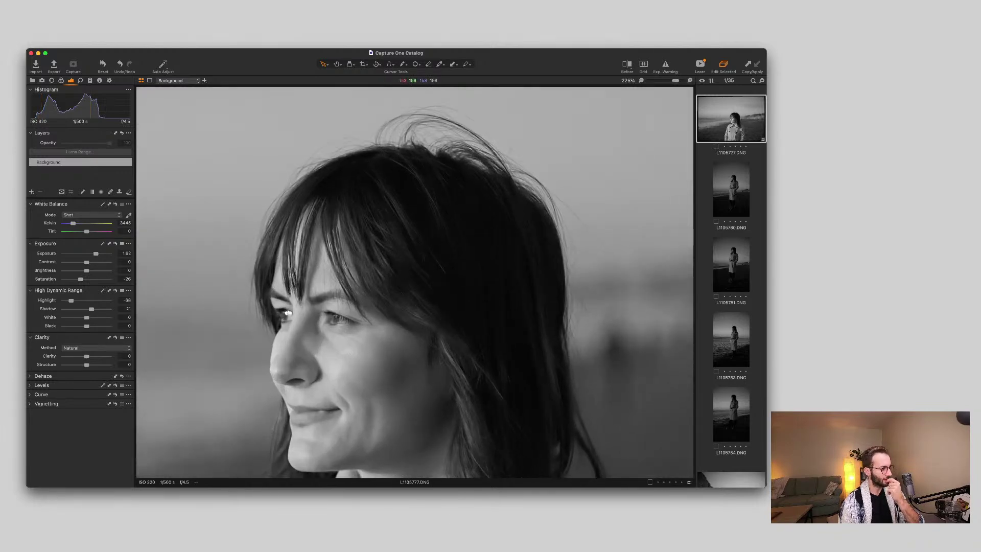
pyautogui.moveTo(91, 309); pyautogui.dragTo(100, 309)
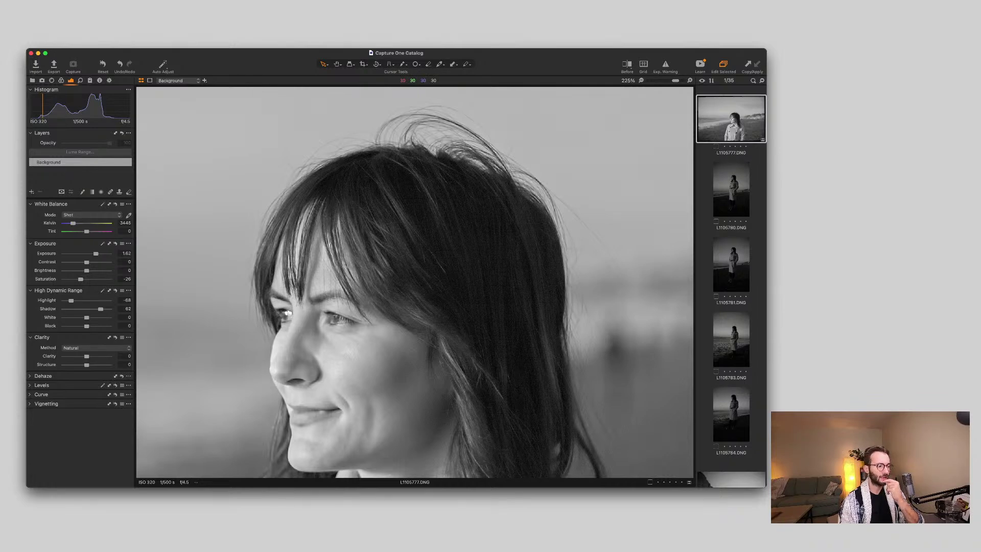
pyautogui.press('super+0')
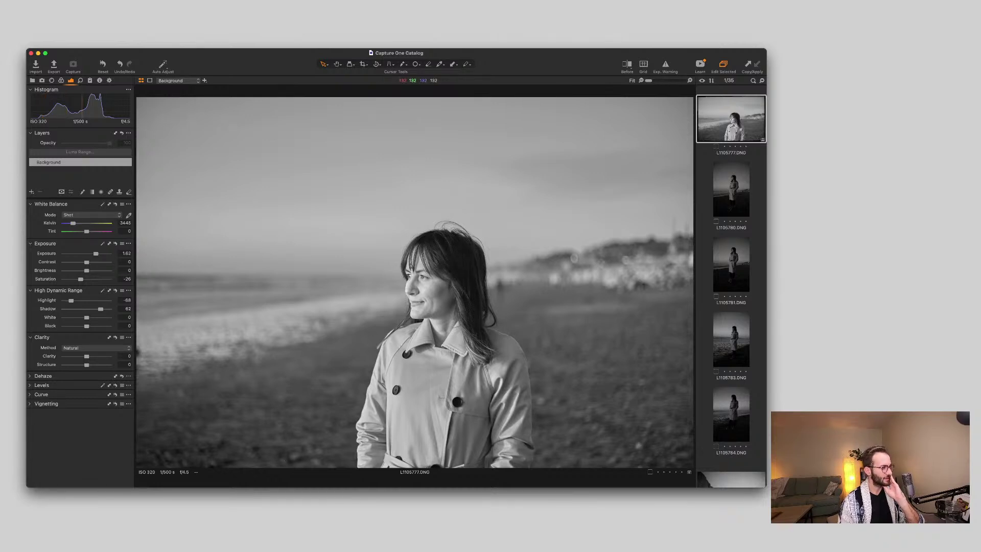
pyautogui.moveTo(101, 309); pyautogui.dragTo(94, 308)
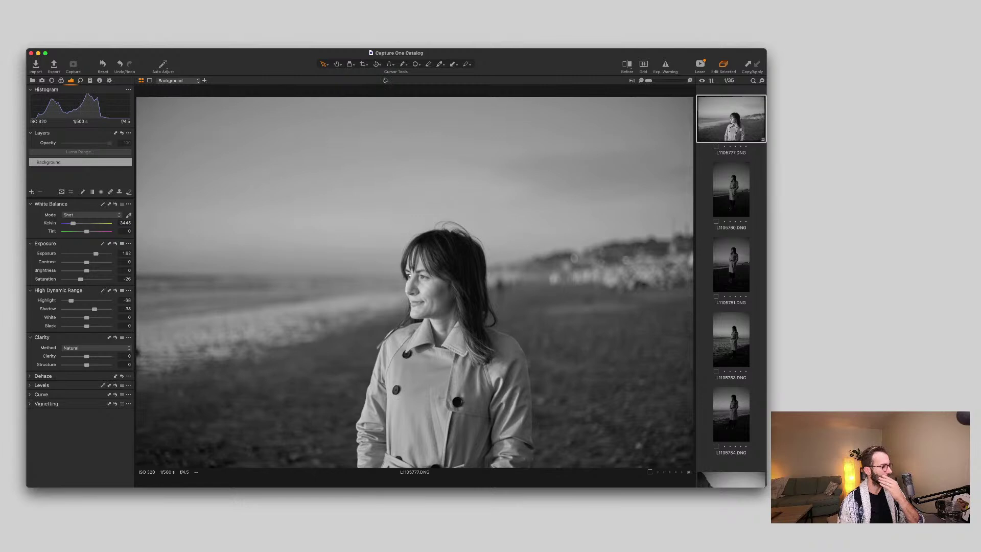
pyautogui.moveTo(94, 309); pyautogui.dragTo(94, 309)
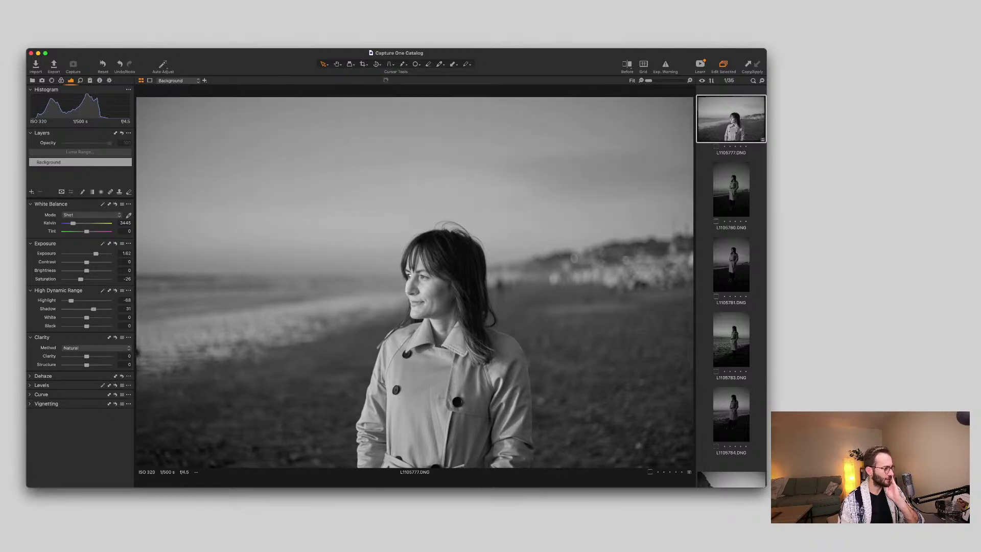
# Set the portrait's exposure to 1.16, white to 7 and black to -24.
pyautogui.moveTo(95, 254); pyautogui.dragTo(93, 254)
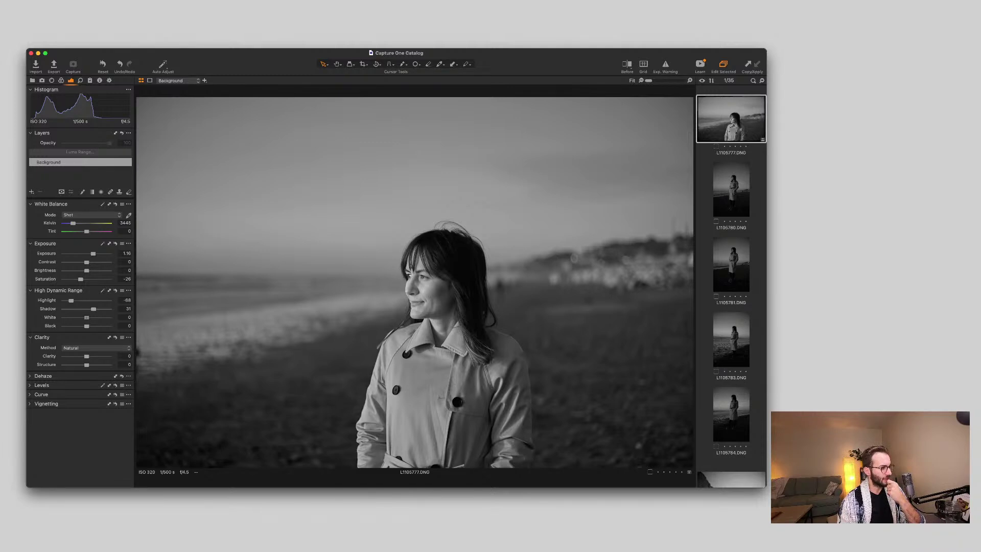
pyautogui.moveTo(87, 325); pyautogui.dragTo(81, 326)
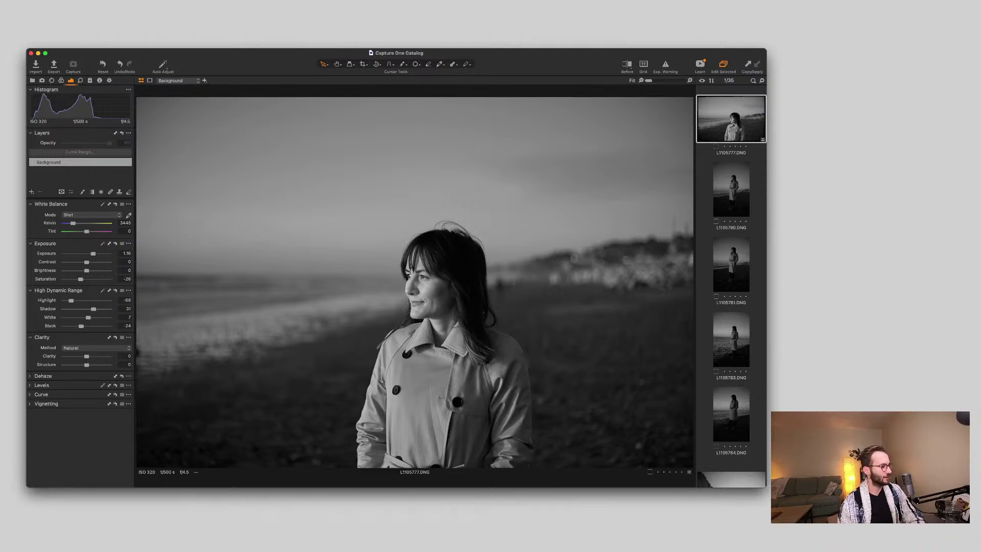
# Set the portrait's clarity to 9 and structure to 5, and return the saturation to near neutral at 2.
pyautogui.moveTo(87, 357); pyautogui.dragTo(87, 356)
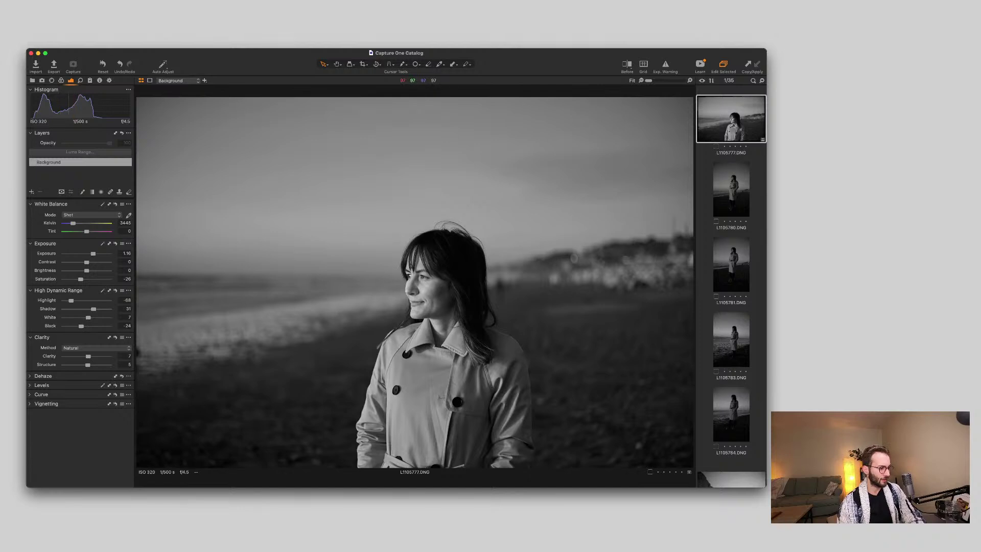
pyautogui.press('super+equal')
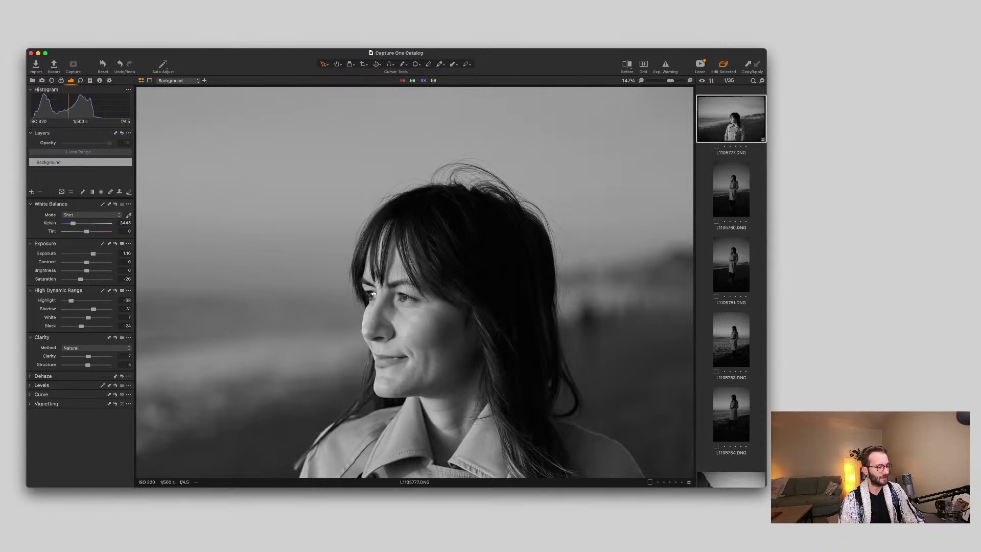
pyautogui.press('super+0')
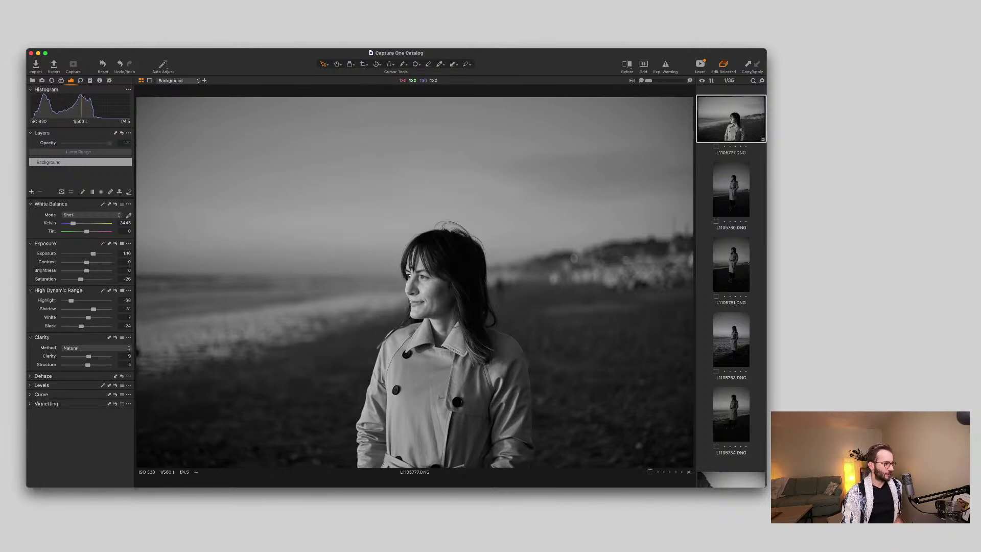
pyautogui.moveTo(80, 279); pyautogui.dragTo(87, 279)
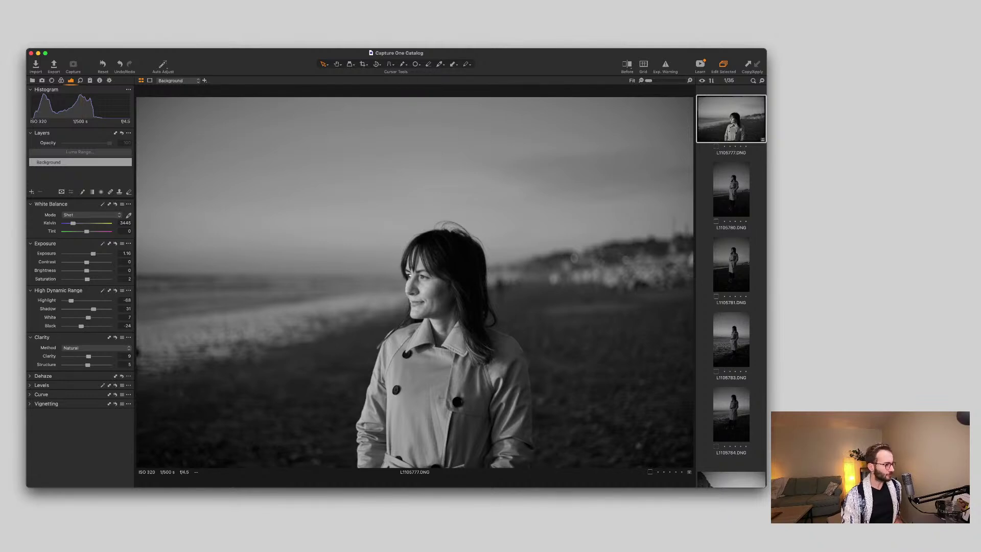
pyautogui.scroll(3, 437, 288)
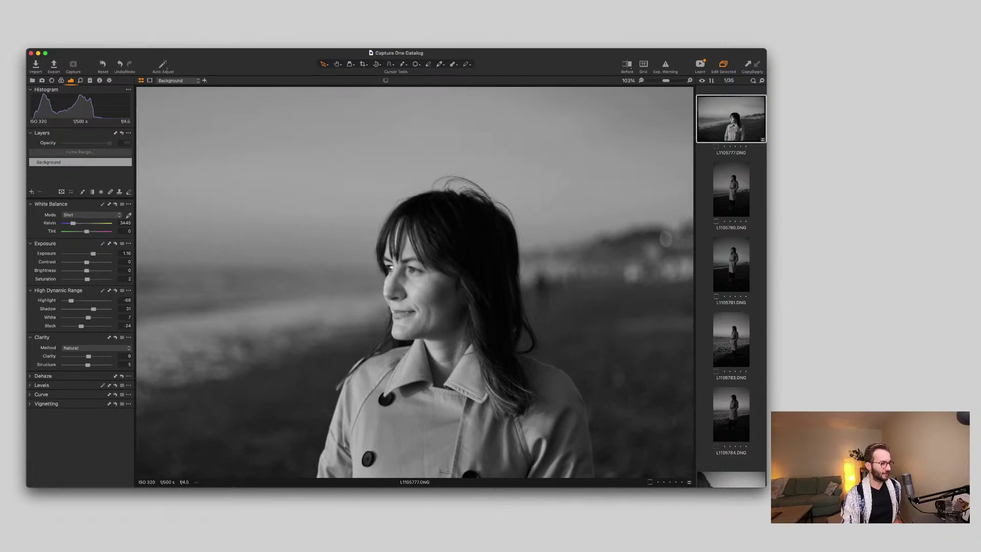
# Try dehaze amounts of 20 and -5 on the portrait, and return the amount to 0.
pyautogui.scroll(-3, 439, 398)
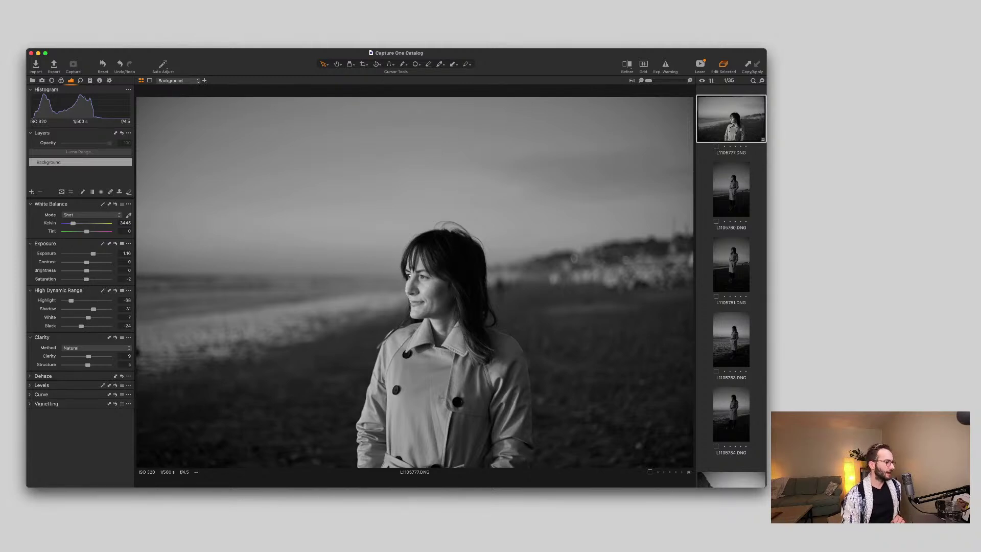
pyautogui.click(43, 375)
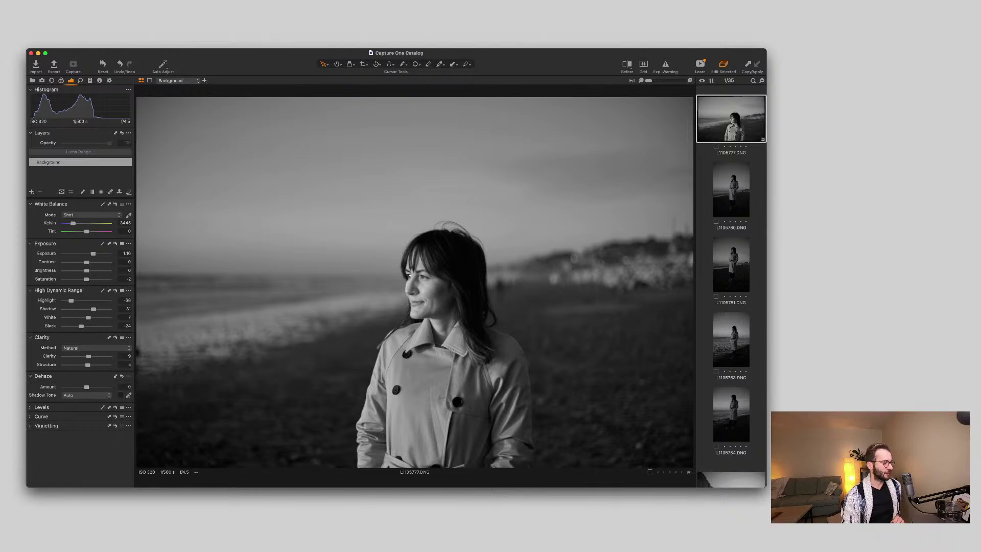
pyautogui.moveTo(86, 387); pyautogui.dragTo(91, 387)
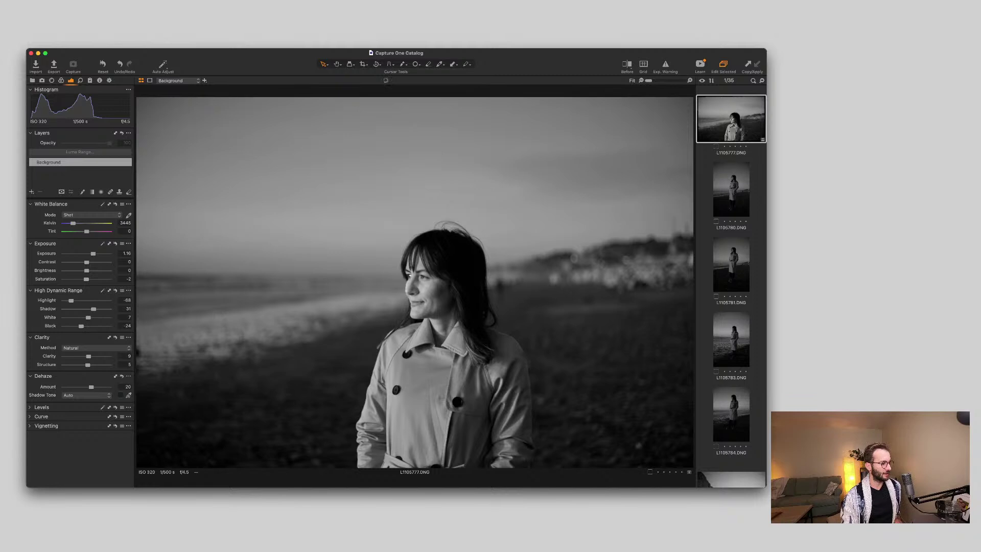
pyautogui.moveTo(91, 387); pyautogui.dragTo(85, 386)
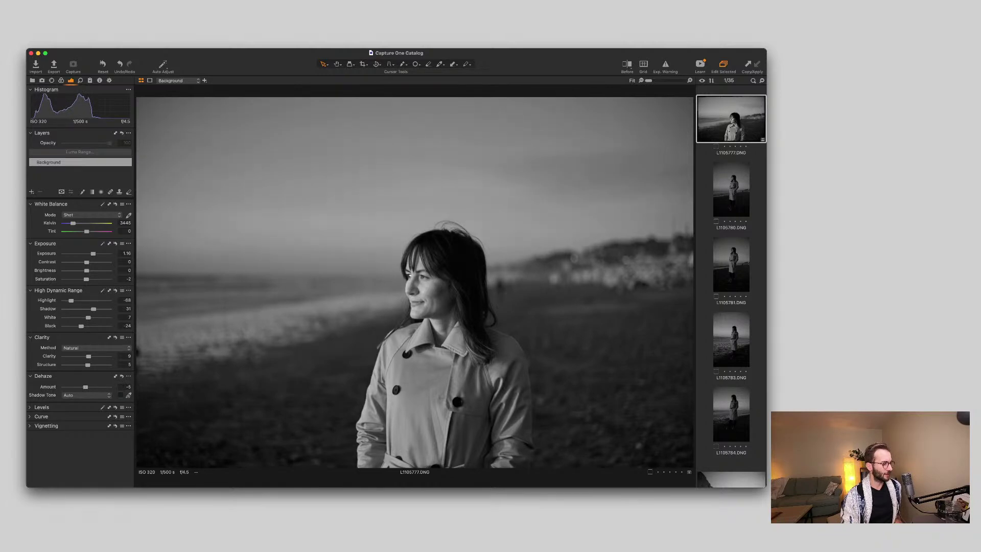
pyautogui.click(125, 386)
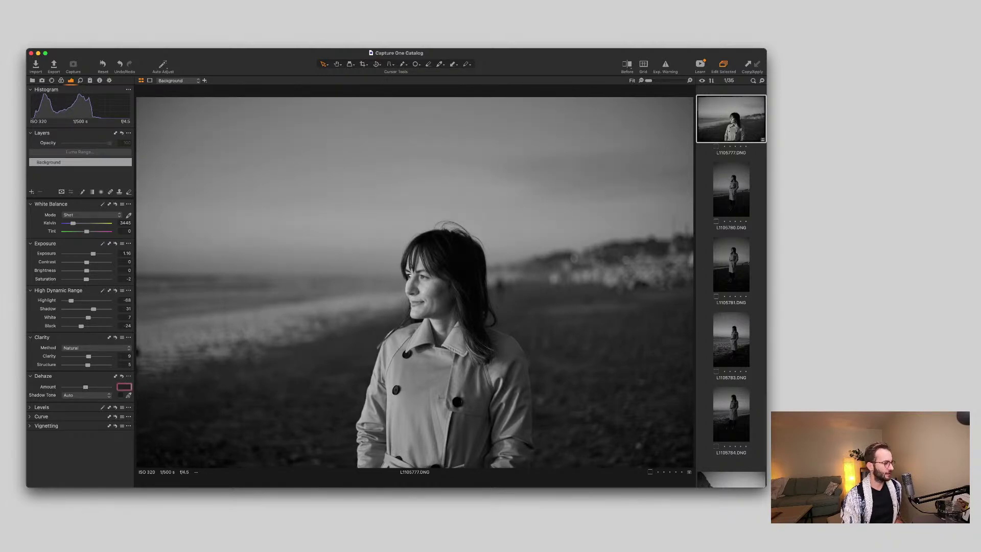
# Shape the portrait's luma curve with a slightly raised highlight point and a slightly lowered shadow point, and show the vignetting settings.
pyautogui.click(41, 408)
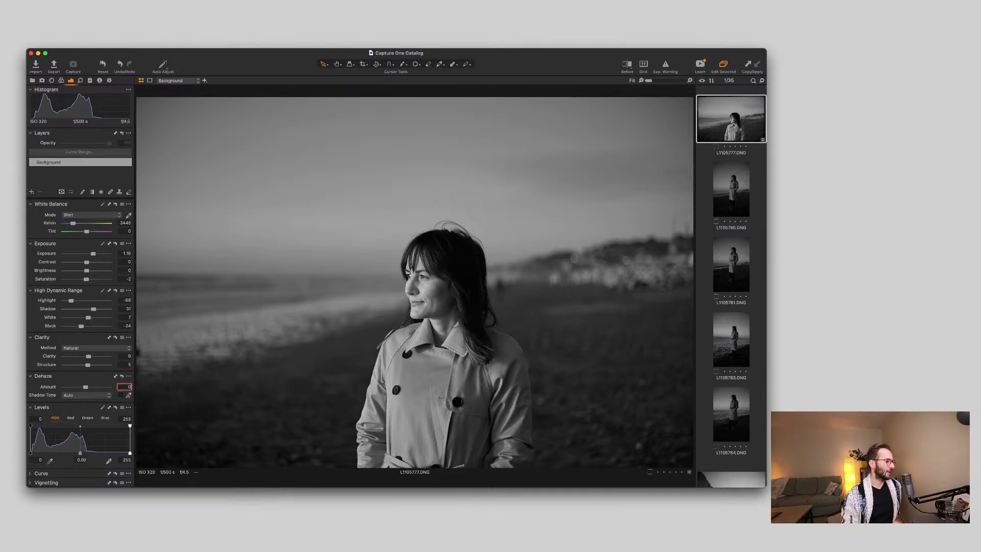
pyautogui.click(41, 473)
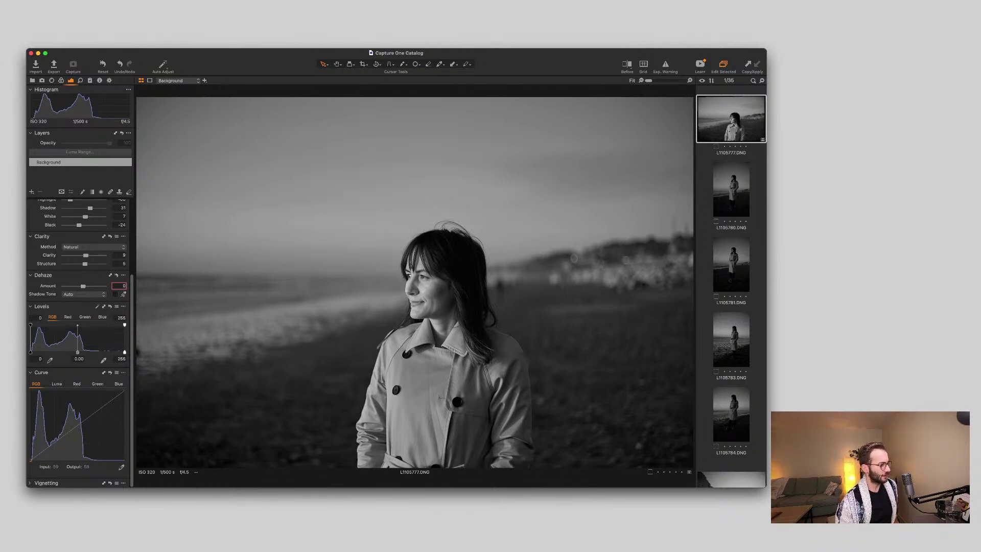
pyautogui.click(57, 383)
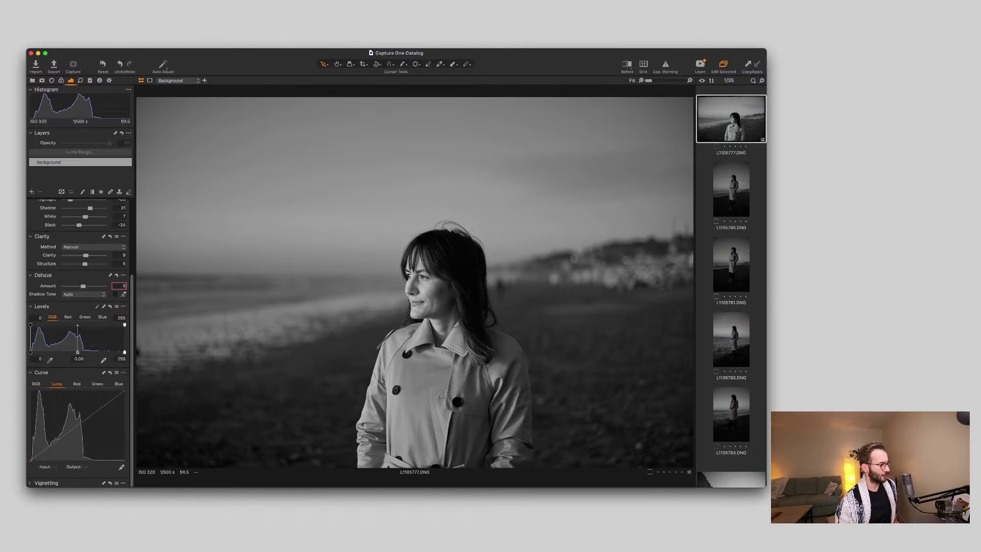
pyautogui.click(31, 307)
pyautogui.click(105, 404)
pyautogui.moveTo(105, 404); pyautogui.dragTo(105, 403)
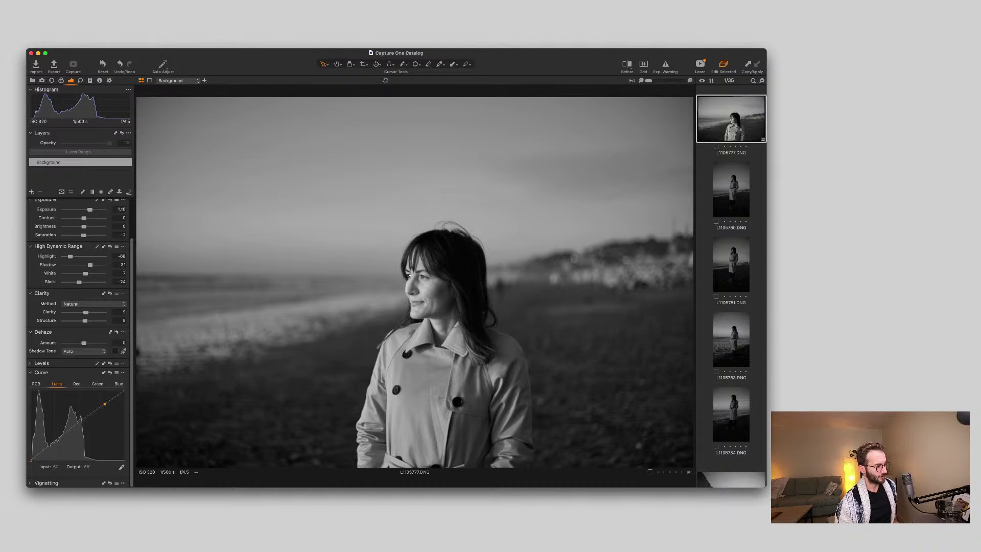
pyautogui.moveTo(59, 438); pyautogui.dragTo(59, 440)
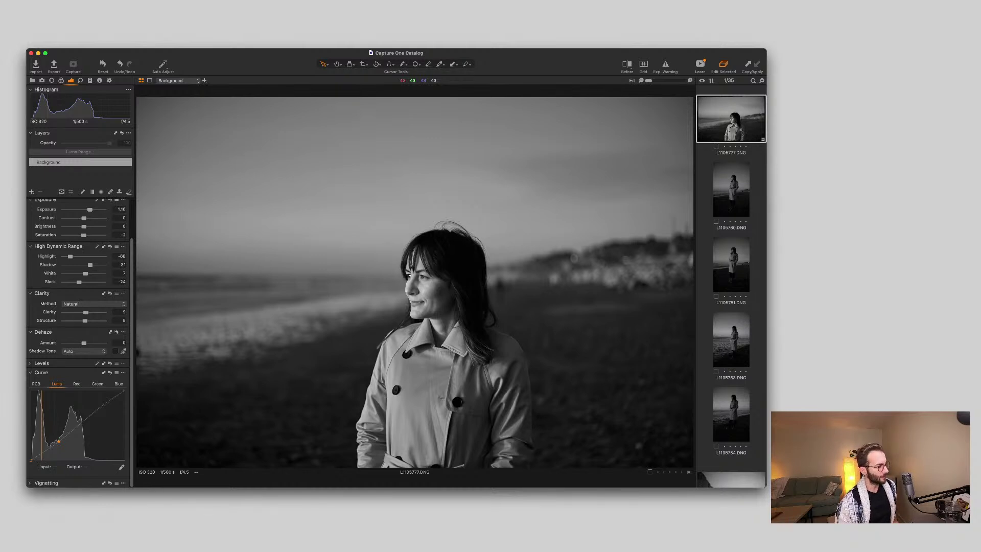
pyautogui.scroll(-2, 80, 389)
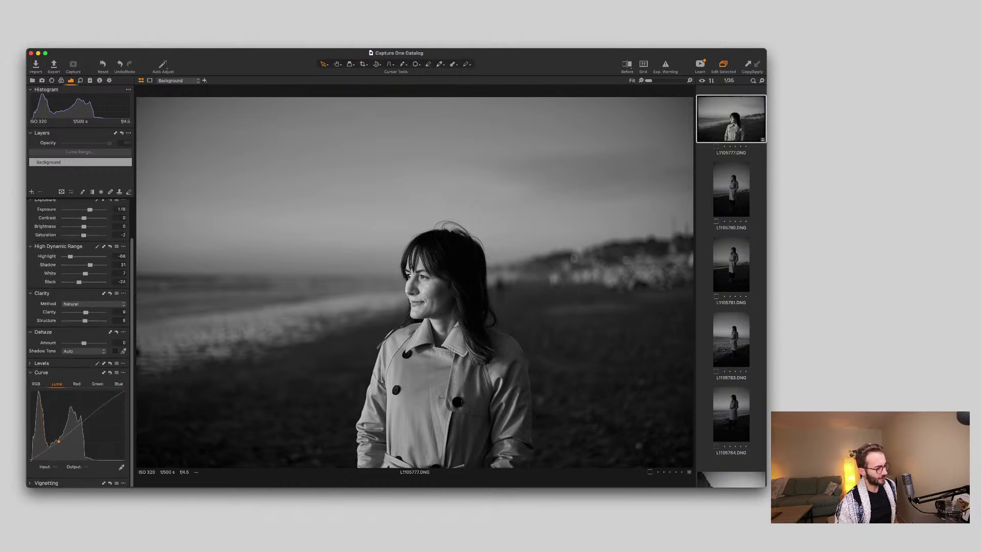
pyautogui.click(31, 483)
pyautogui.scroll(-3, 76, 429)
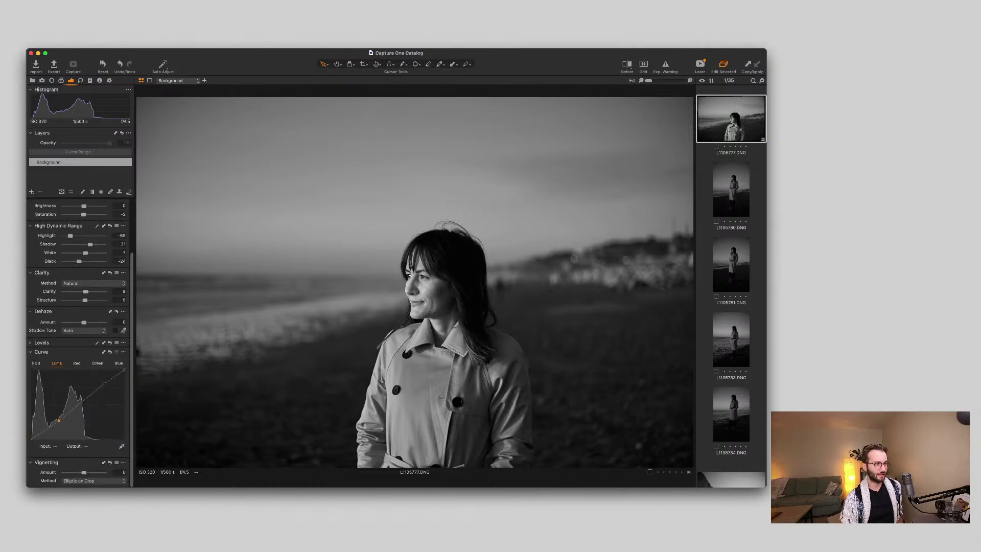
# Compare the edited portrait L1105777.DNG with the unedited full-length photo L1105780.DNG.
pyautogui.press('Down')
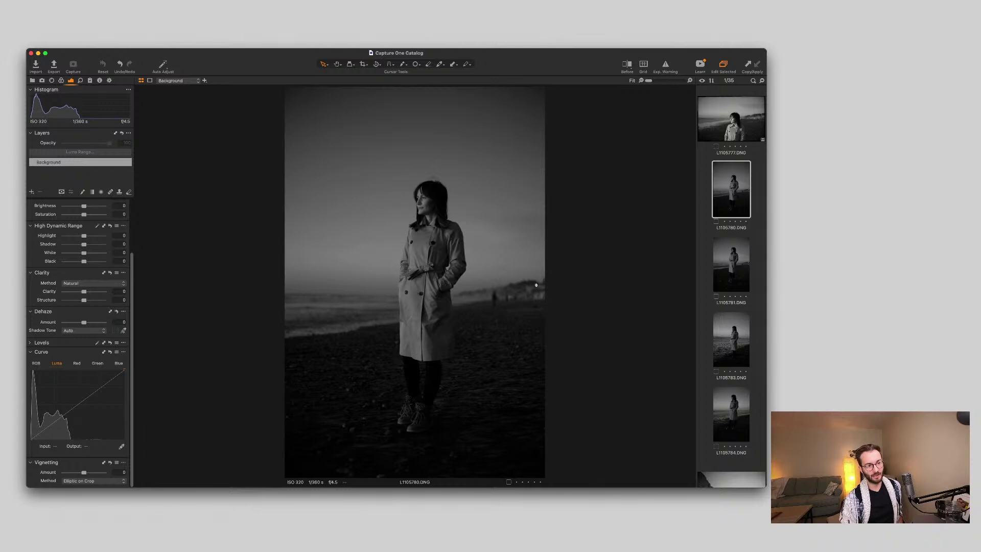
pyautogui.press('Up')
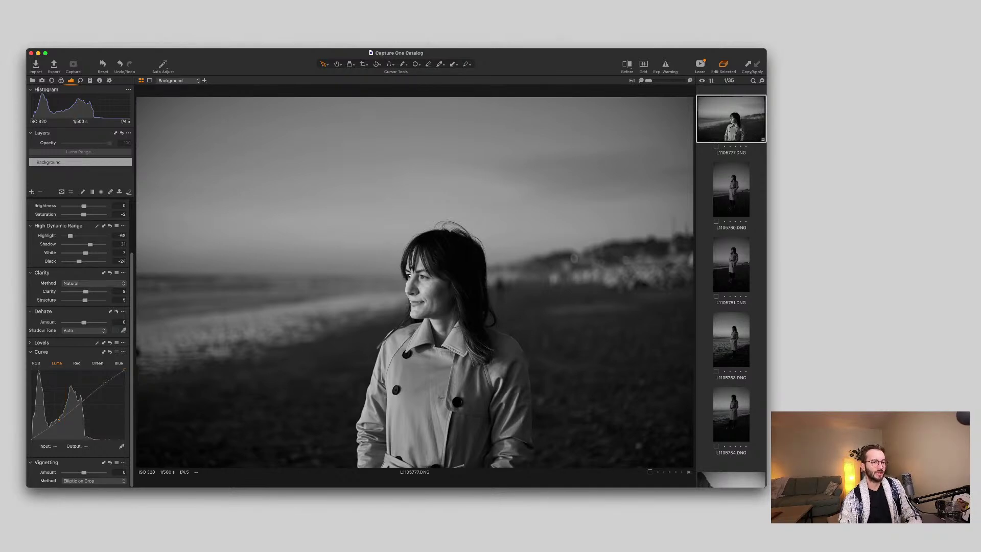
pyautogui.press('Down')
pyautogui.press('Up')
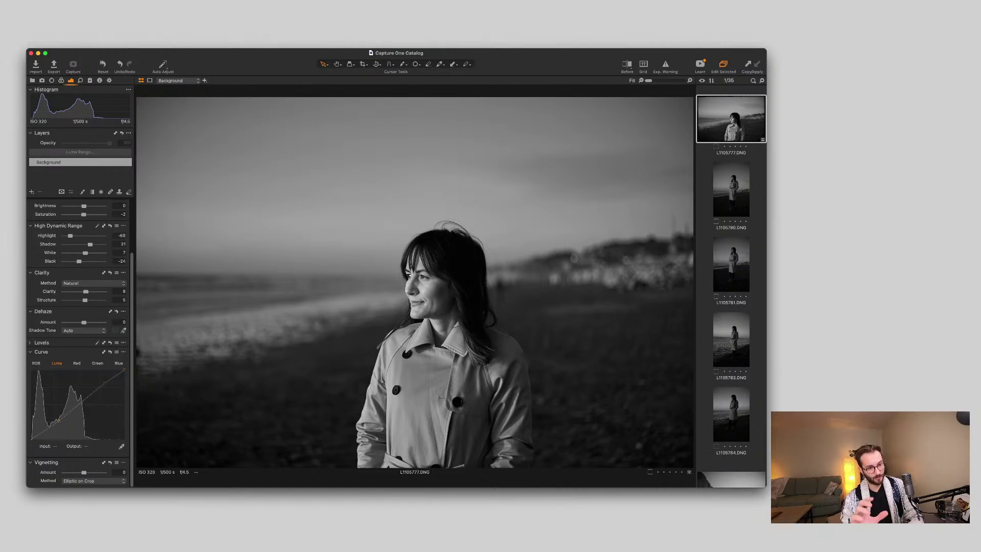
pyautogui.press('Down')
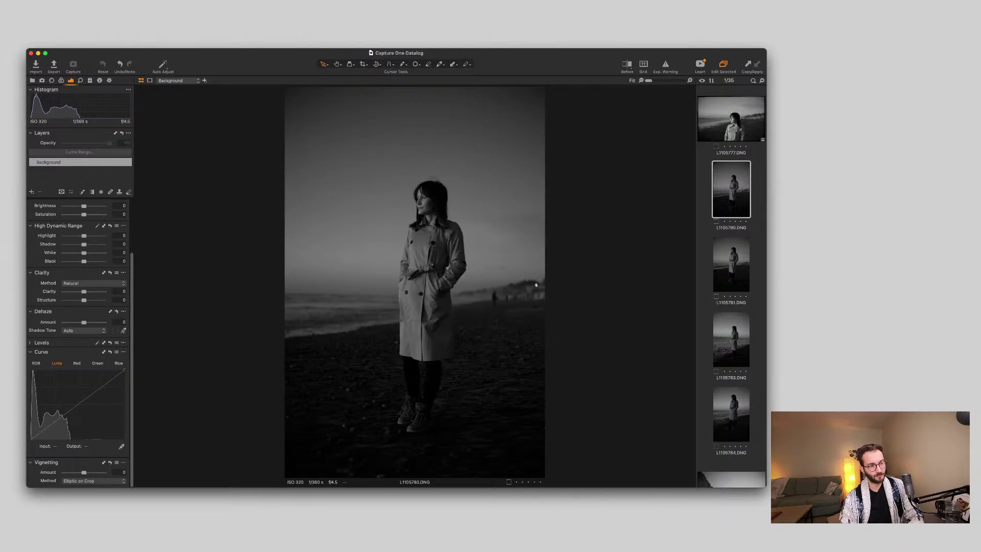
pyautogui.press('Up')
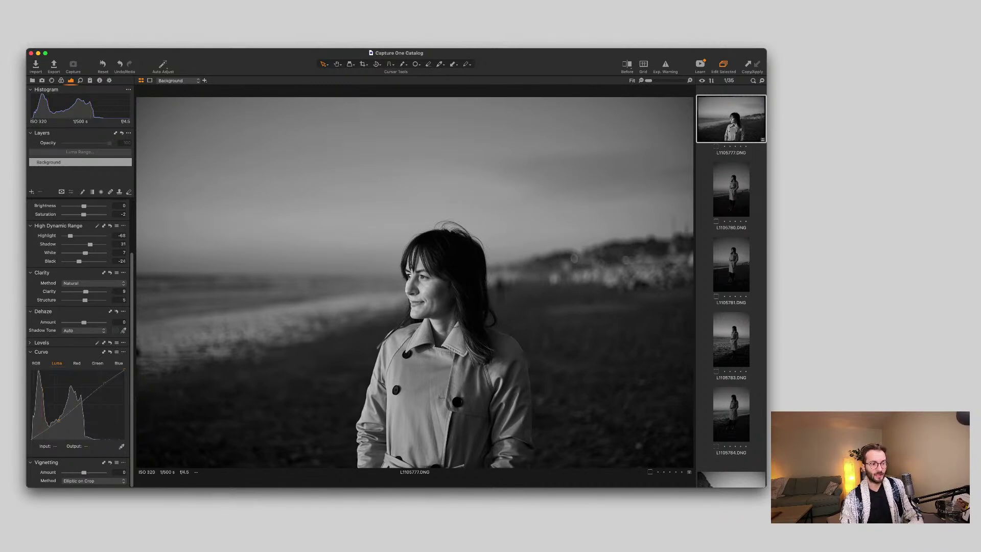
# Apply the adjustments of L1105777.DNG to L1105780.DNG, checking the detail and comparing the photo with and without them.
pyautogui.click(732, 189)
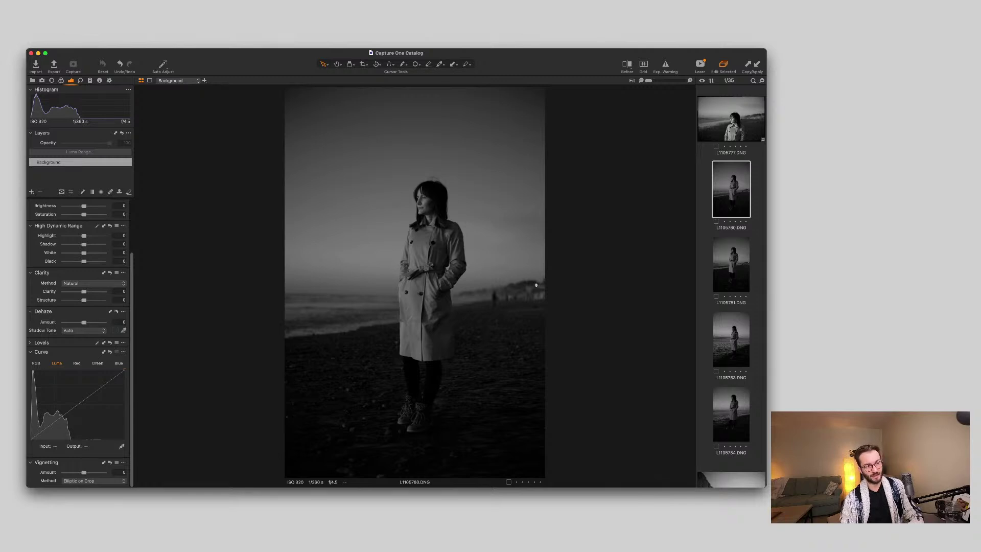
pyautogui.press('super+shift+a')
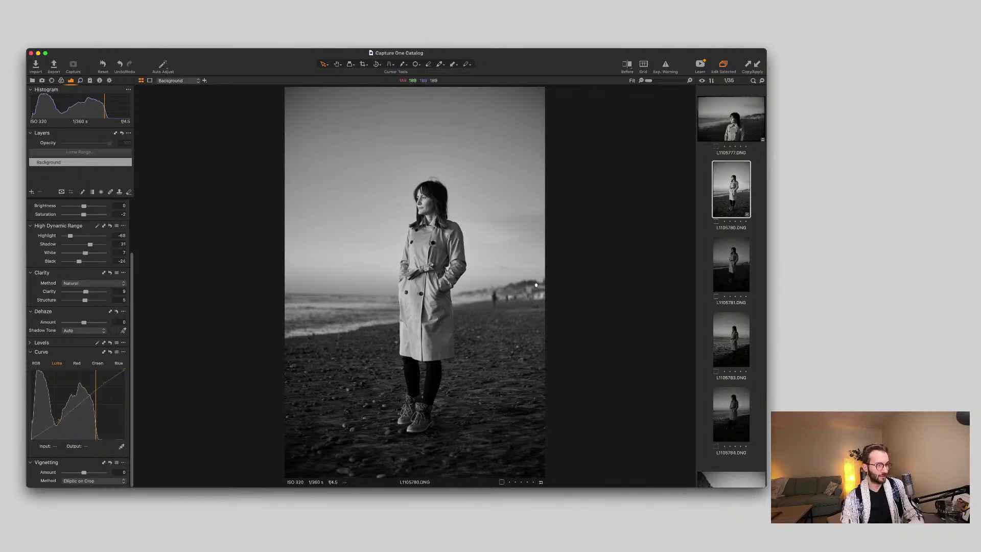
pyautogui.press('super+alt+0')
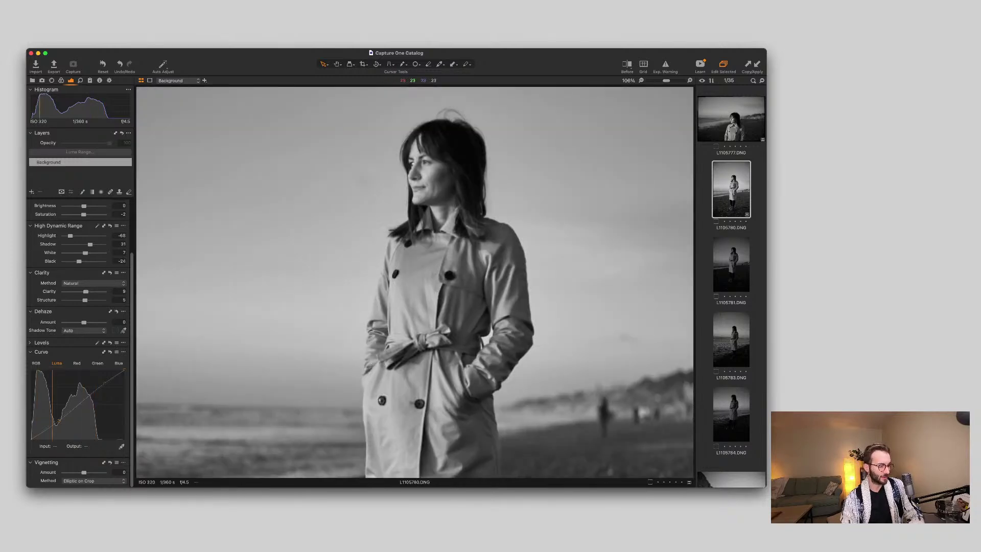
pyautogui.press('super+0')
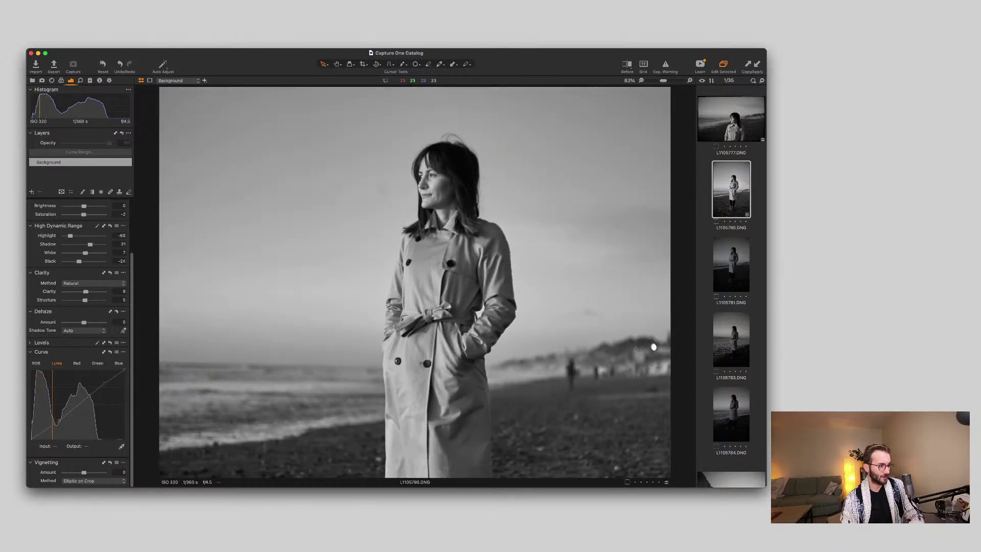
pyautogui.press('super+0')
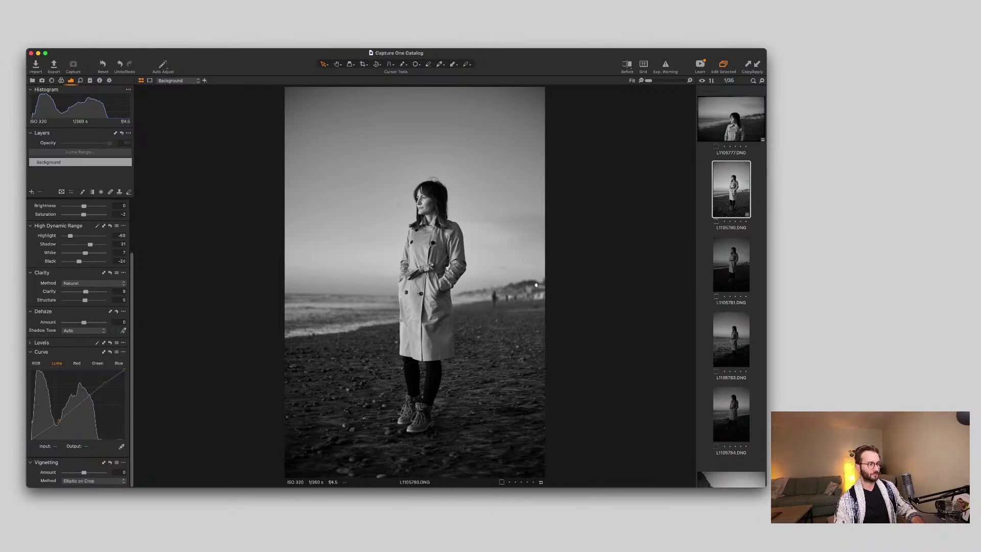
pyautogui.press('super+r')
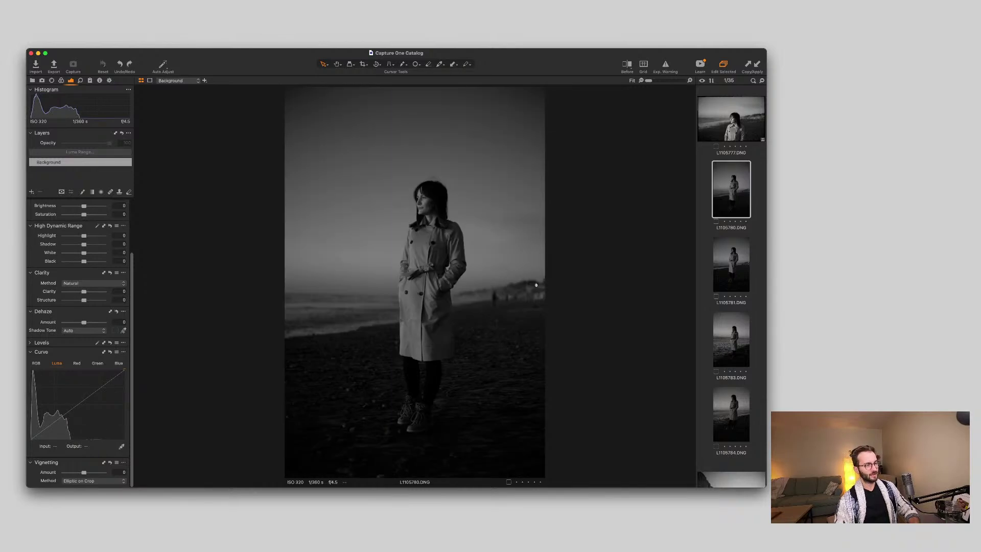
pyautogui.press('super+z')
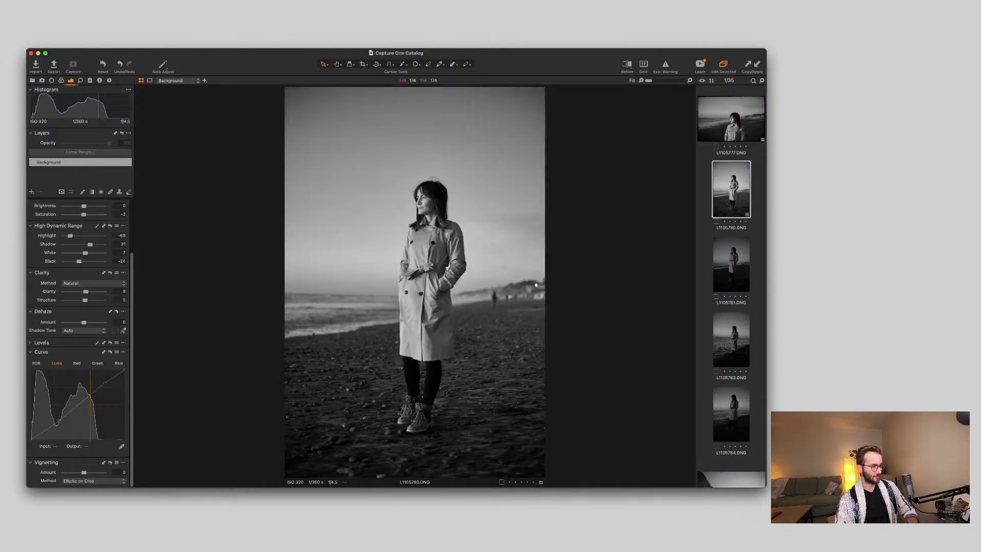
# Remove the dust spots in the sky beside the woman's face in L1105780.DNG.
pyautogui.scroll(2, 414, 210)
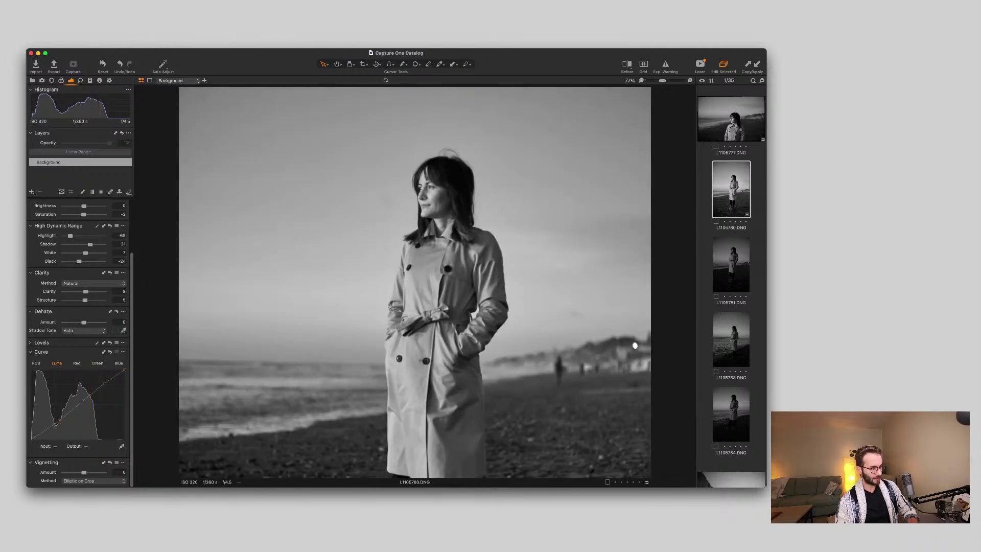
pyautogui.scroll(2, 409, 204)
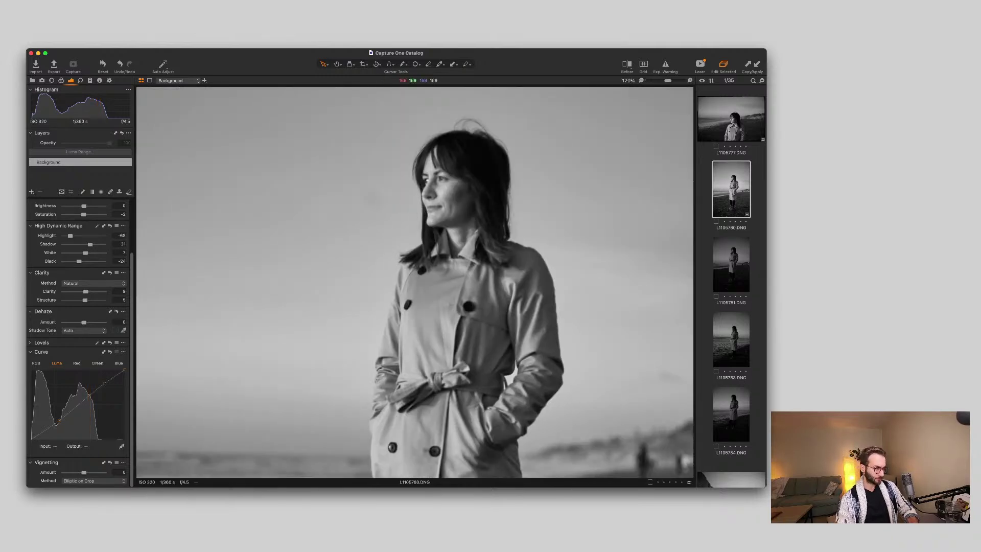
pyautogui.click(324, 207)
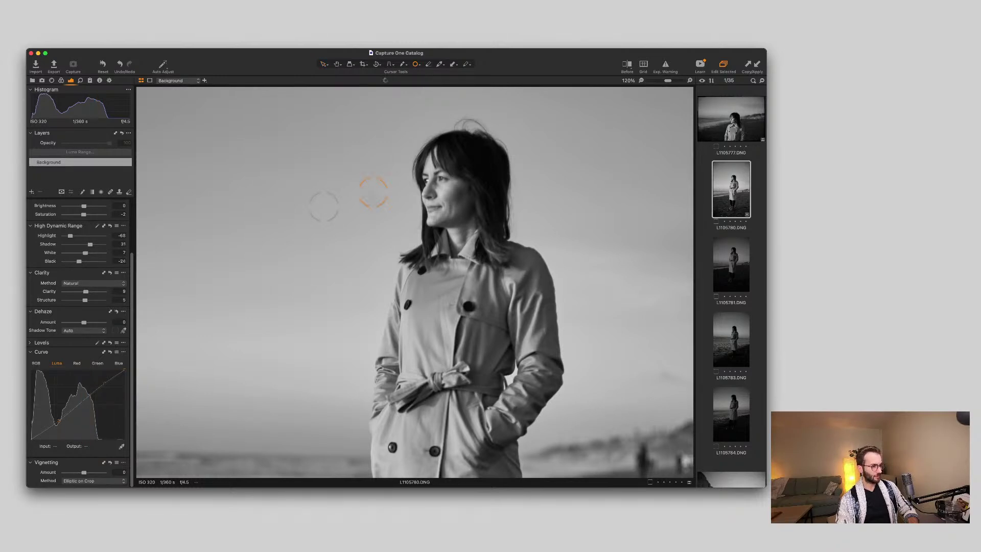
pyautogui.press('super+0')
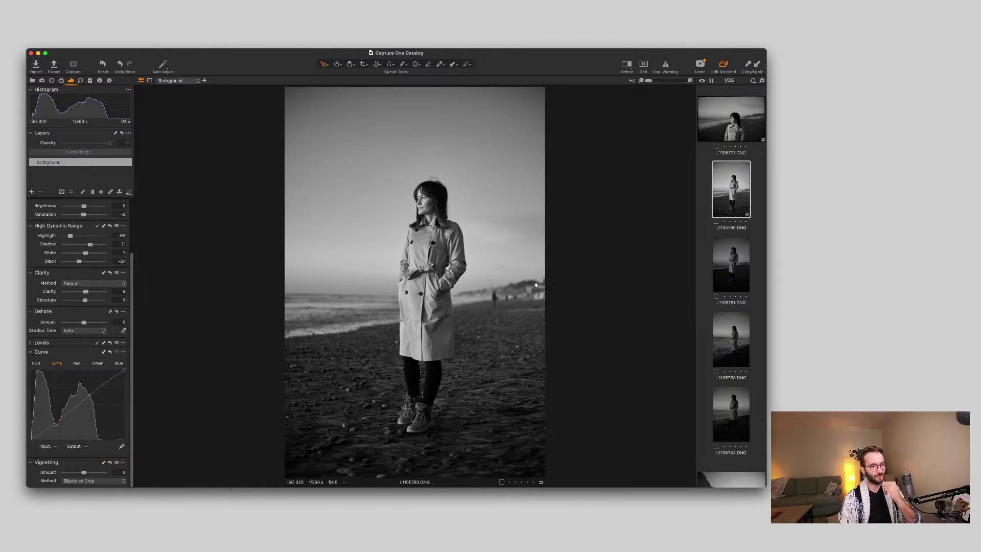
# Straighten L1105780.DNG along the sea horizon, inspect the woman's boots and pebbles, and compare it with L1105781.DNG.
pyautogui.press('Right')
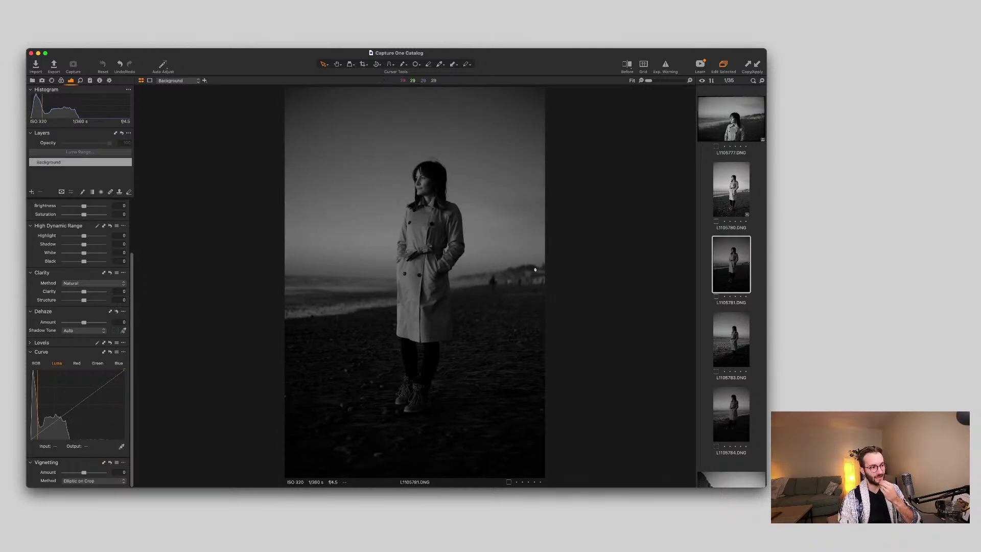
pyautogui.press('Left')
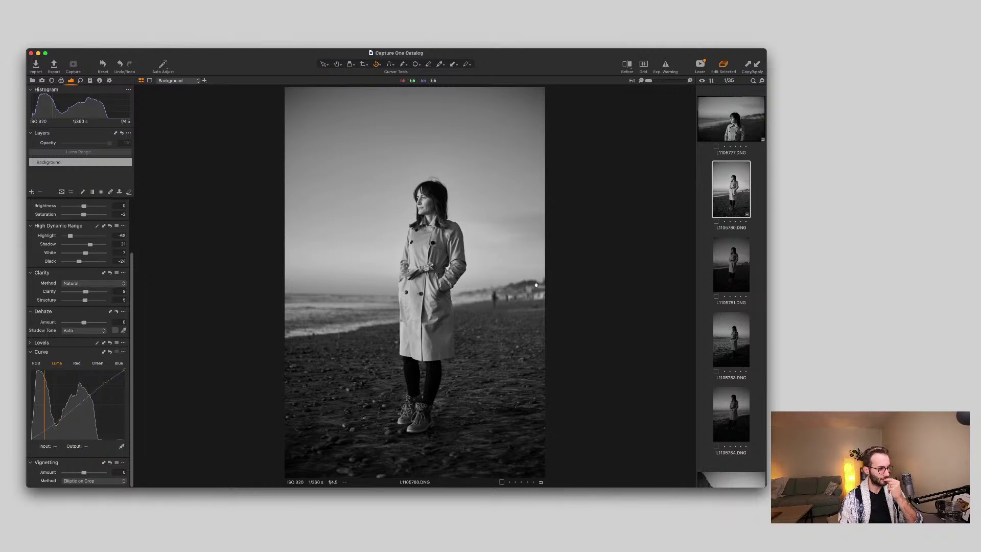
pyautogui.moveTo(295, 292); pyautogui.dragTo(417, 294)
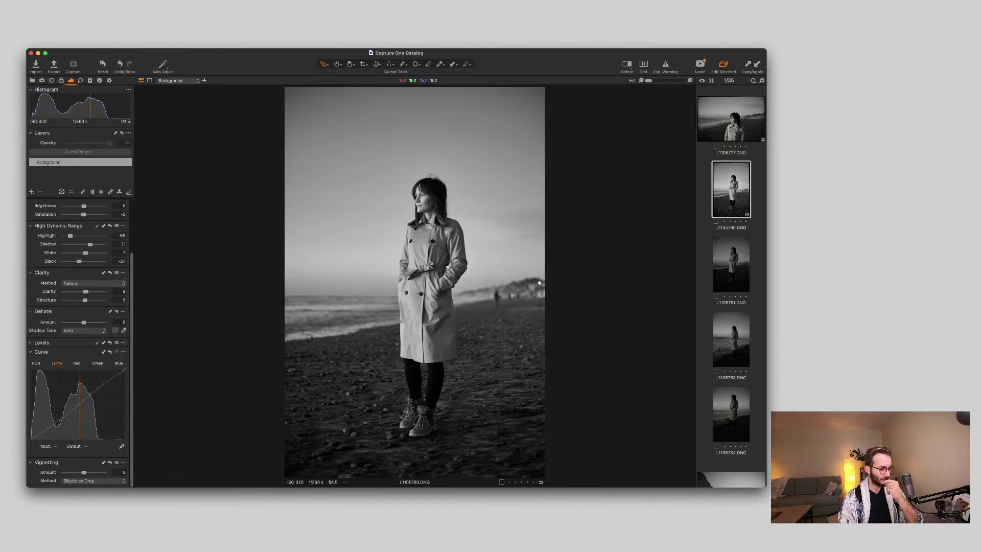
pyautogui.scroll(5, 418, 429)
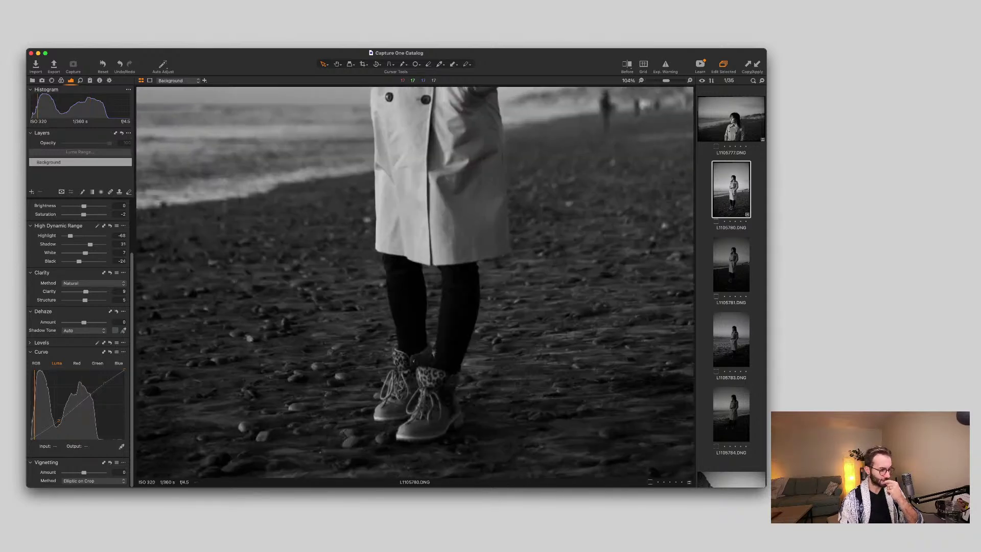
pyautogui.scroll(-5, 418, 432)
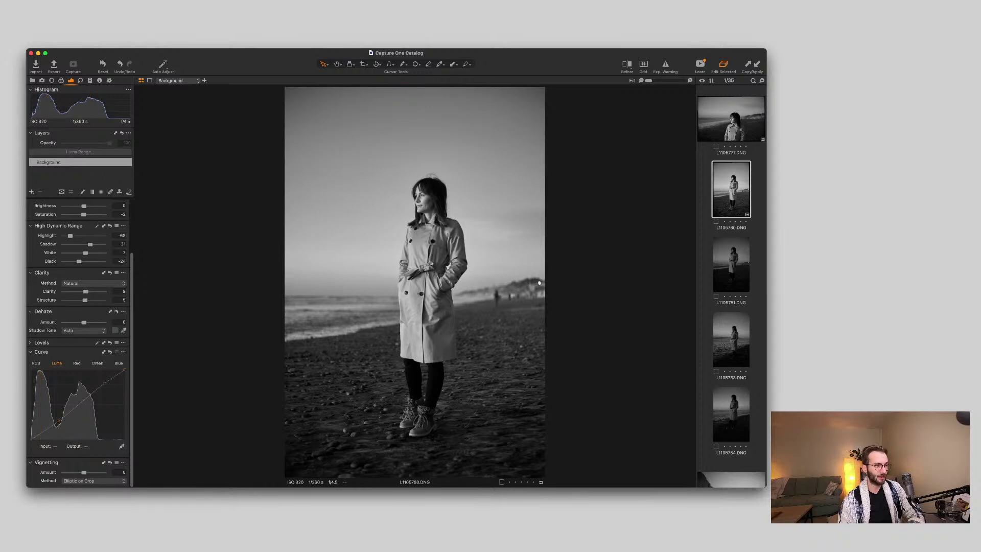
pyautogui.press('Down')
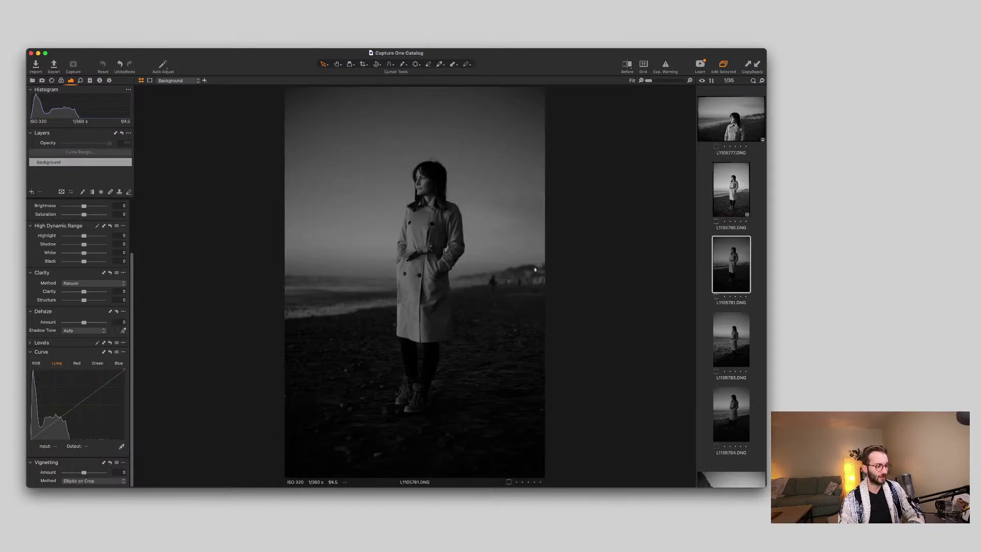
pyautogui.press('Up')
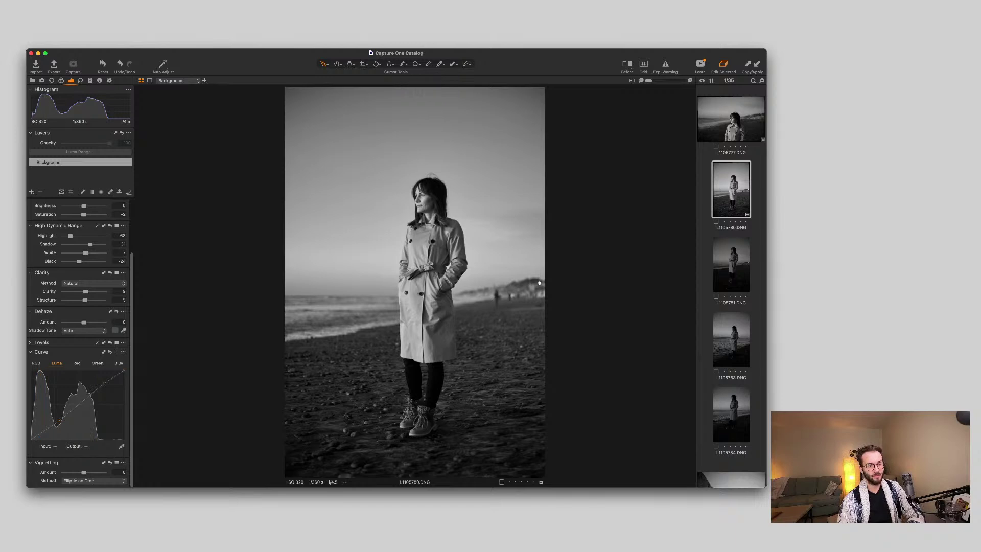
# Apply the copied adjustments of L1105780.DNG to L1105781.DNG and compare the two photos.
pyautogui.press('Down')
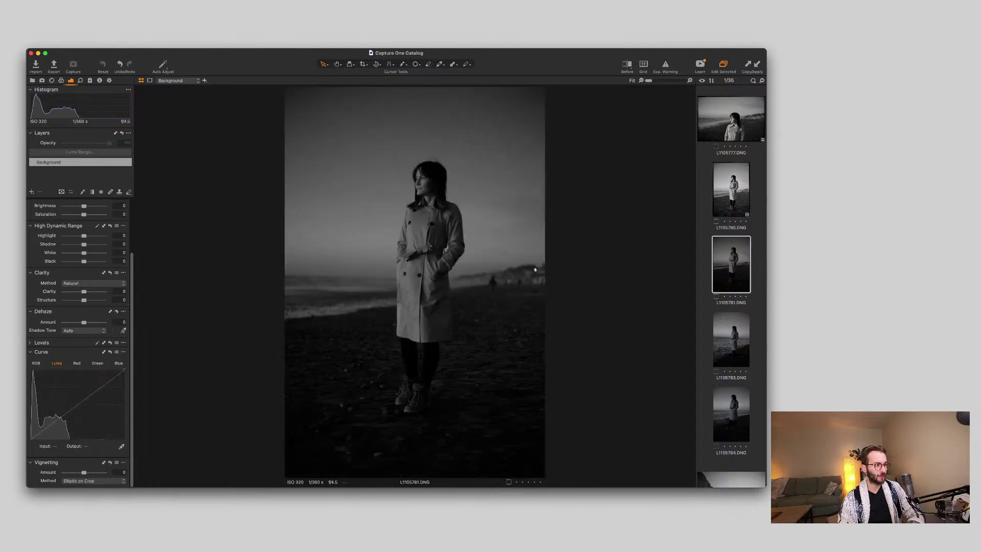
pyautogui.press('super+shift+v')
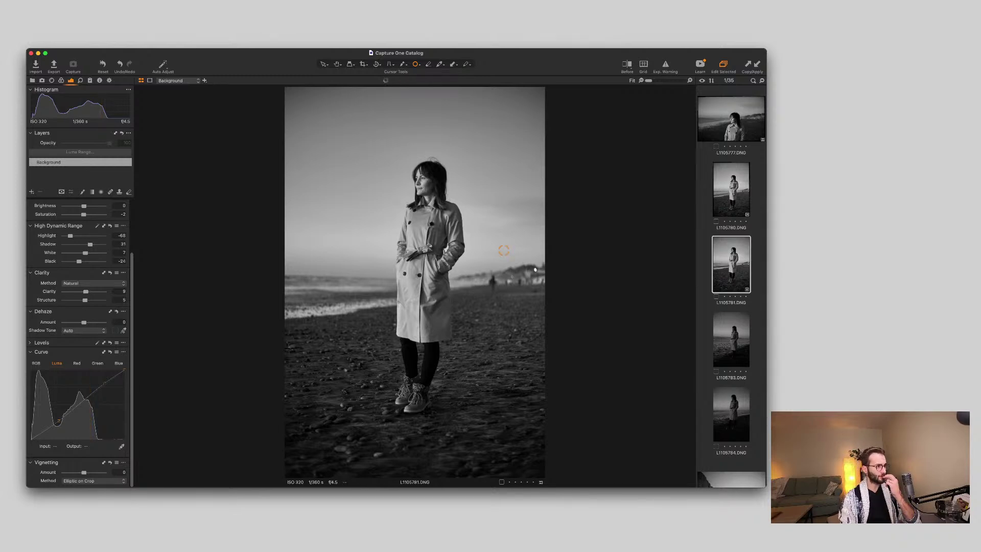
pyautogui.press('v')
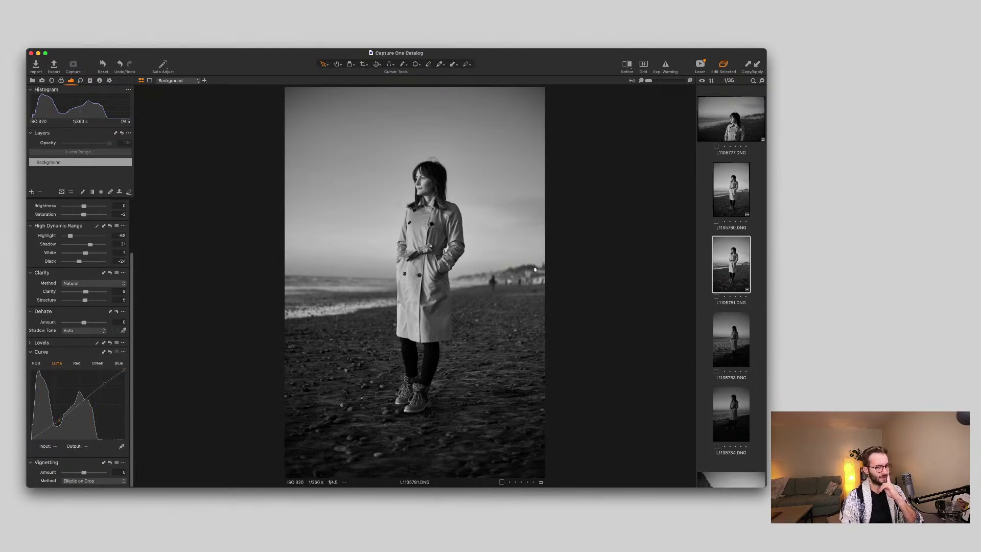
pyautogui.press('Up')
pyautogui.press('Down')
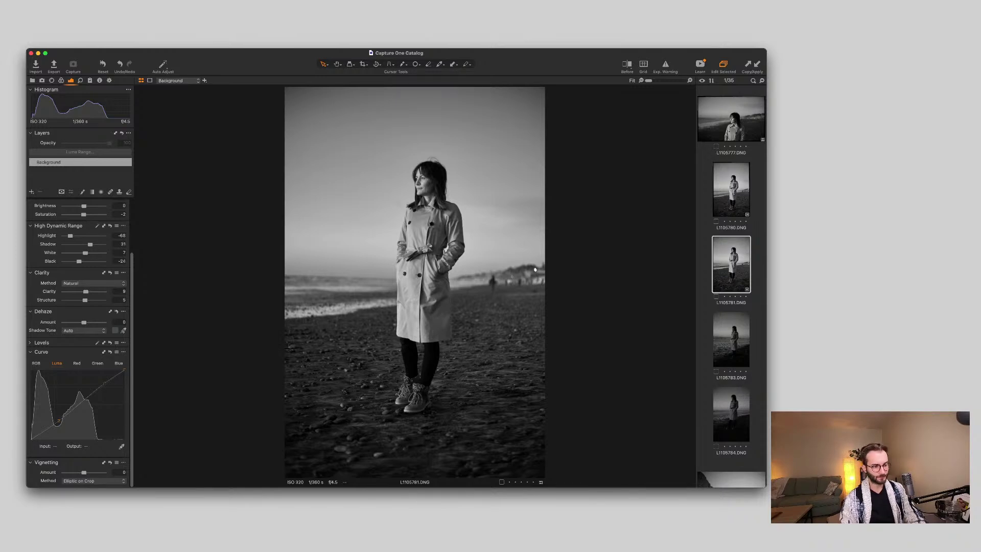
# Apply the copied adjustments to L1105783.DNG and straighten the photo along the sea horizon.
pyautogui.press('Down')
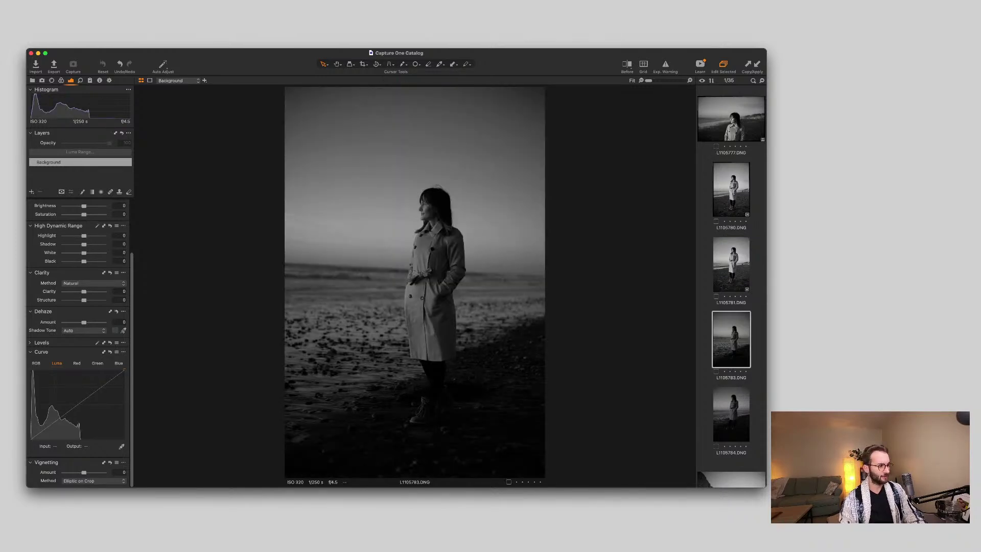
pyautogui.press('super+shift+v')
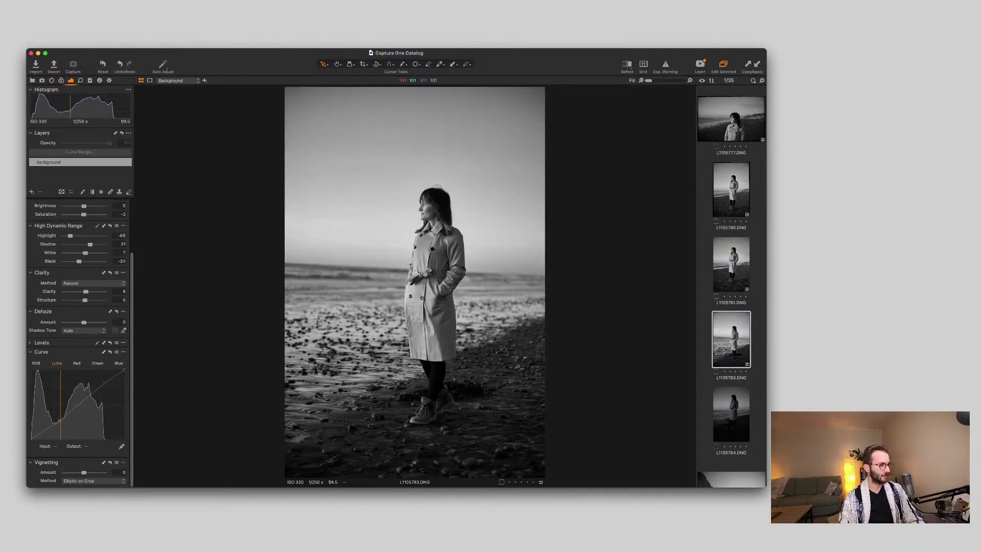
pyautogui.press('r')
pyautogui.moveTo(304, 262); pyautogui.dragTo(492, 271)
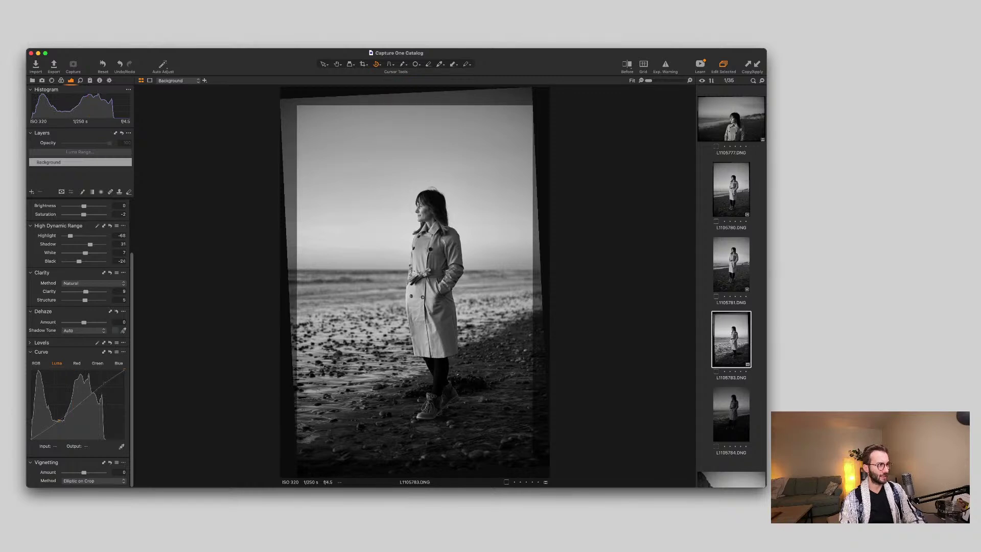
pyautogui.press('v')
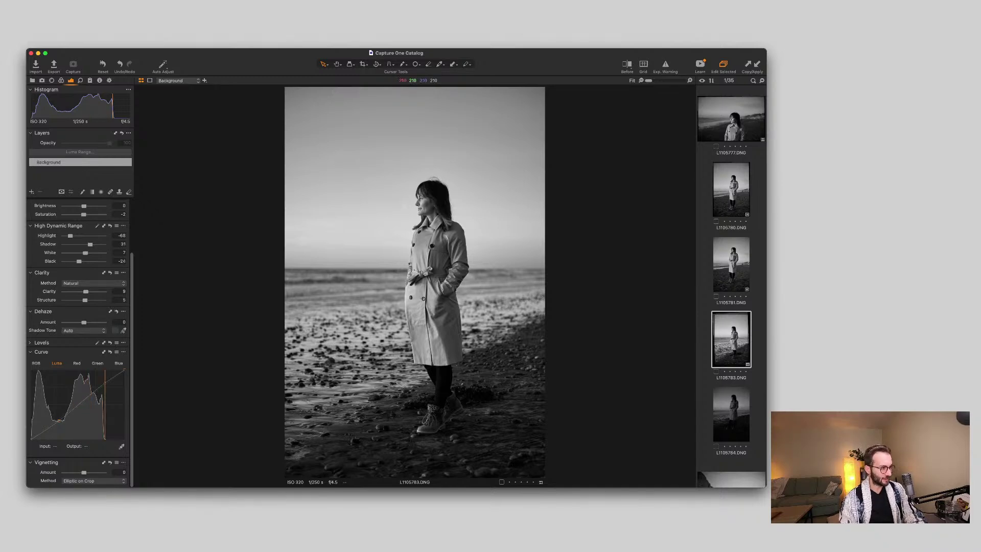
# Examine the woman's face, hair and coat in L1105783.DNG up close and in the full frame.
pyautogui.scroll(5, 427, 208)
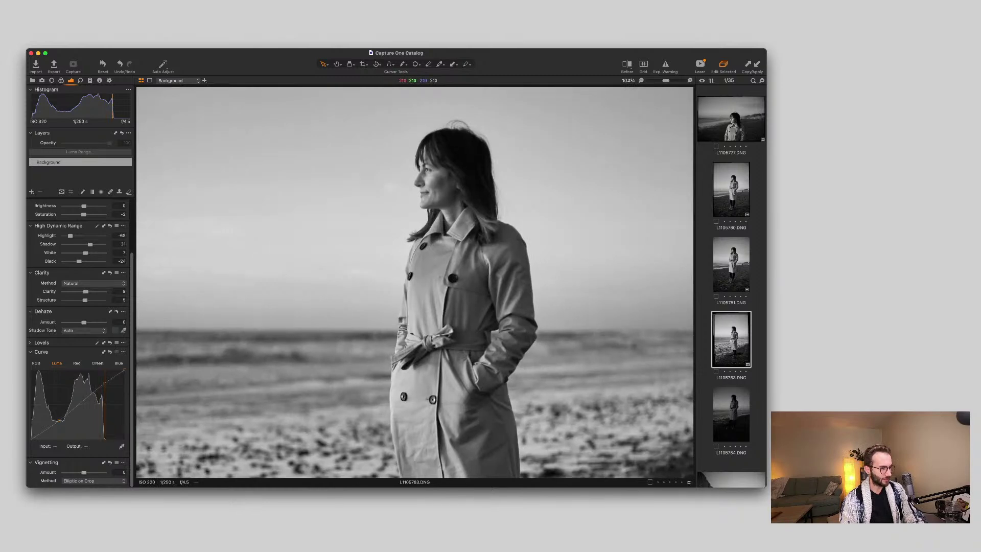
pyautogui.scroll(3, 411, 222)
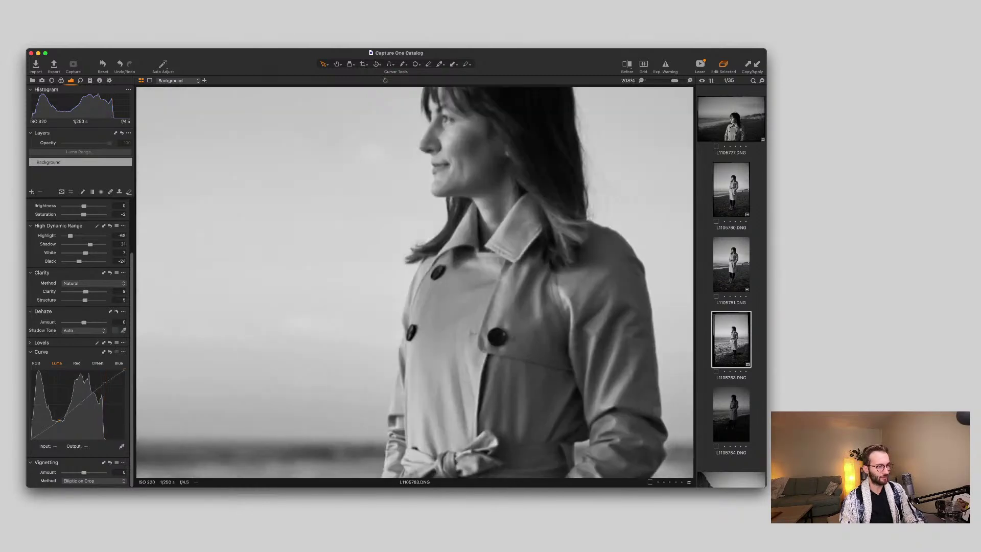
pyautogui.scroll(-10, 412, 222)
pyautogui.scroll(2, 424, 204)
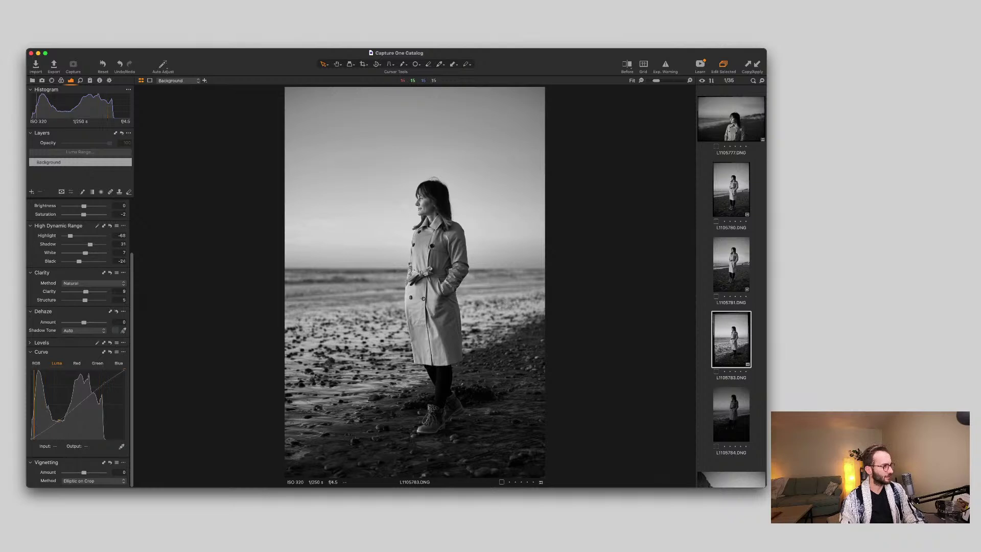
pyautogui.scroll(2, 424, 204)
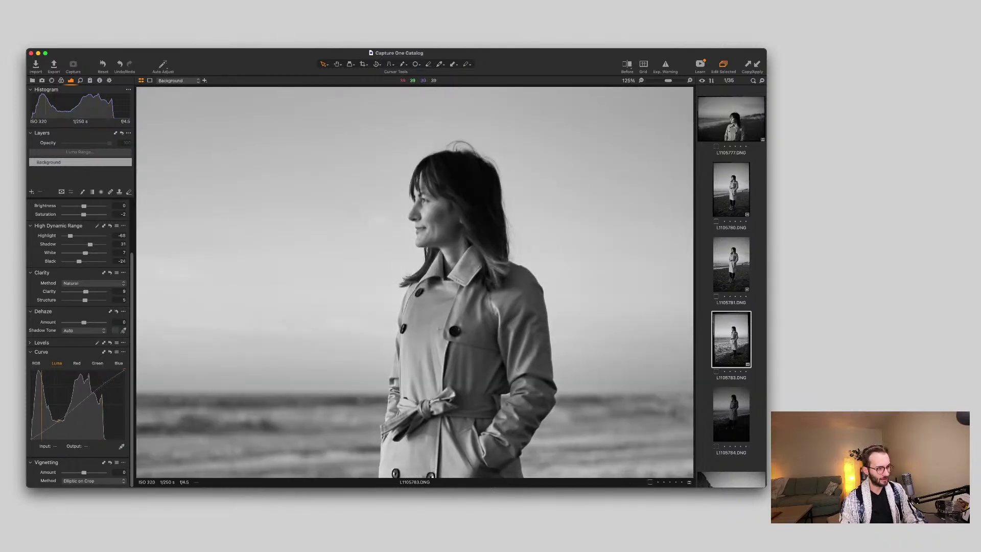
pyautogui.scroll(-5, 424, 205)
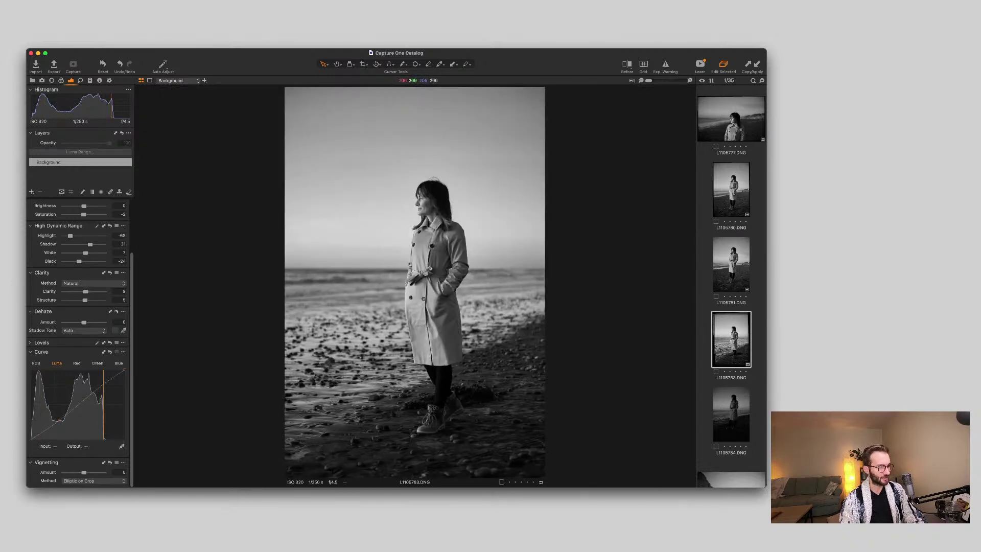
pyautogui.scroll(5, 427, 202)
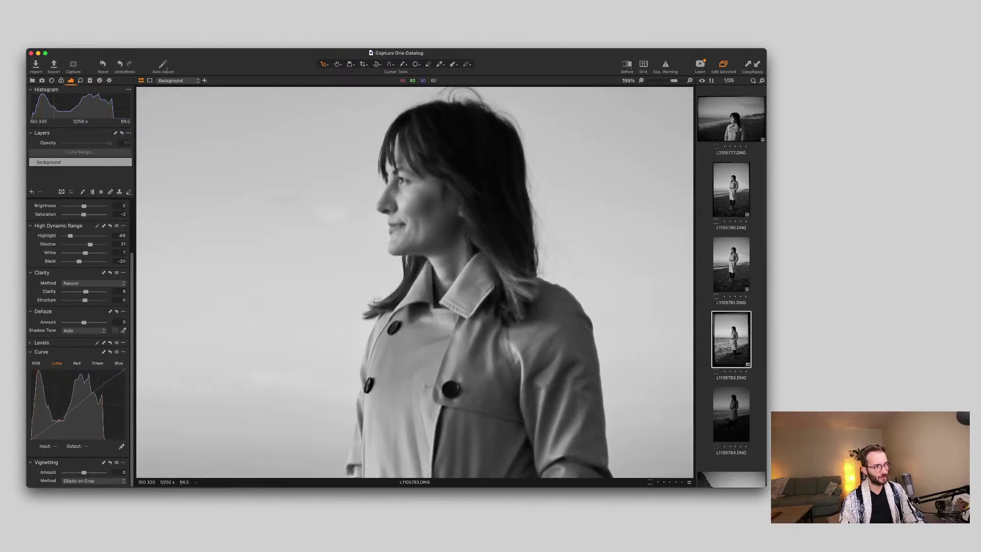
pyautogui.scroll(4, 441, 202)
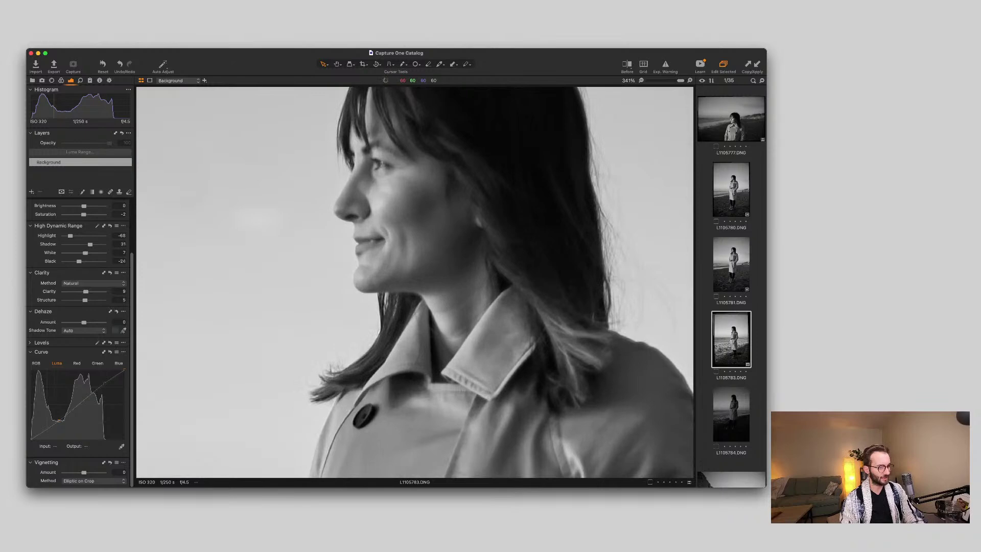
pyautogui.scroll(-8, 441, 202)
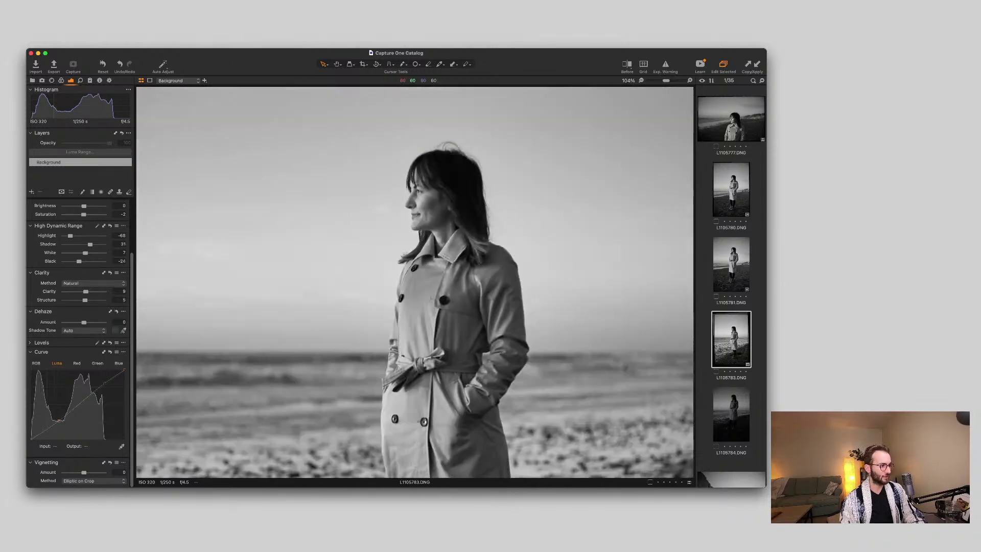
# Set the High Dynamic Range Shadow of L1105783.DNG to 44 and check the coat, boots and pebbles up close.
pyautogui.scroll(-2, 441, 203)
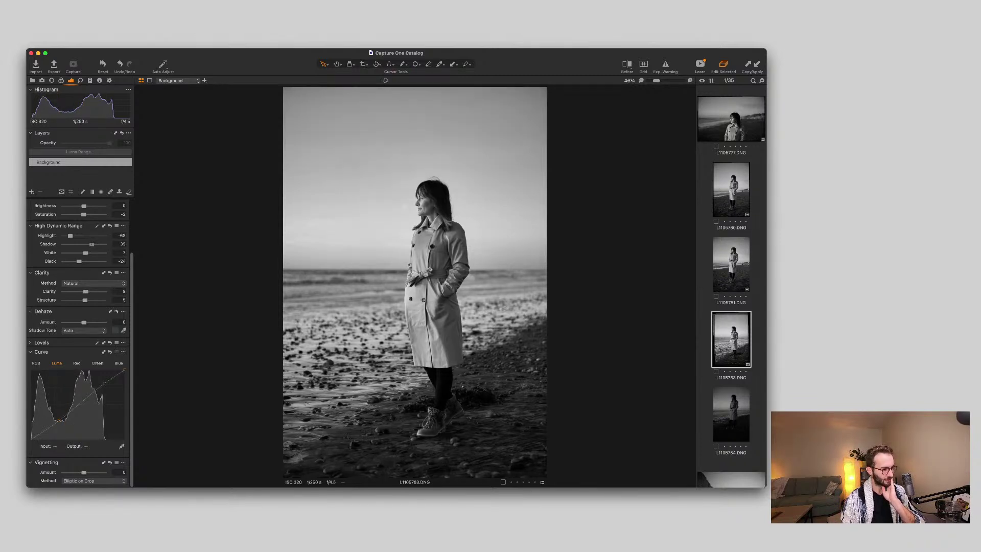
pyautogui.moveTo(93, 245); pyautogui.dragTo(92, 245)
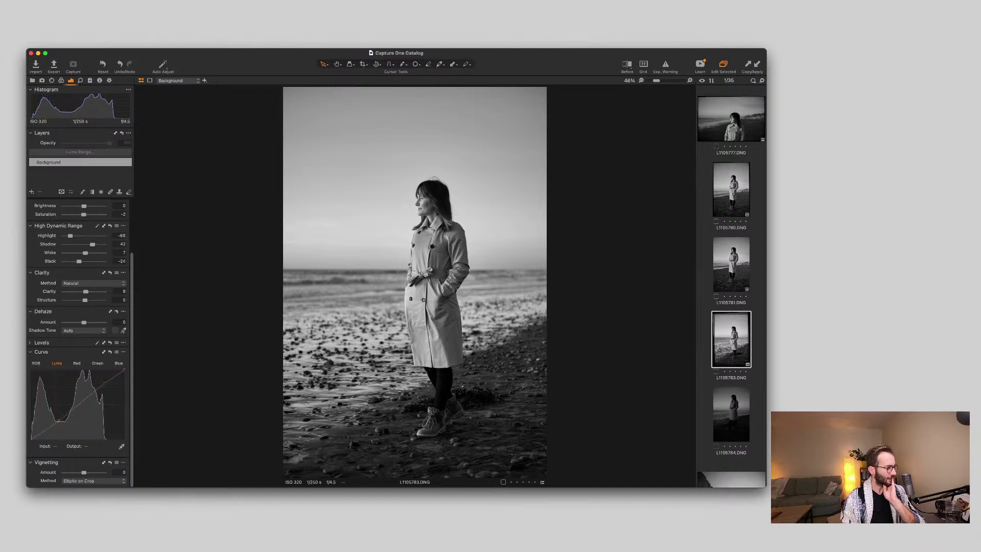
pyautogui.moveTo(93, 244); pyautogui.dragTo(92, 244)
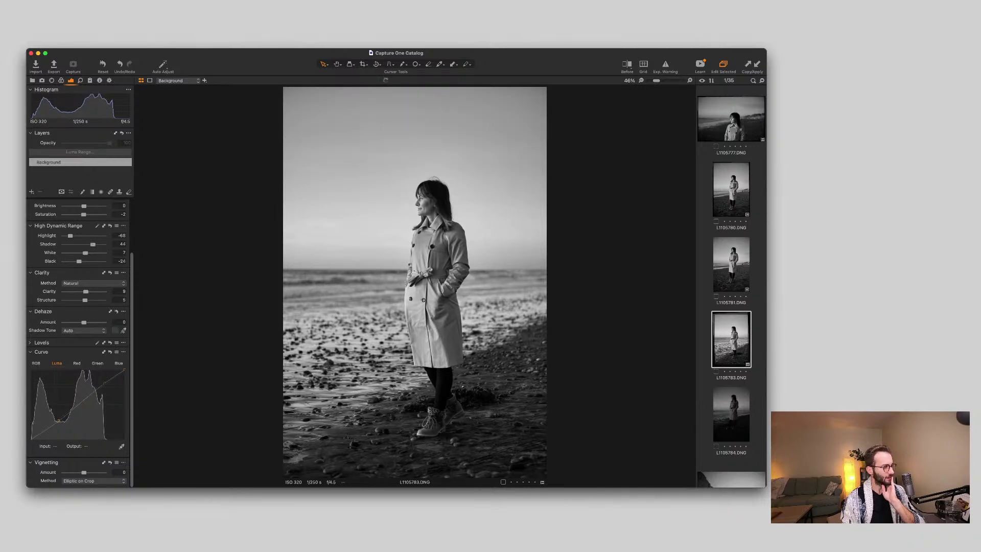
pyautogui.scroll(3, 424, 359)
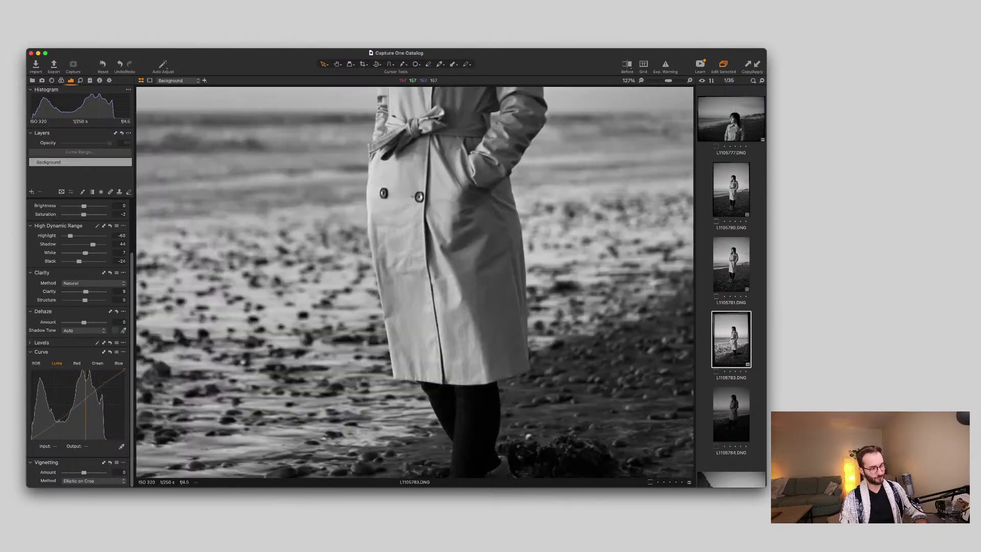
pyautogui.scroll(-10, 415, 282)
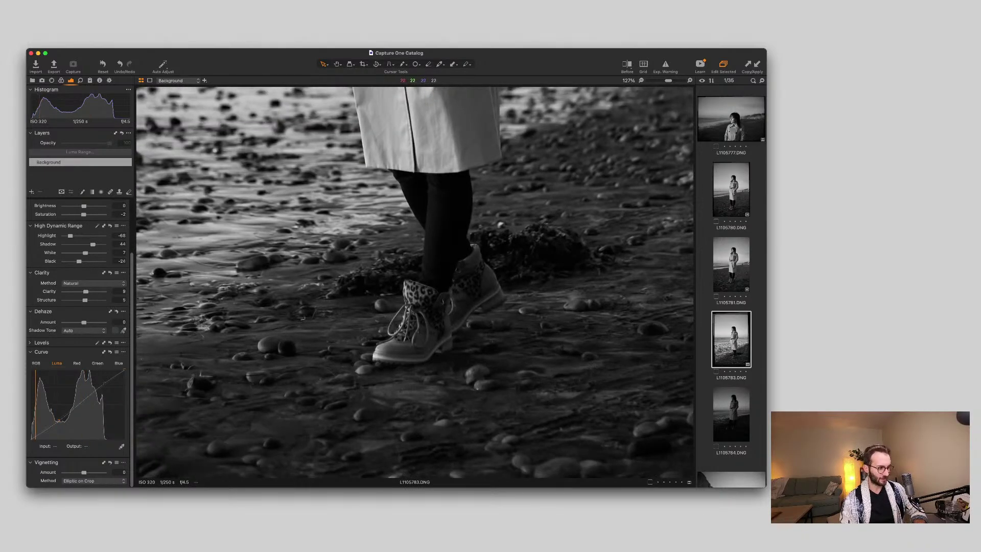
pyautogui.press('super+0')
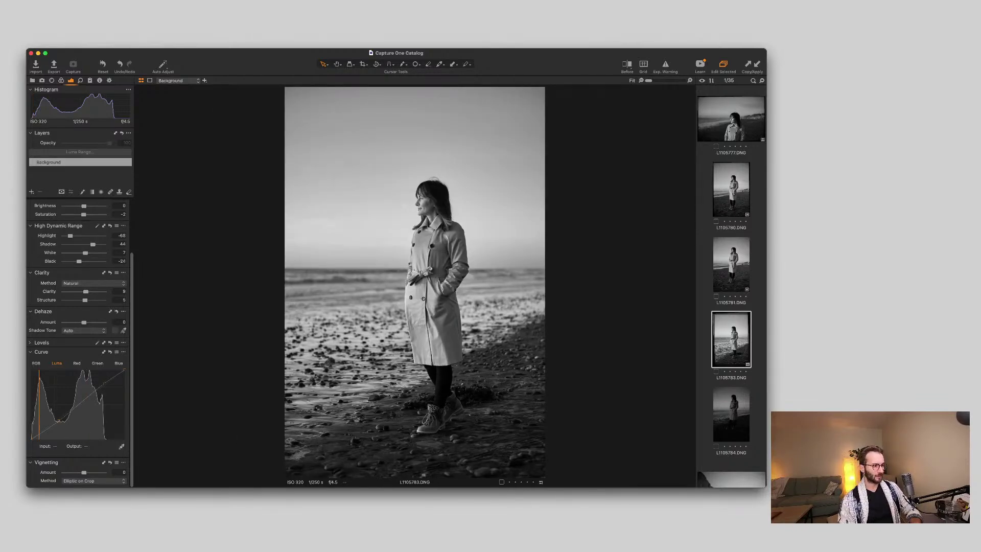
# Compare L1105783.DNG with the unedited L1105784.DNG and apply the adjustments of L1105783.DNG to L1105784.DNG.
pyautogui.click(732, 414)
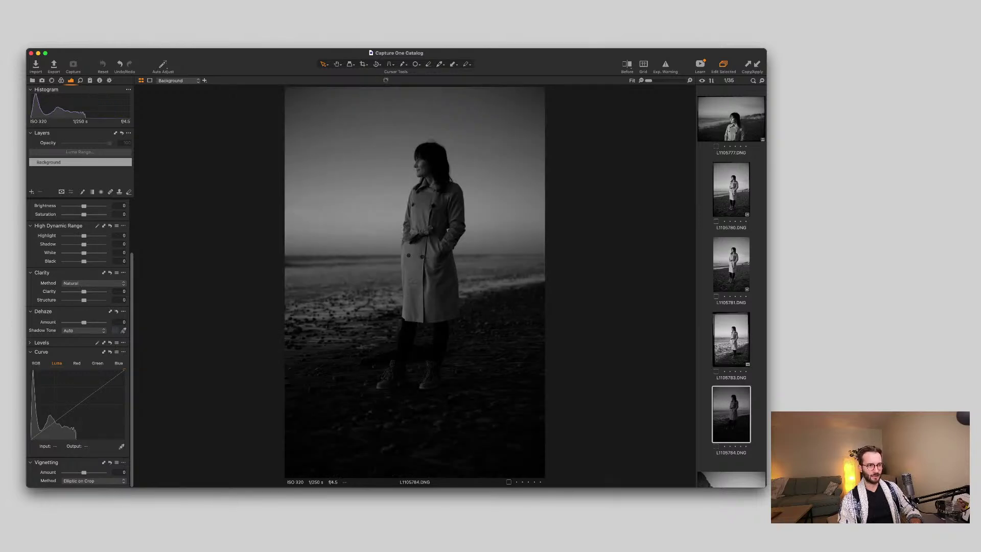
pyautogui.click(731, 339)
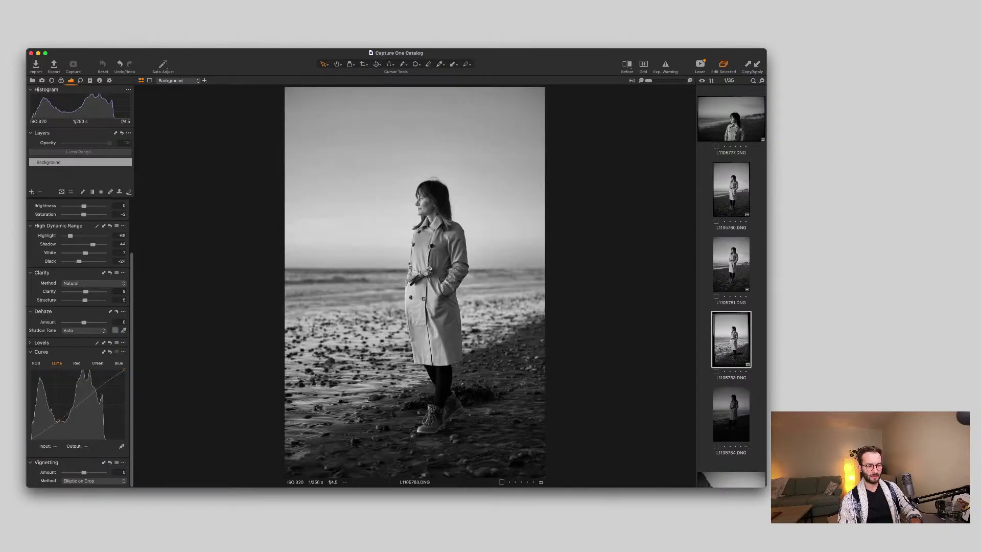
pyautogui.click(731, 414)
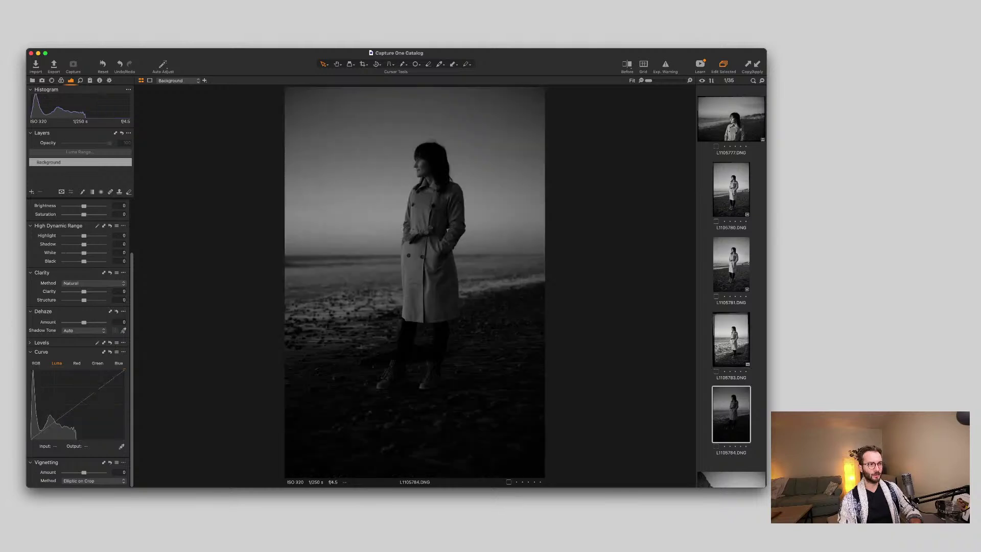
pyautogui.press('super+shift+v')
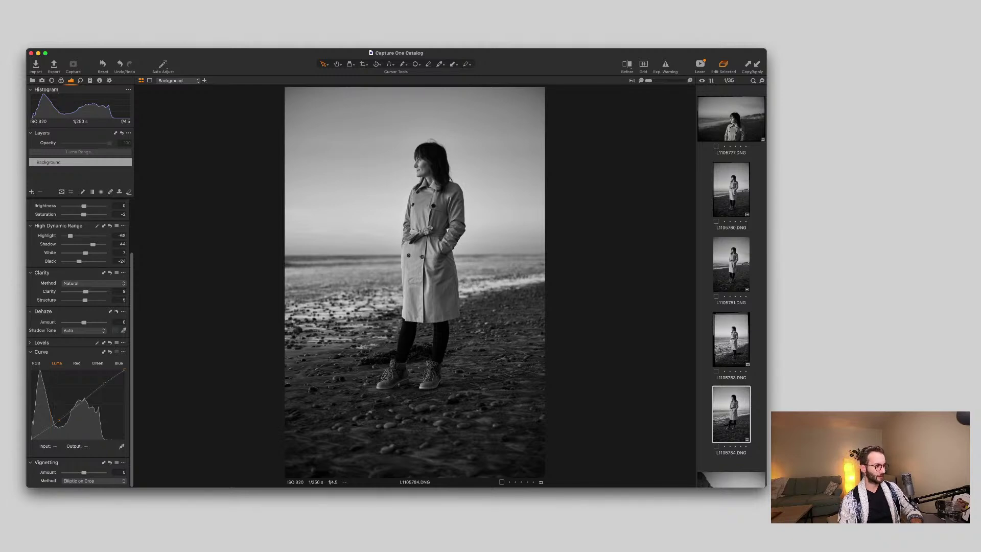
# Straighten the full-length beach portrait along its sea horizon.
pyautogui.moveTo(299, 255); pyautogui.dragTo(542, 253)
pyautogui.press('v')
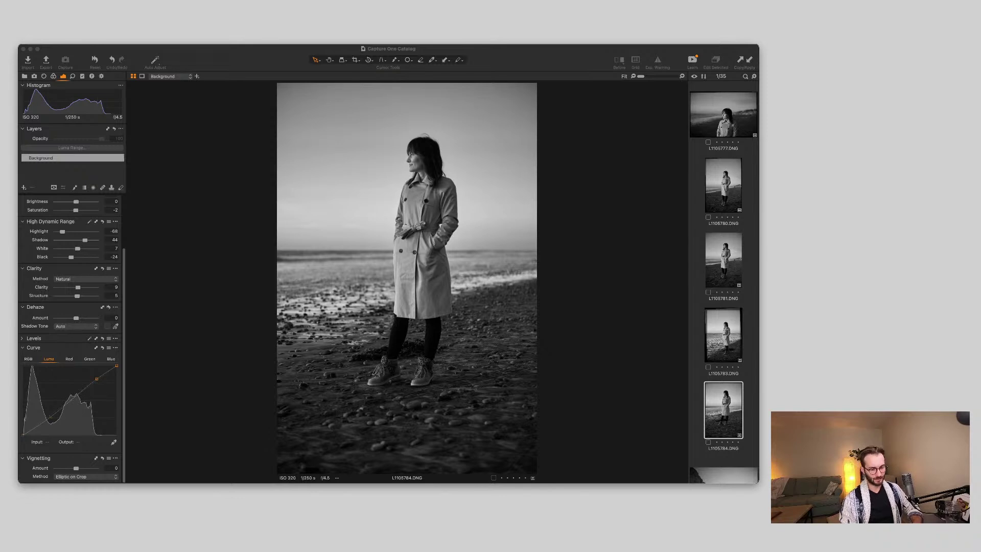
# Select photo L1105786.DNG and apply the copied black-and-white adjustments to it.
pyautogui.scroll(-2, 723, 275)
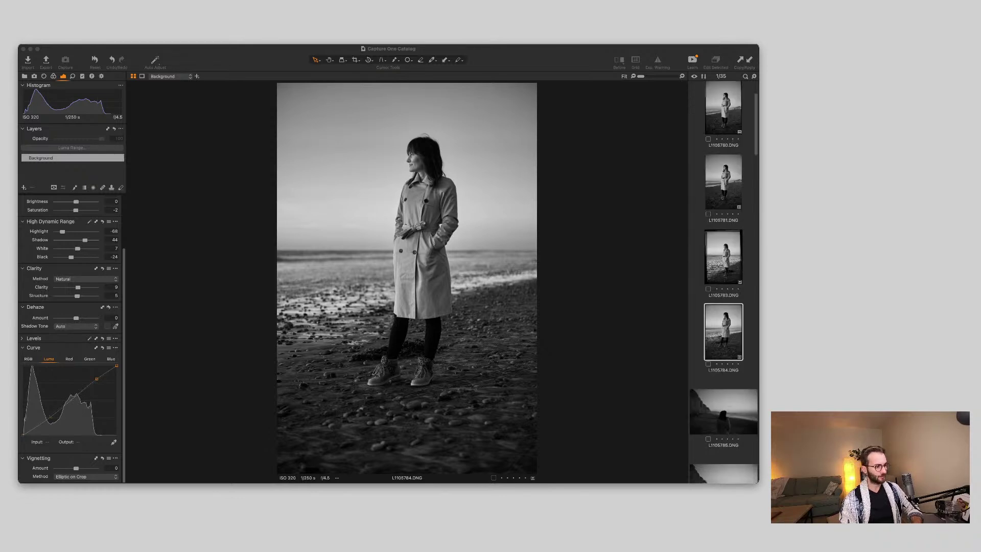
pyautogui.click(724, 411)
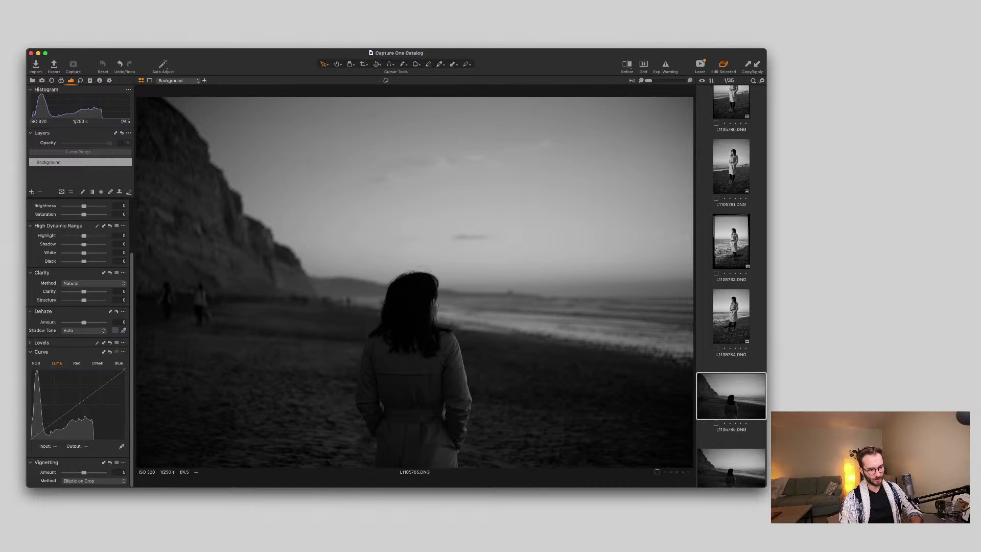
pyautogui.click(731, 465)
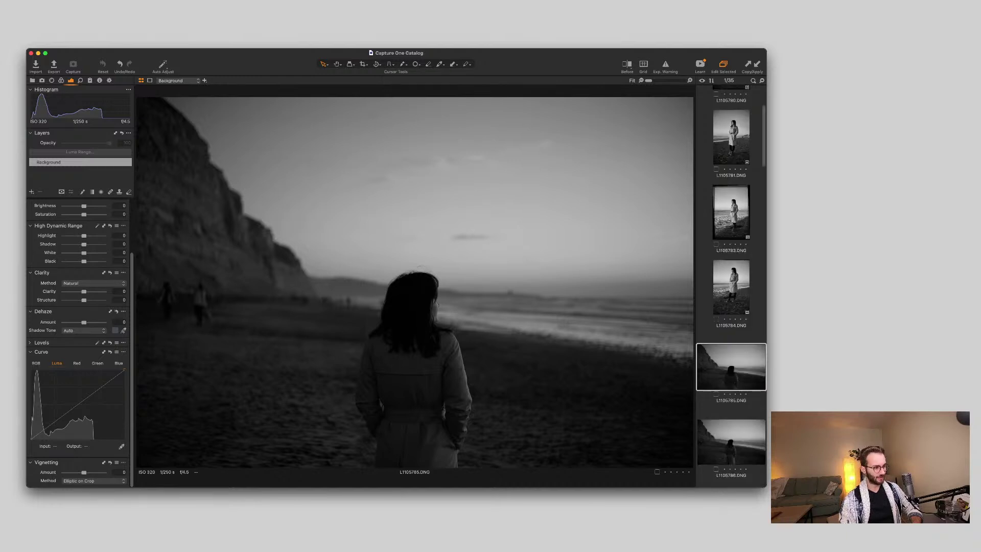
pyautogui.click(731, 359)
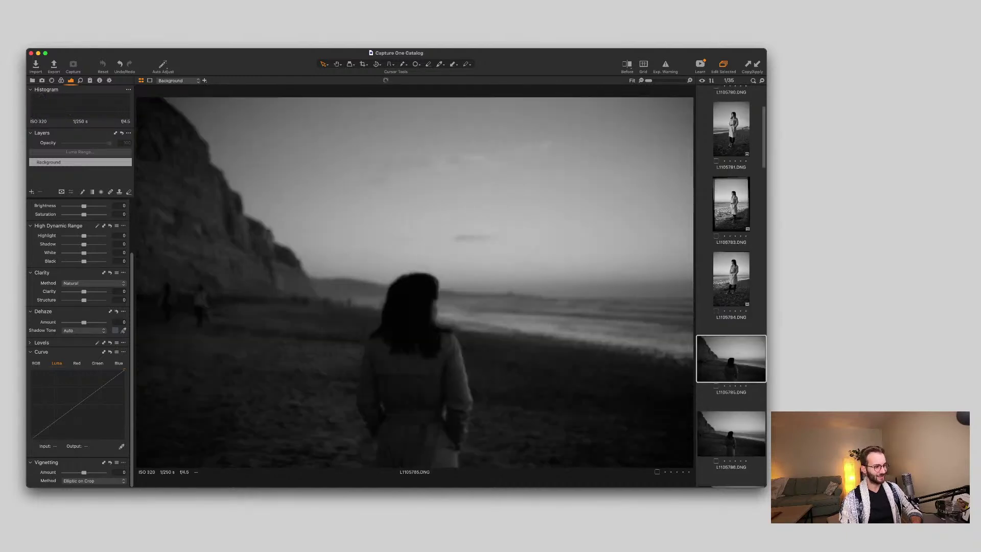
pyautogui.click(731, 433)
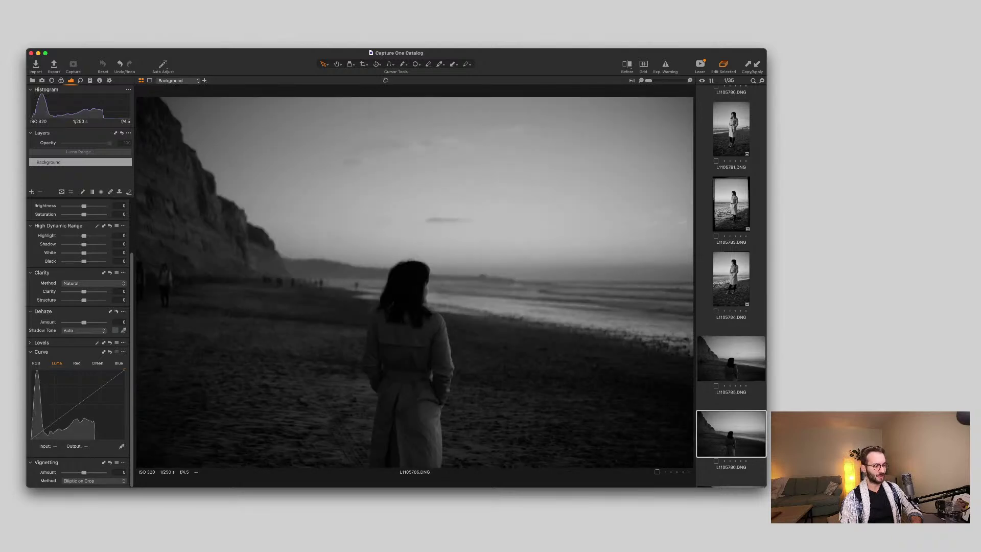
pyautogui.press('super+shift+v')
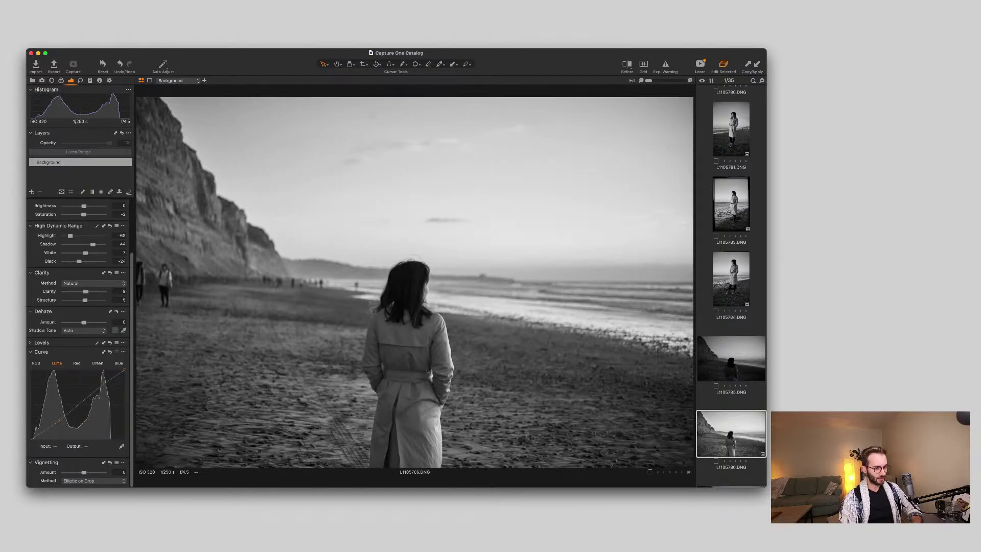
# Straighten the photo of the woman facing the sea along its horizon.
pyautogui.press('r')
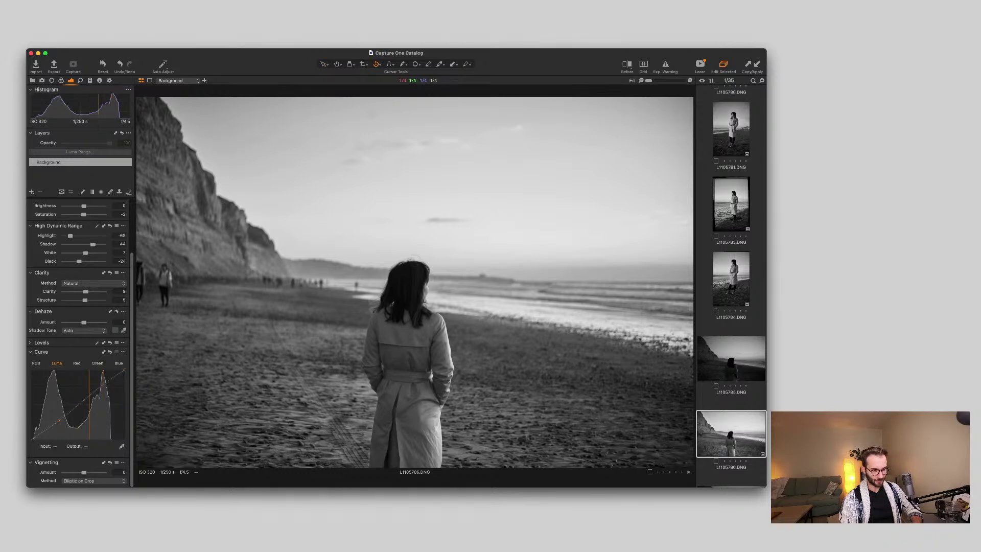
pyautogui.moveTo(550, 281); pyautogui.dragTo(694, 282)
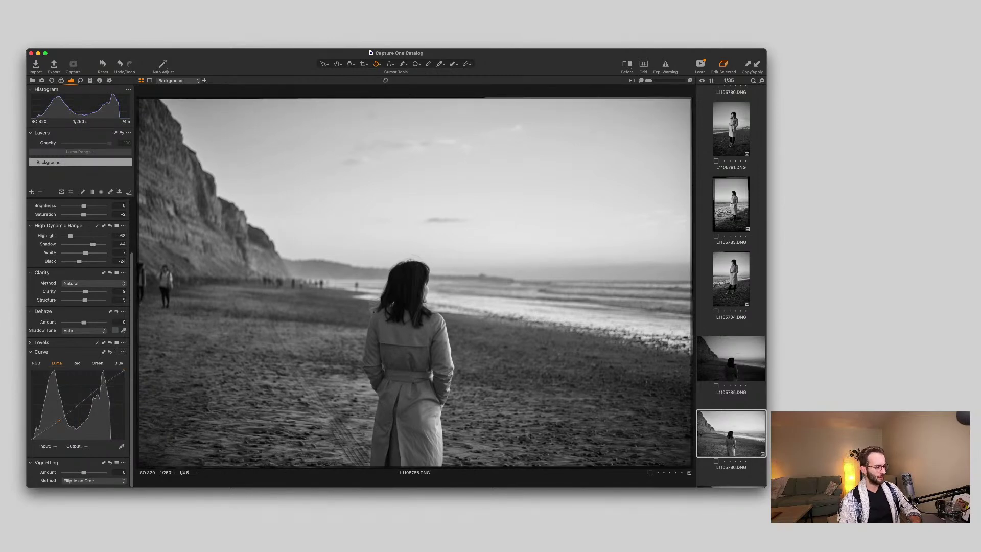
pyautogui.press('v')
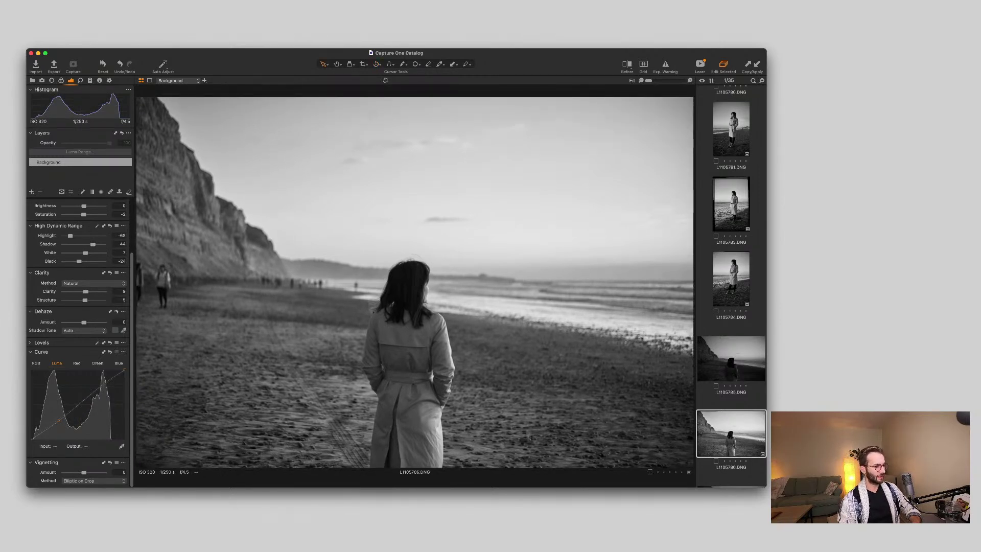
# Fine-tune the photo's tones with Shadow at 28, Exposure at 0.94 and Contrast at 7.
pyautogui.moveTo(93, 244); pyautogui.dragTo(90, 244)
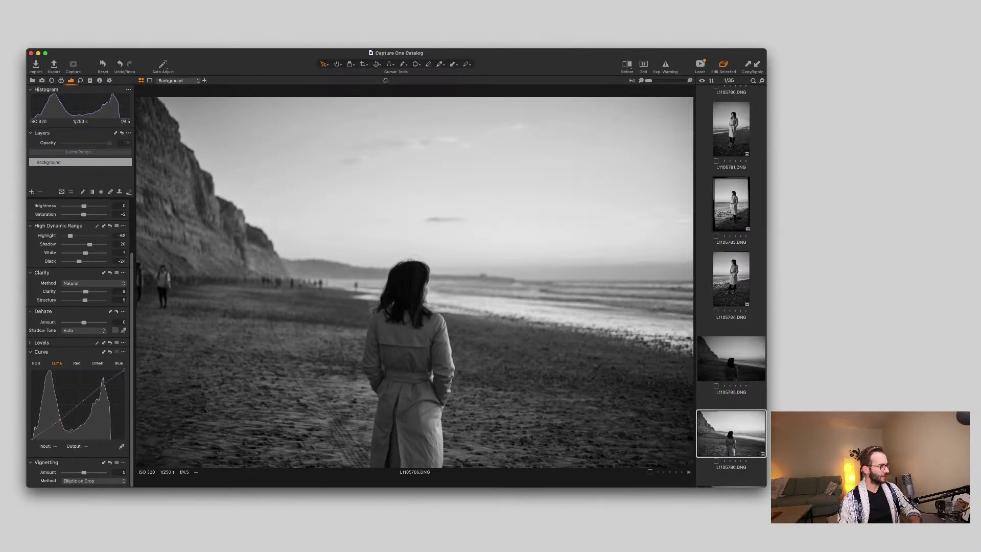
pyautogui.scroll(4, 80, 342)
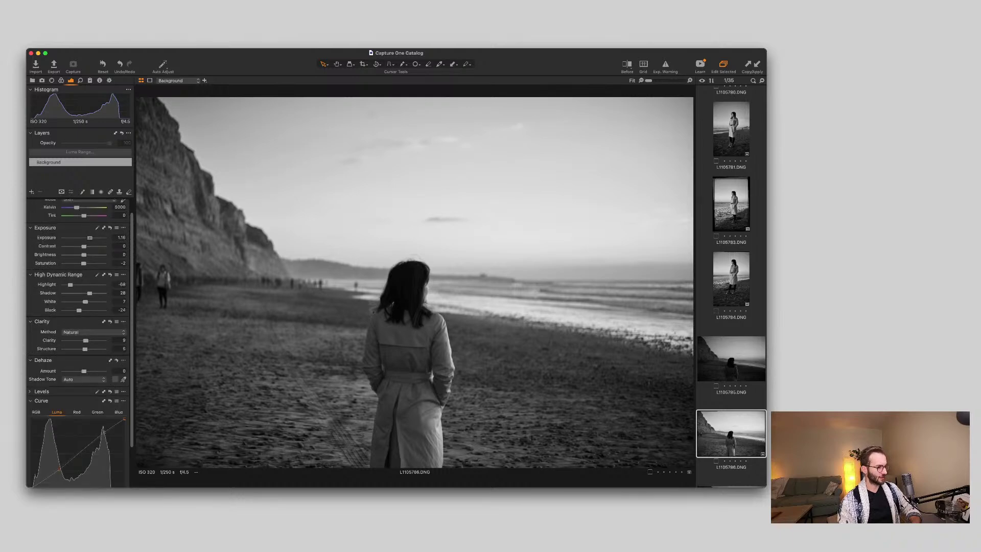
pyautogui.moveTo(89, 238); pyautogui.dragTo(89, 238)
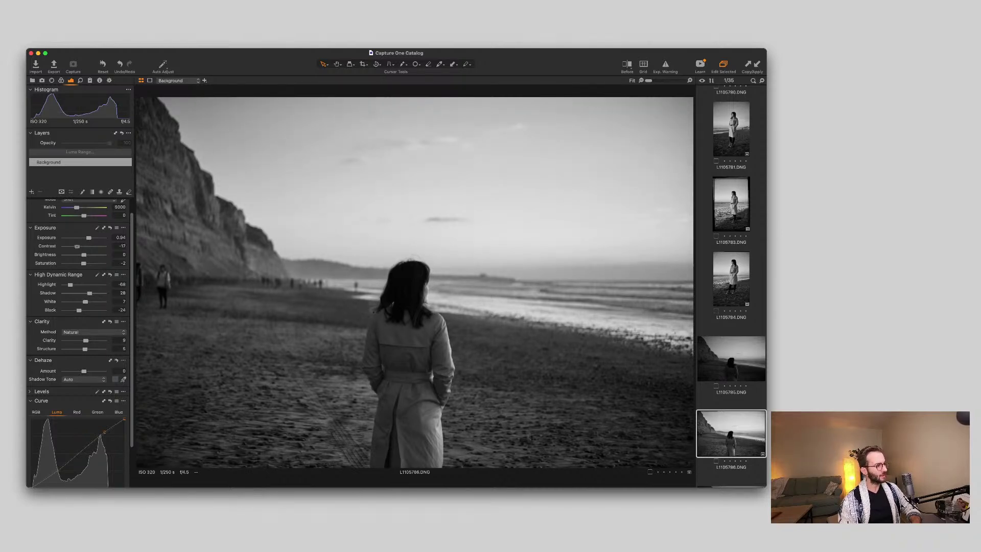
pyautogui.moveTo(77, 246); pyautogui.dragTo(70, 246)
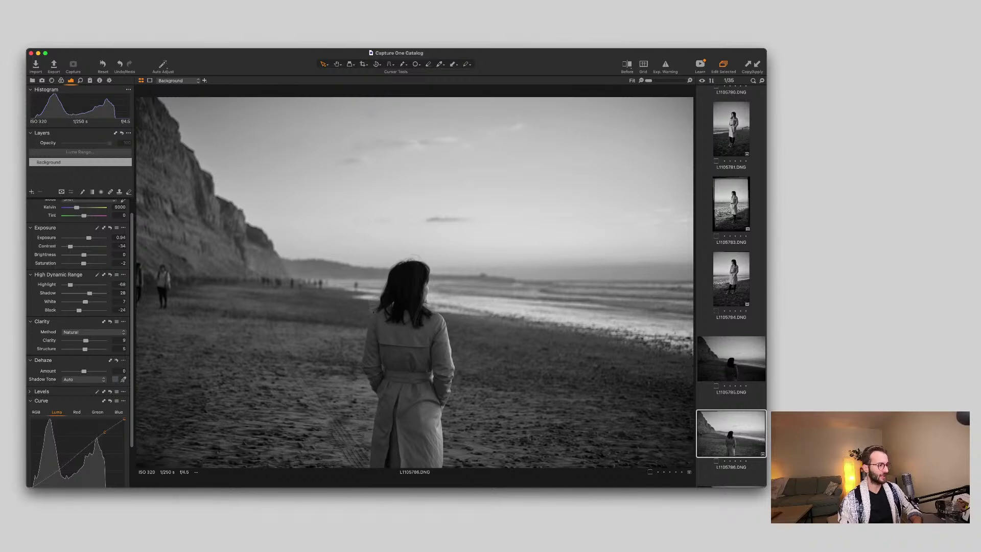
pyautogui.moveTo(70, 245); pyautogui.dragTo(87, 245)
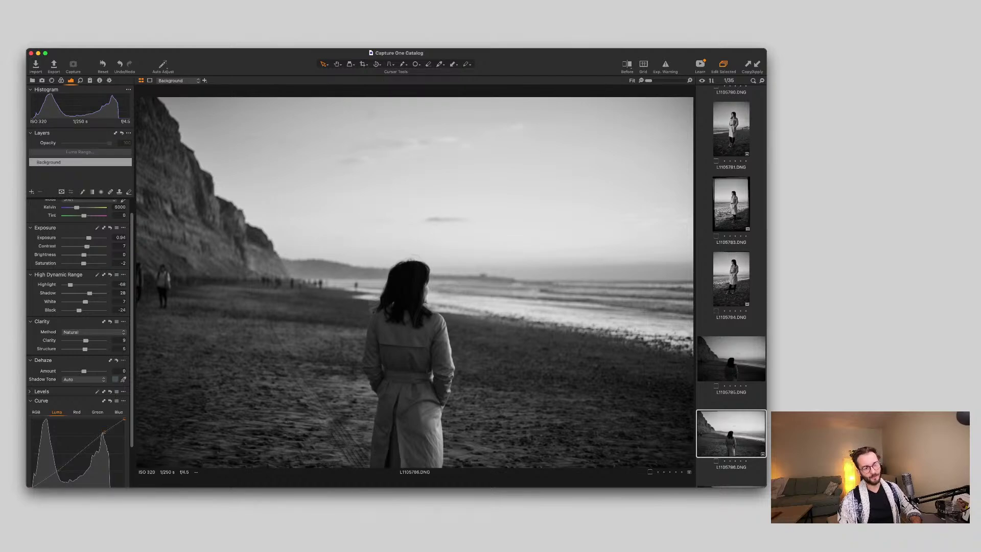
# Select photo L1105787.DNG and apply the copied black-and-white adjustments to it.
pyautogui.scroll(-3, 731, 286)
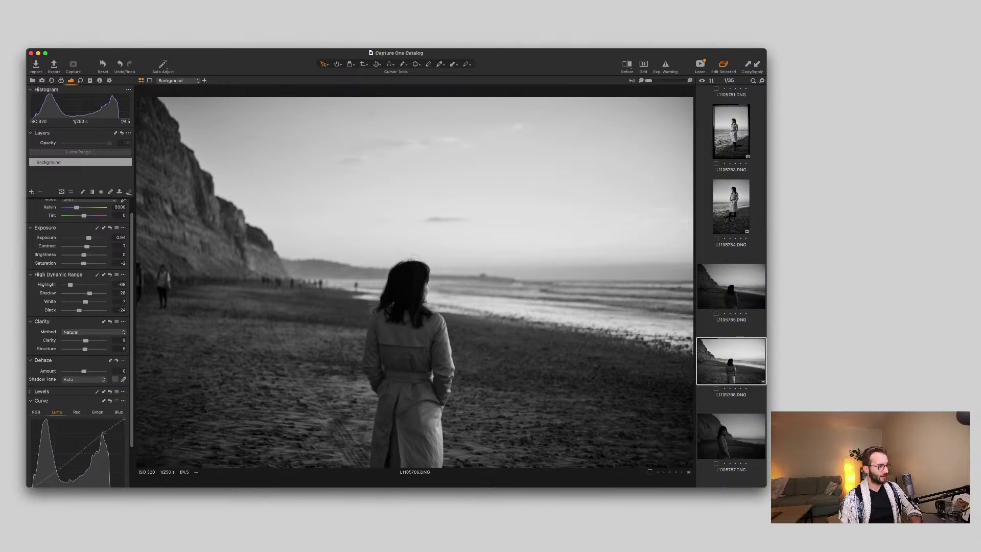
pyautogui.scroll(-1, 79, 343)
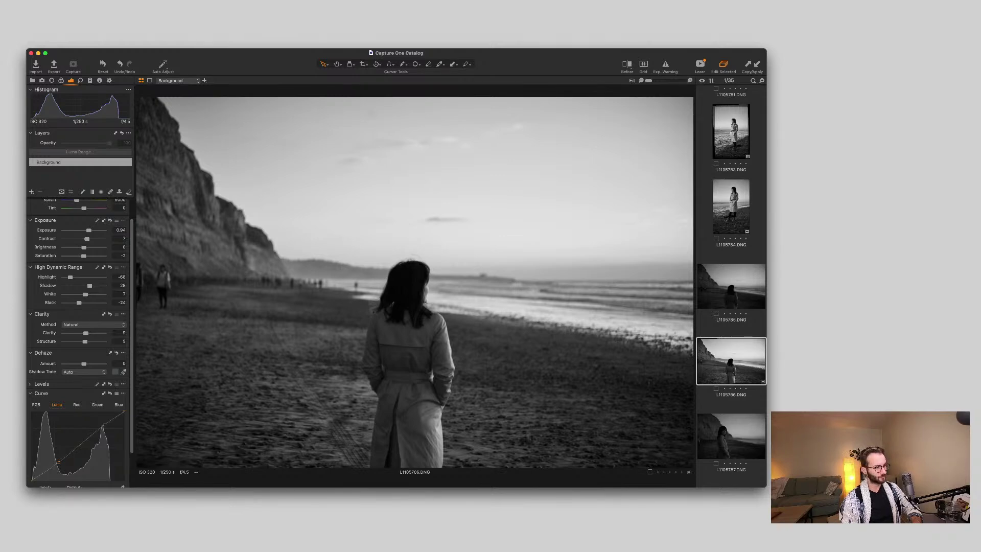
pyautogui.scroll(-1, 731, 286)
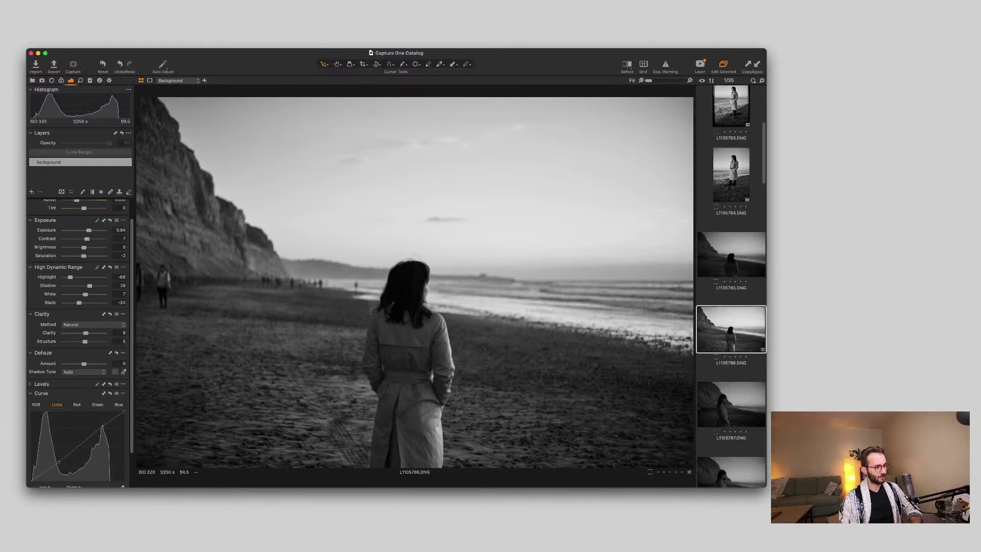
pyautogui.click(731, 404)
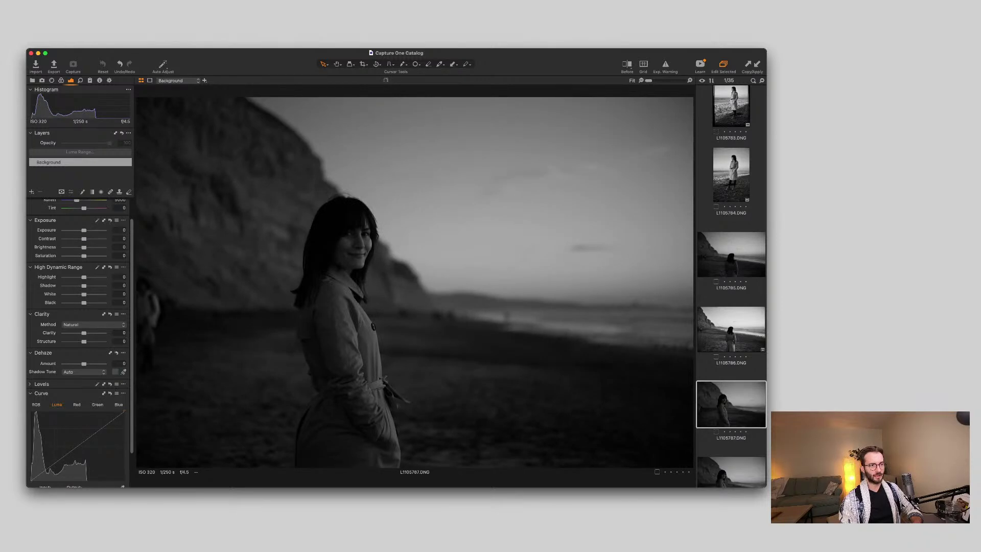
pyautogui.press('super+shift+v')
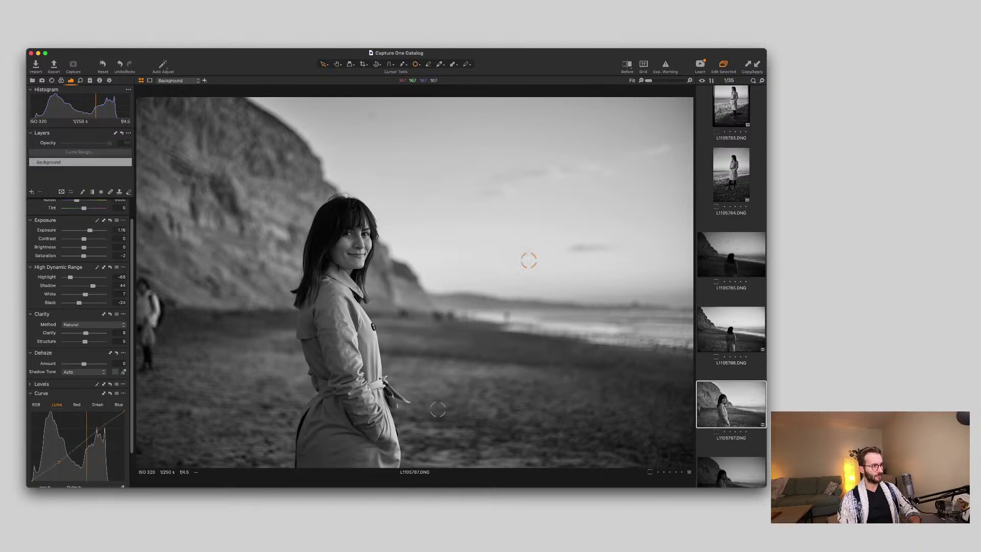
# Remove the dust spot in the upper sky and set the background Exposure to 0.57.
pyautogui.click(372, 115)
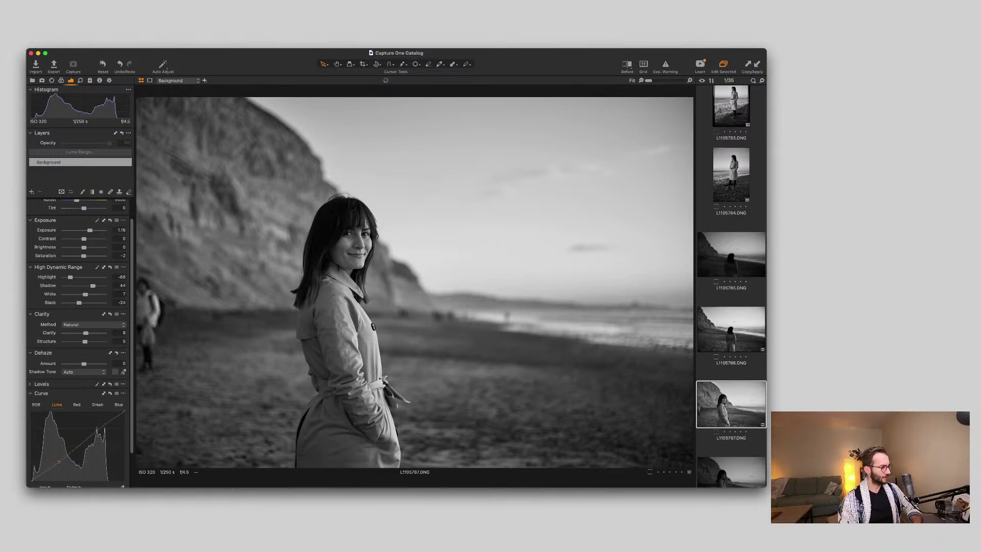
pyautogui.moveTo(89, 230); pyautogui.dragTo(87, 230)
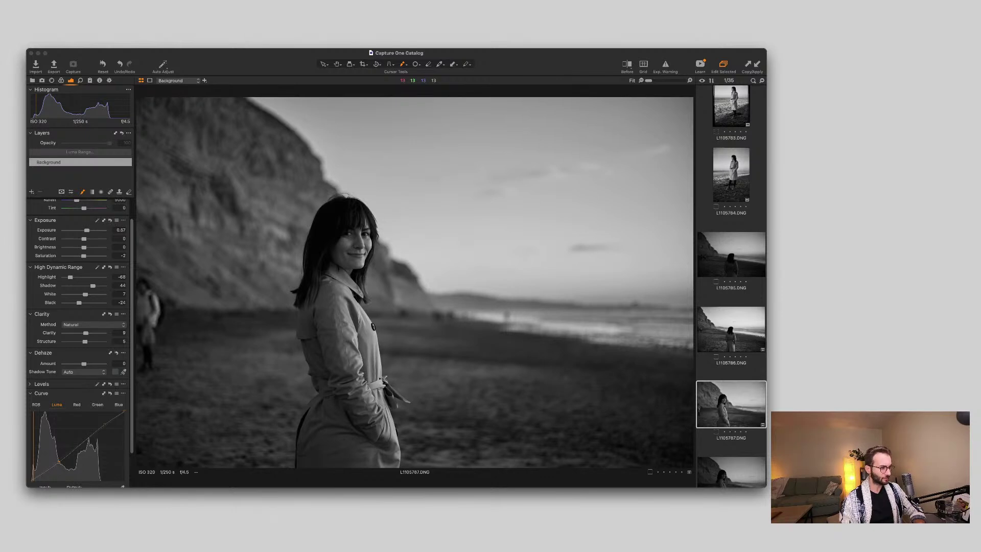
# Add a new adjustment layer and brush a mask over the woman's coat.
pyautogui.click(327, 246)
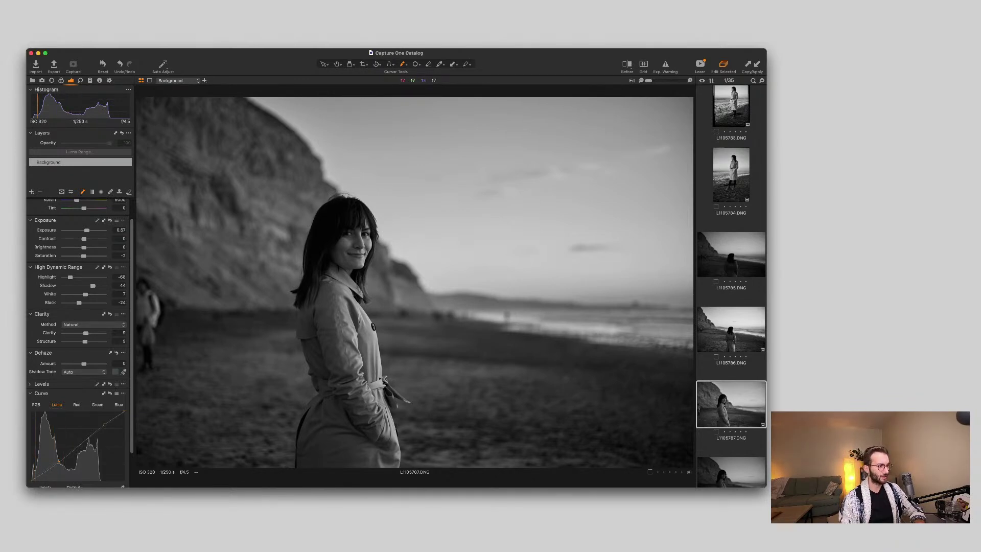
pyautogui.press('super+shift+l')
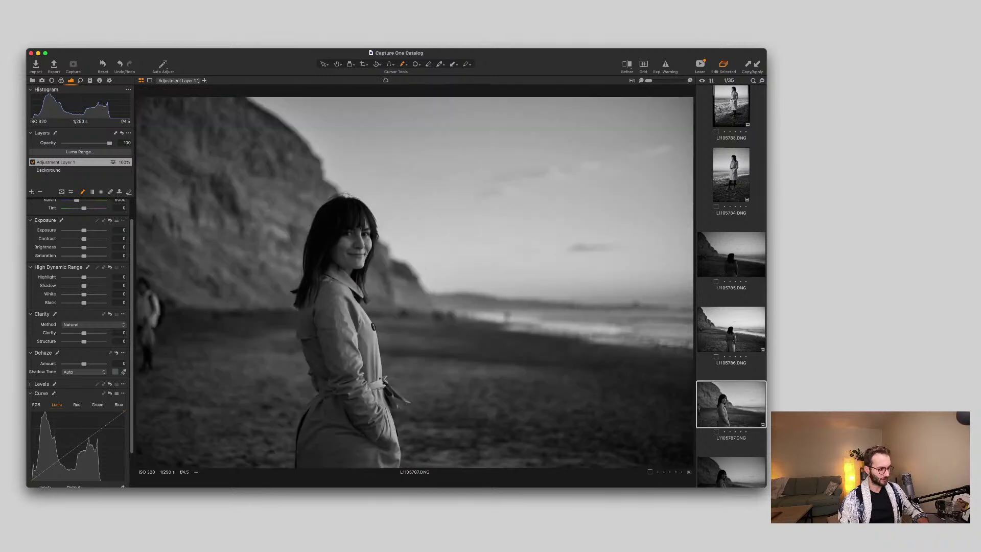
pyautogui.scroll(5, 362, 366)
pyautogui.scroll(-2, 362, 365)
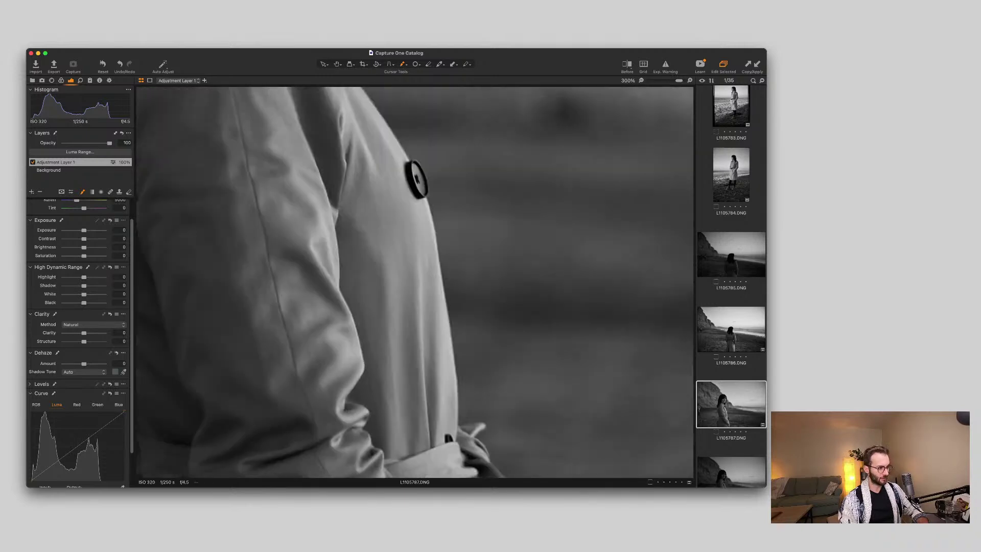
pyautogui.scroll(-3, 414, 282)
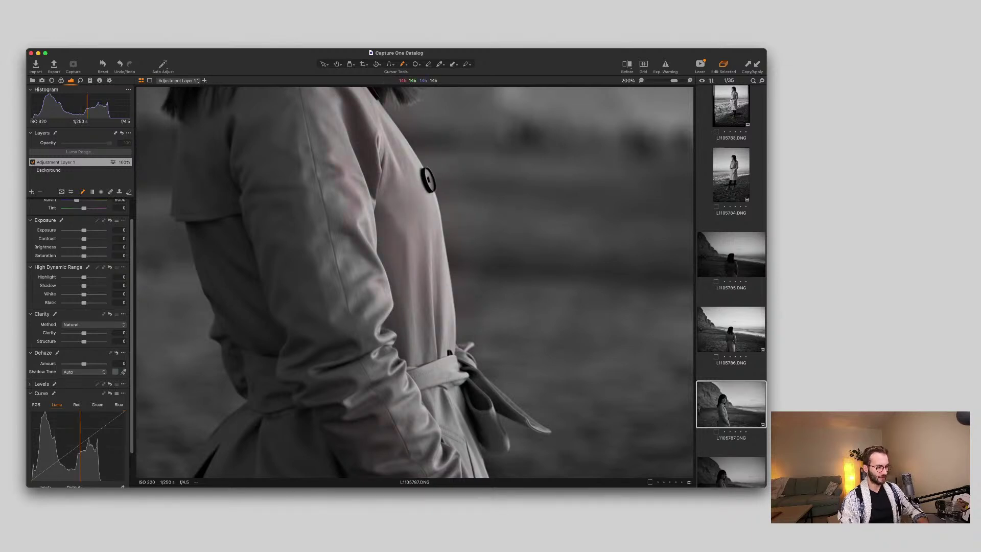
pyautogui.press('super+minus')
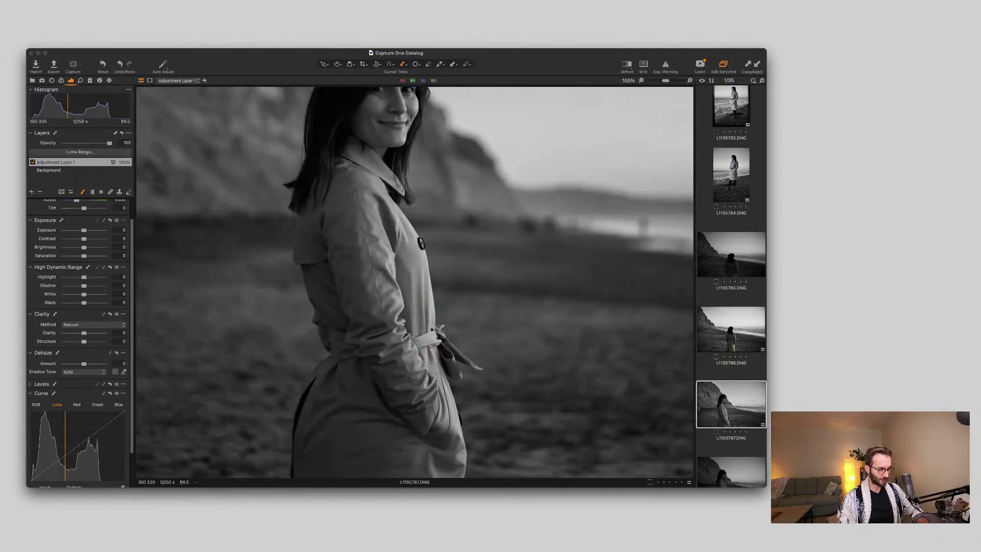
pyautogui.moveTo(358, 109)
pyautogui.mouseDown()
pyautogui.moveTo(404, 245)
pyautogui.moveTo(414, 373)
pyautogui.mouseUp()
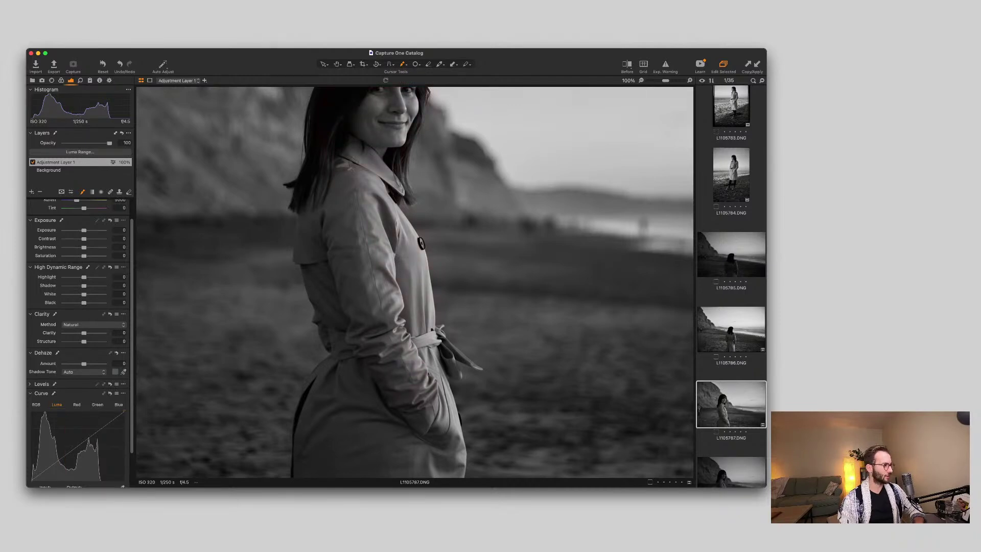
# Set the adjustment layer's Exposure to 1.16 to brighten the masked coat.
pyautogui.scroll(-2, 358, 307)
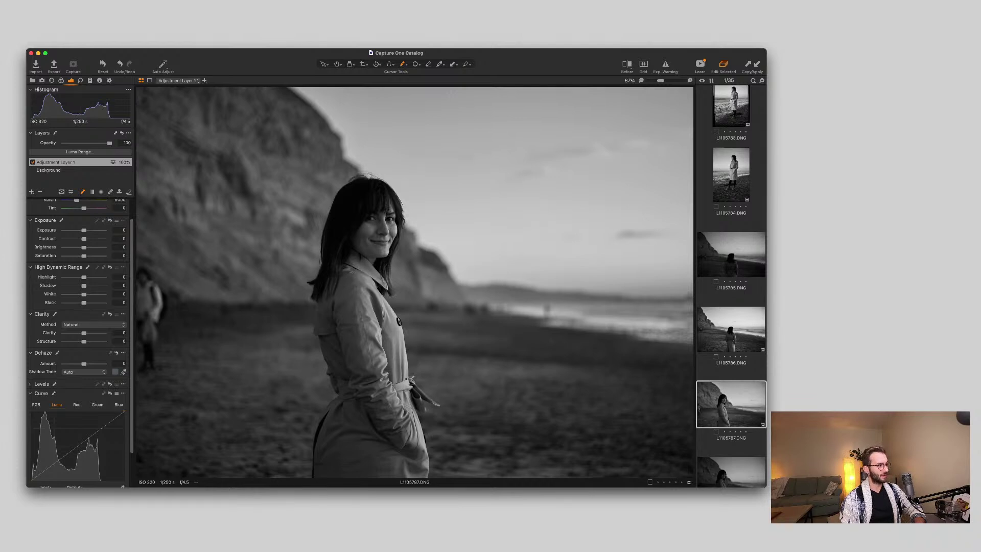
pyautogui.moveTo(102, 230); pyautogui.dragTo(105, 230)
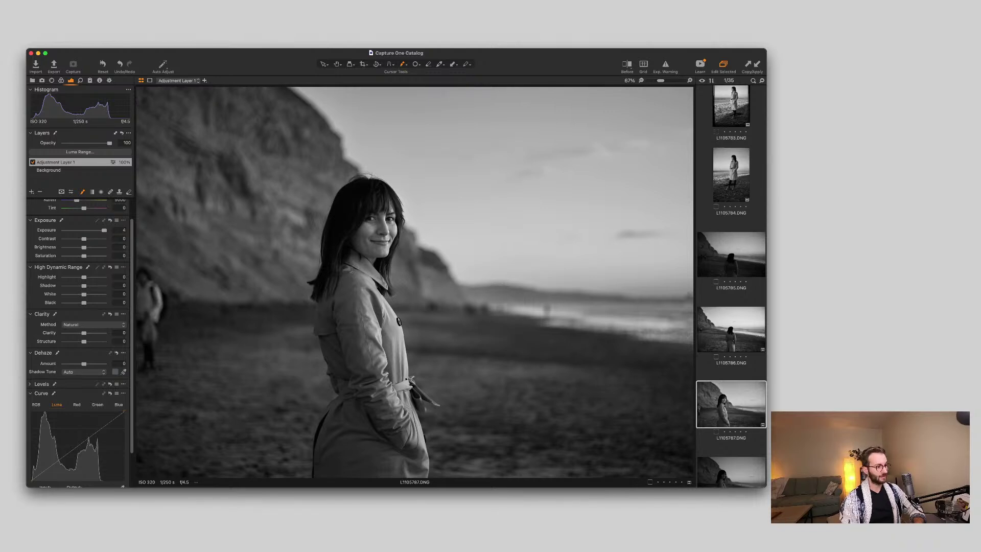
pyautogui.moveTo(104, 230)
pyautogui.mouseDown()
pyautogui.moveTo(74, 230)
pyautogui.moveTo(86, 230)
pyautogui.mouseUp()
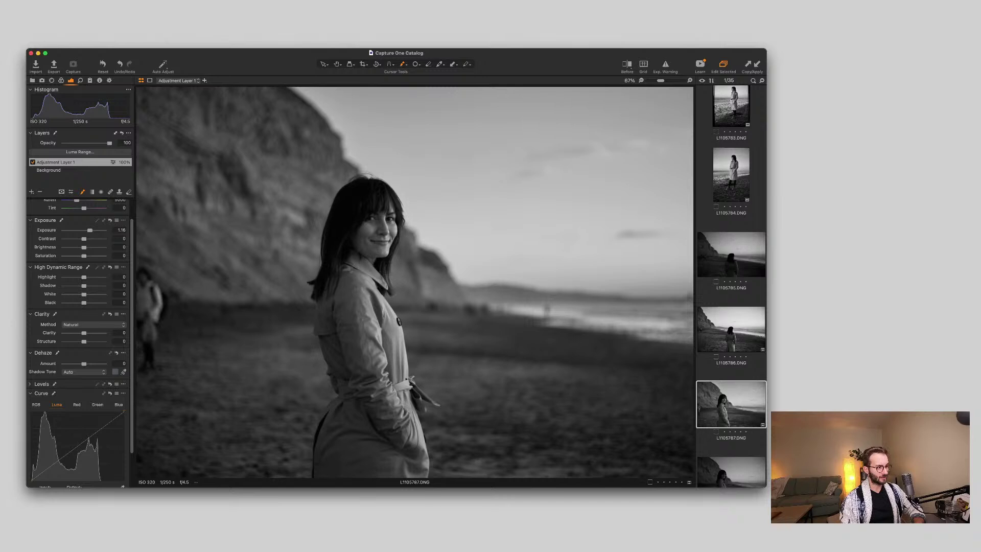
# Toggle the mask overlay of the adjustment layer to check its coverage on the coat.
pyautogui.press('m')
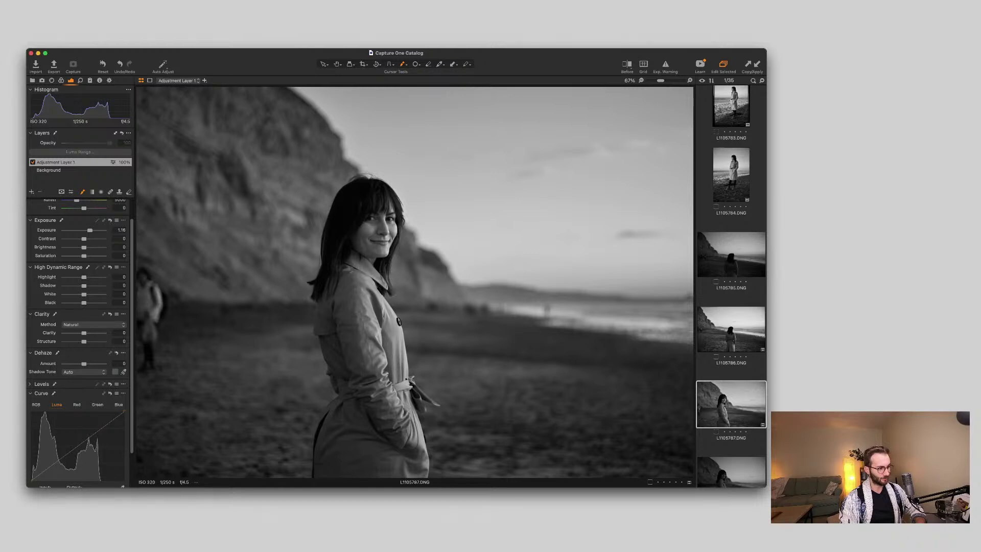
pyautogui.press('m')
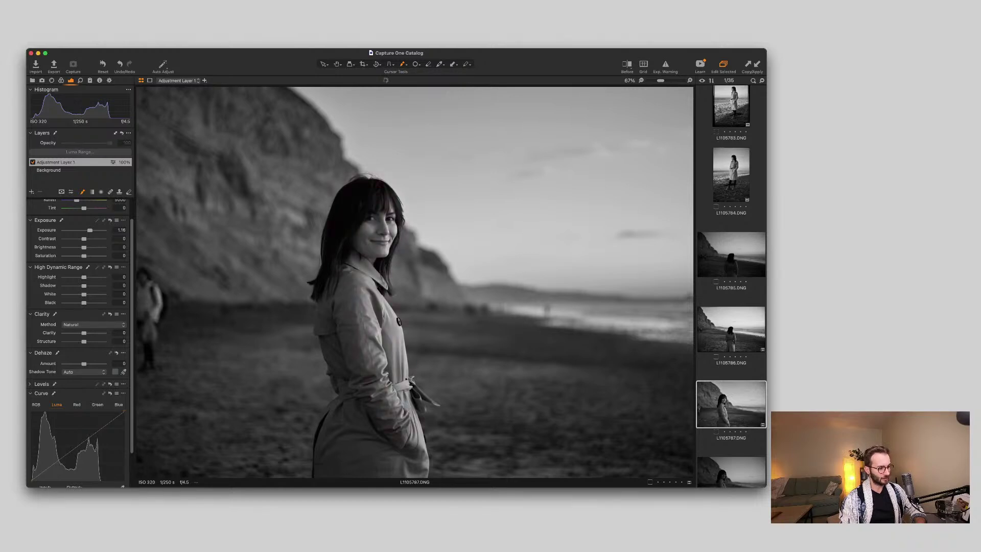
pyautogui.press('m')
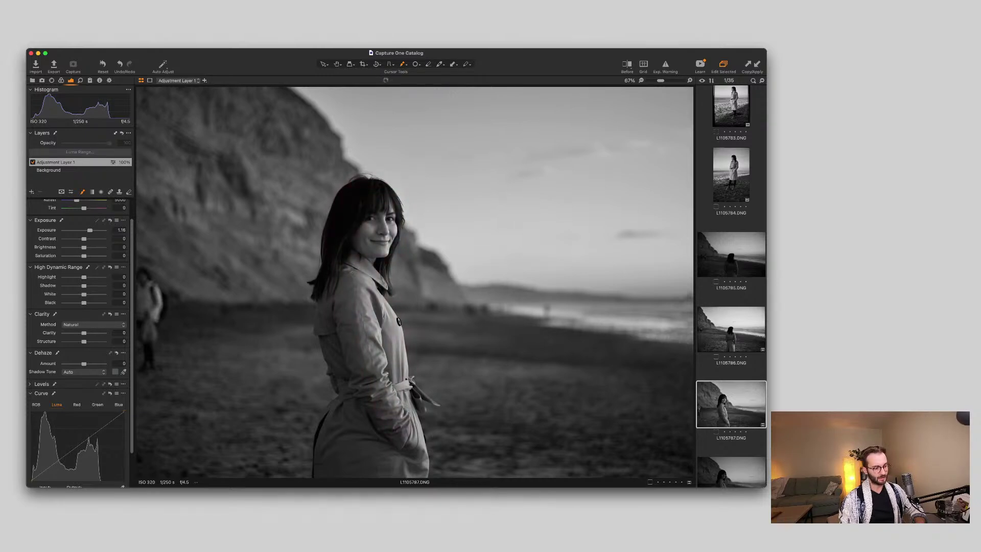
pyautogui.press('m')
pyautogui.press('m')
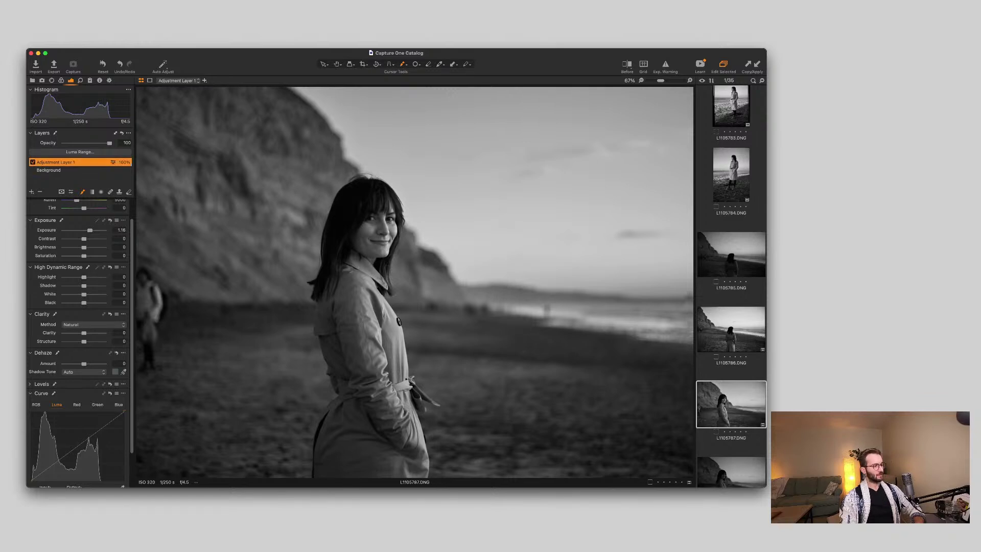
# Compare the portrait with the coat adjustment layer off and on, and examine the woman's face and coat up close.
pyautogui.click(33, 162)
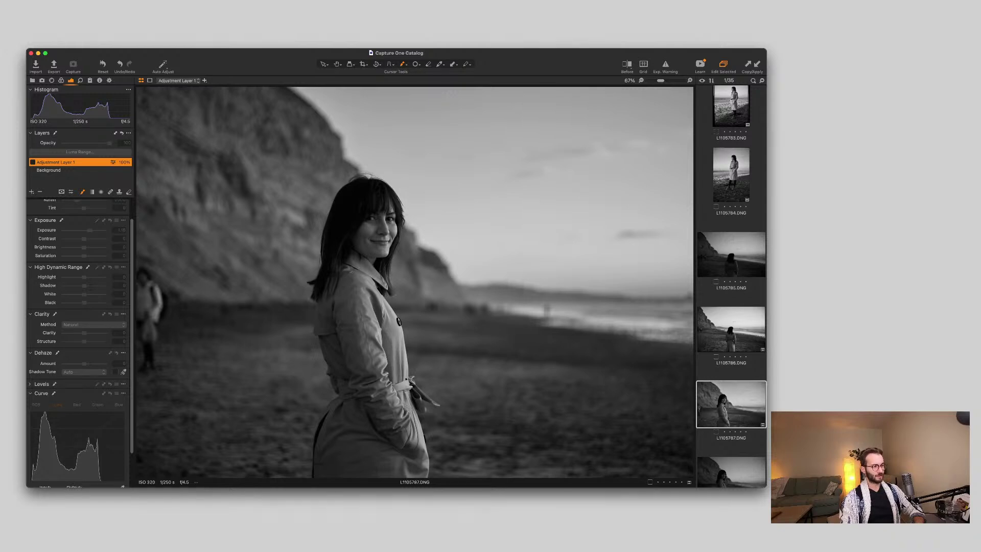
pyautogui.click(33, 162)
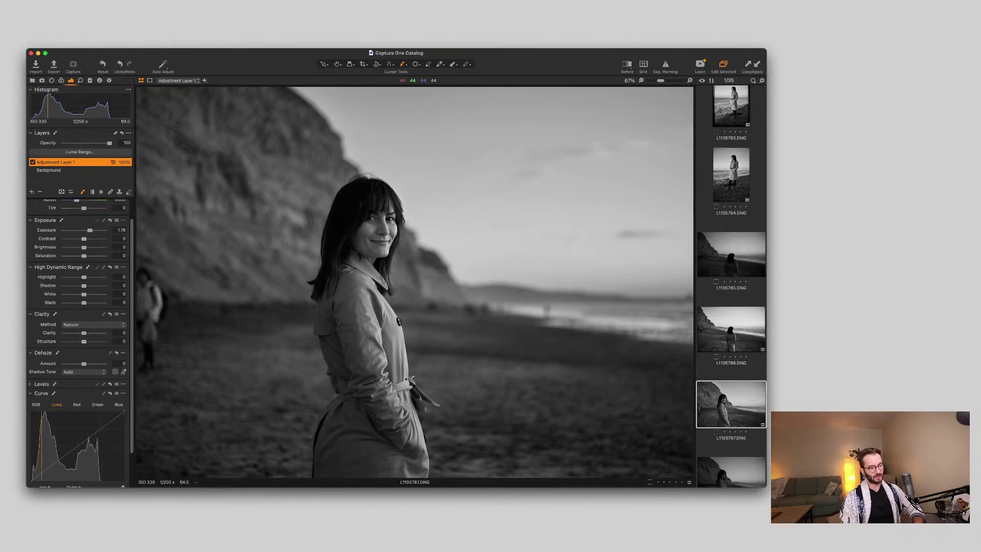
pyautogui.press('super+0')
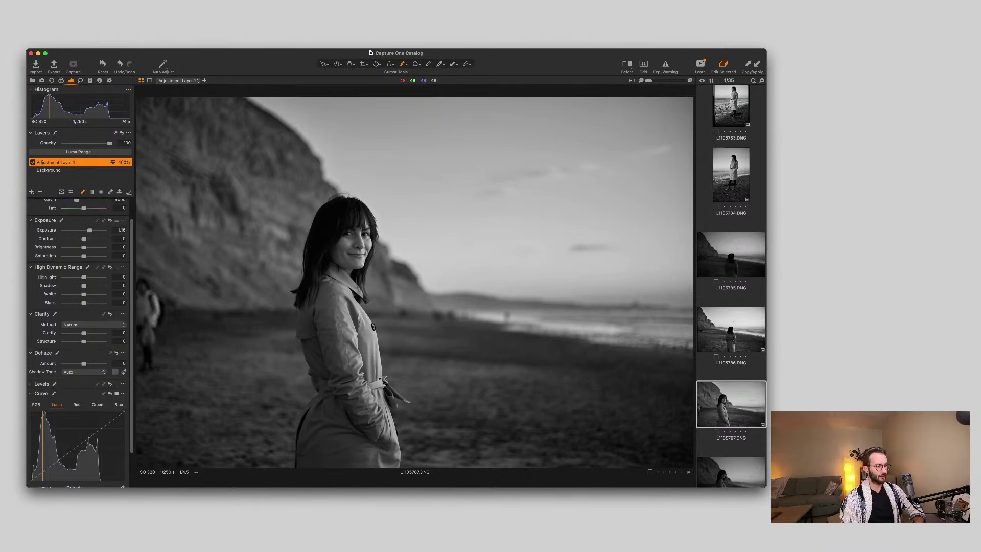
pyautogui.moveTo(480, 347); pyautogui.dragTo(501, 353)
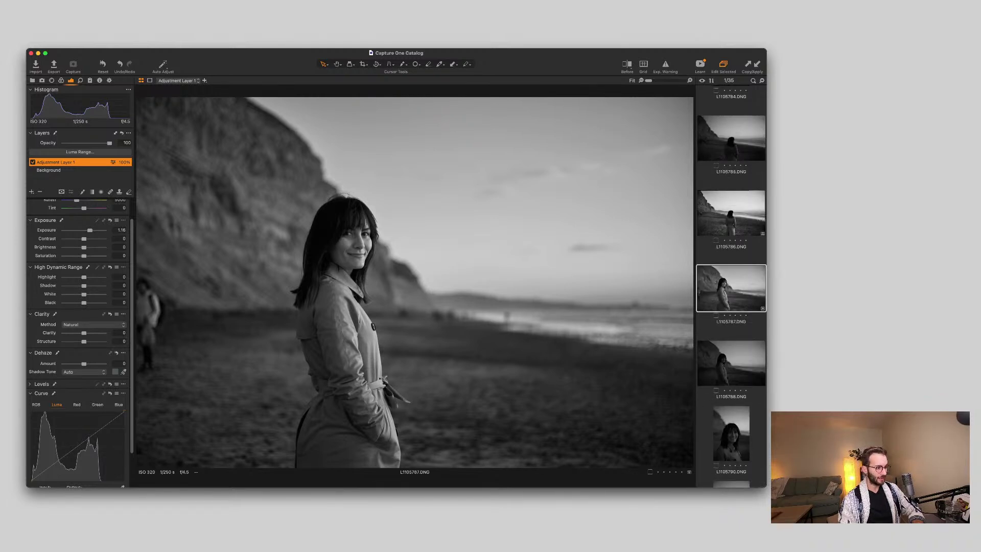
pyautogui.scroll(5, 352, 200)
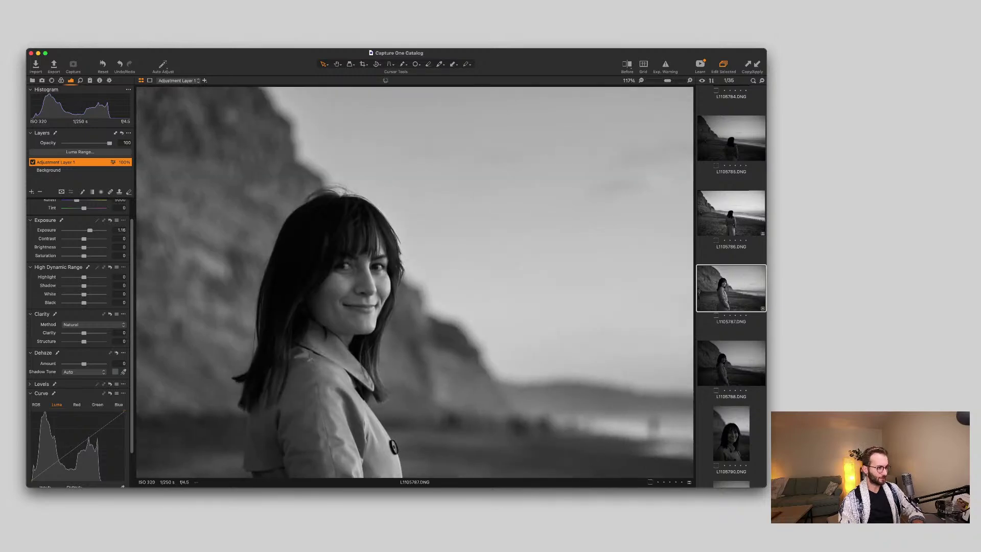
pyautogui.scroll(-5, 415, 282)
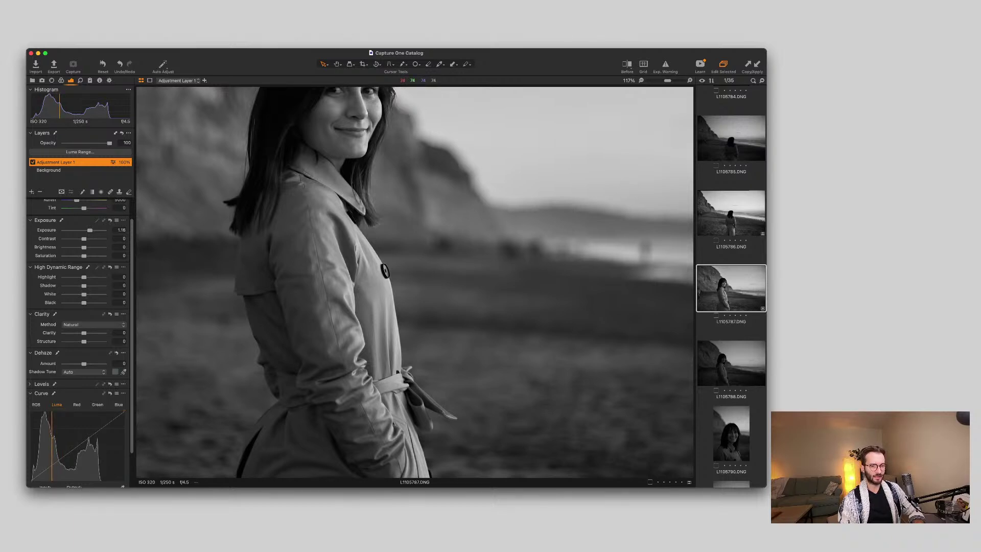
pyautogui.scroll(-5, 411, 382)
pyautogui.scroll(-2, 411, 383)
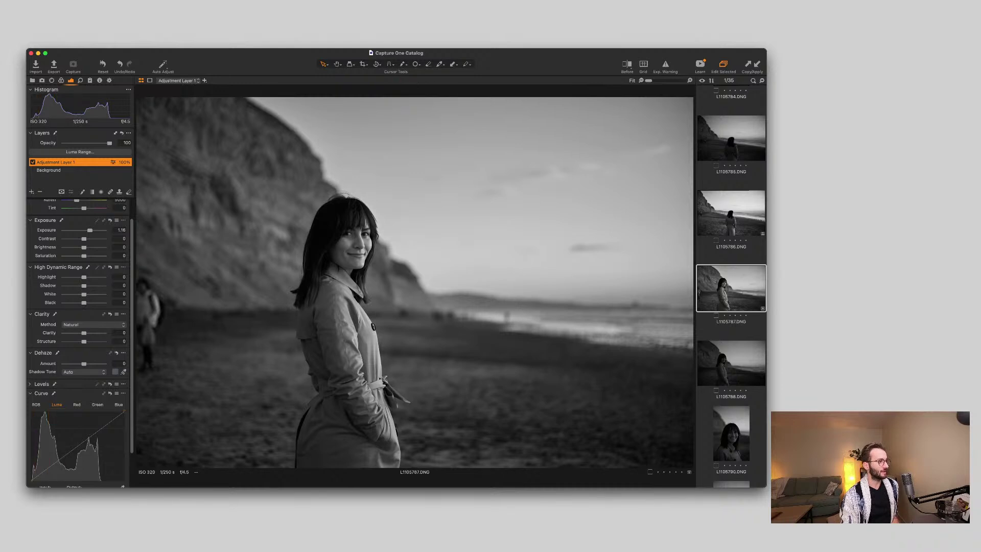
# Try the coat adjustment layer at reduced Opacity values of 50, 43 and 47, and return it to 100.
pyautogui.moveTo(109, 143); pyautogui.dragTo(87, 143)
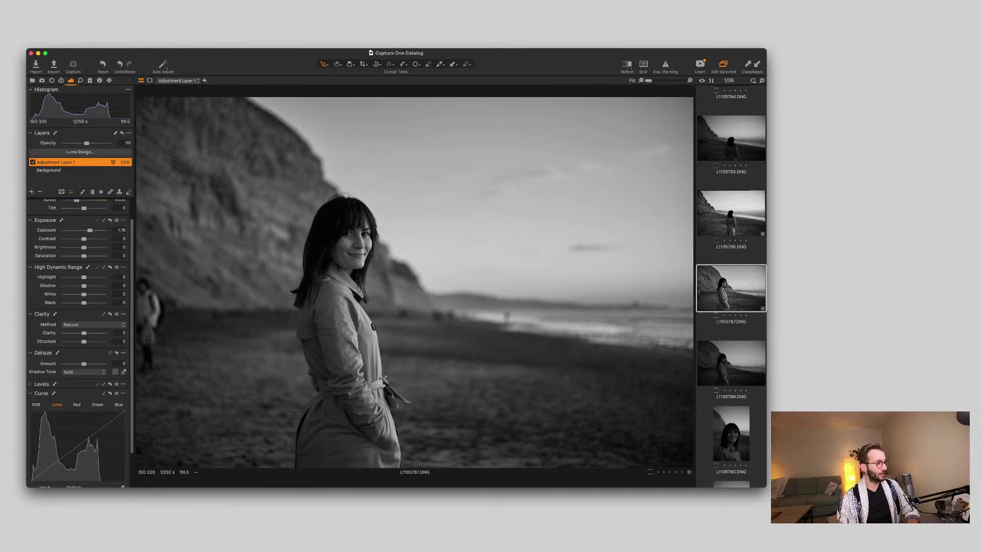
pyautogui.moveTo(86, 143); pyautogui.dragTo(83, 143)
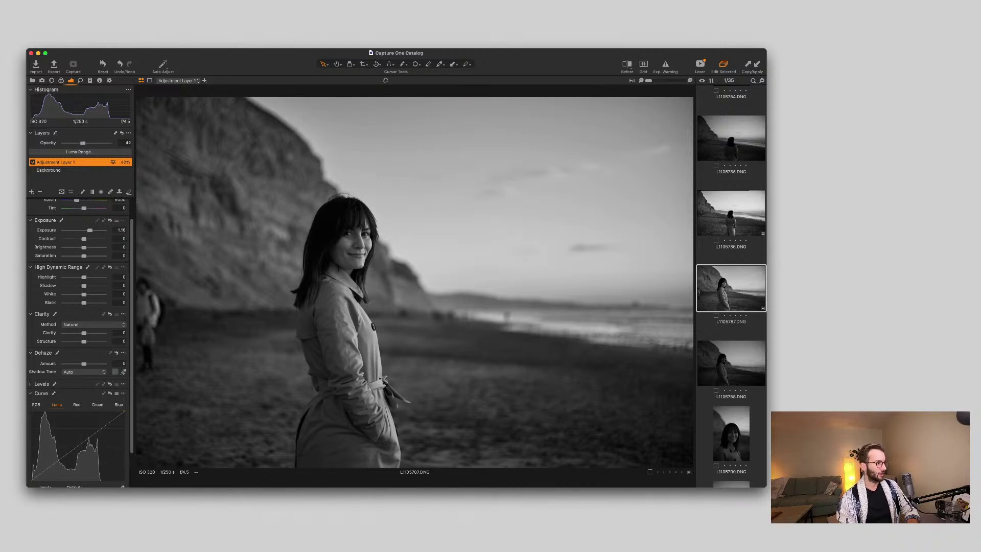
pyautogui.moveTo(83, 143); pyautogui.dragTo(110, 143)
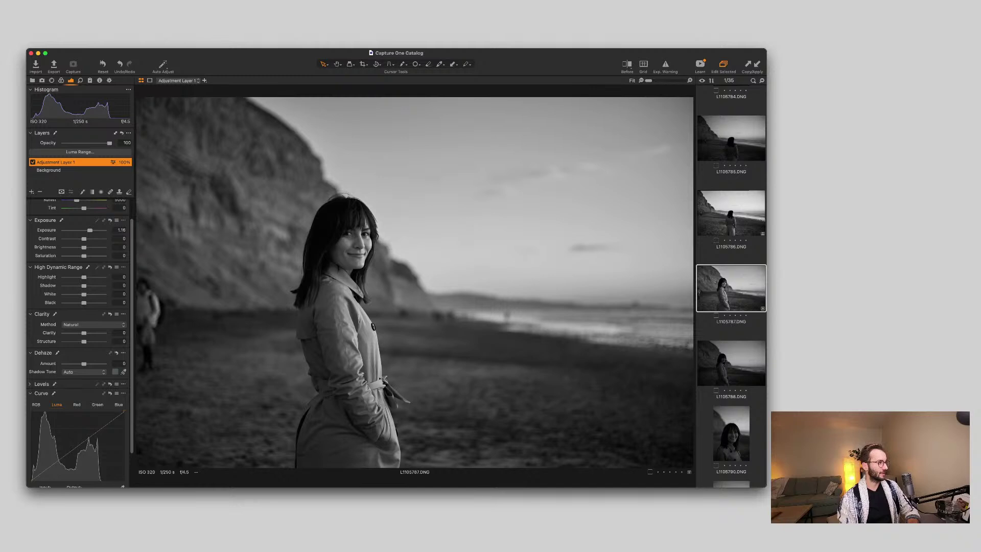
pyautogui.click(48, 170)
pyautogui.click(55, 162)
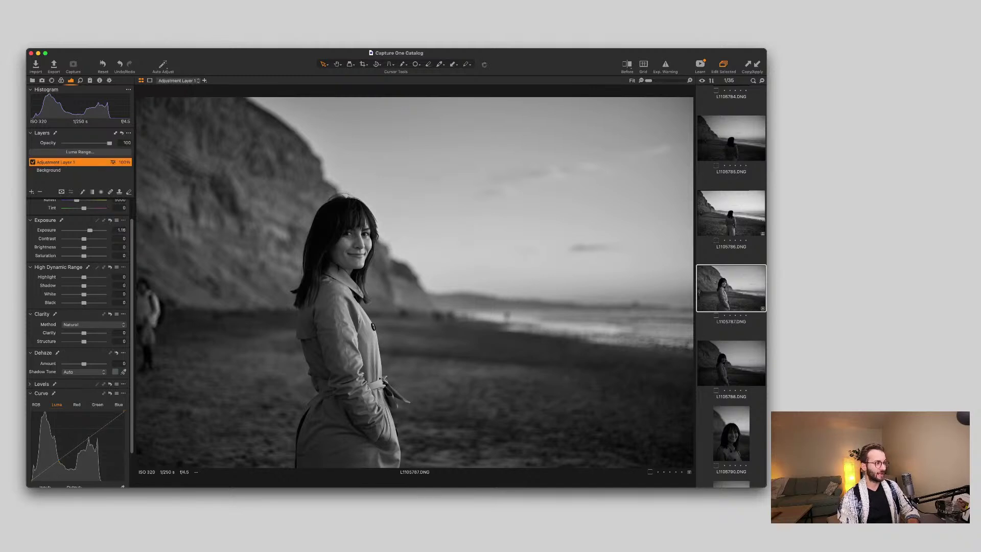
pyautogui.moveTo(109, 143); pyautogui.dragTo(85, 143)
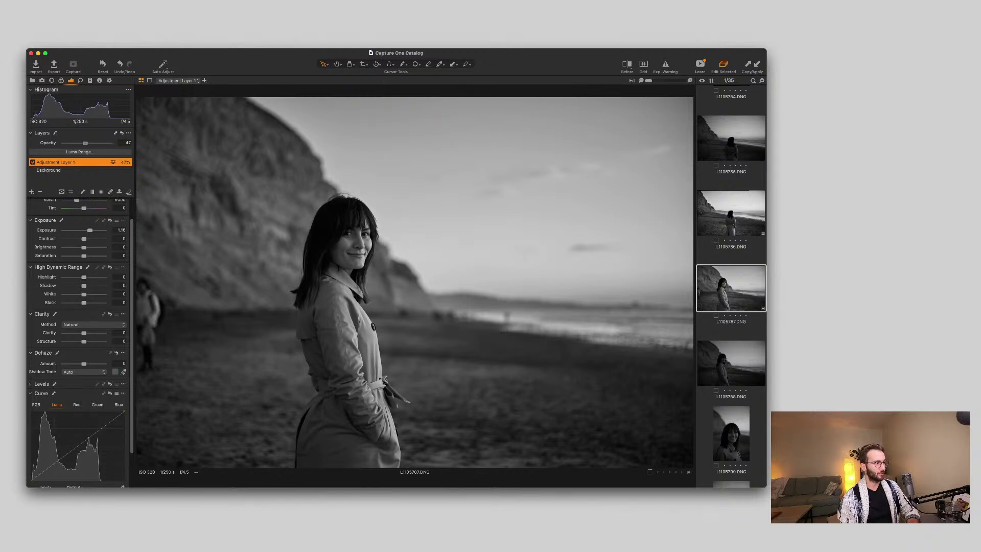
pyautogui.press('super+z')
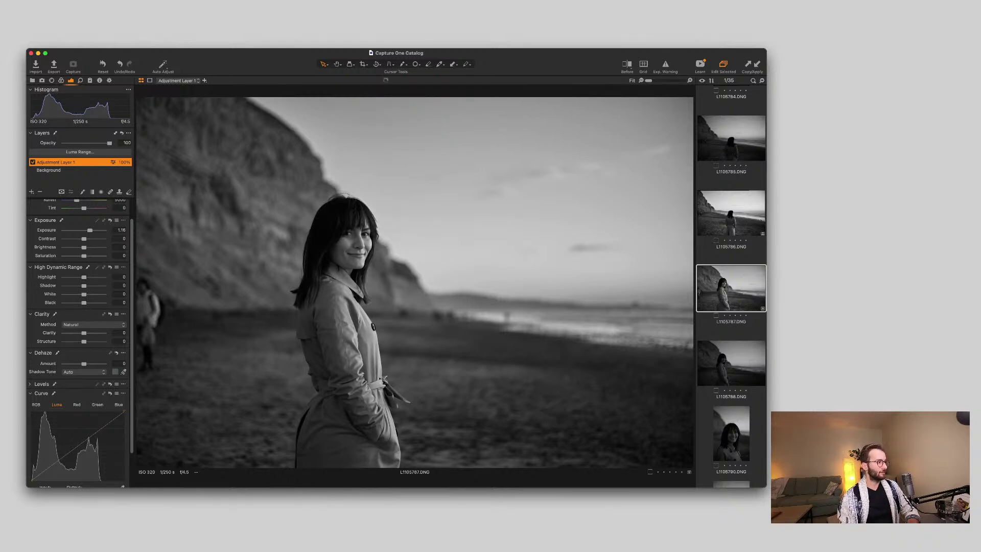
pyautogui.click(48, 170)
pyautogui.click(55, 162)
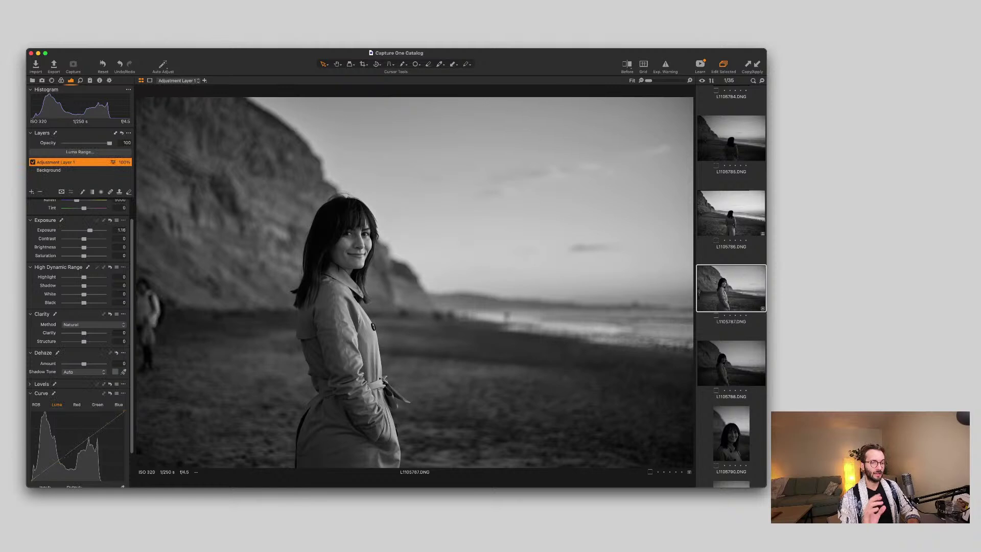
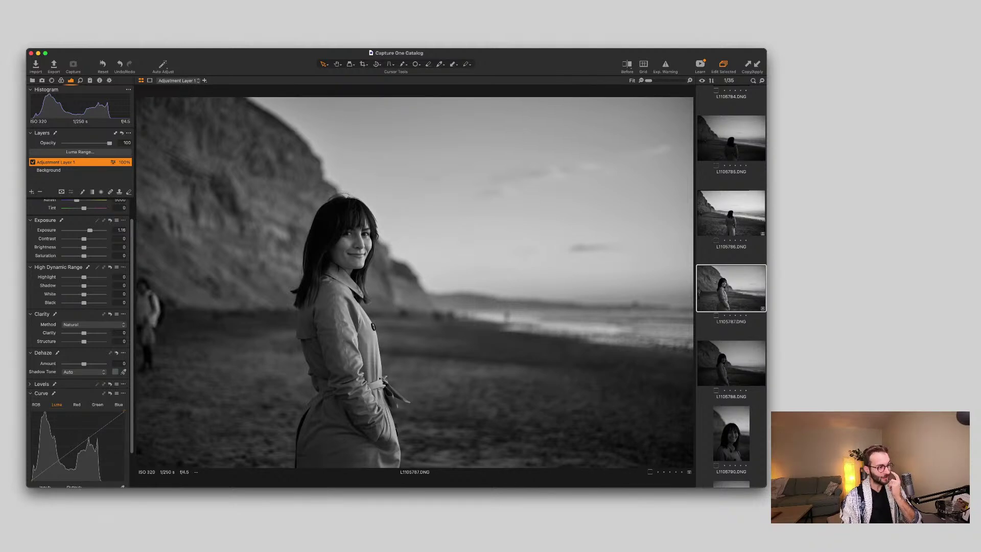
# Apply the copied adjustments to the smiling close-up portrait L1105792.DNG and set its Exposure to 0.78.
pyautogui.click(731, 363)
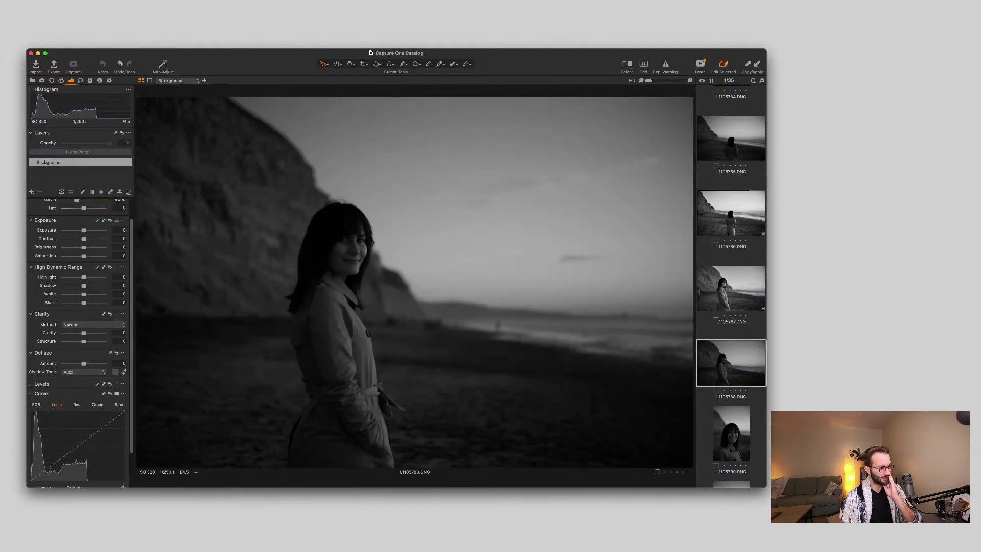
pyautogui.scroll(-1, 731, 286)
pyautogui.press('Up')
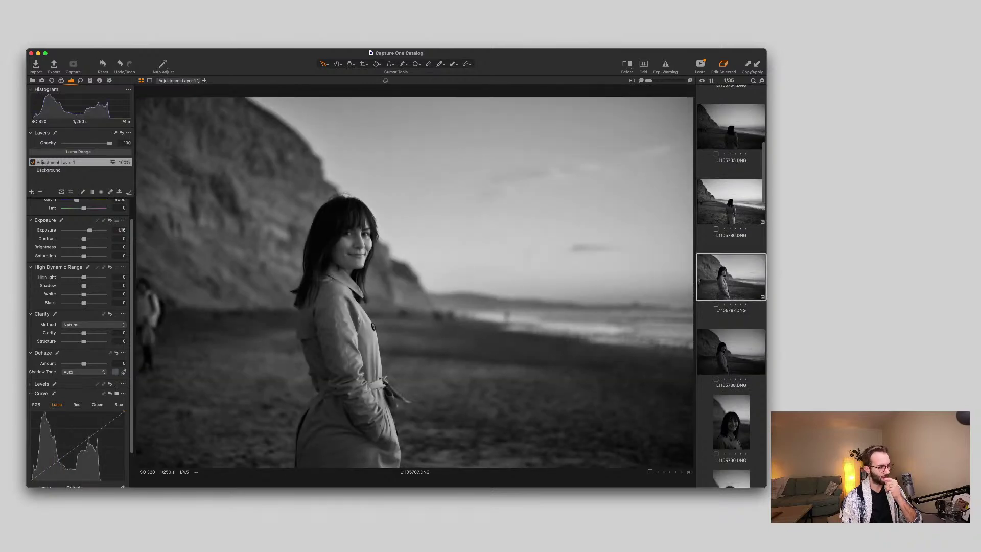
pyautogui.press('Down')
pyautogui.press('Down')
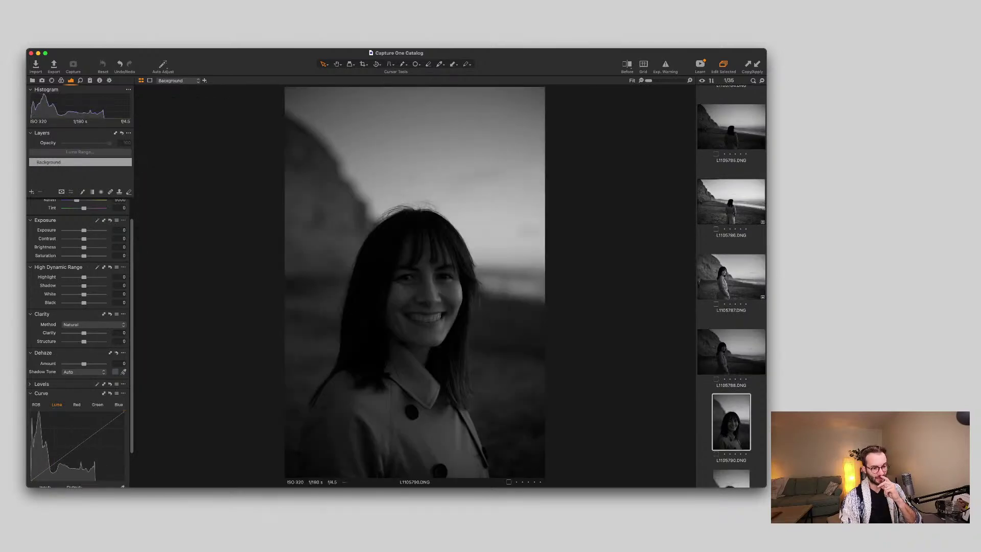
pyautogui.press('Down')
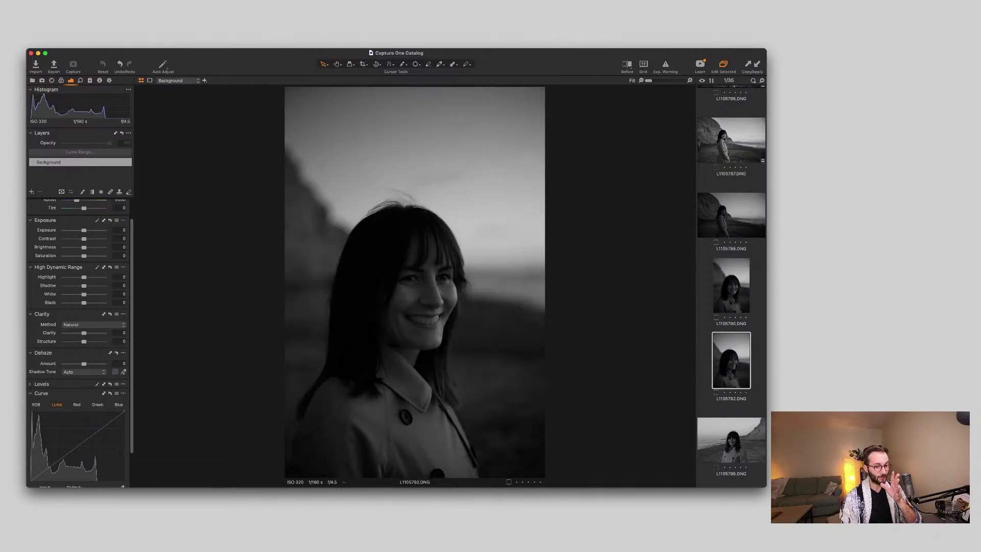
pyautogui.press('Up')
pyautogui.press('Down')
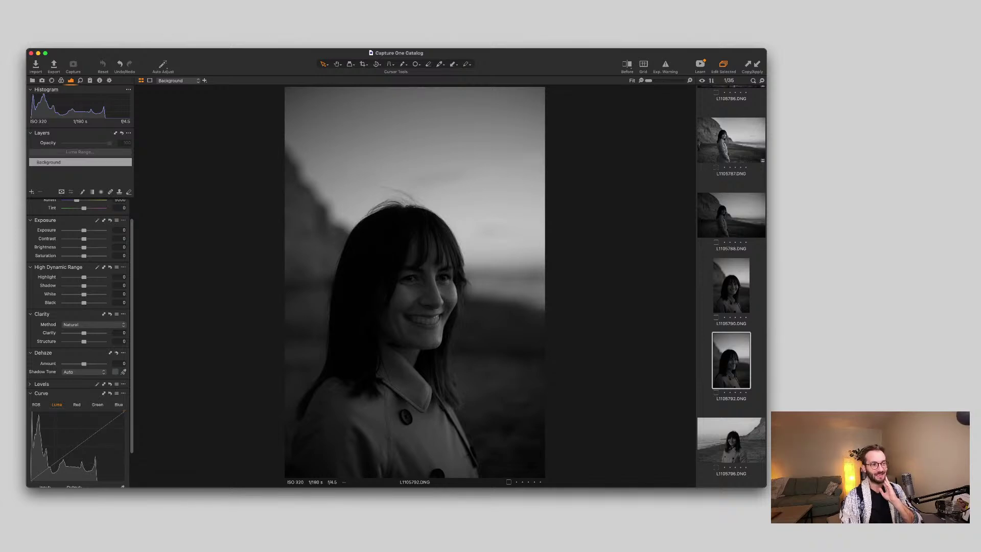
pyautogui.press('super+shift+a')
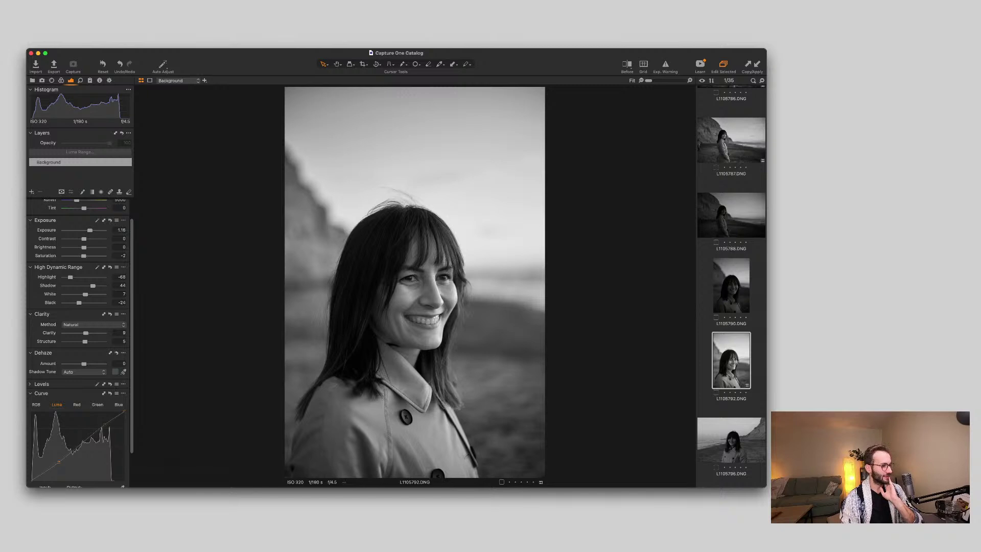
pyautogui.moveTo(90, 230); pyautogui.dragTo(88, 230)
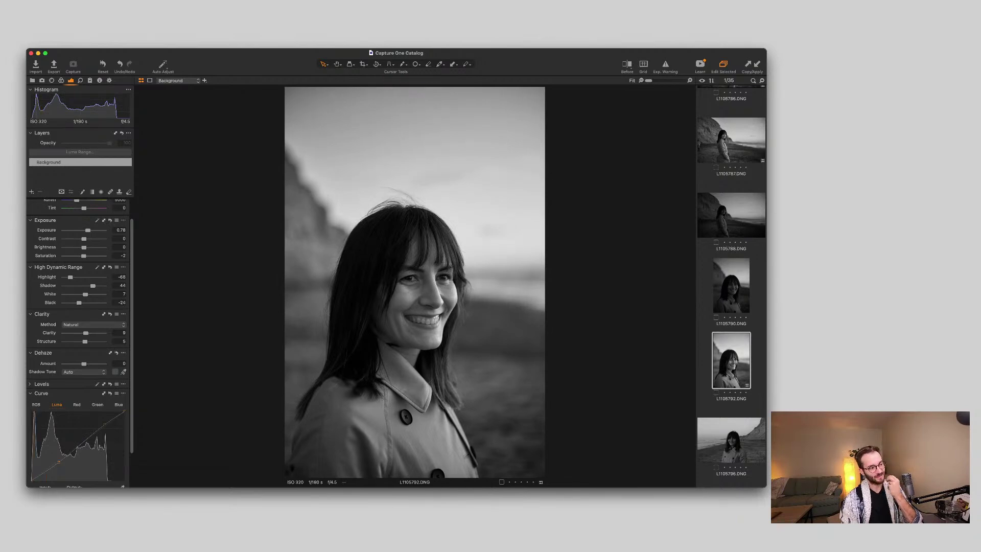
# Examine the smiling woman's face and the loose hair against the sky up close in L1105792.DNG.
pyautogui.scroll(3, 414, 305)
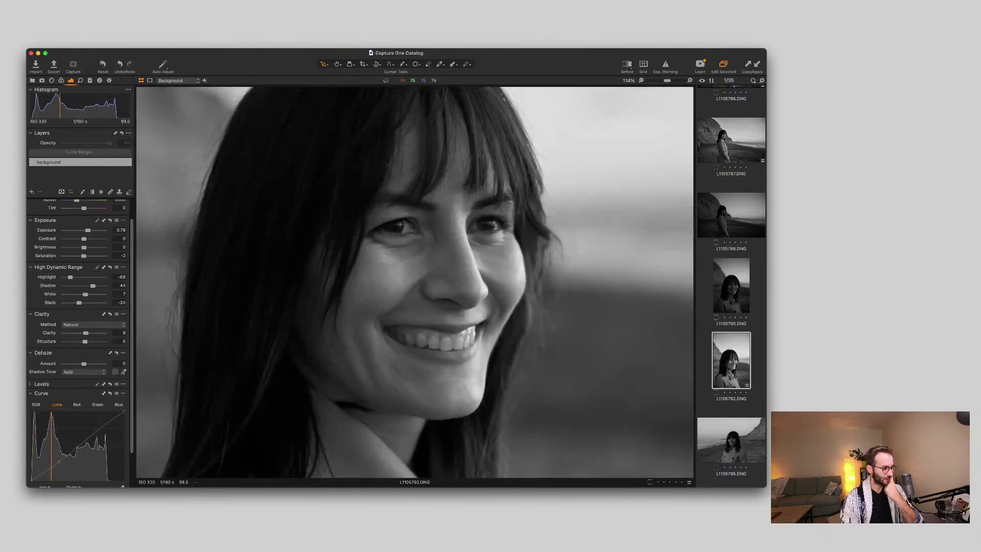
pyautogui.scroll(5, 416, 320)
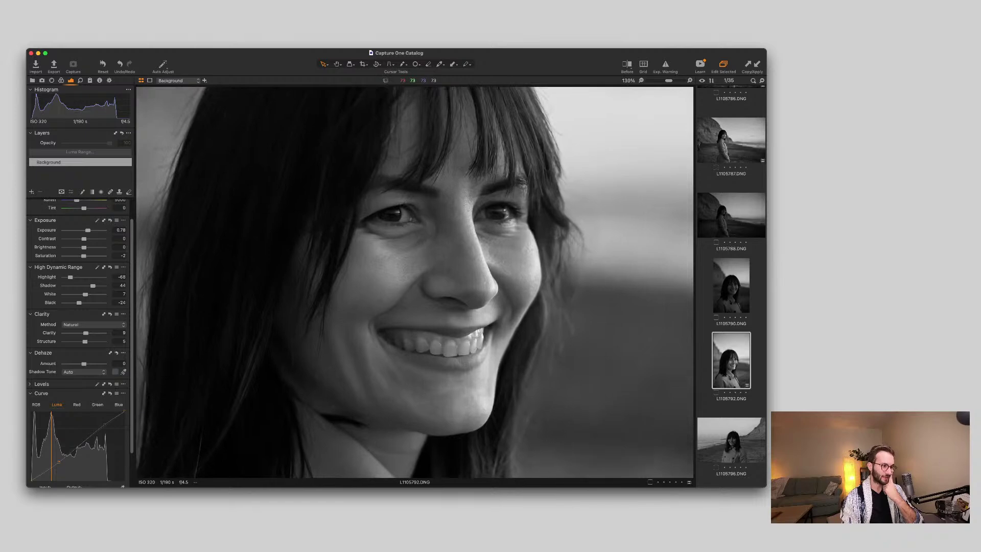
pyautogui.scroll(-5, 416, 320)
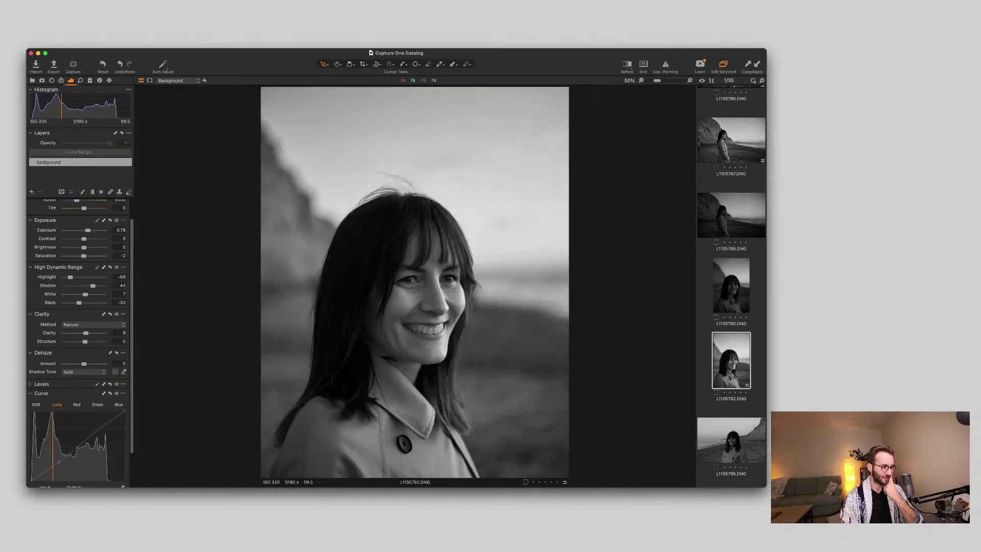
pyautogui.scroll(3, 416, 319)
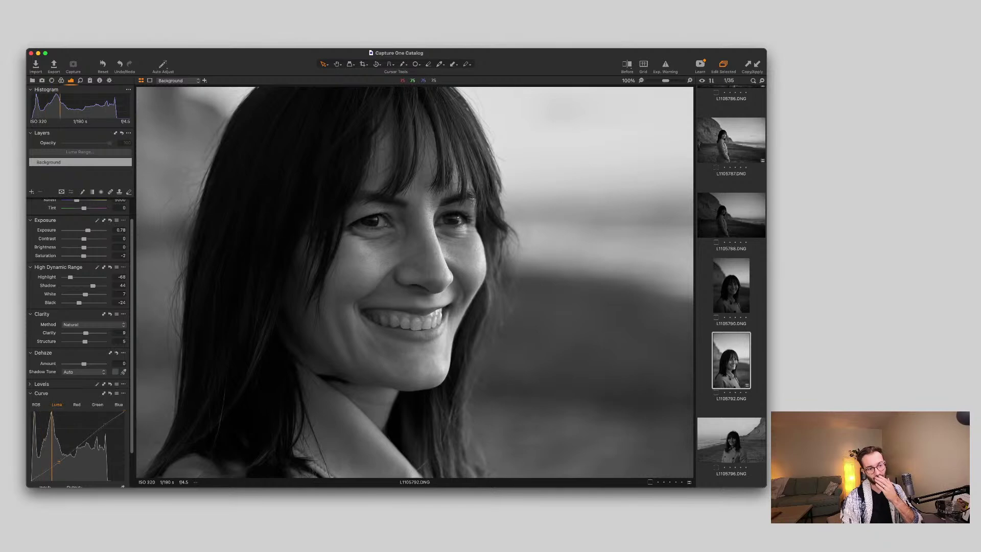
pyautogui.press('super+0')
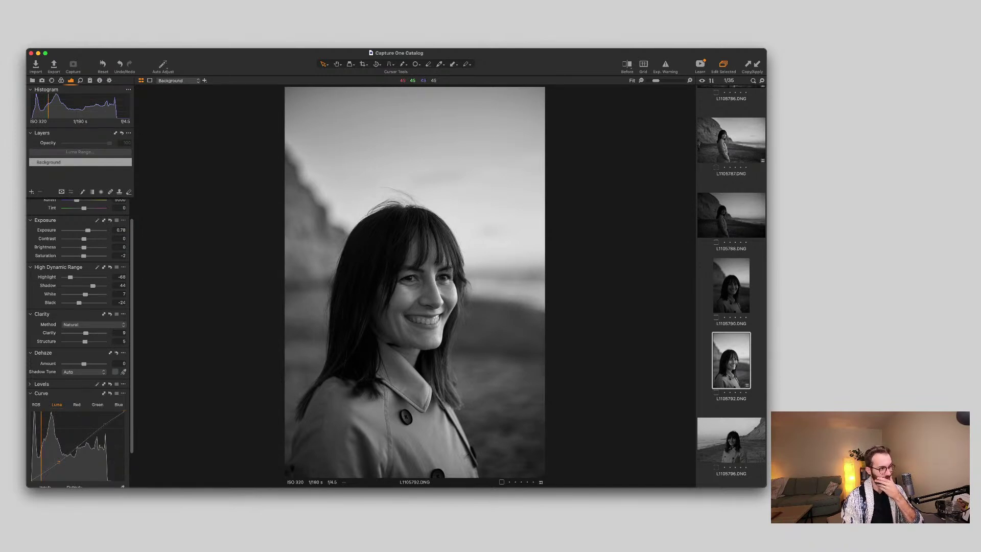
pyautogui.scroll(5, 412, 181)
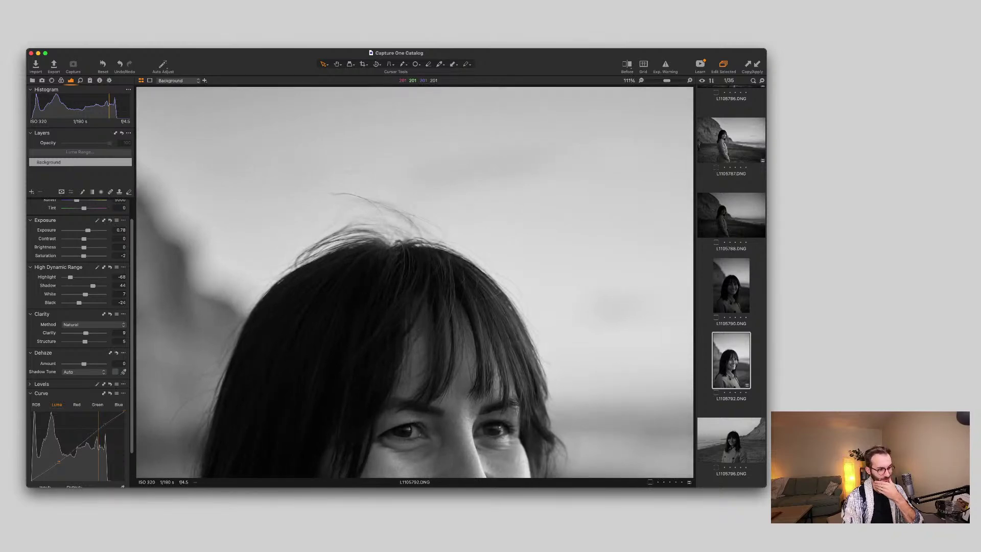
pyautogui.scroll(-5, 411, 180)
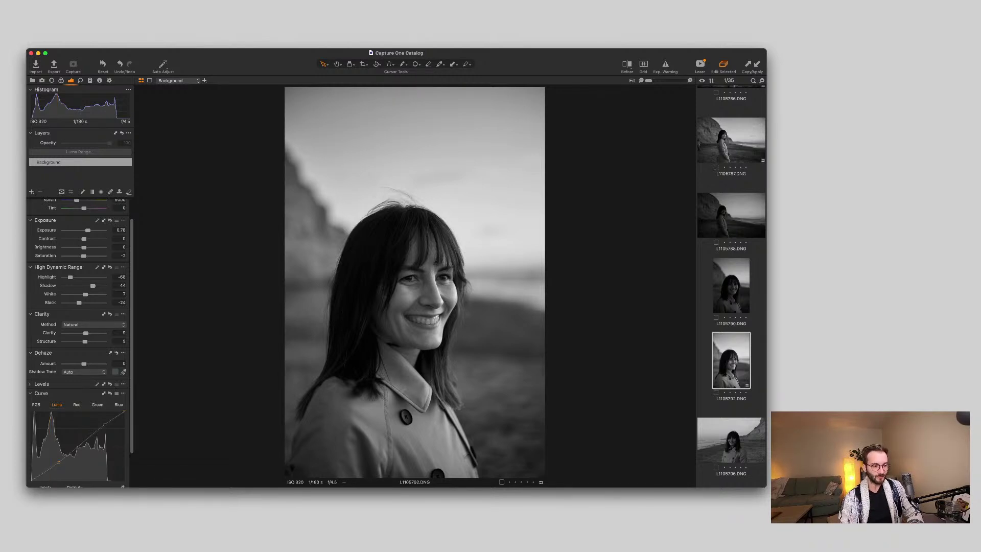
# View the walking shot L1105800.DNG and go back to the edited full-length portrait L1105783.DNG.
pyautogui.scroll(-4, 731, 286)
pyautogui.scroll(-1, 731, 286)
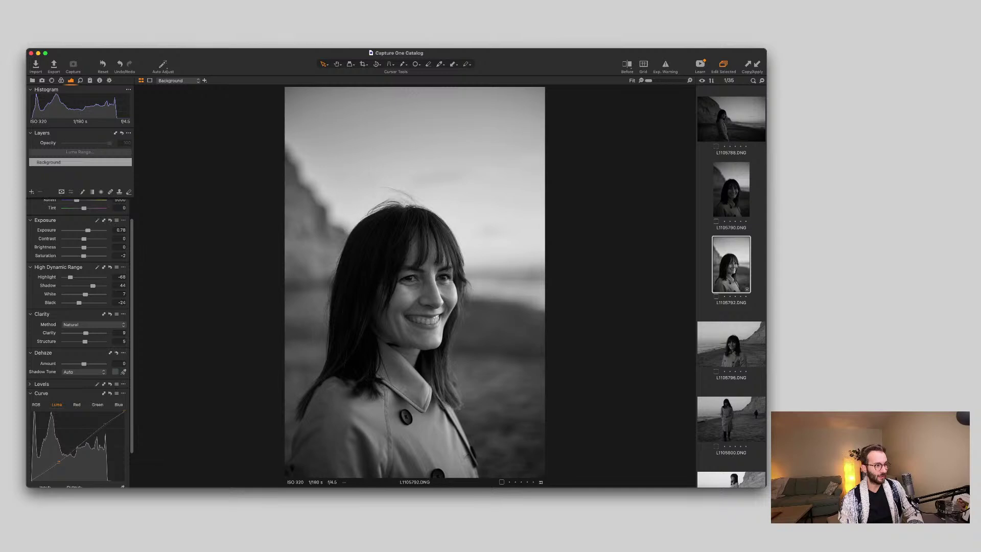
pyautogui.click(731, 419)
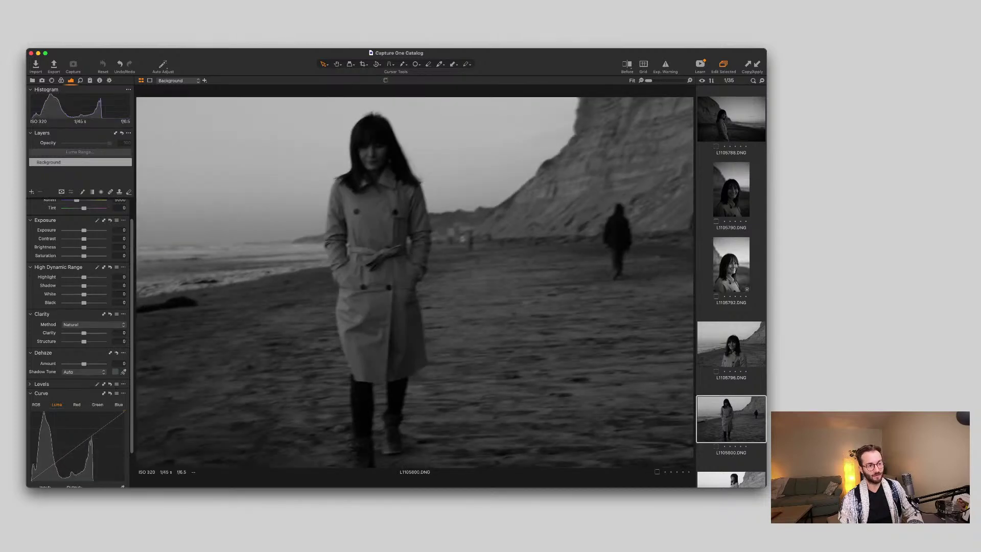
pyautogui.scroll(10, 731, 286)
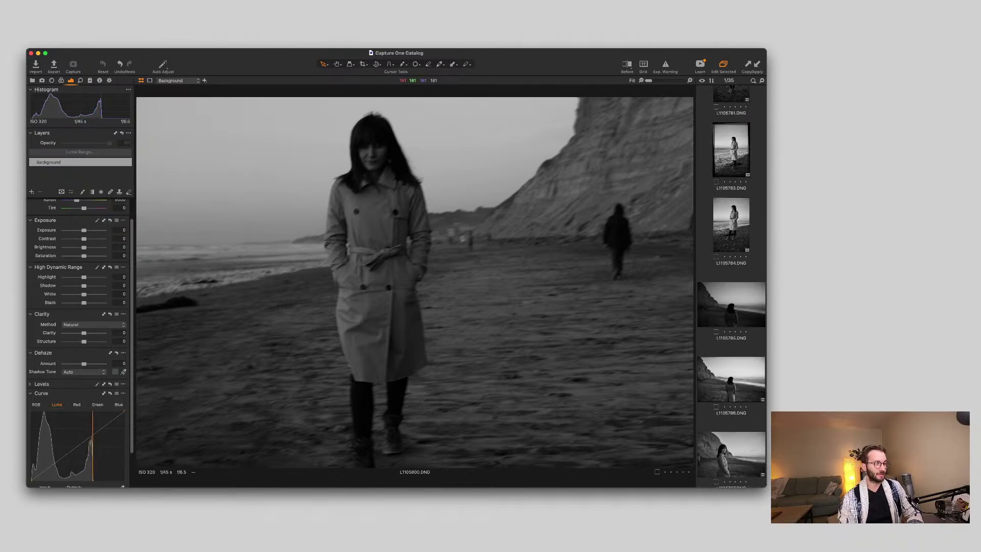
pyautogui.click(731, 149)
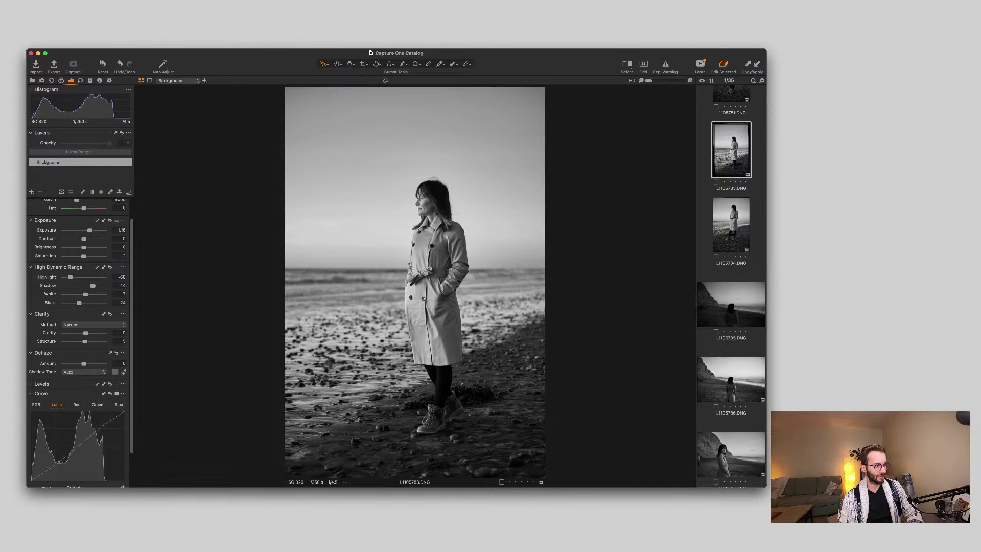
pyautogui.scroll(3, 731, 150)
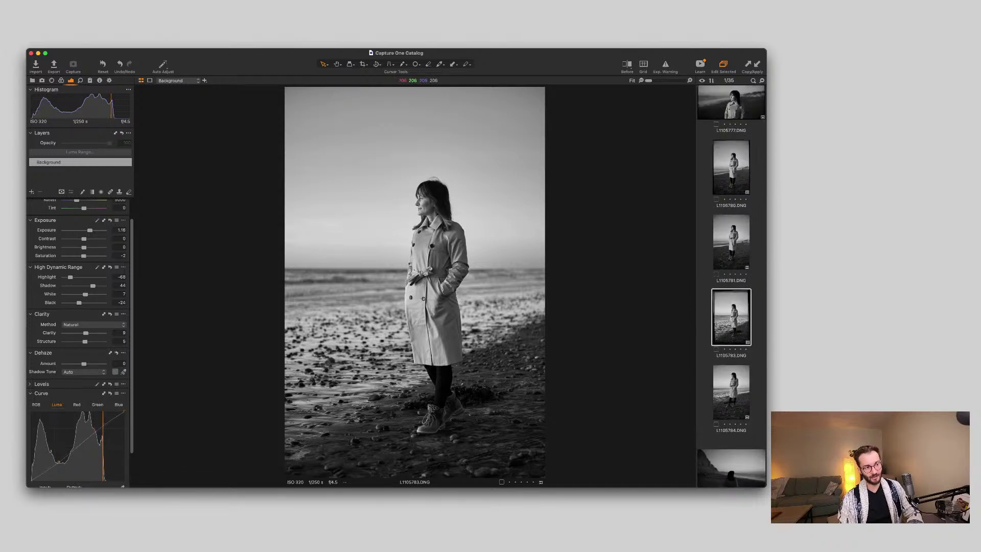
pyautogui.scroll(1, 731, 286)
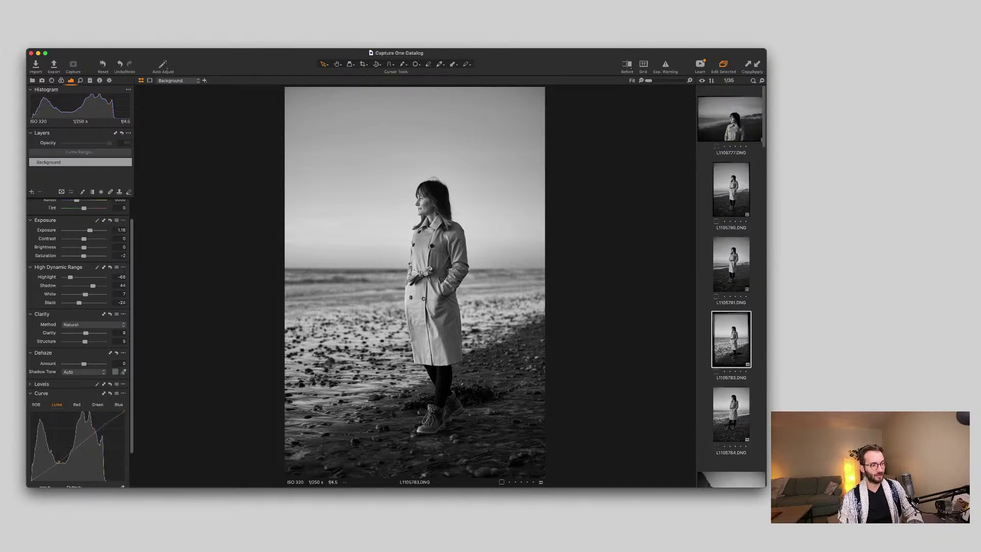
# View the half-length beach portrait L1105777.DNG, and open the unedited cliff-side standing portrait L1105808.DNG.
pyautogui.click(731, 119)
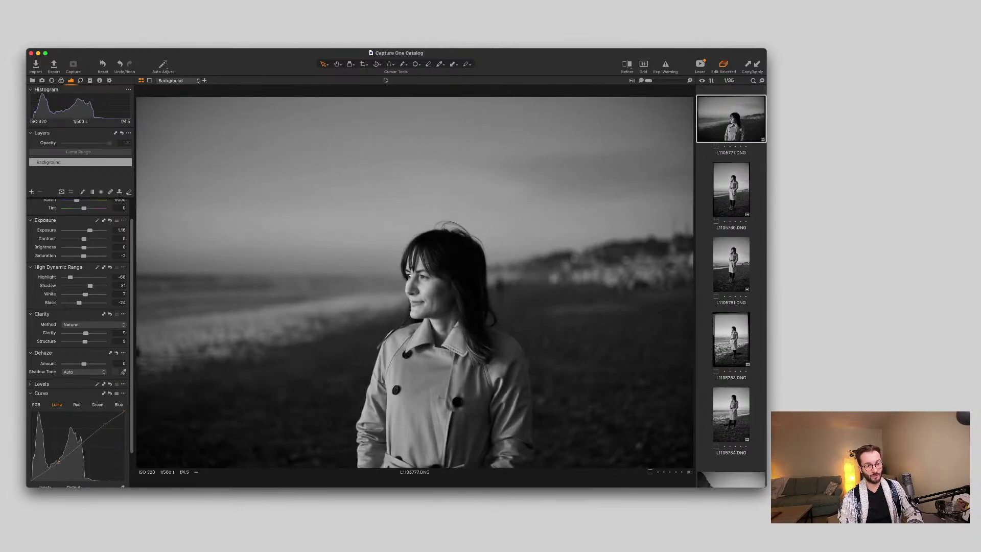
pyautogui.scroll(-5, 731, 286)
pyautogui.scroll(-5, 731, 286)
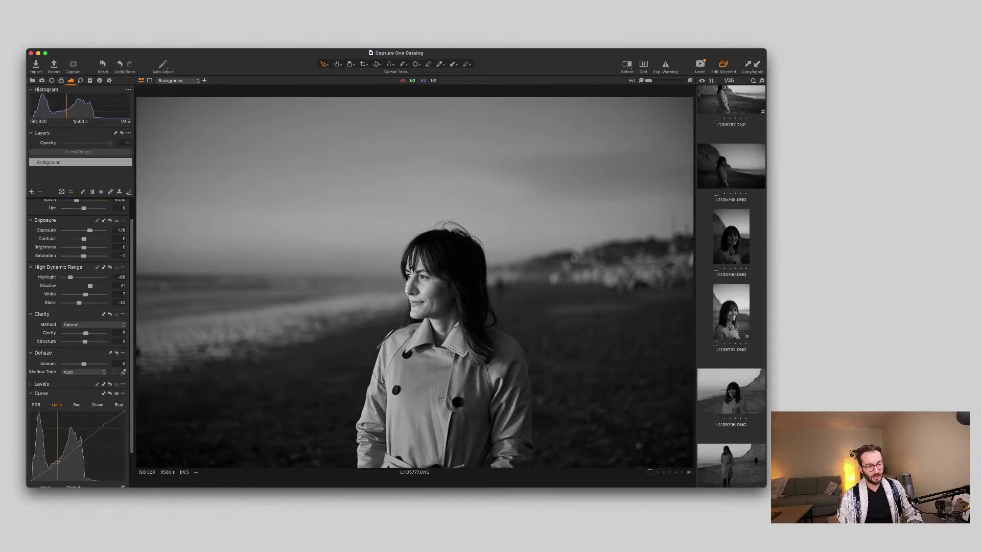
pyautogui.scroll(-5, 731, 286)
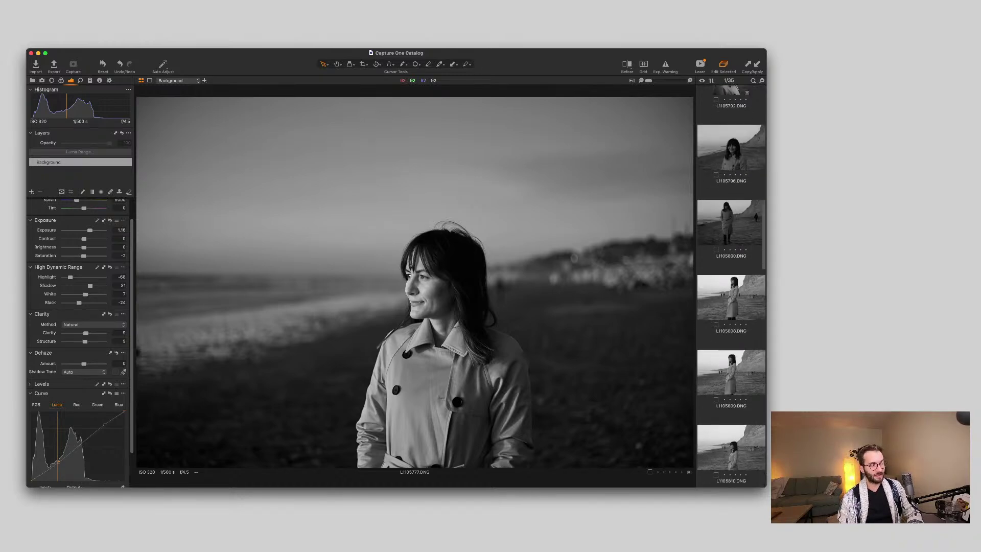
pyautogui.click(731, 298)
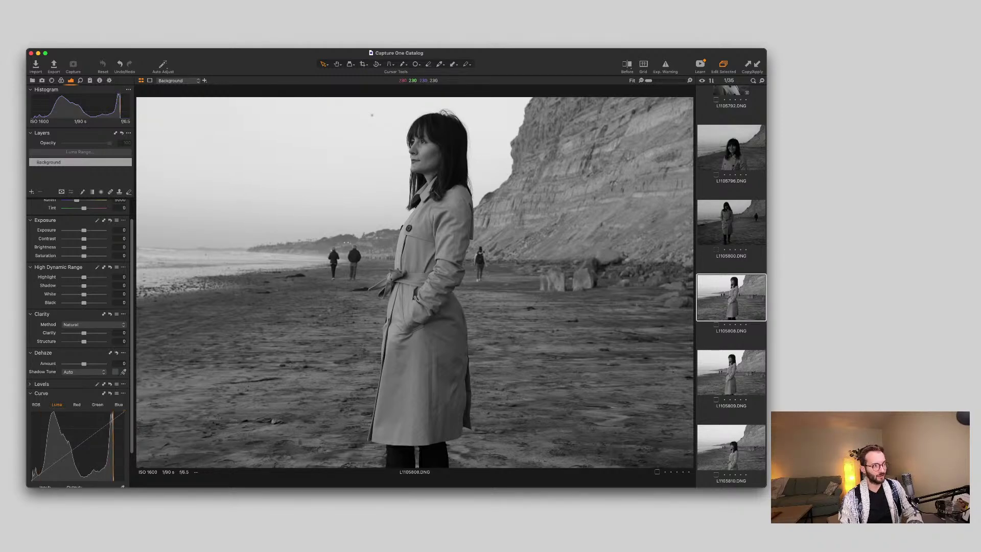
# Examine the woman's face and trench coat up close in L1105808.DNG.
pyautogui.scroll(3, 423, 155)
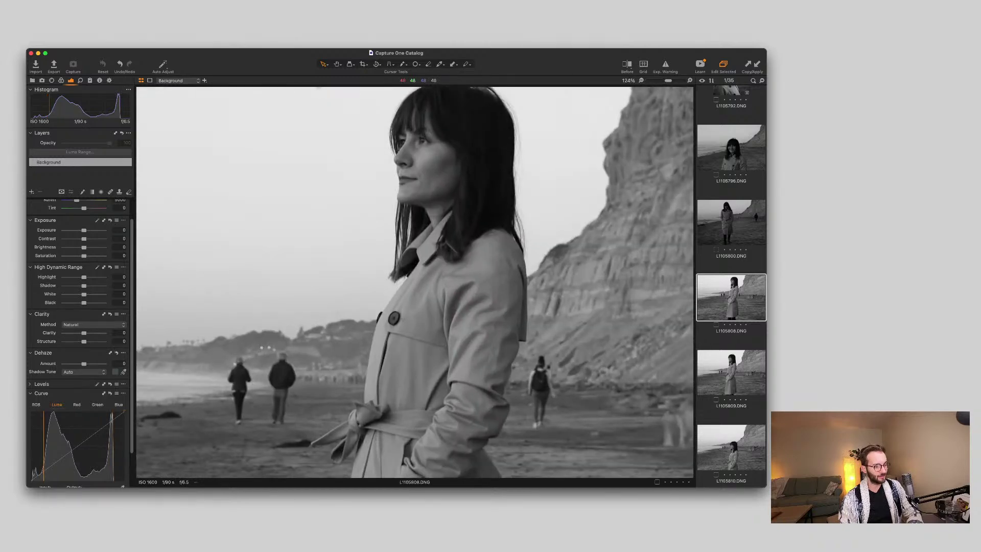
pyautogui.scroll(2, 427, 127)
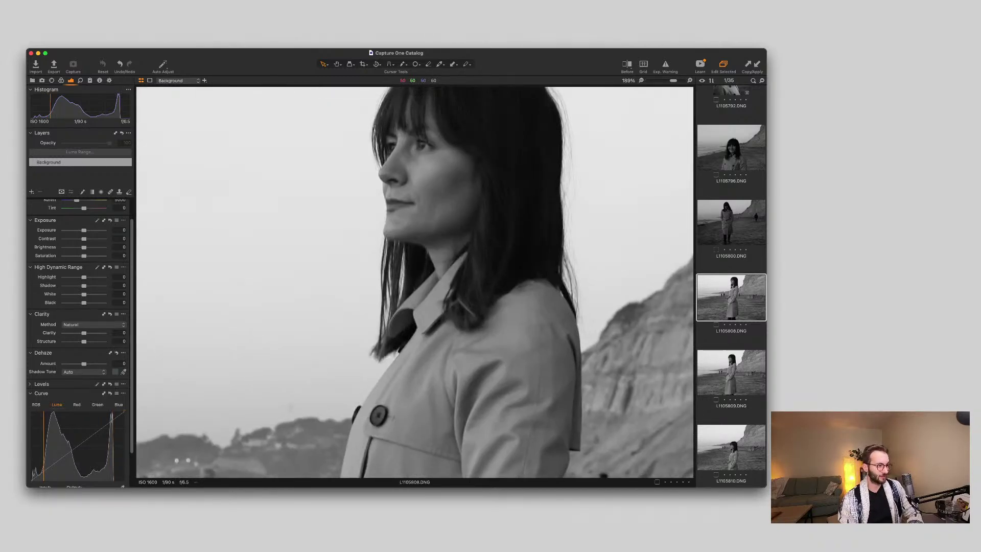
pyautogui.scroll(-5, 426, 128)
pyautogui.scroll(5, 436, 249)
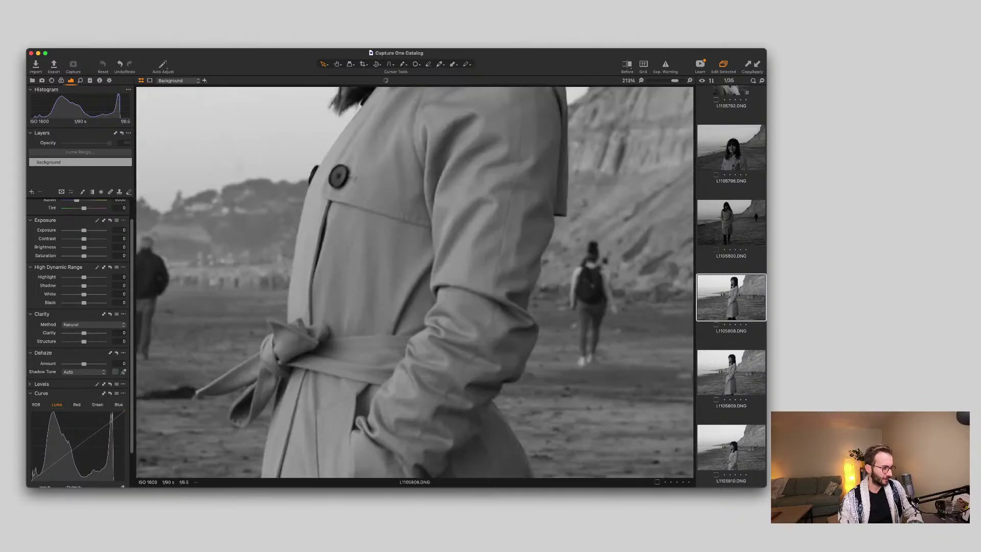
pyautogui.scroll(4, 358, 199)
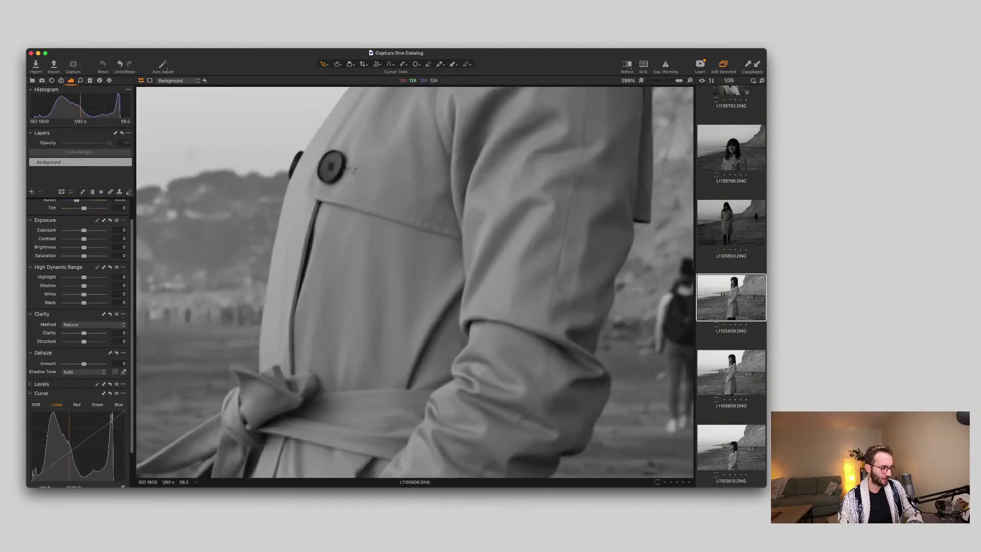
pyautogui.scroll(-5, 353, 159)
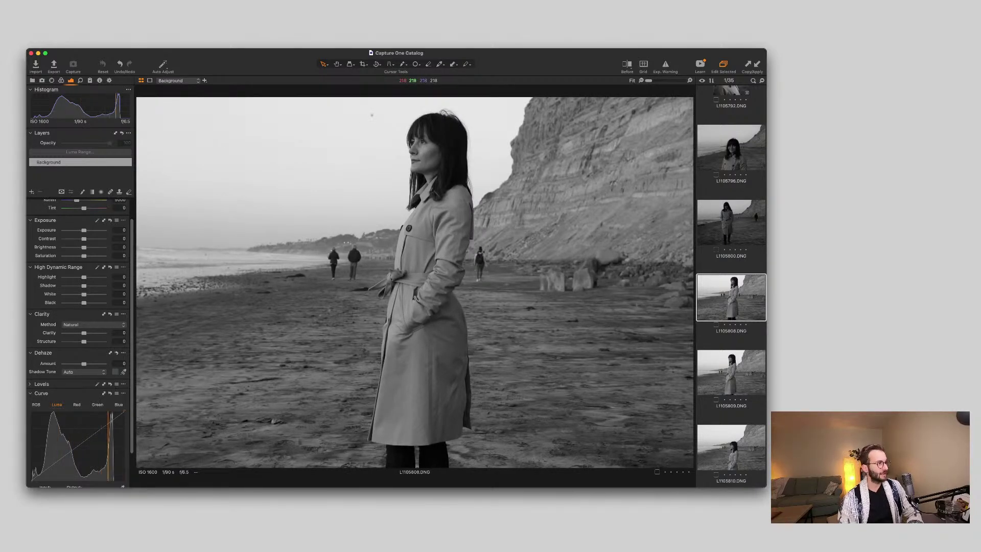
# Choose the neighbouring cliff-side portrait L1105809.DNG and straighten it along the sea horizon.
pyautogui.press('Right')
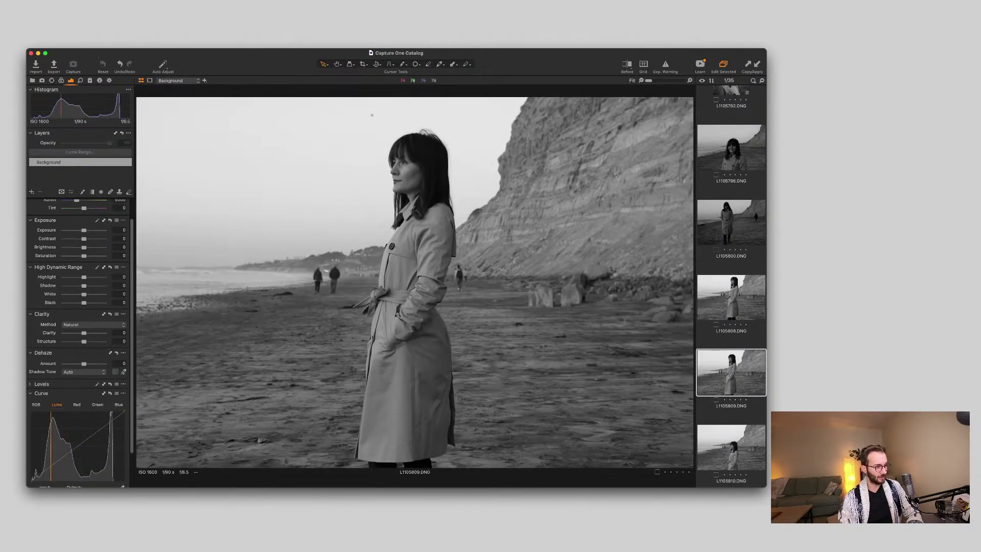
pyautogui.press('Right')
pyautogui.press('Left')
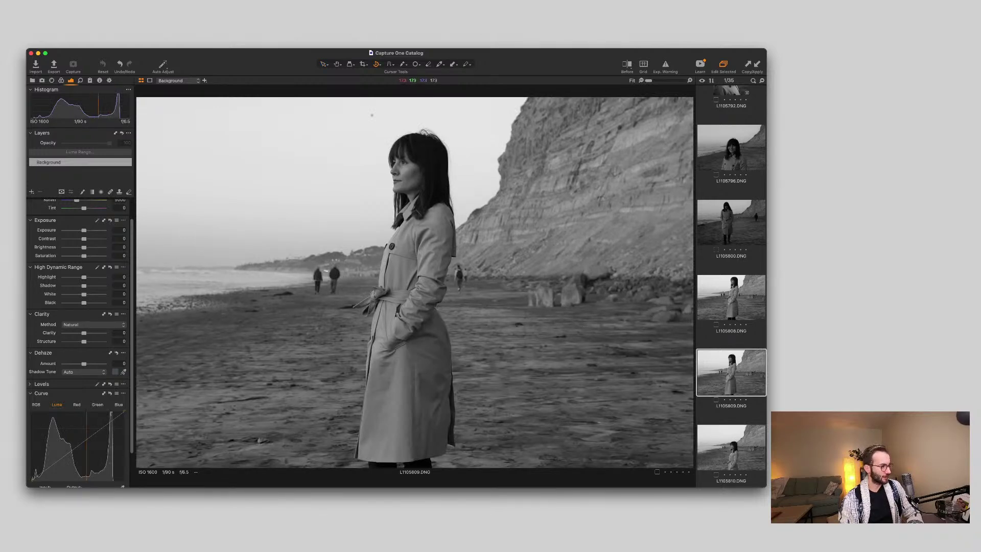
pyautogui.moveTo(225, 266); pyautogui.dragTo(245, 267)
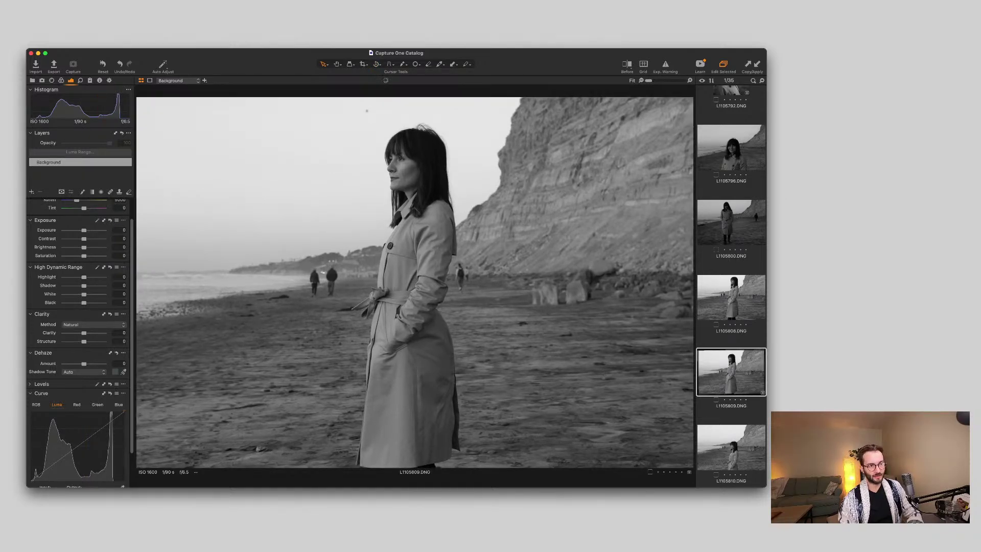
# Apply the copied adjustments to L1105809.DNG and set its Shadow to -3 and Exposure to 0.4, checking the face up close.
pyautogui.press('super+shift+a')
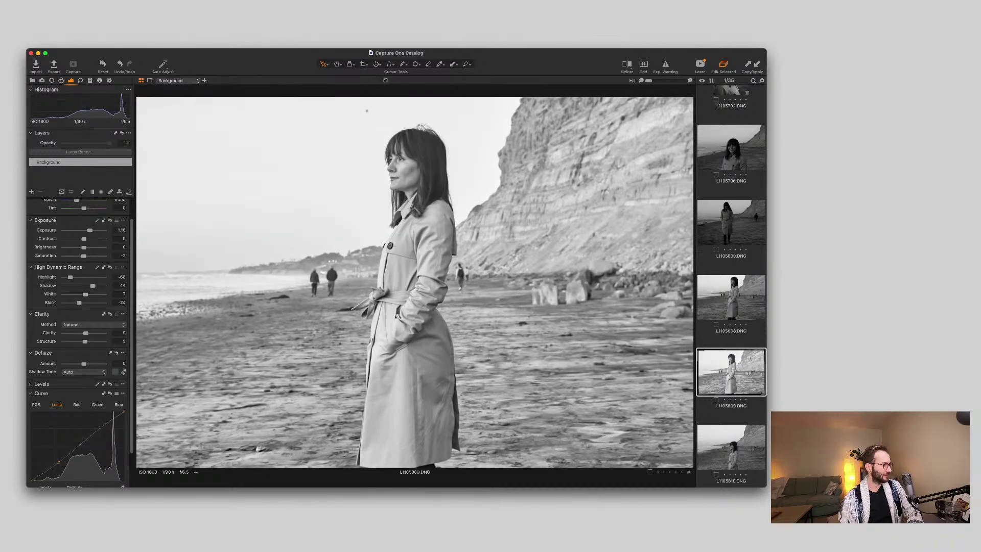
pyautogui.moveTo(93, 286); pyautogui.dragTo(84, 286)
pyautogui.scroll(1, 84, 286)
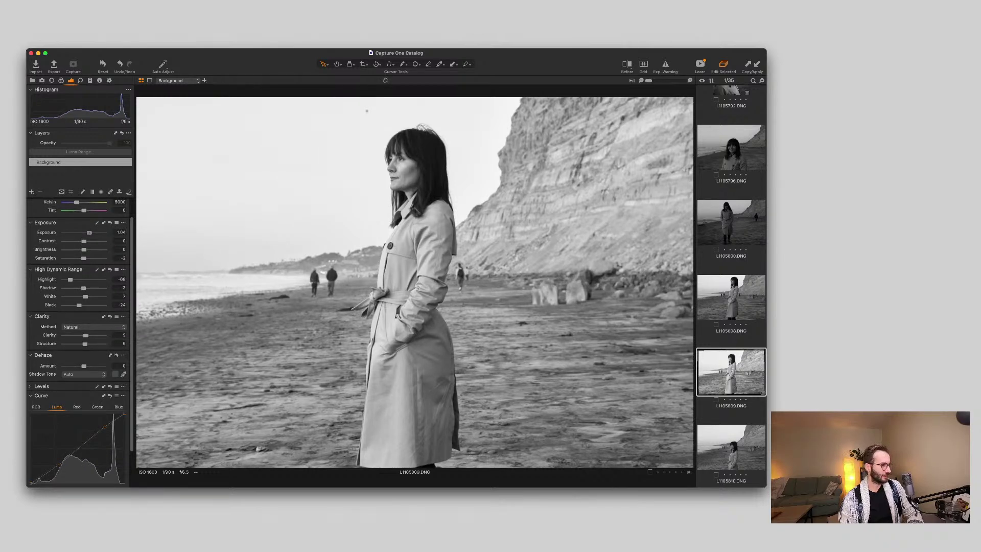
pyautogui.moveTo(87, 232); pyautogui.dragTo(86, 232)
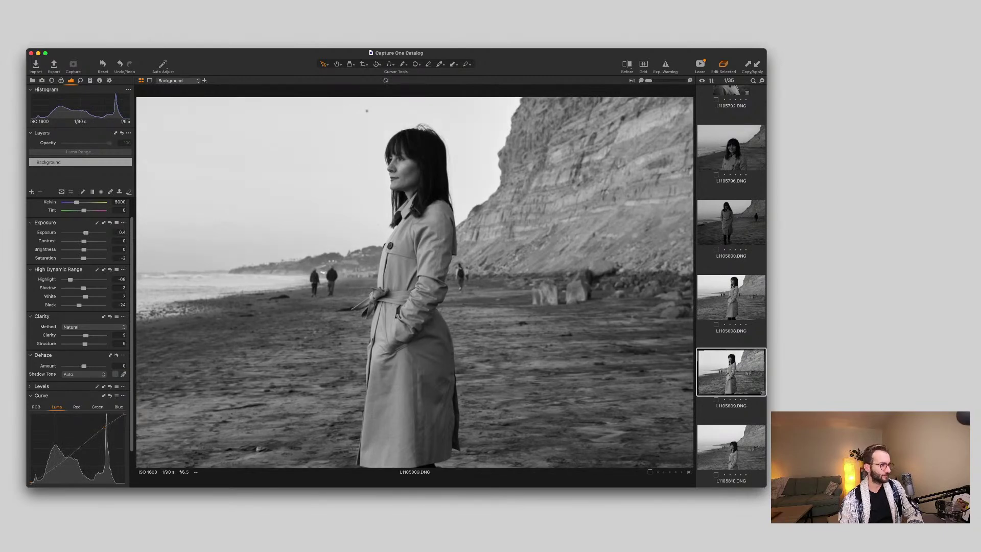
pyautogui.scroll(2, 381, 148)
pyautogui.scroll(2, 381, 149)
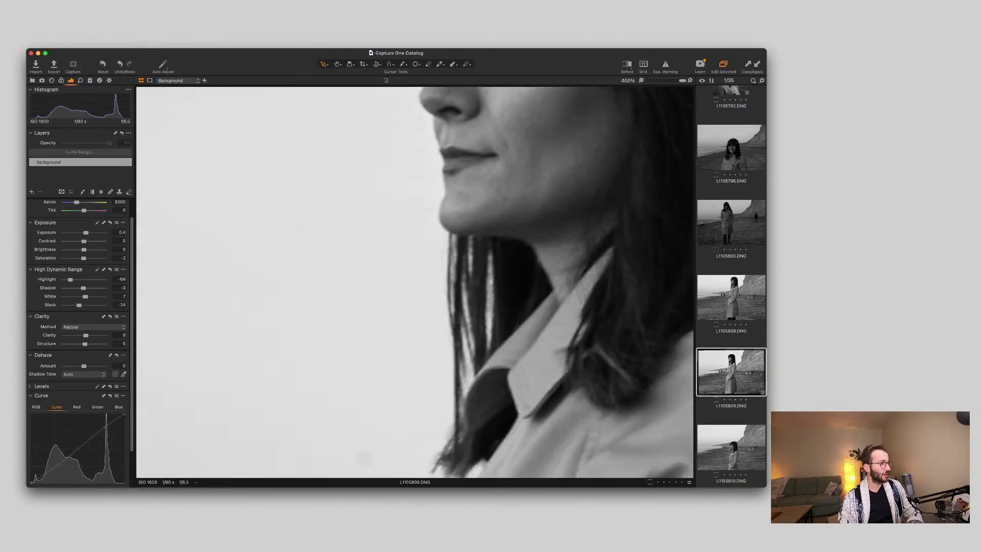
pyautogui.scroll(-4, 381, 148)
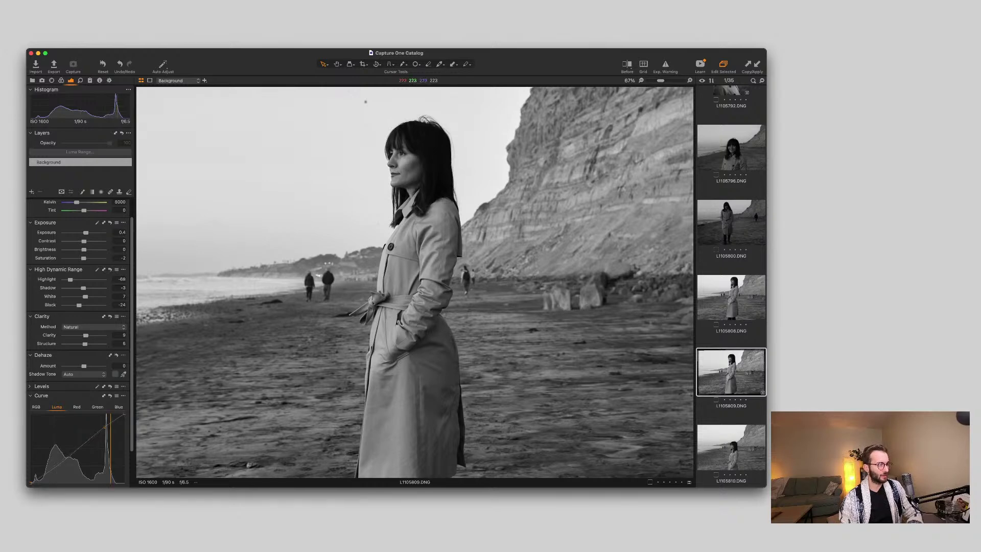
pyautogui.scroll(-1, 381, 149)
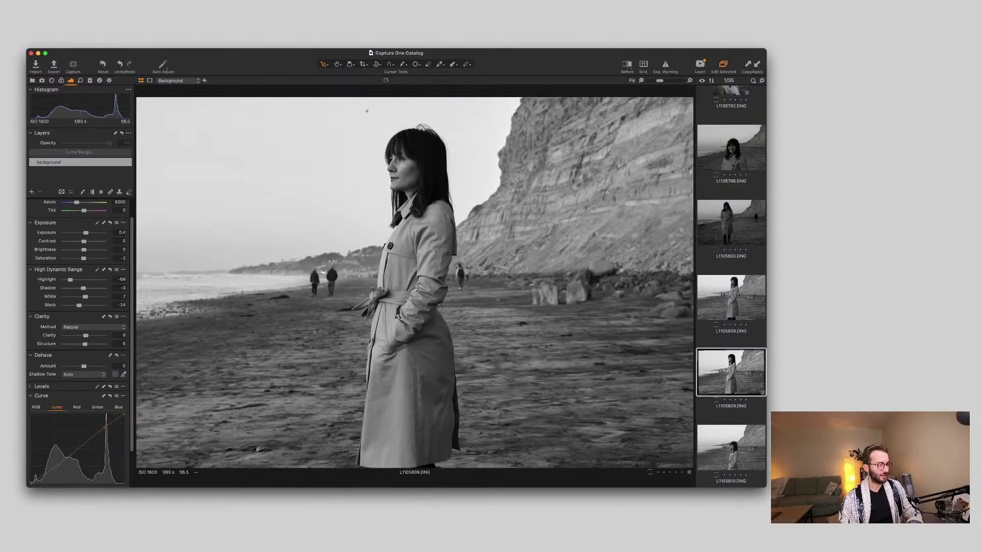
# Place spot removals over the dust marks in the sky beside the woman in L1105809.DNG.
pyautogui.press('o')
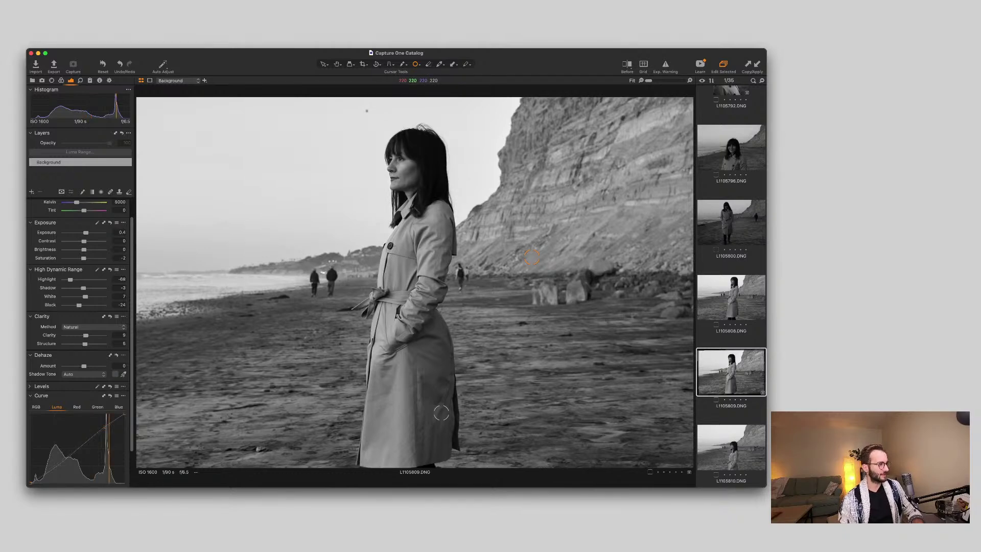
pyautogui.scroll(5, 240, 179)
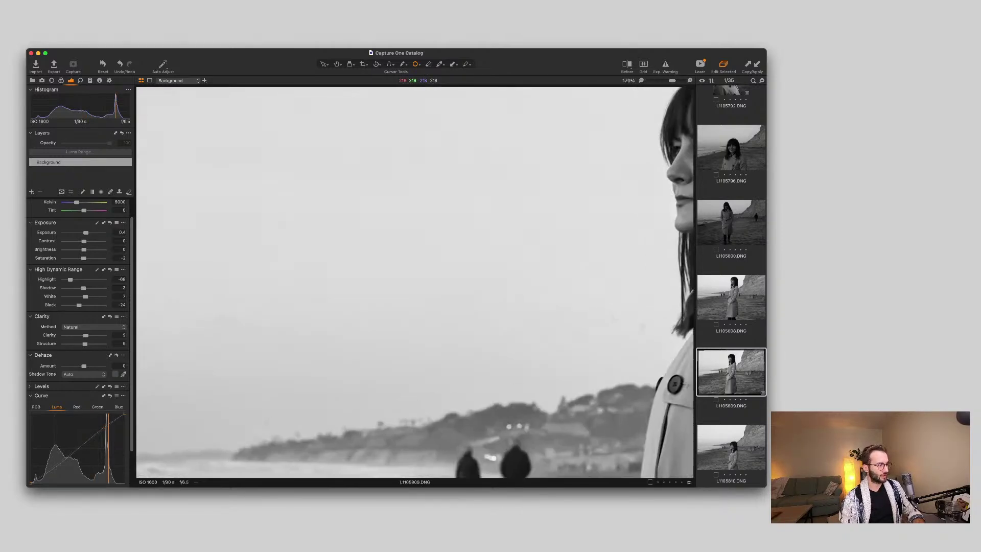
pyautogui.moveTo(240, 179); pyautogui.dragTo(347, 259)
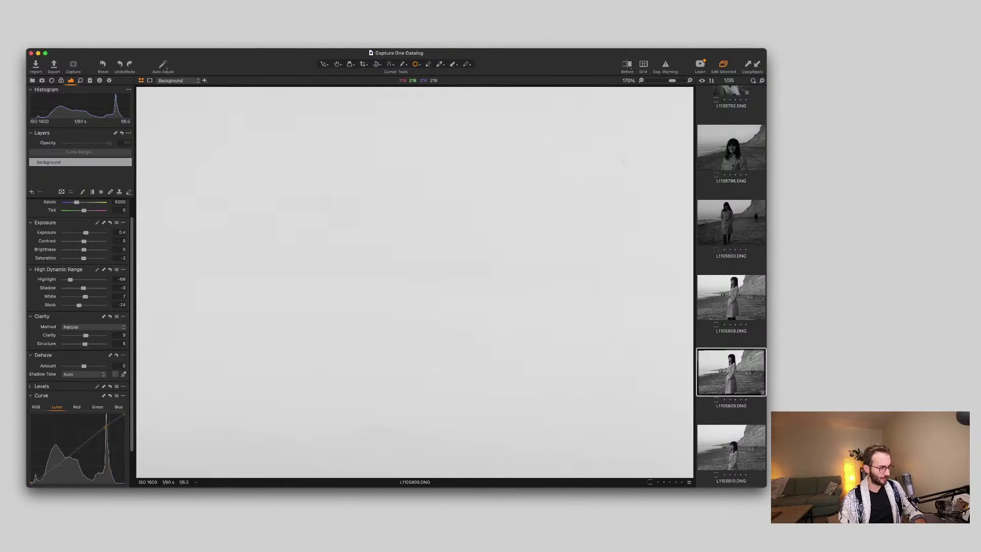
pyautogui.click(327, 200)
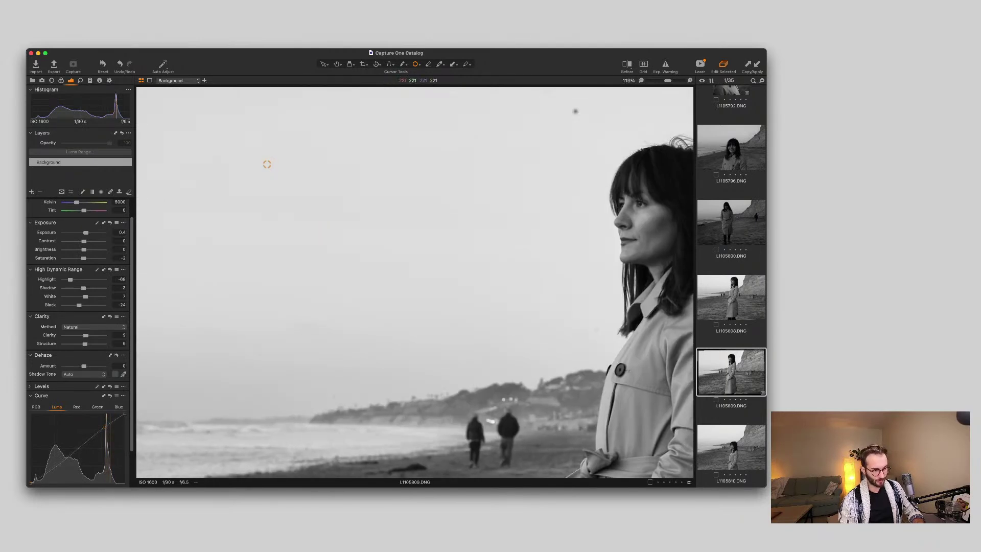
pyautogui.click(598, 329)
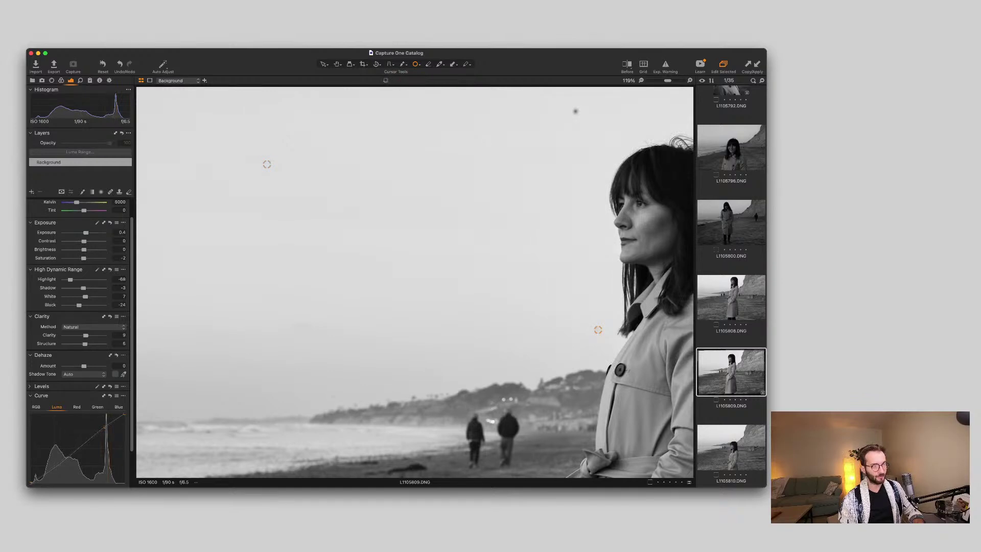
pyautogui.click(576, 111)
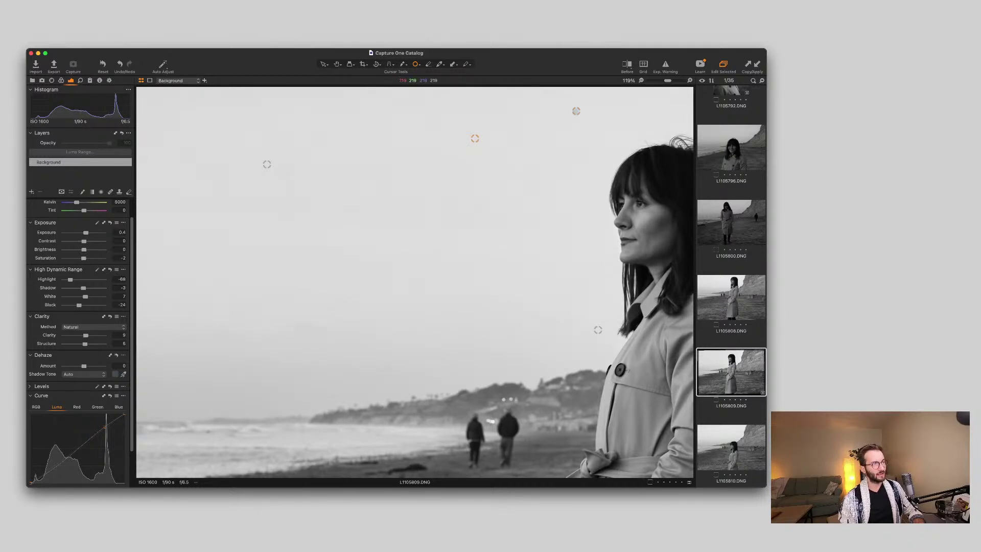
pyautogui.press('v')
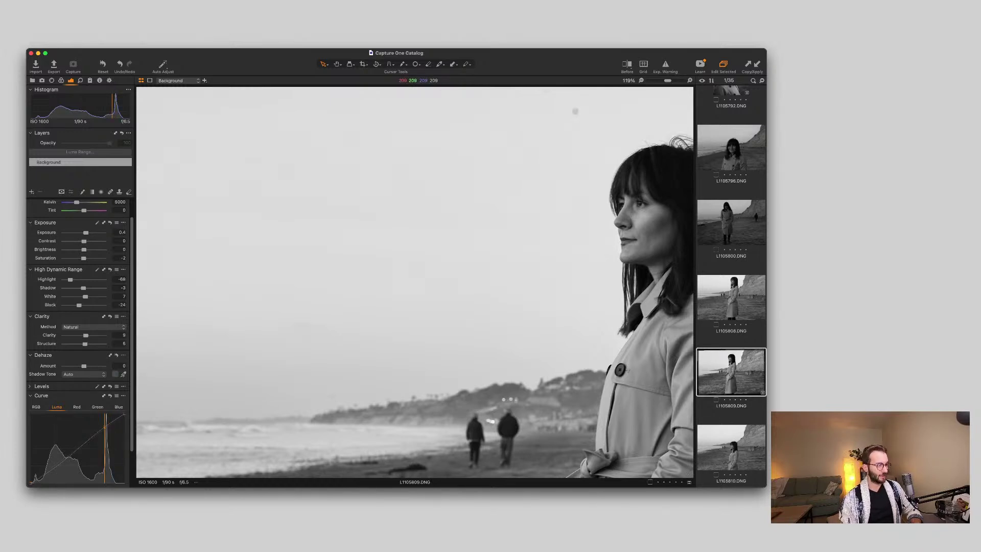
# Cover the dark dust mark in the sky near the woman's forehead with a larger spot removal.
pyautogui.scroll(-2, 415, 282)
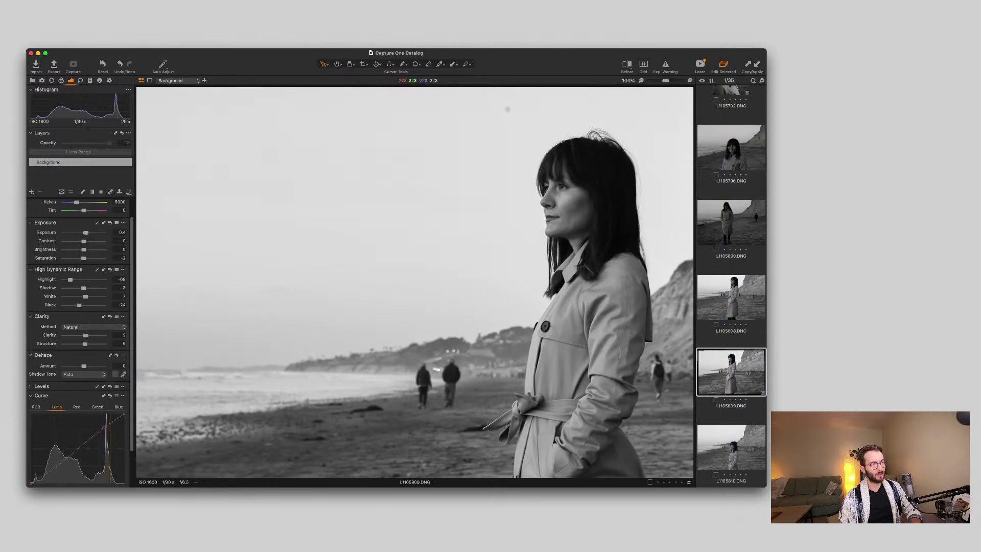
pyautogui.press('o')
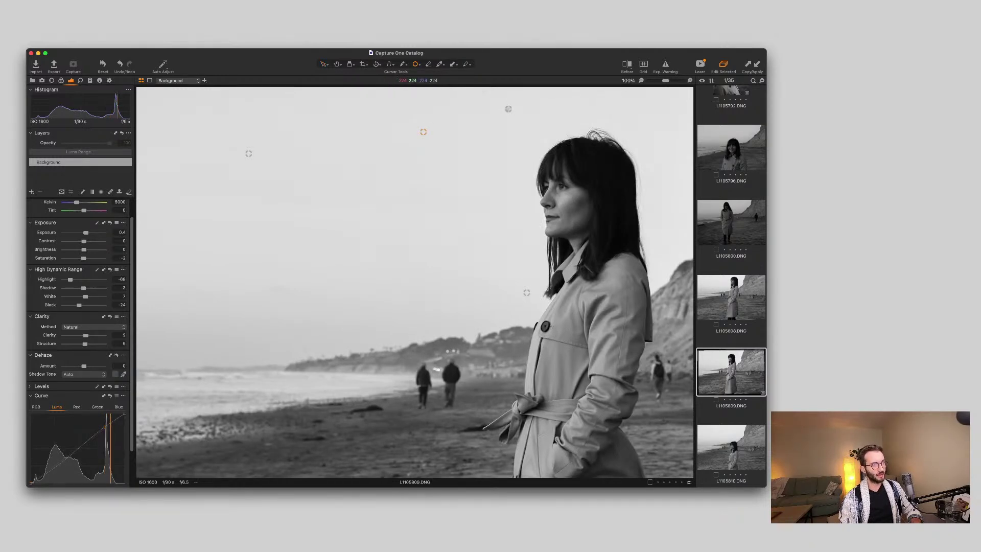
pyautogui.click(508, 109)
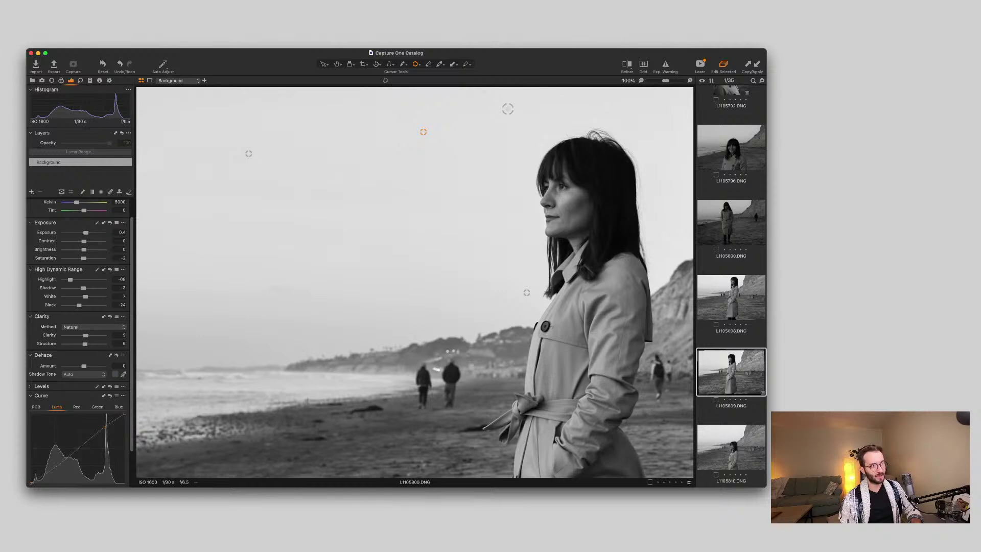
pyautogui.press('v')
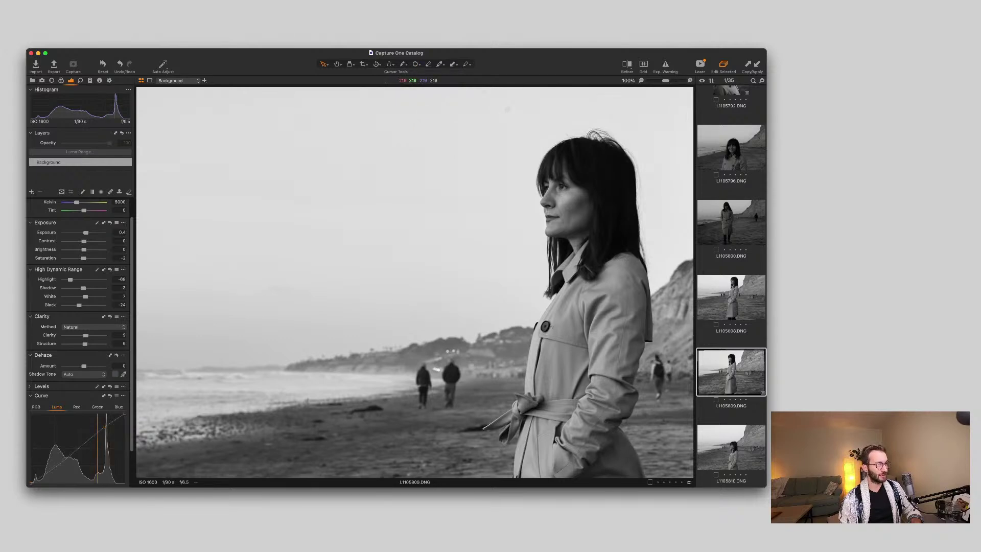
pyautogui.press('o')
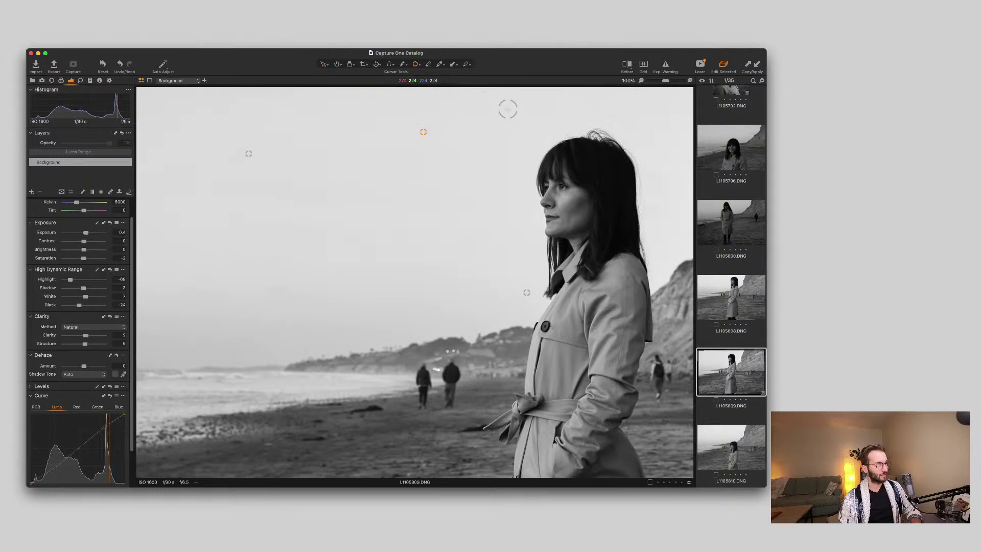
pyautogui.press('v')
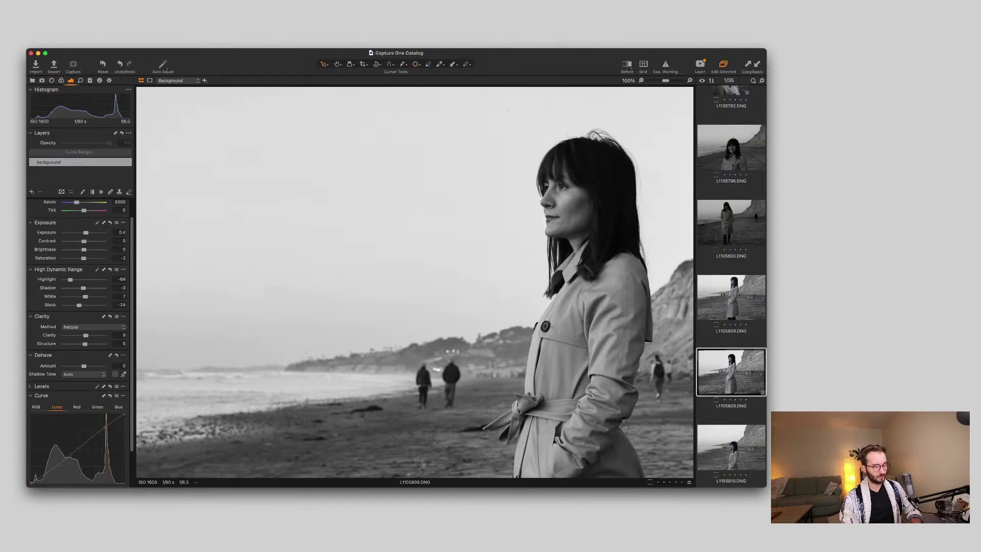
# Clone clean sky over the faint mark remaining in front of and above the woman's forehead in L1105809.DNG.
pyautogui.press('super+0')
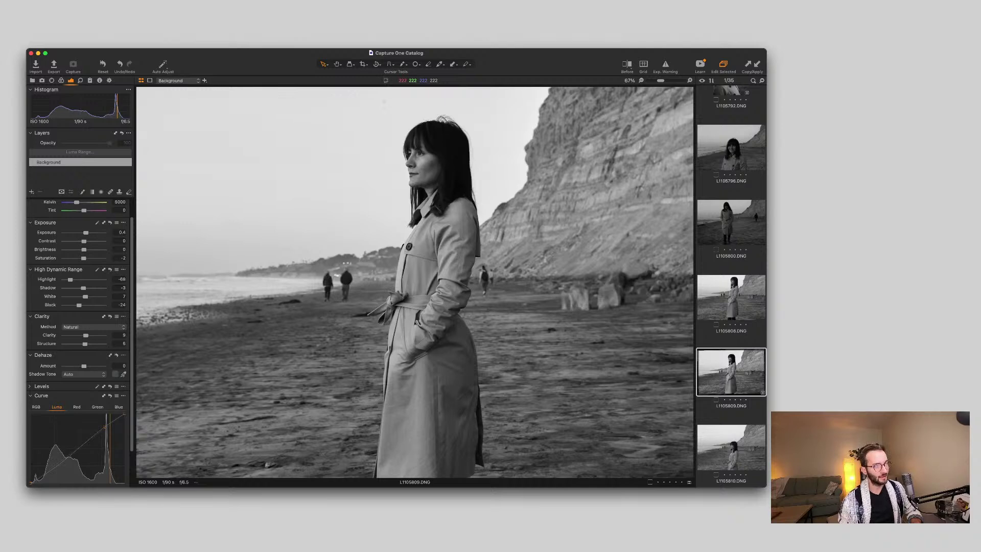
pyautogui.press('super+alt+0')
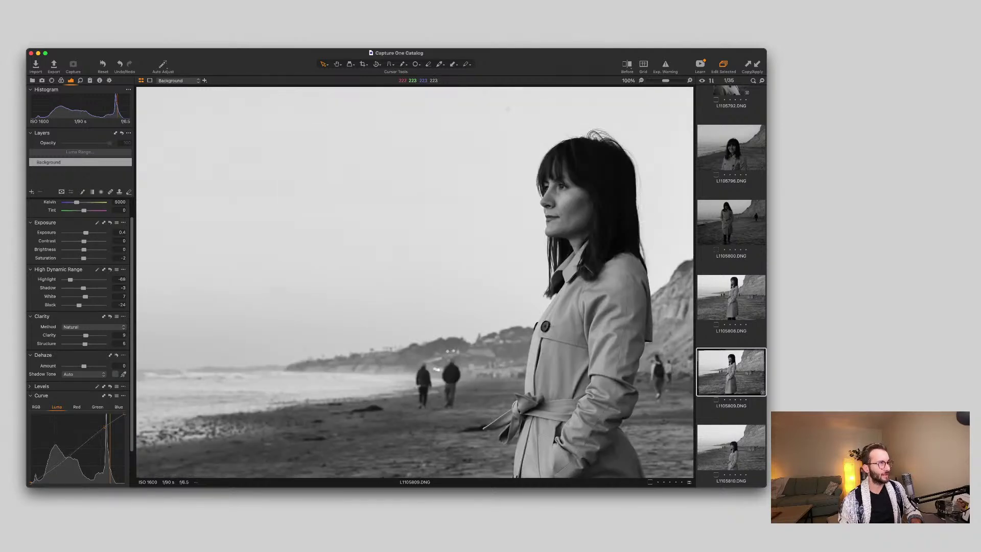
pyautogui.press('q')
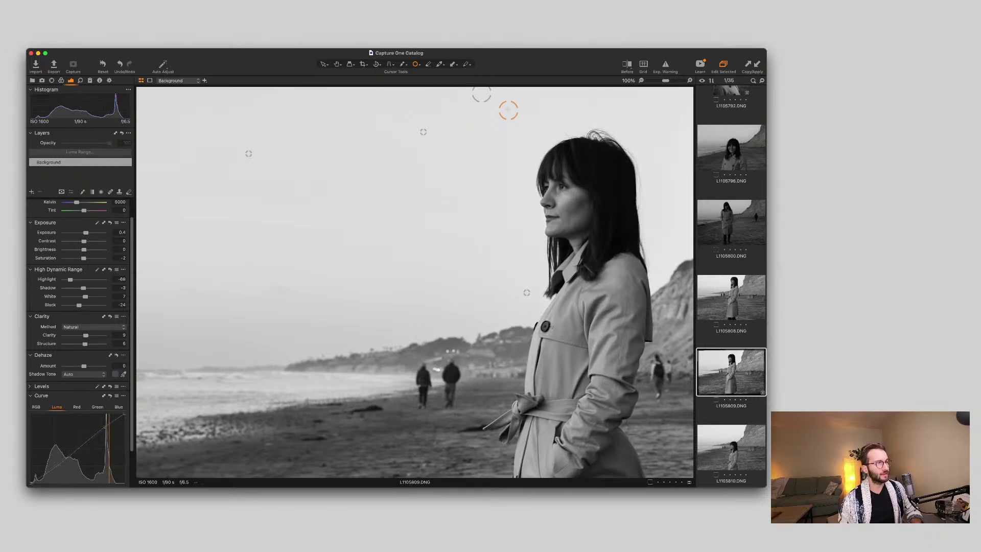
pyautogui.press('q')
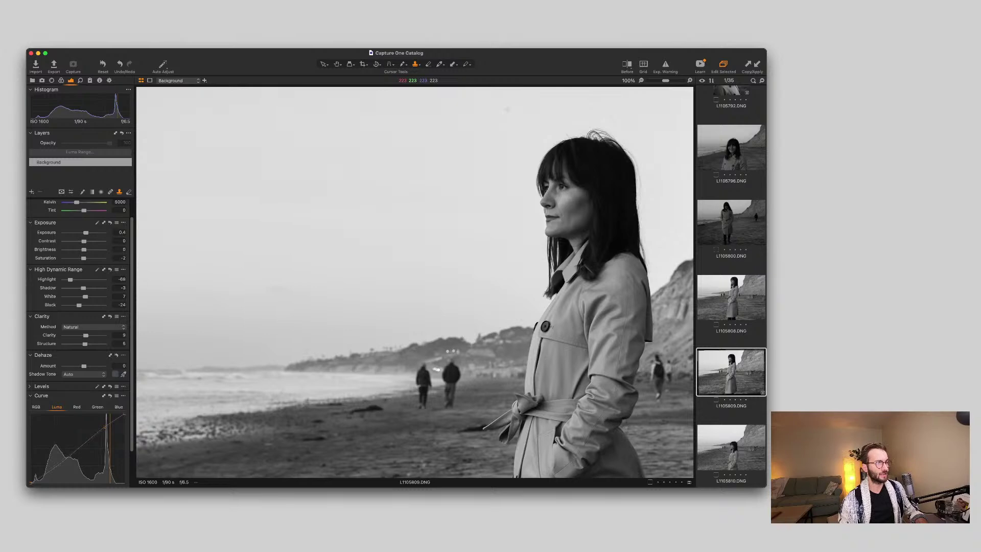
pyautogui.click(456, 124)
pyautogui.click(508, 111)
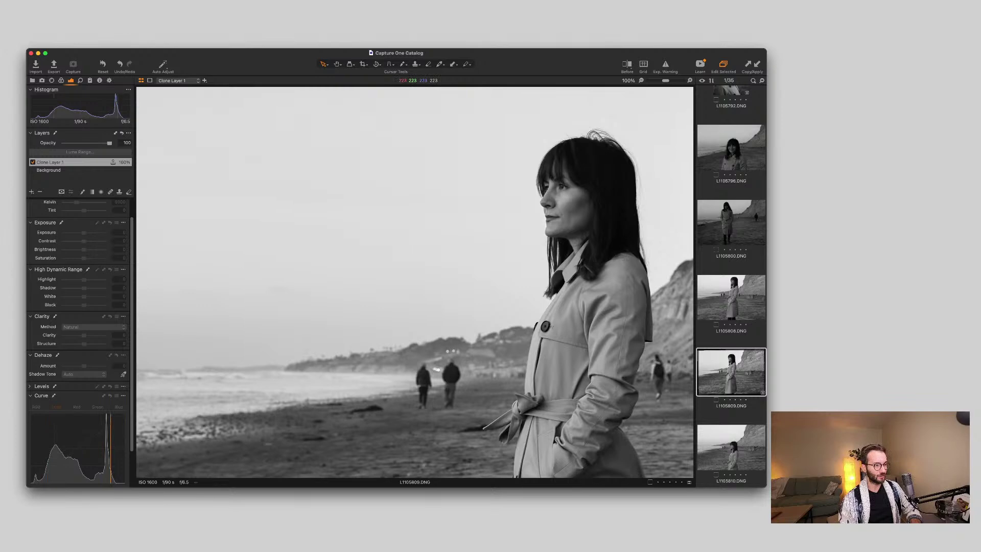
# Clone clean sky over the dust mark between the woman's head and the cliff in L1105809.DNG.
pyautogui.press('super+0')
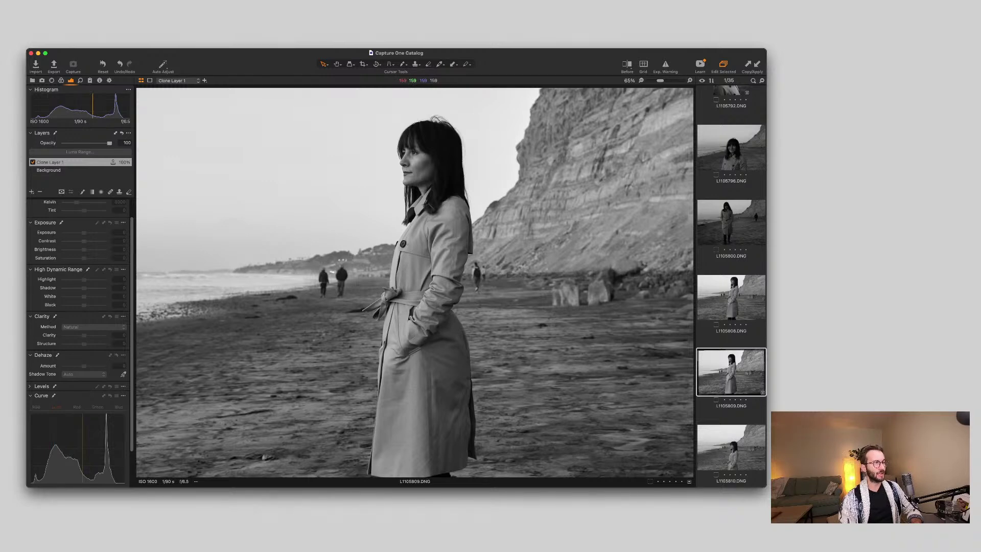
pyautogui.scroll(8, 475, 115)
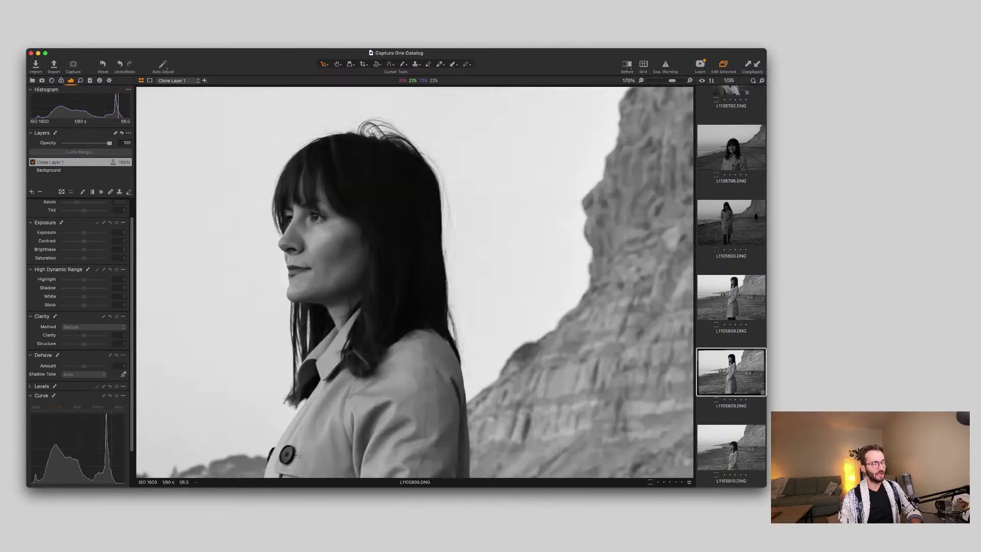
pyautogui.scroll(3, 414, 282)
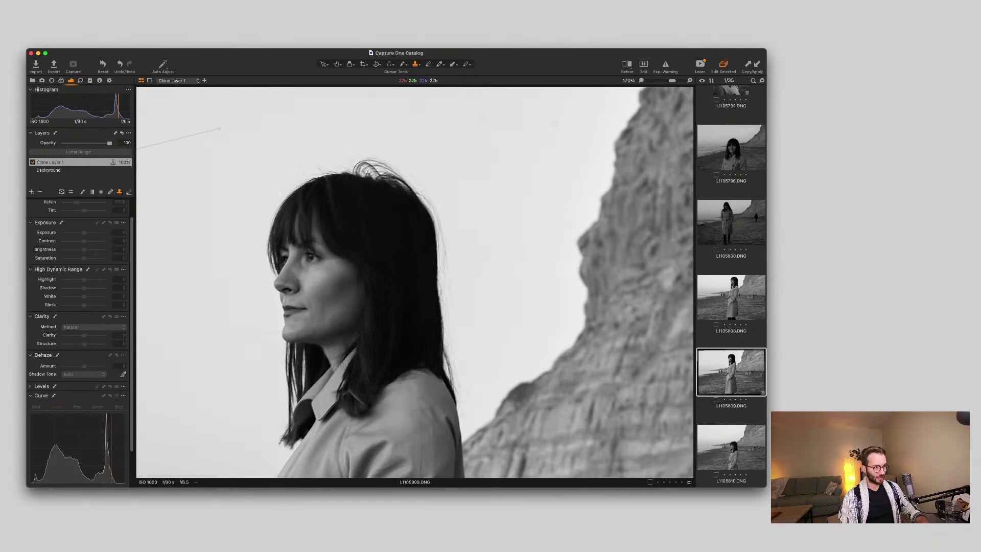
pyautogui.press('super+Tab')
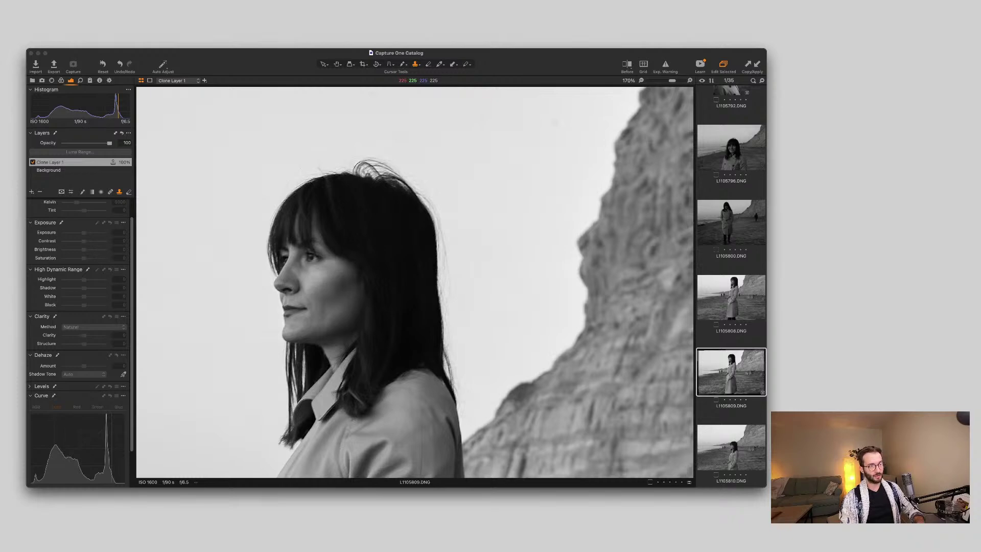
pyautogui.press('super+Tab')
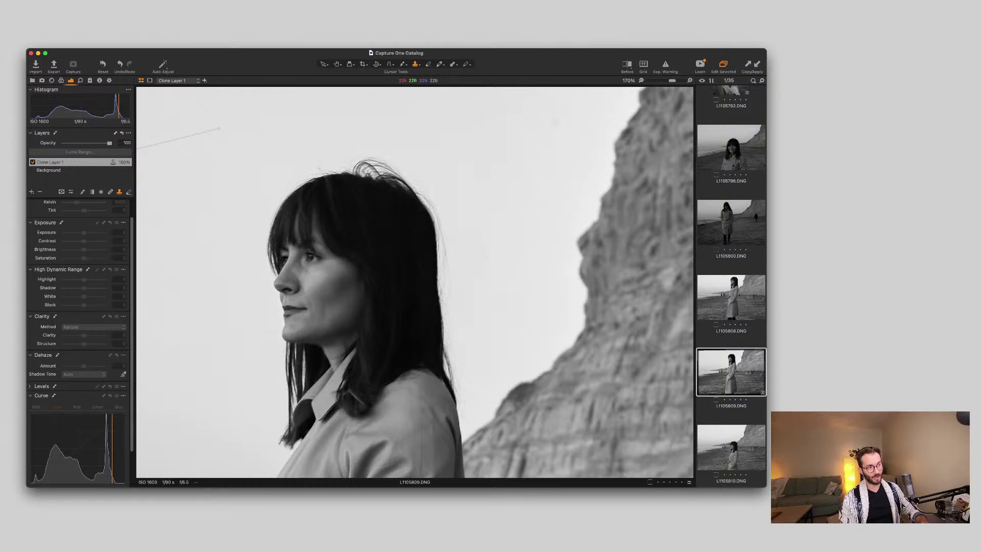
pyautogui.click(519, 125)
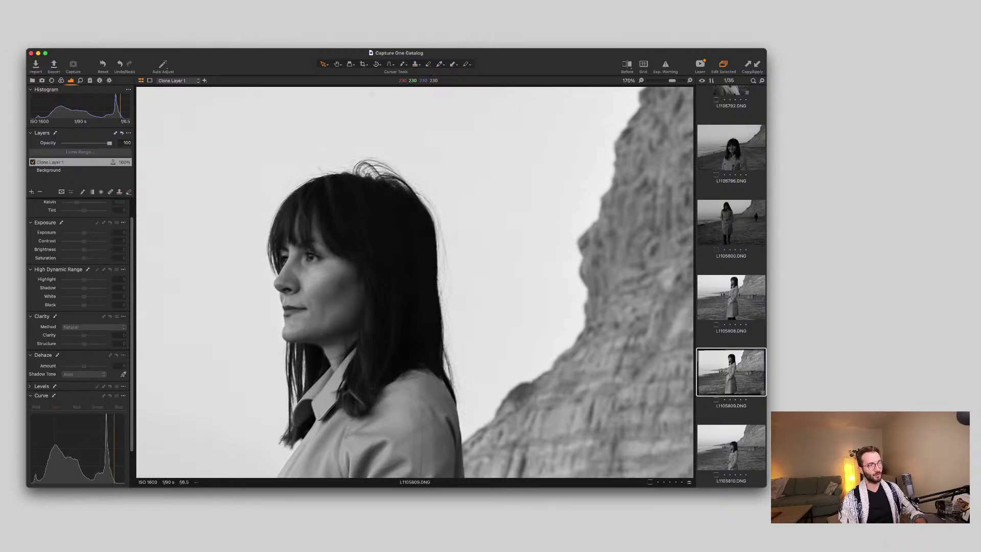
pyautogui.press('super+0')
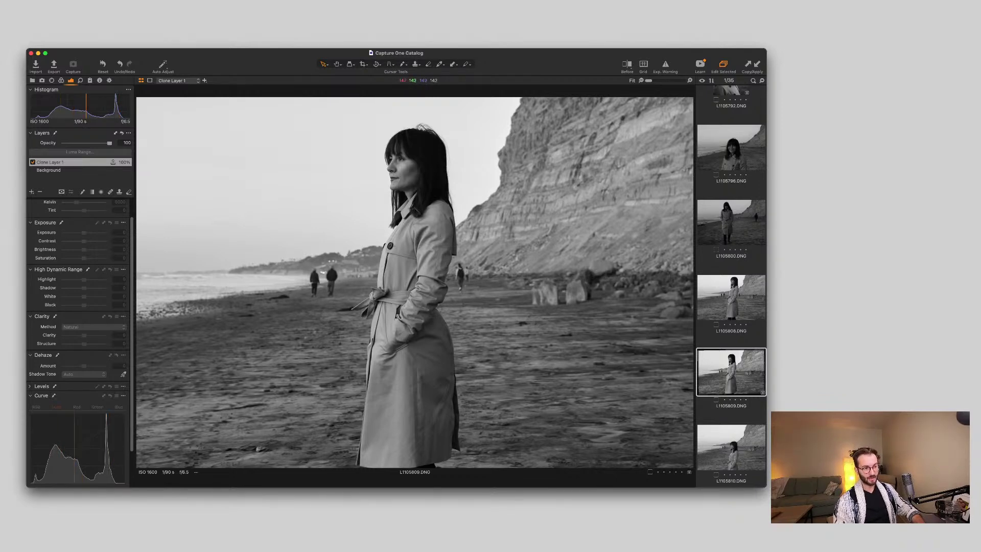
# Browse the edited and unedited beach portraits from L1105800.DNG back to L1105785.DNG and ahead to L1105810.DNG.
pyautogui.click(731, 222)
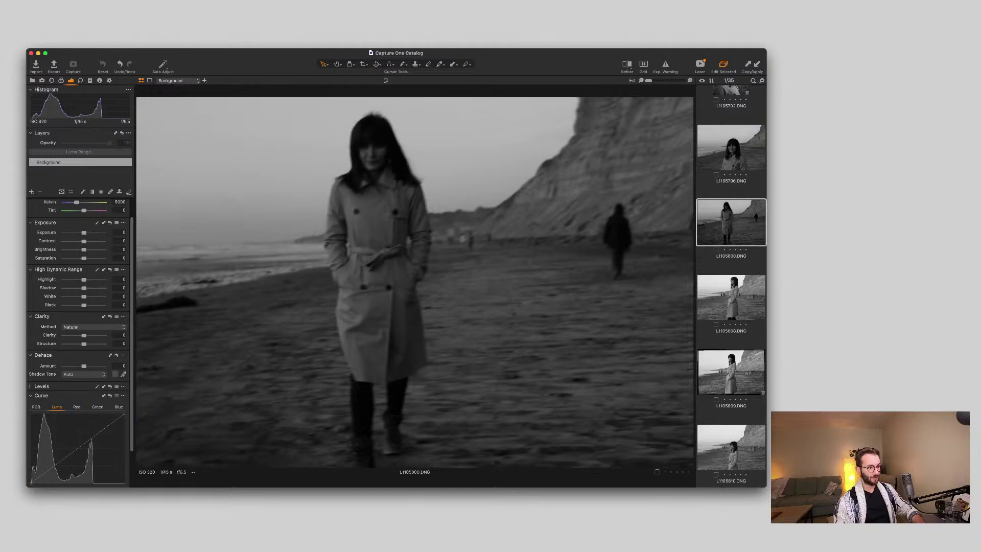
pyautogui.click(732, 147)
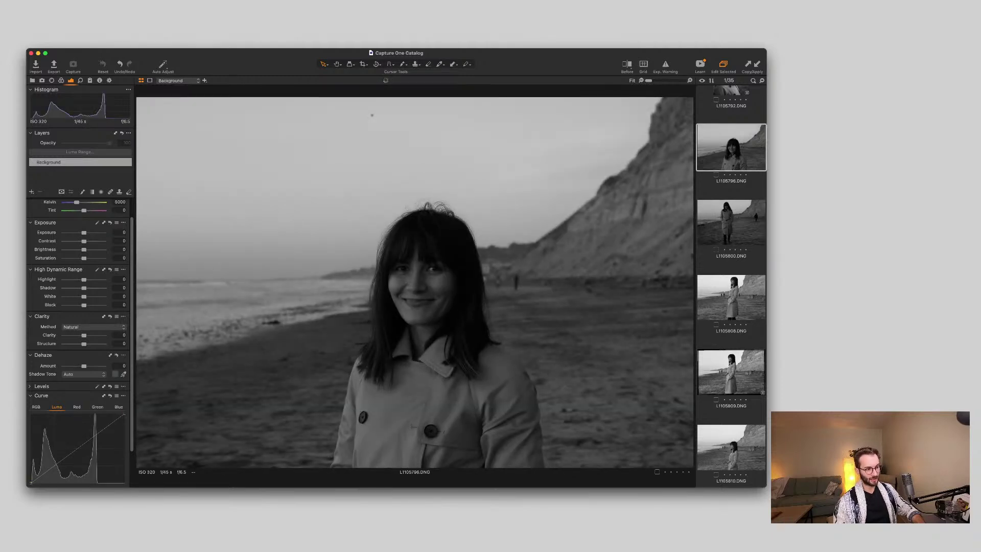
pyautogui.press('super+alt+0')
pyautogui.press('super+0')
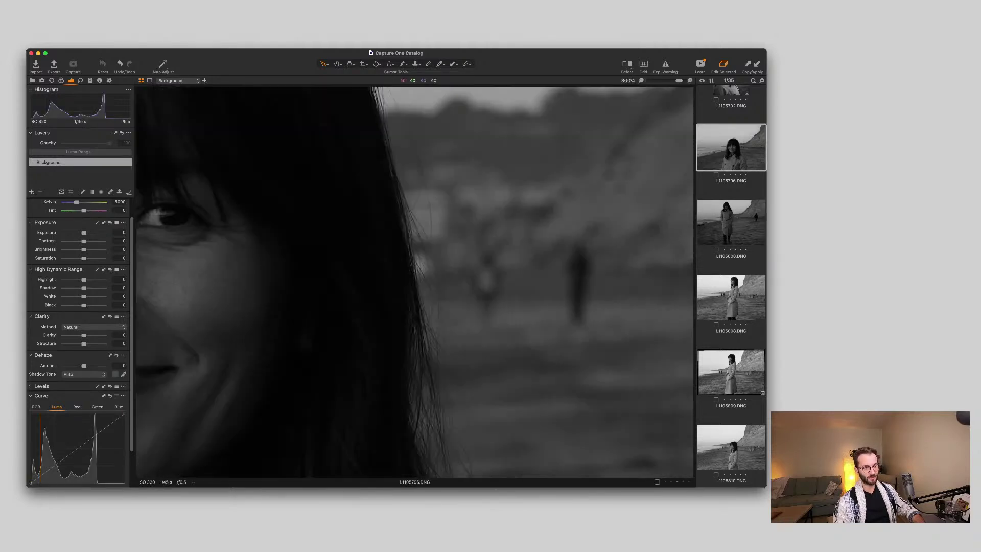
pyautogui.scroll(5, 731, 286)
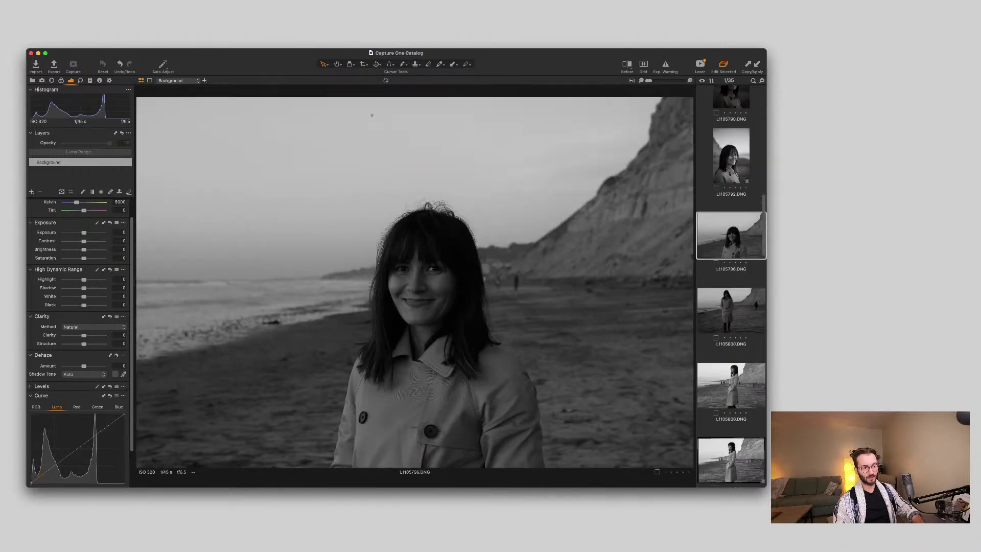
pyautogui.click(731, 172)
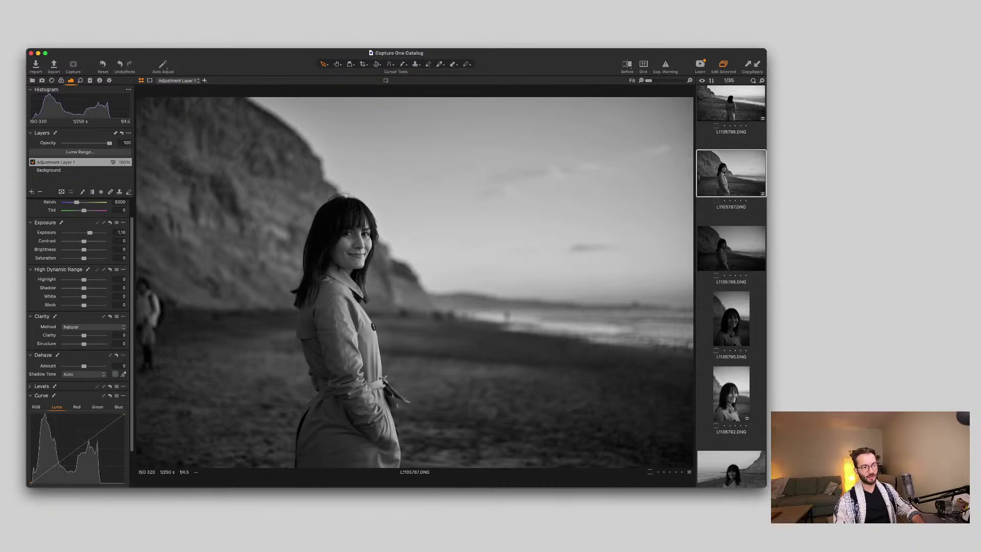
pyautogui.scroll(3, 731, 286)
pyautogui.click(731, 109)
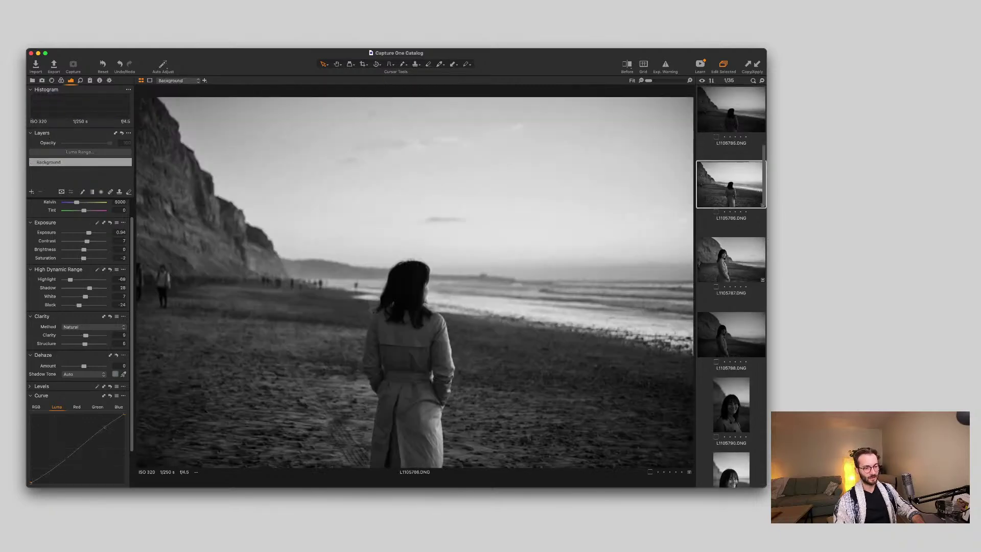
pyautogui.scroll(-5, 731, 286)
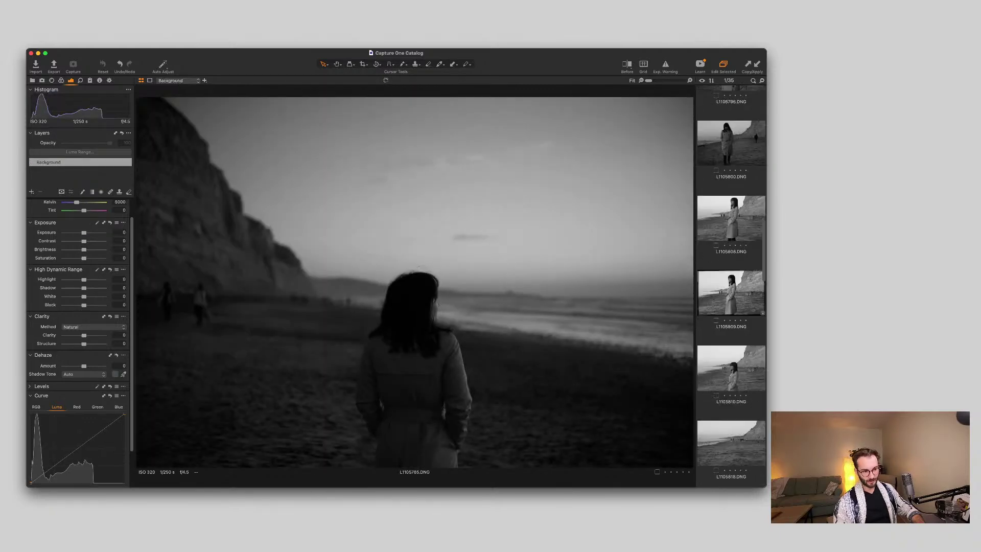
pyautogui.click(731, 368)
pyautogui.scroll(-5, 731, 368)
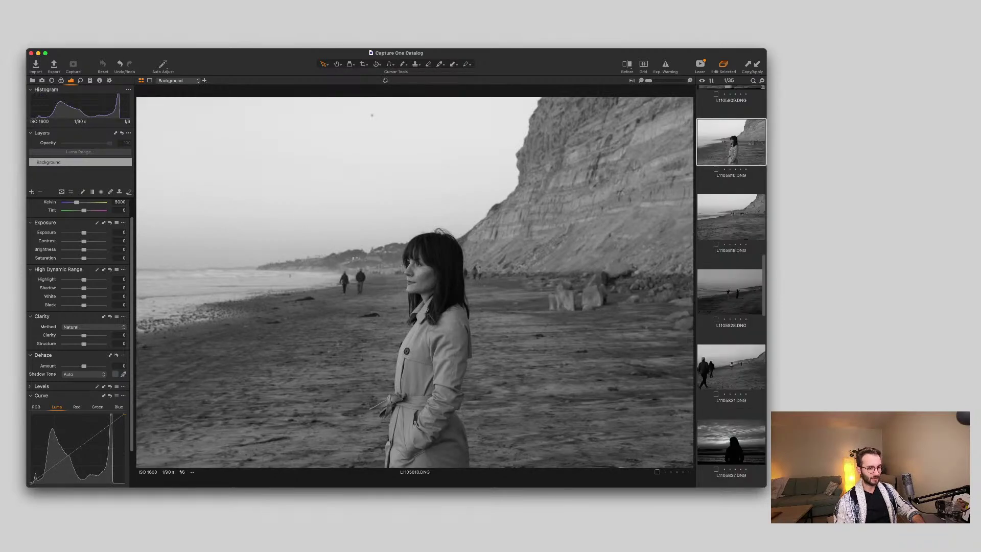
# Open L1105831.DNG and clone over the dark object at the shoreline between the walkers.
pyautogui.click(731, 367)
pyautogui.click(732, 291)
pyautogui.click(731, 367)
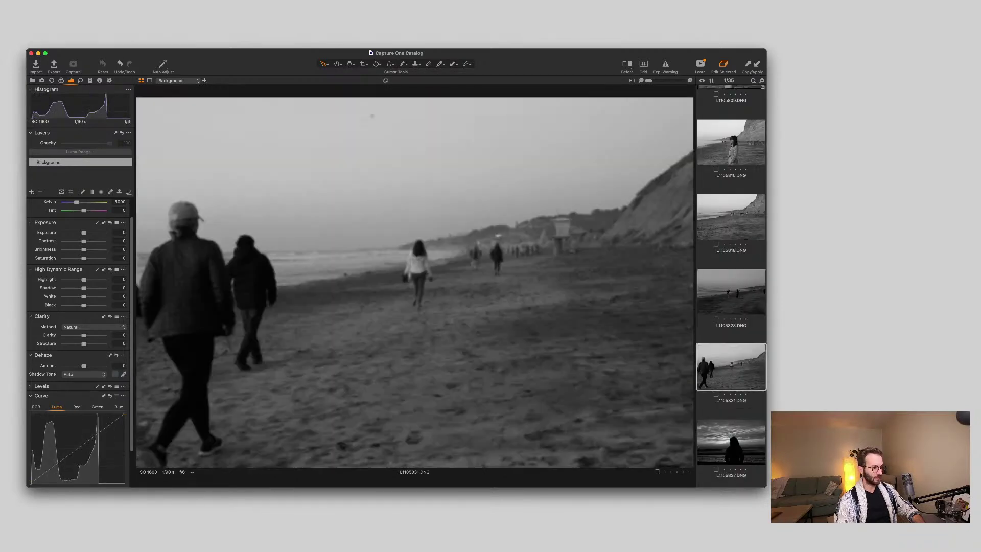
pyautogui.press('.')
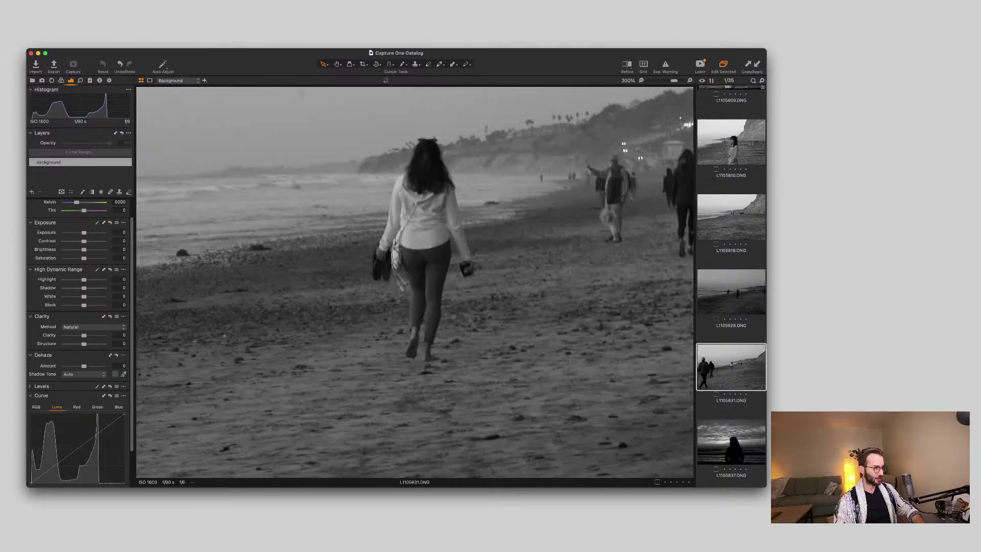
pyautogui.press(',')
pyautogui.press('.')
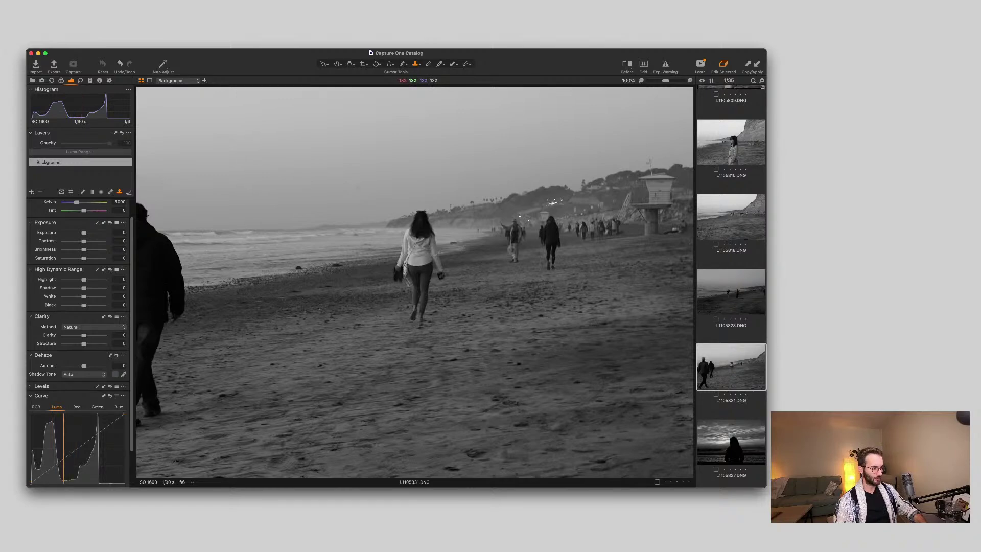
pyautogui.keyDown('alt'); pyautogui.click(266, 273); pyautogui.keyUp('alt')
pyautogui.click(299, 267)
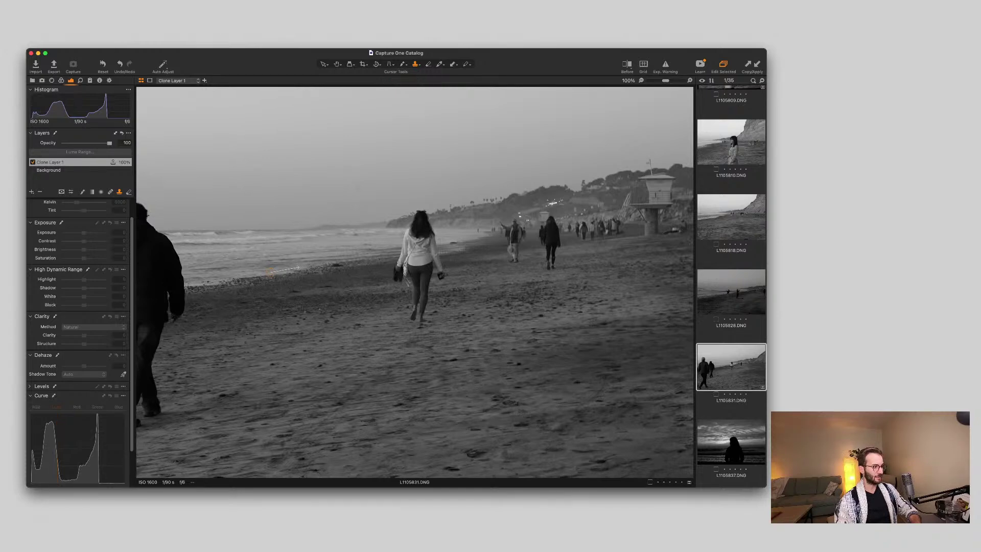
pyautogui.press('v')
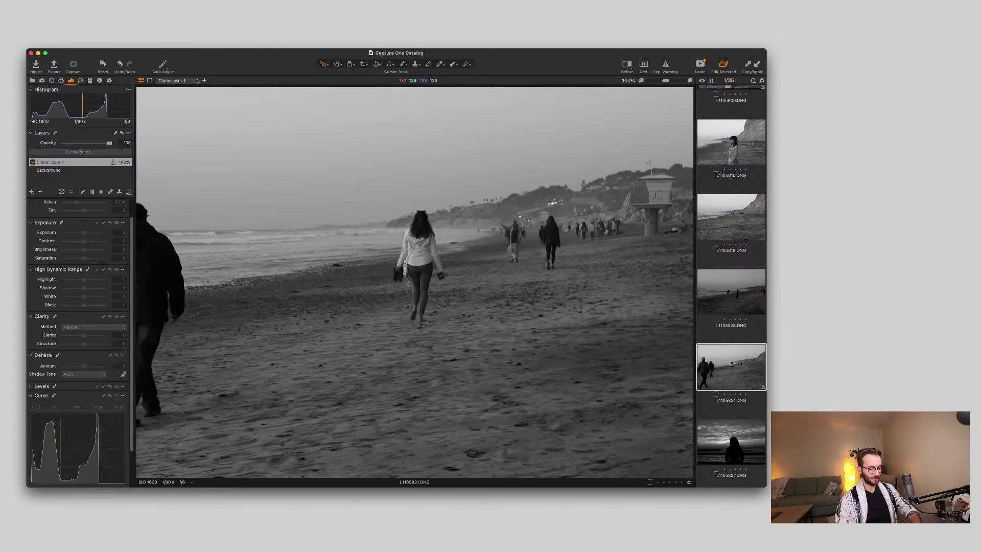
pyautogui.press('super+minus')
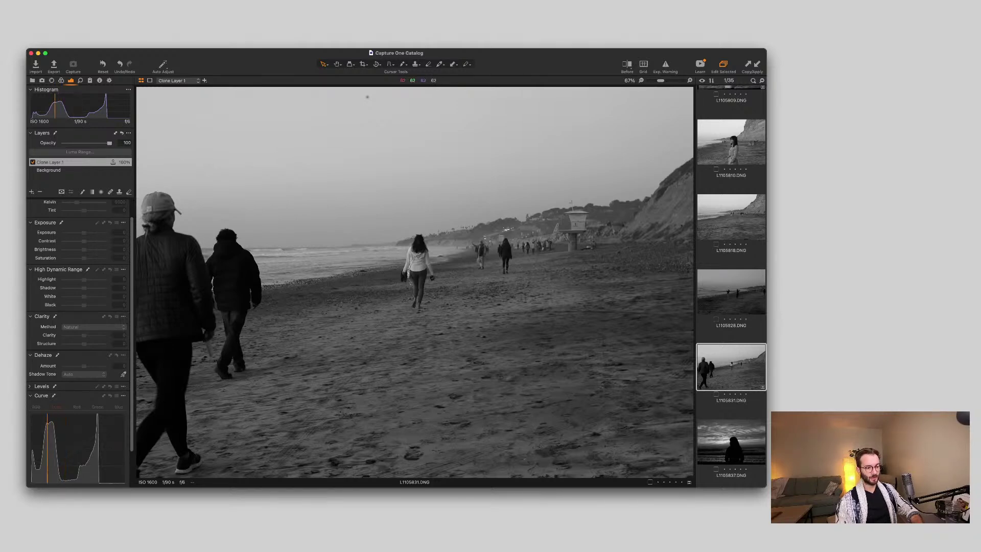
# Open L1105818.DNG and clone sand over the legs of the walker closest to the sea.
pyautogui.press('Up')
pyautogui.press('Up')
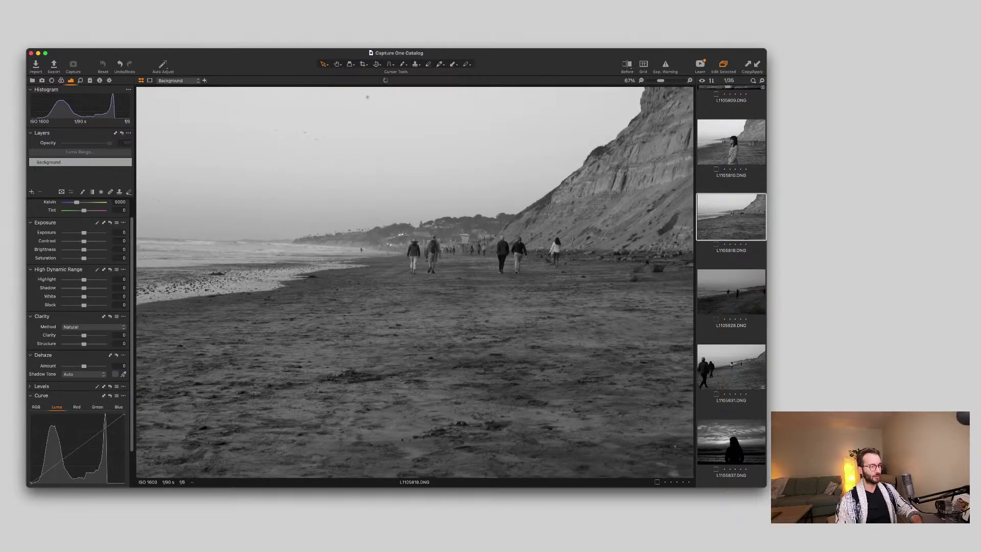
pyautogui.press('q')
pyautogui.keyDown('alt'); pyautogui.click(412, 271); pyautogui.keyUp('alt')
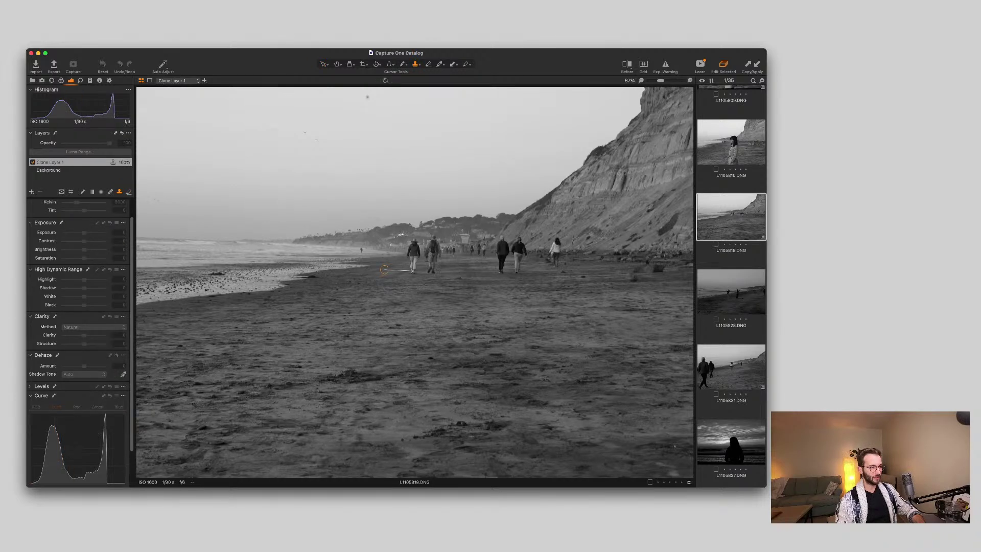
pyautogui.click(413, 266)
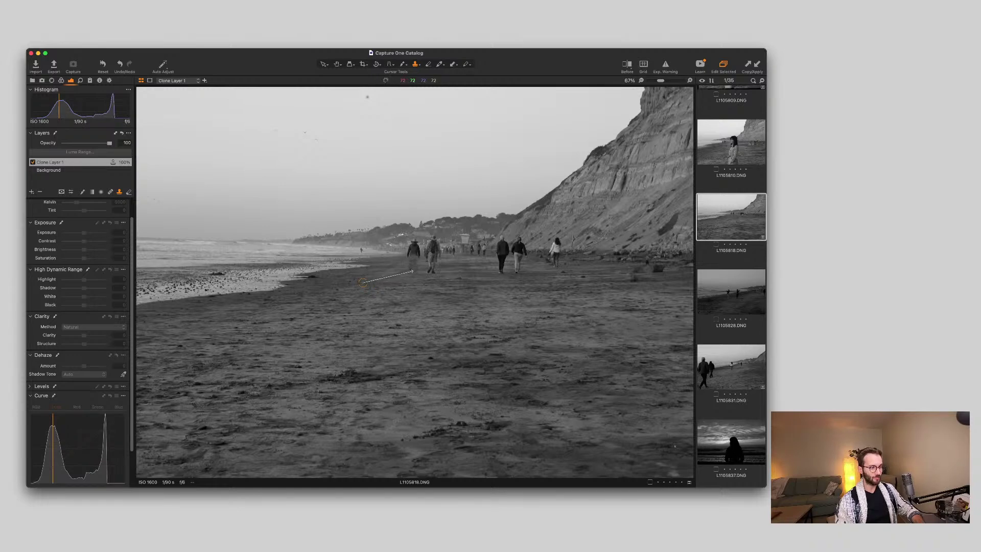
pyautogui.click(402, 282)
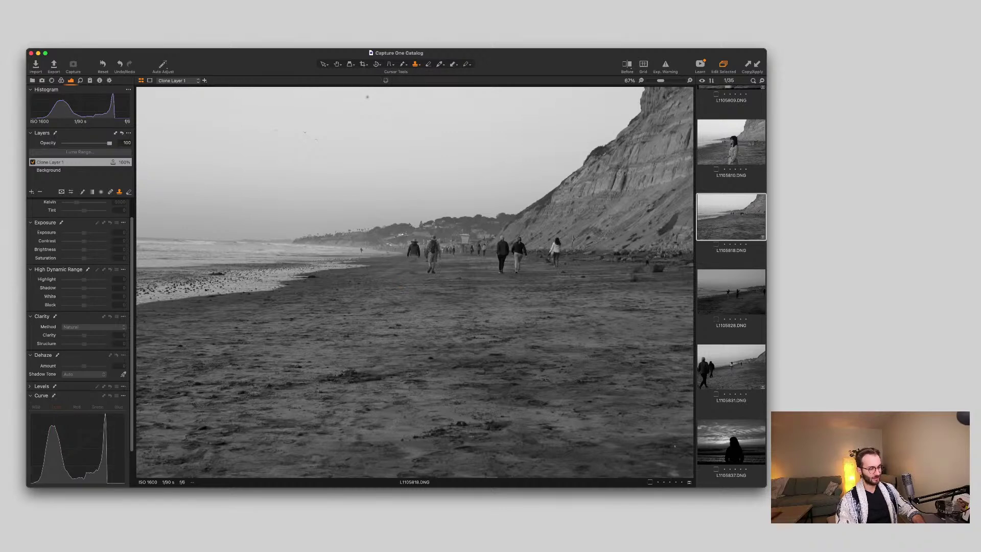
# Tag L1105818.DNG red and take it out of the displayed photo set.
pyautogui.press('super+0')
pyautogui.press('-')
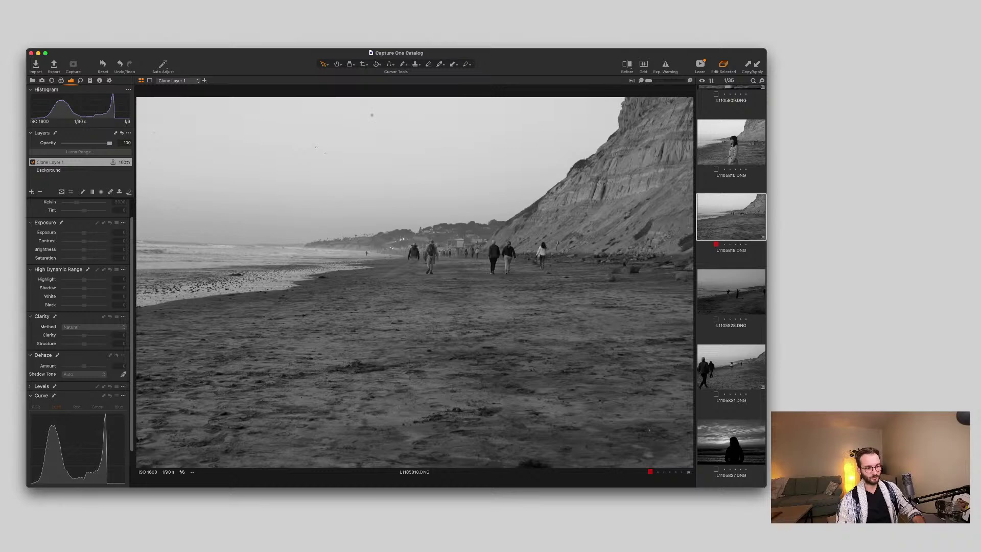
pyautogui.press('super+d')
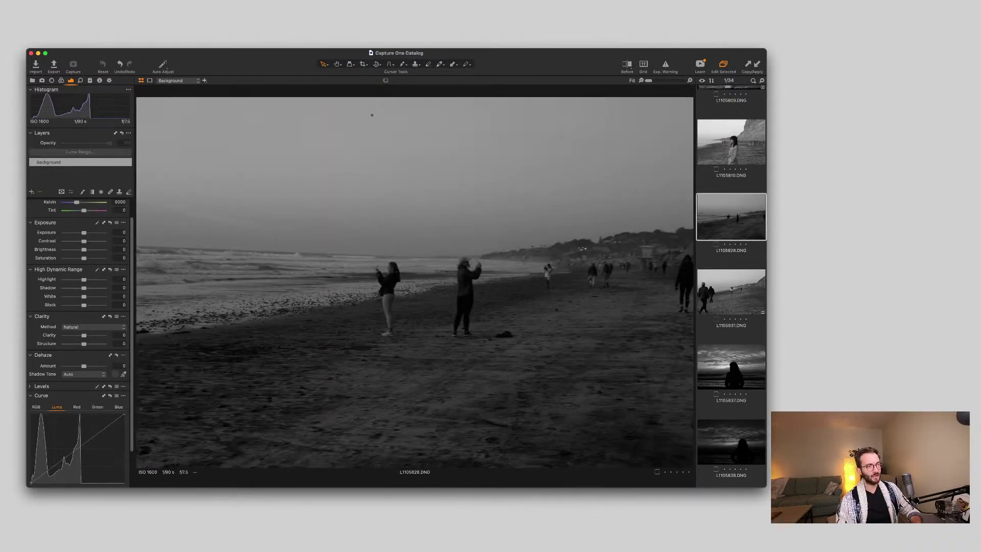
# Review L1105810.DNG and the edited L1105809.DNG, and move on to L1105828.DNG.
pyautogui.press('Up')
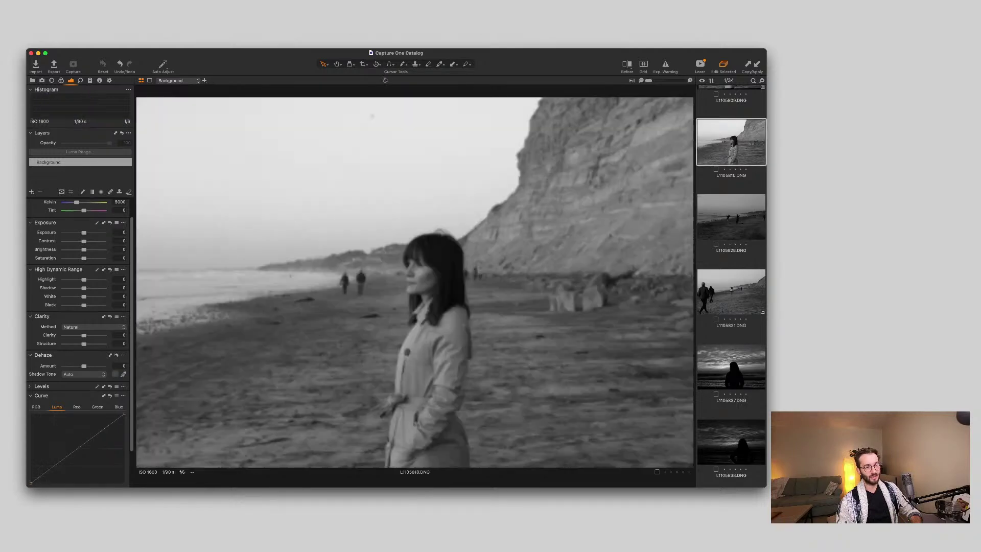
pyautogui.press('Up')
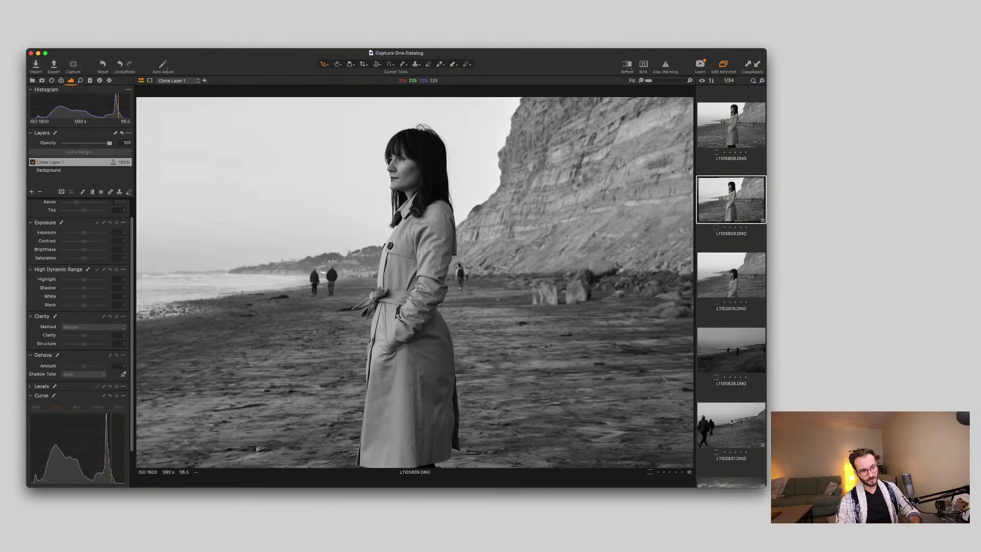
pyautogui.press('Right')
pyautogui.press('Right')
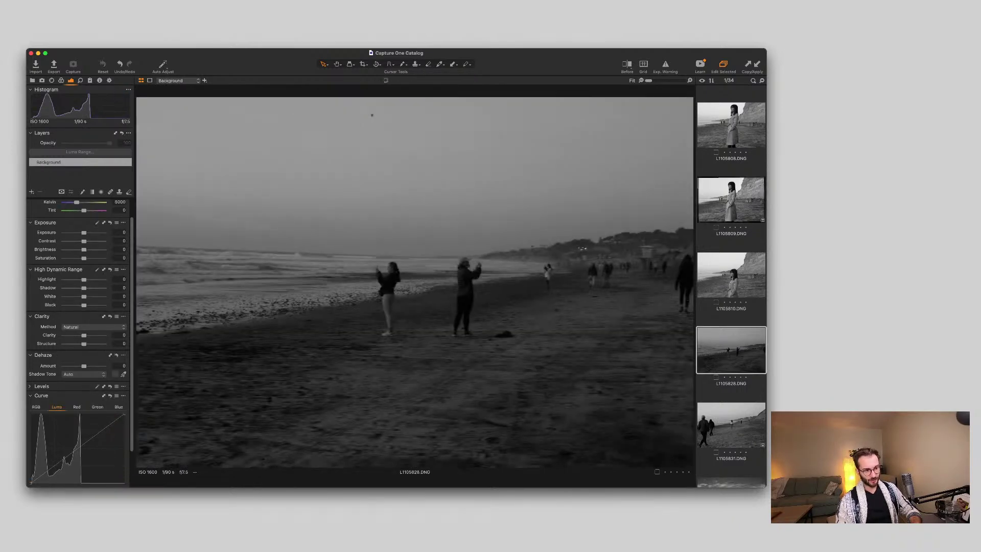
# Compare L1105837.DNG with L1105838.DNG, and raise the exposure of L1105837.DNG to about 0.56.
pyautogui.click(731, 289)
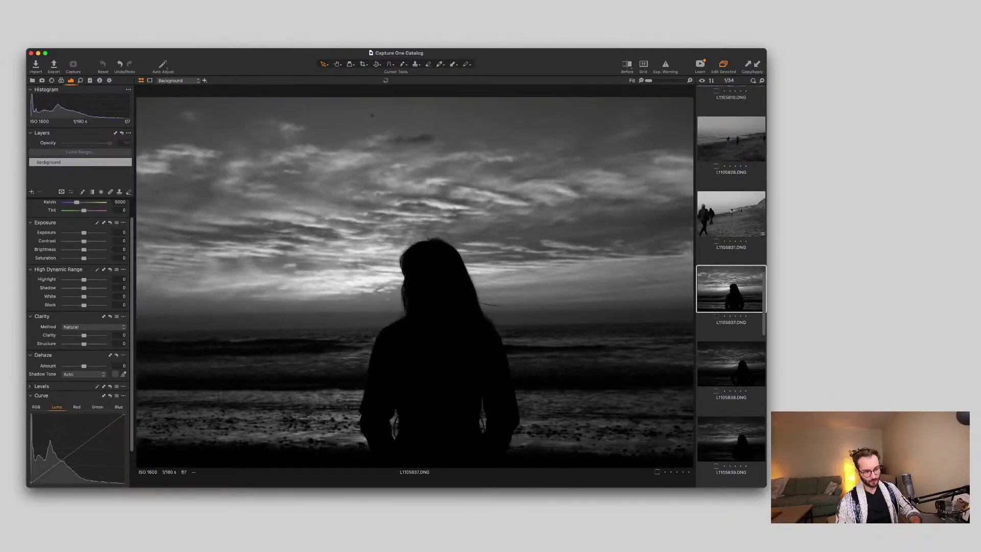
pyautogui.press('Right')
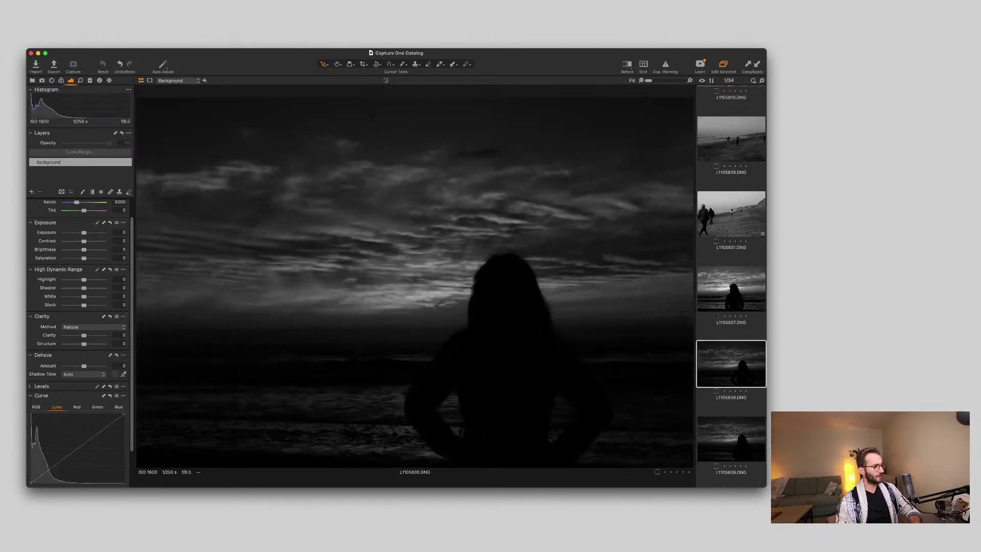
pyautogui.press('Left')
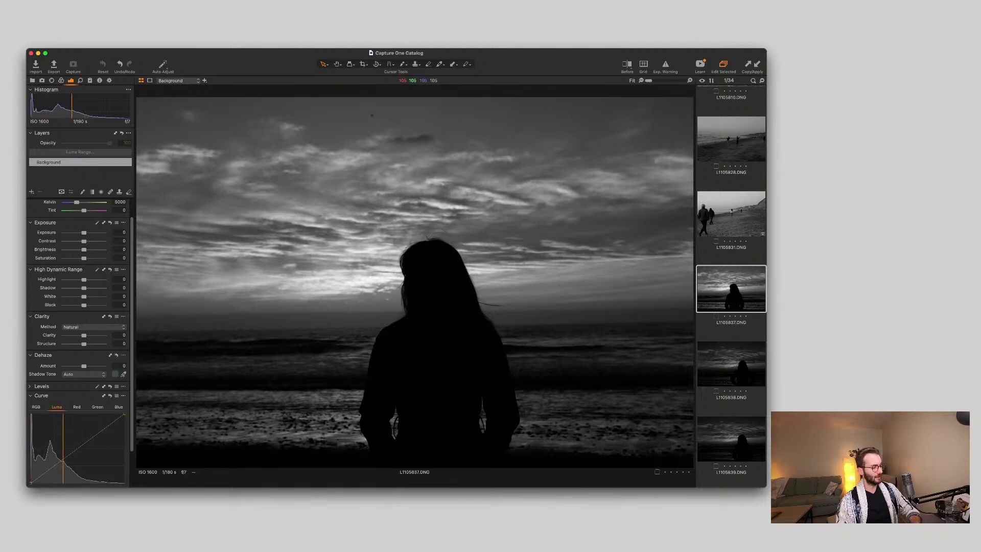
pyautogui.moveTo(84, 233); pyautogui.dragTo(105, 233)
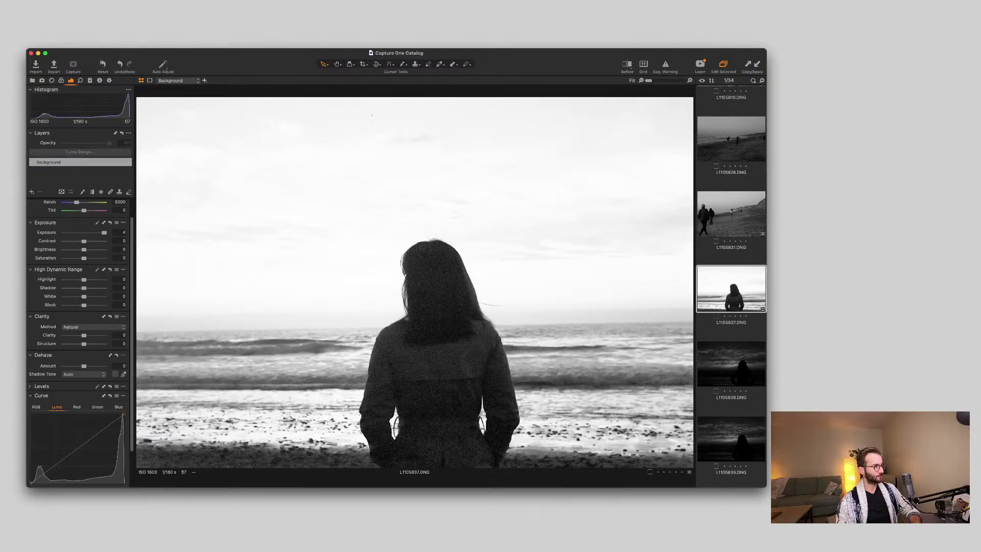
pyautogui.moveTo(104, 232); pyautogui.dragTo(87, 233)
# Lift the shadows of L1105837.DNG to 43, checking detail in the woman's silhouette.
pyautogui.moveTo(84, 288); pyautogui.dragTo(100, 288)
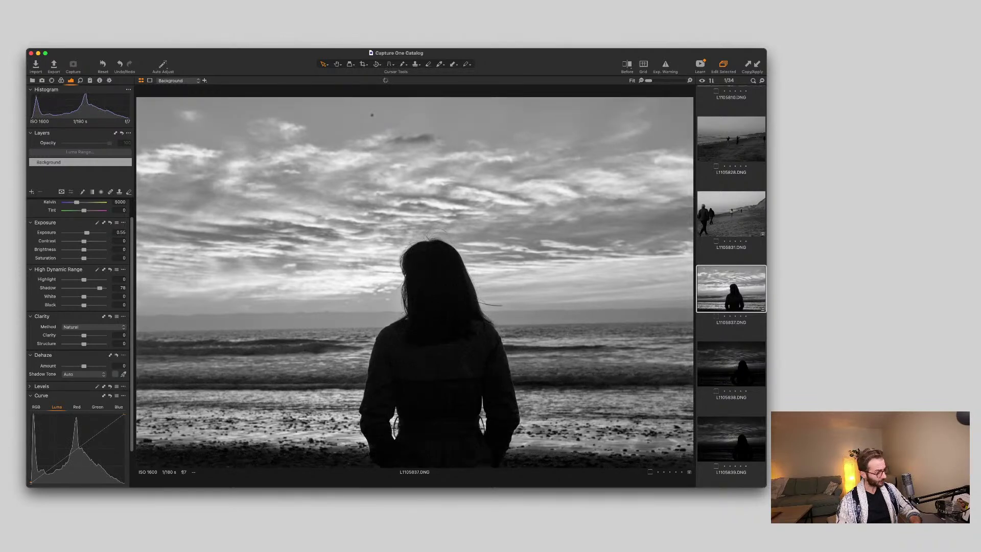
pyautogui.scroll(3, 463, 362)
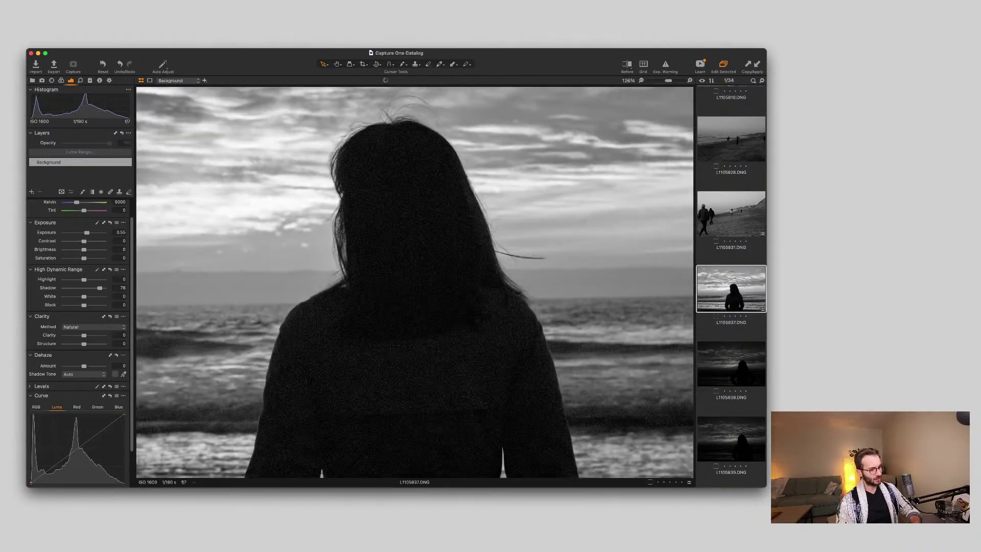
pyautogui.scroll(-3, 371, 115)
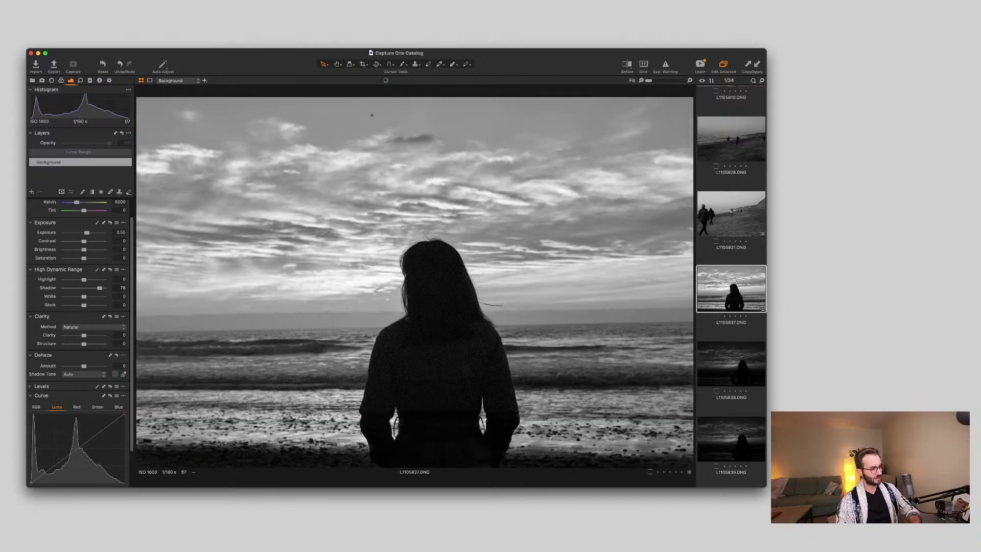
pyautogui.press('super+z')
pyautogui.moveTo(92, 288); pyautogui.dragTo(92, 288)
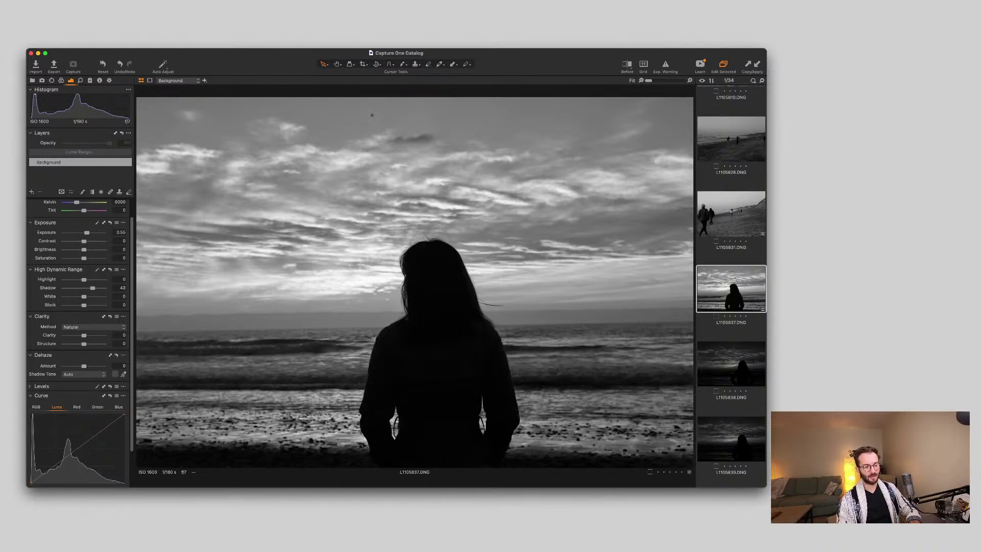
# Look at L1105847.DNG, open the smiling portrait L1105850.DNG and apply Auto Adjust to it.
pyautogui.scroll(-5, 732, 286)
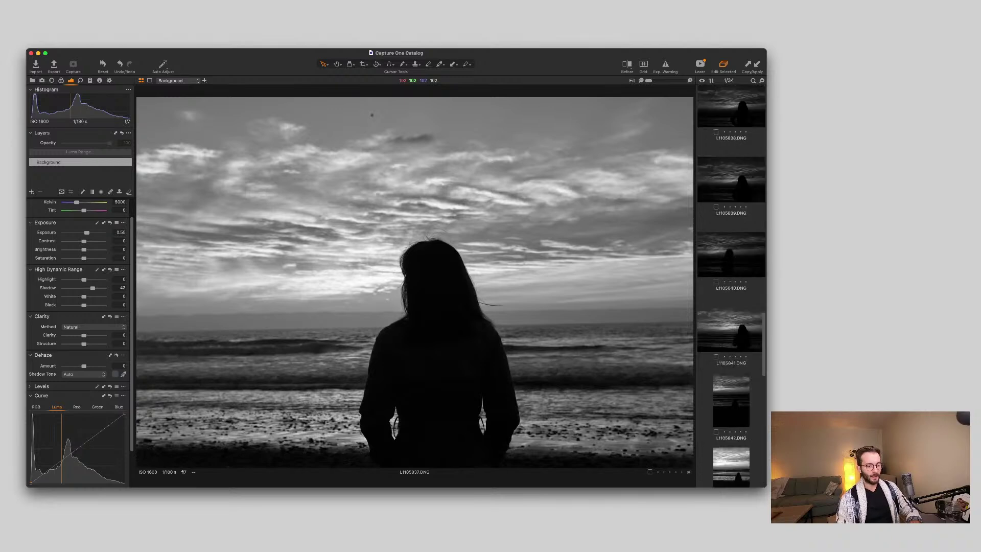
pyautogui.scroll(-5, 731, 286)
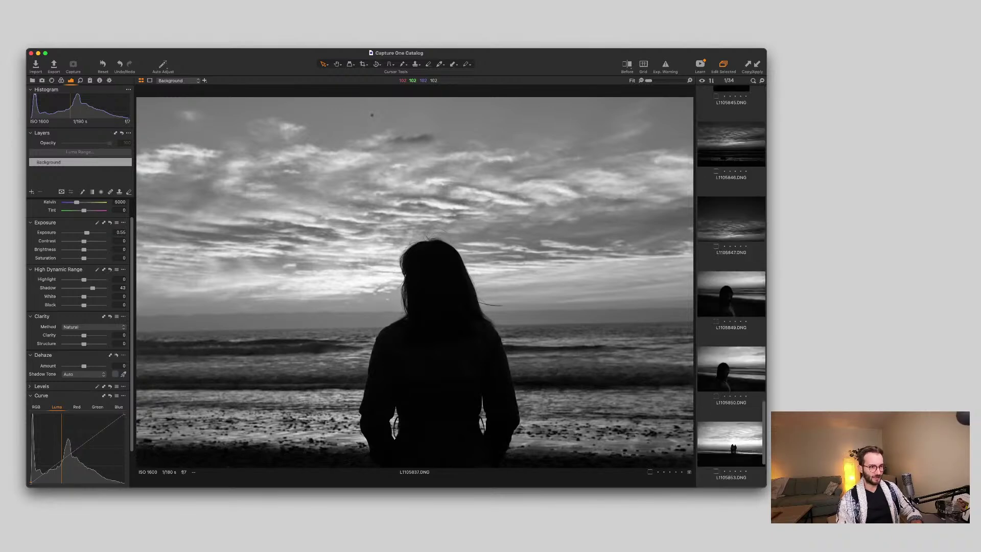
pyautogui.click(731, 218)
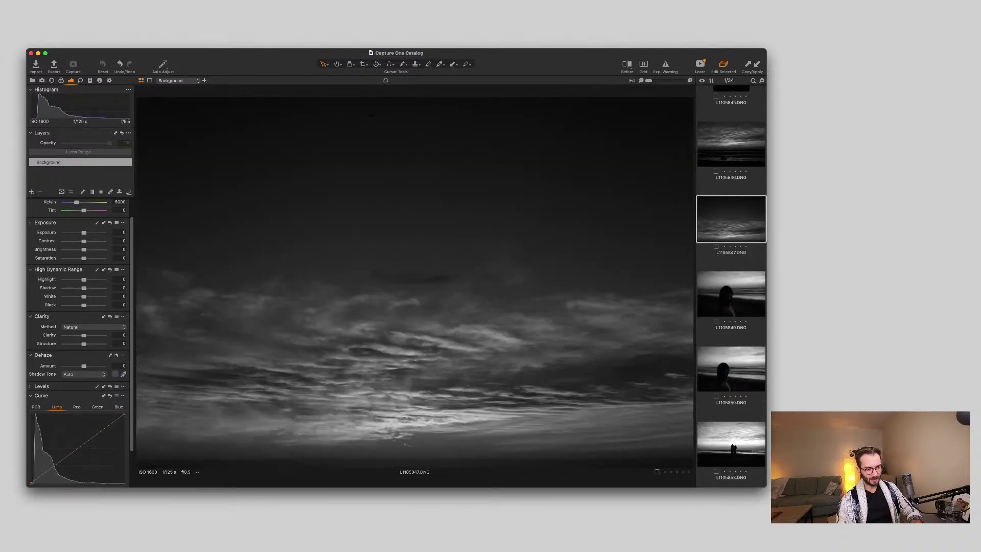
pyautogui.click(731, 369)
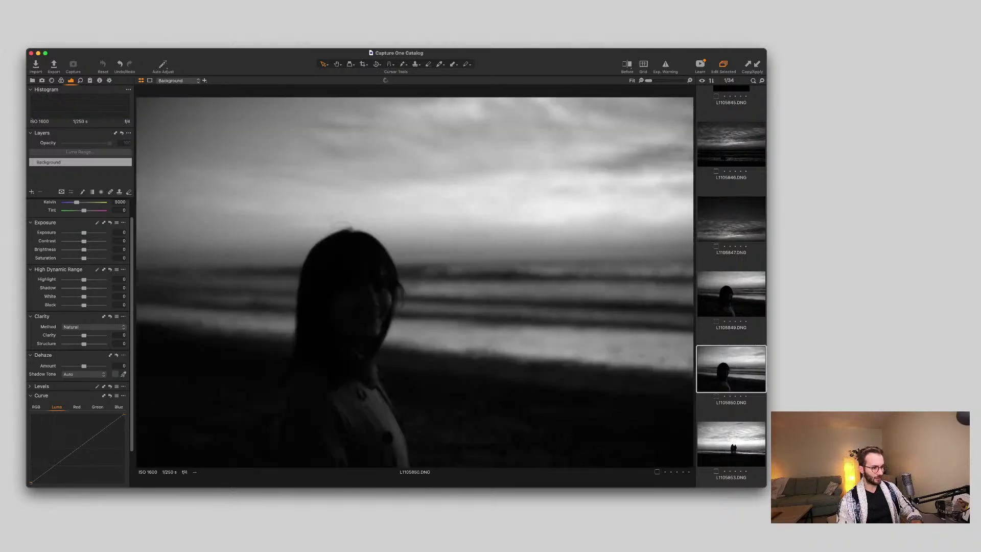
pyautogui.scroll(-3, 731, 286)
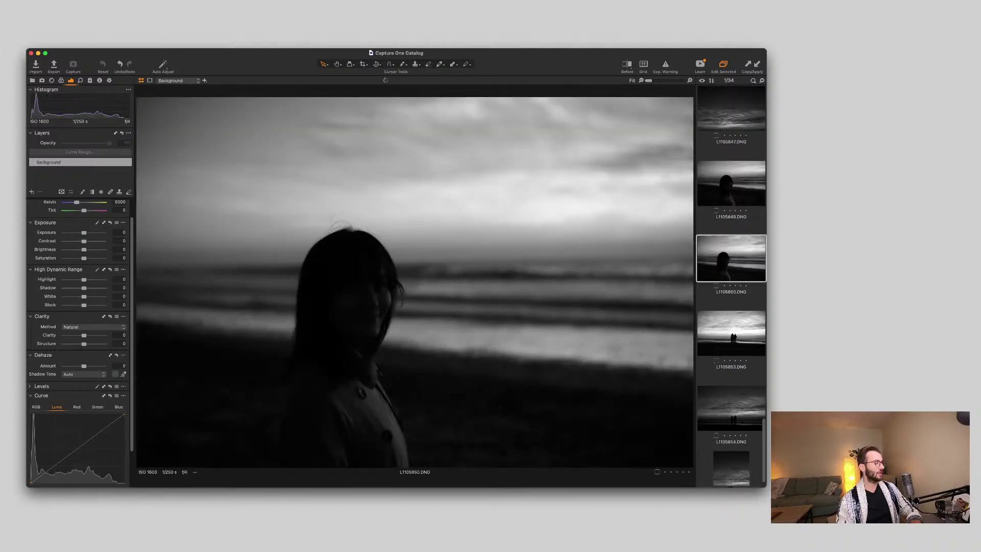
pyautogui.scroll(3, 731, 256)
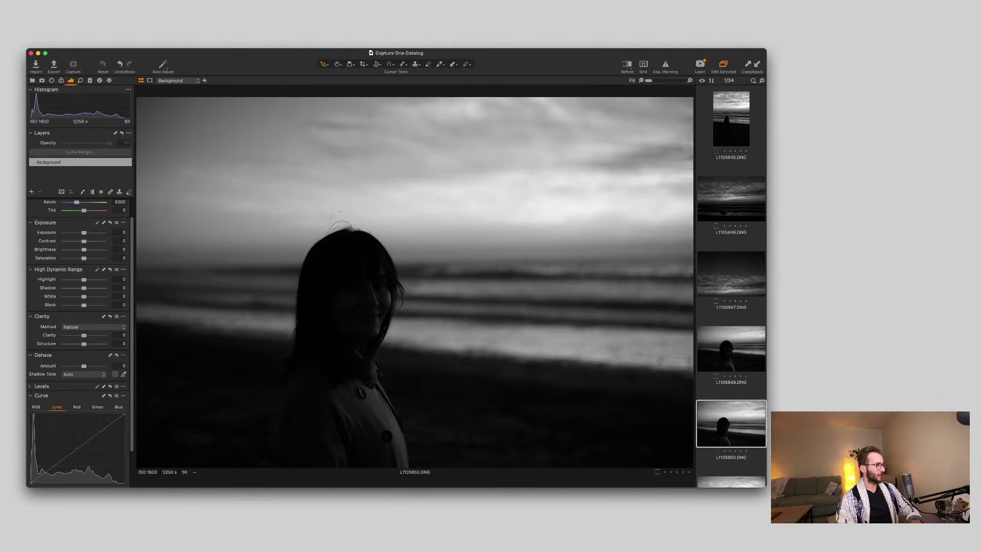
pyautogui.press('super+shift+a')
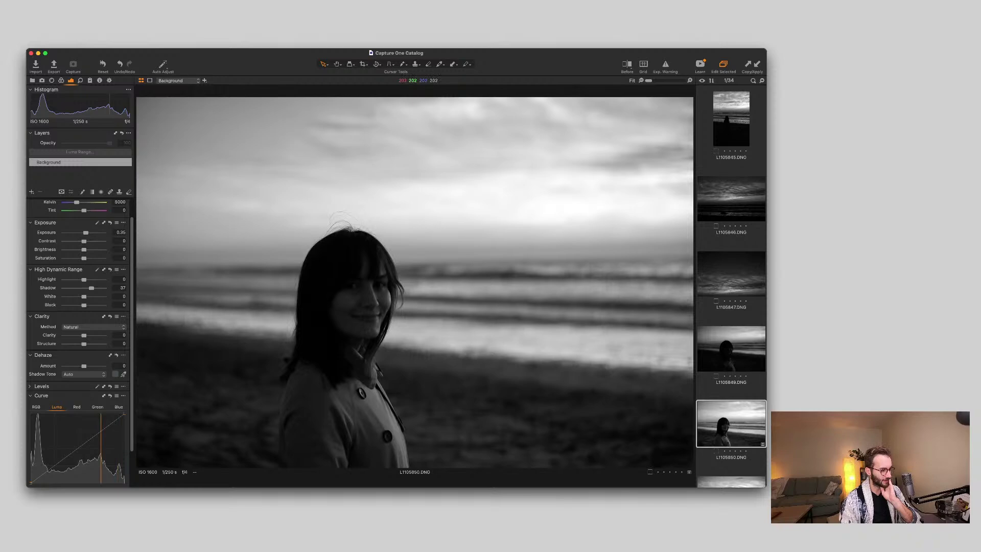
# Inspect the woman's face and the overall tones of L1105850.DNG up close.
pyautogui.scroll(3, 363, 303)
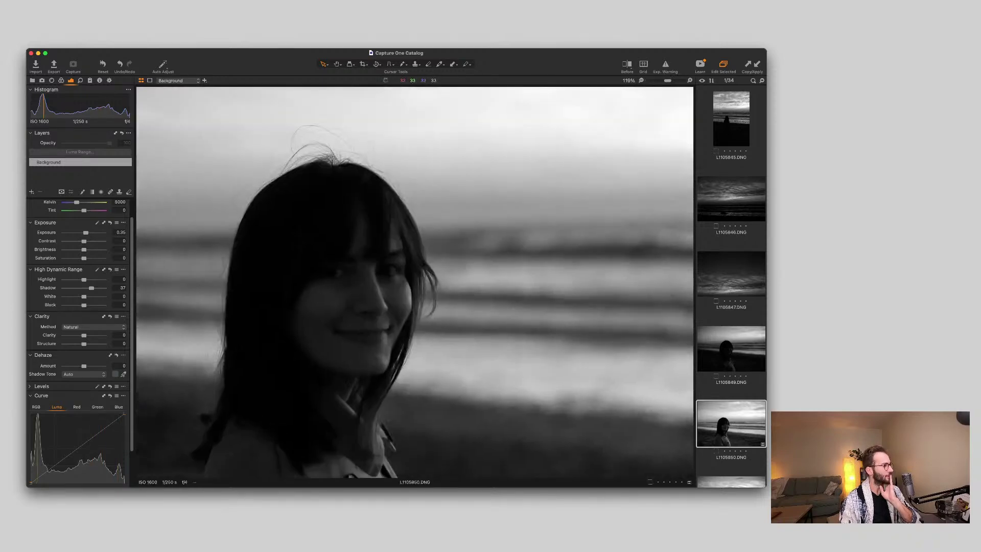
pyautogui.scroll(-3, 368, 304)
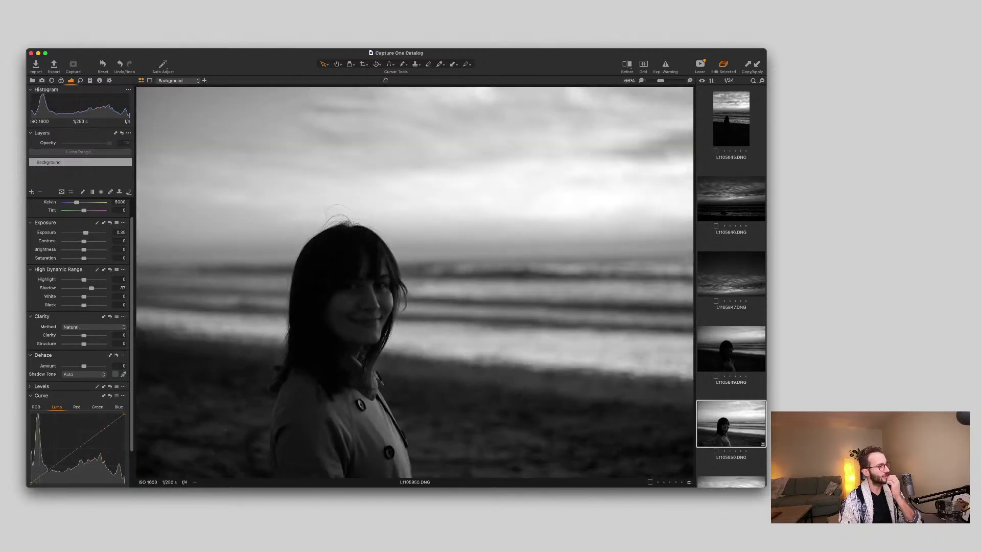
pyautogui.scroll(2, 79, 343)
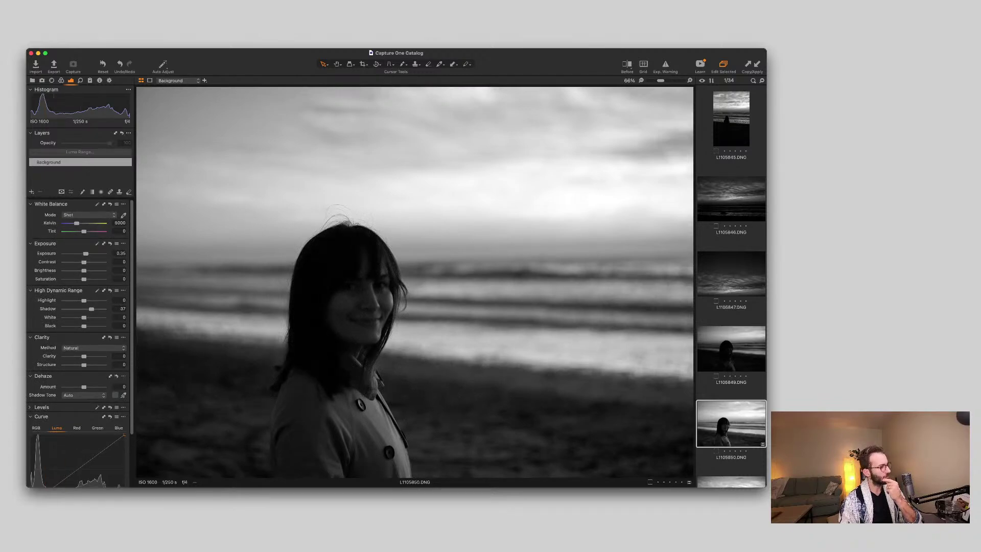
pyautogui.press('Up')
pyautogui.press('Down')
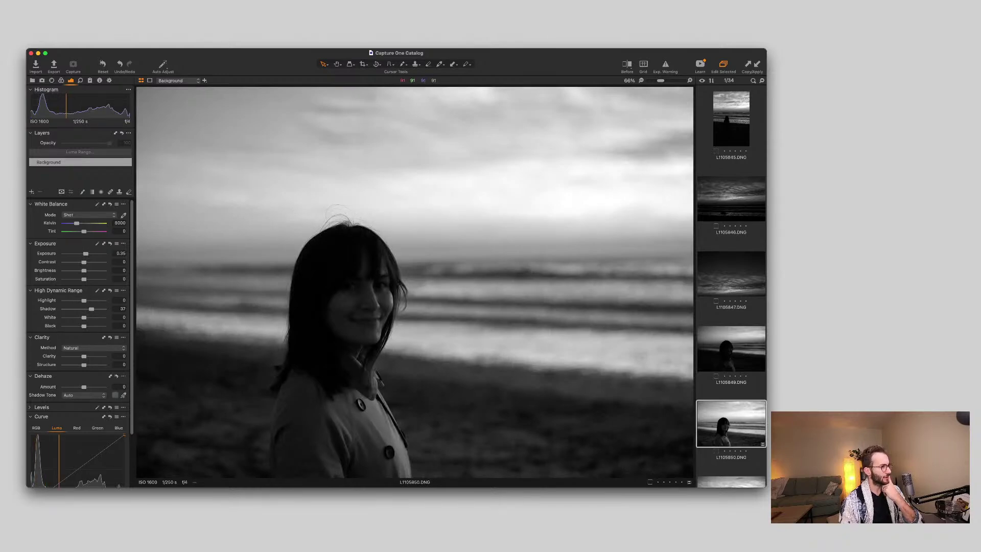
# Examine the RGB, red, green and blue levels and the curve channels of L1105850.DNG.
pyautogui.scroll(-5, 79, 343)
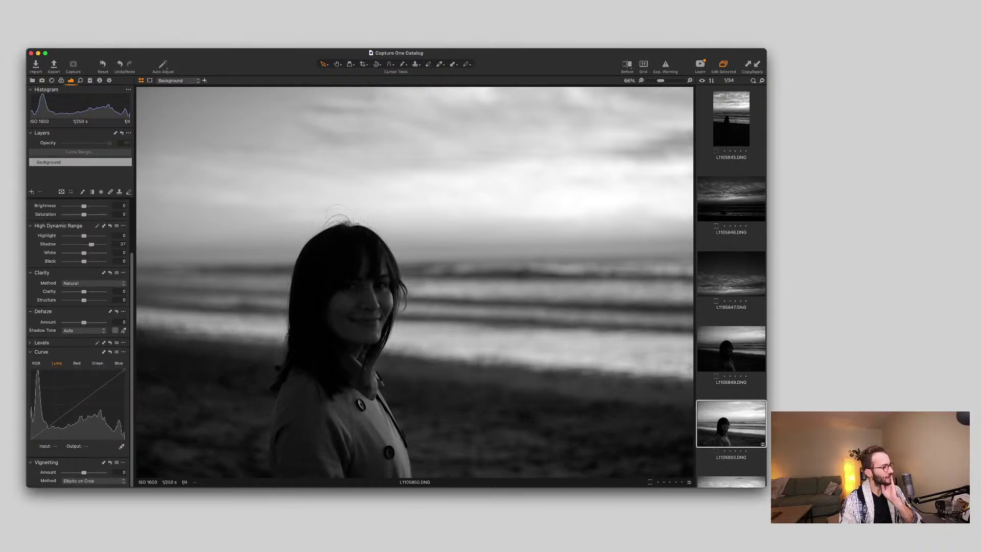
pyautogui.click(30, 343)
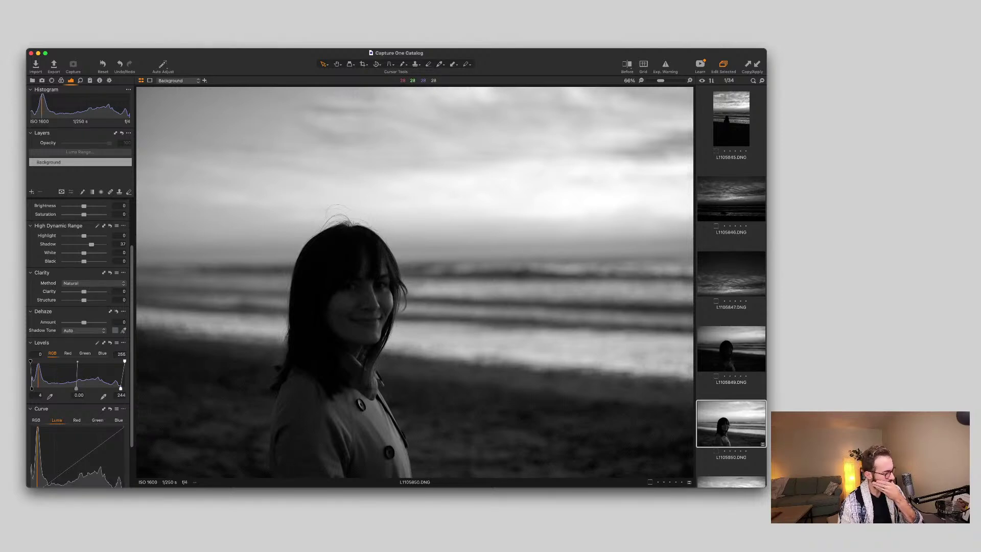
pyautogui.scroll(-1, 80, 306)
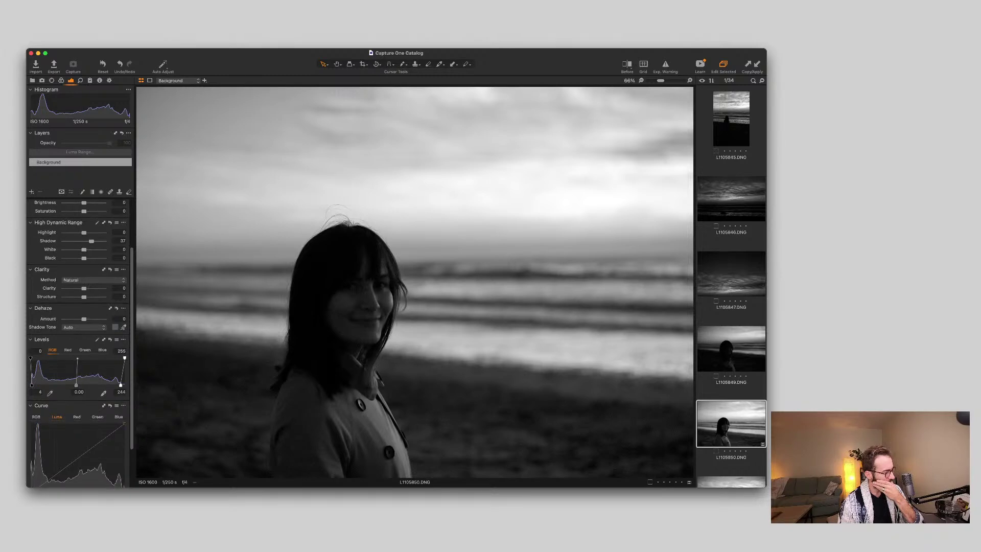
pyautogui.click(67, 350)
pyautogui.click(85, 350)
pyautogui.click(102, 349)
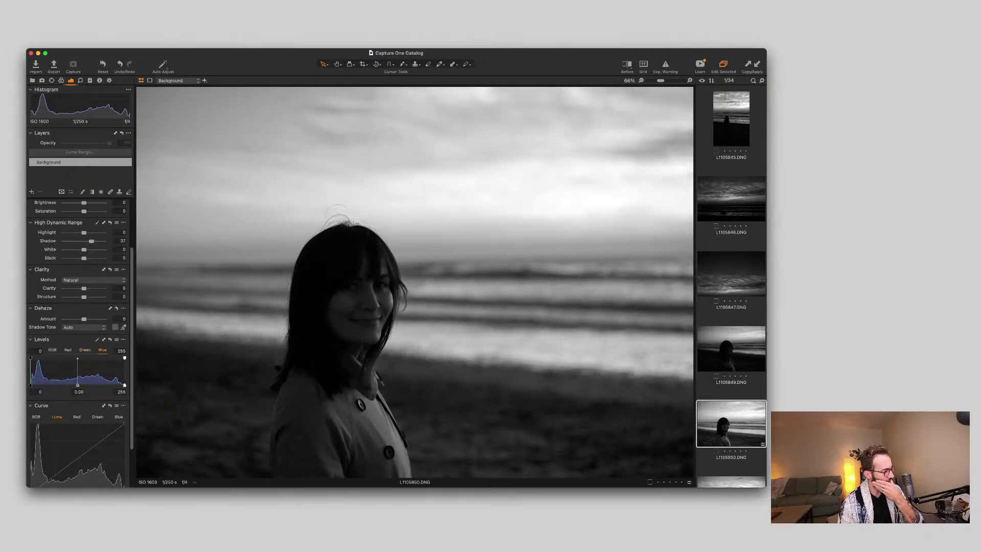
pyautogui.press('super+shift+l')
pyautogui.scroll(-4, 79, 342)
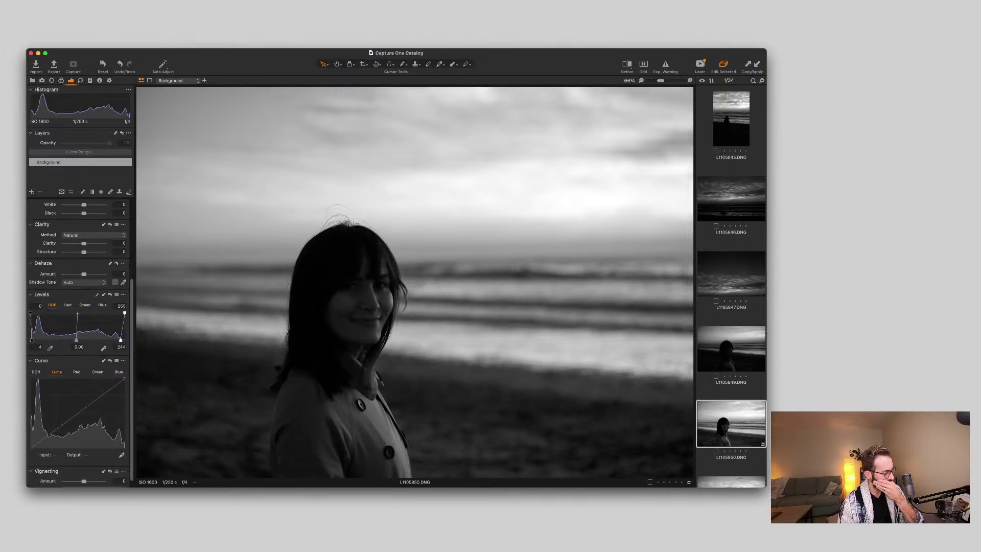
pyautogui.click(36, 372)
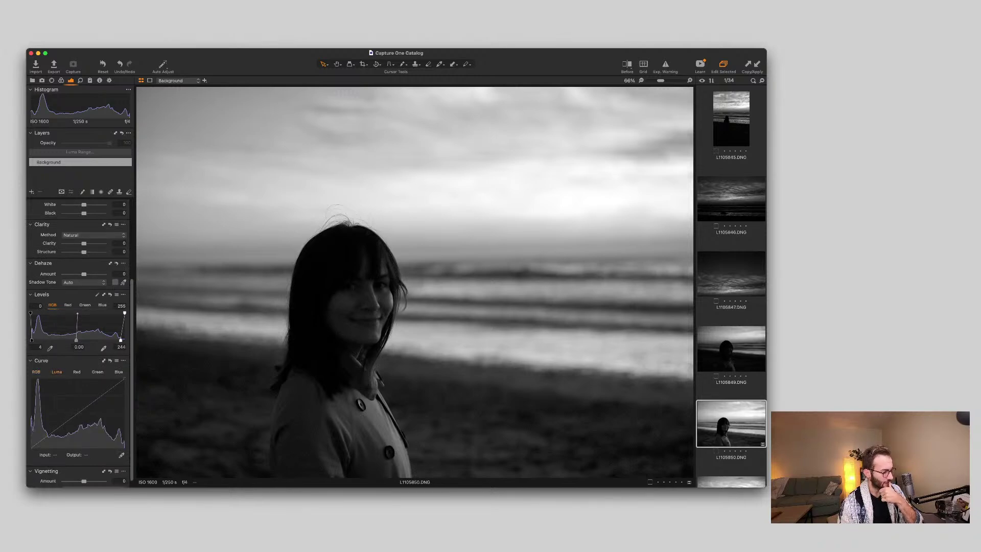
pyautogui.scroll(2, 79, 343)
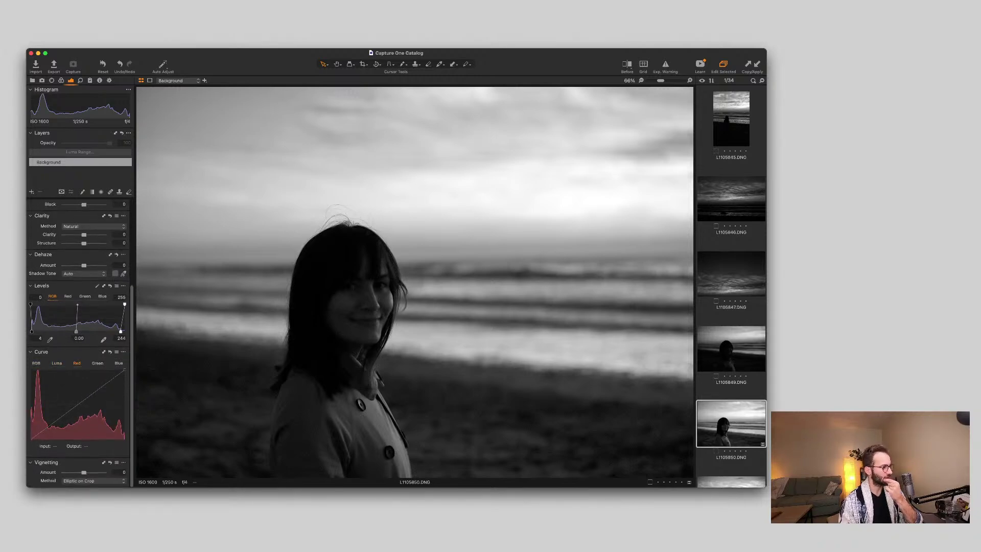
pyautogui.scroll(6, 79, 344)
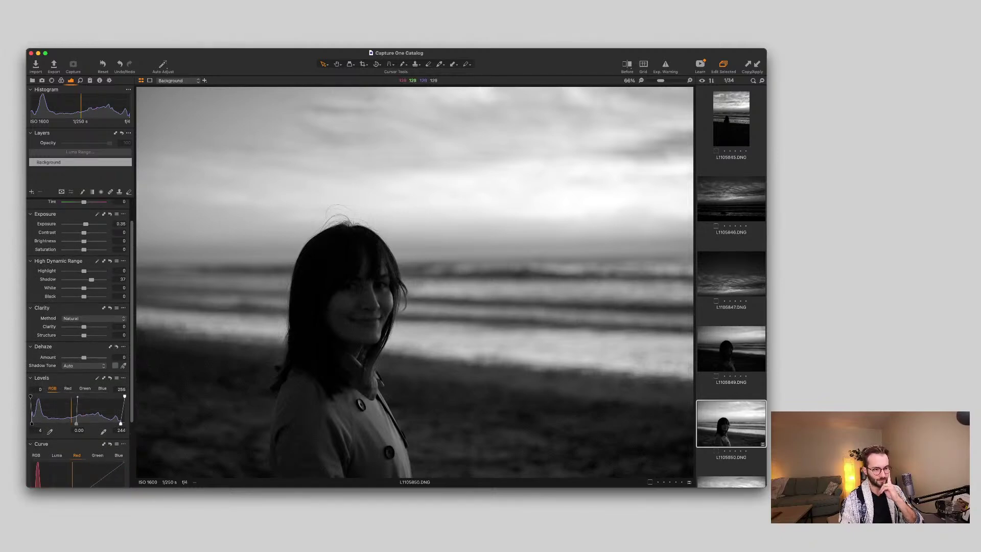
# Open L1105853.DNG, the group silhouetted on the shore, and apply Auto Adjust to it.
pyautogui.scroll(-8, 732, 286)
pyautogui.click(731, 301)
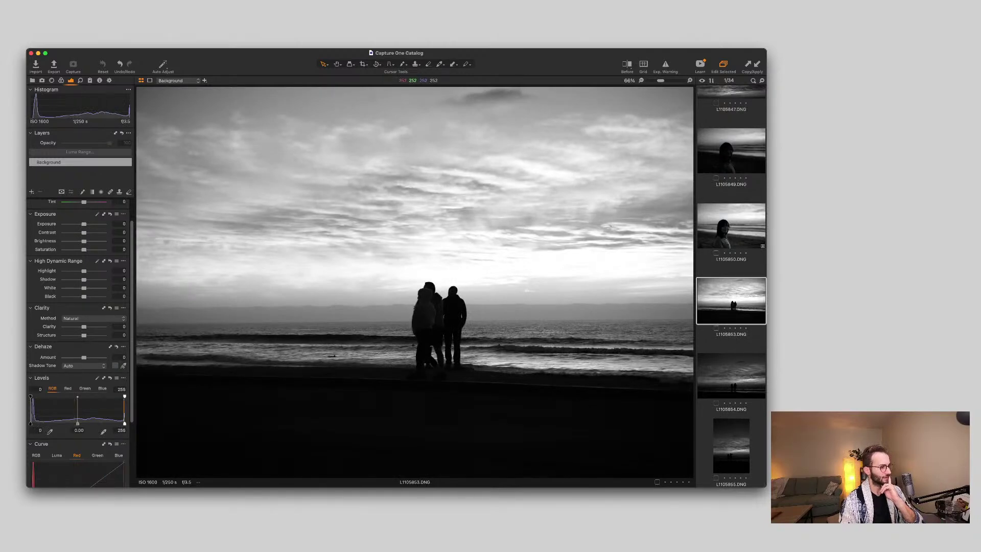
pyautogui.press('super+shift+a')
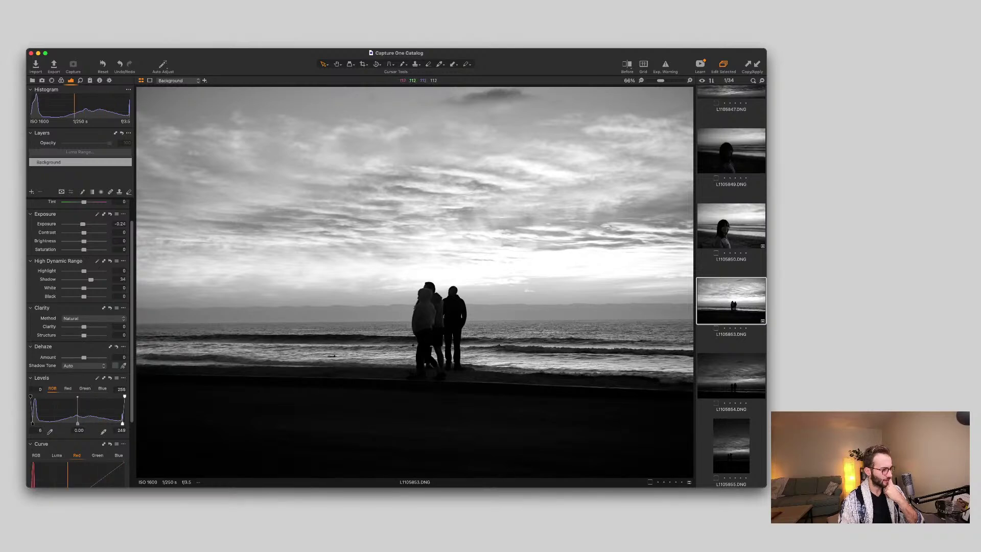
# Review the shadow setting, levels and luma curve of L1105853.DNG, and check the whole photo fitted in the viewer.
pyautogui.scroll(-2, 81, 343)
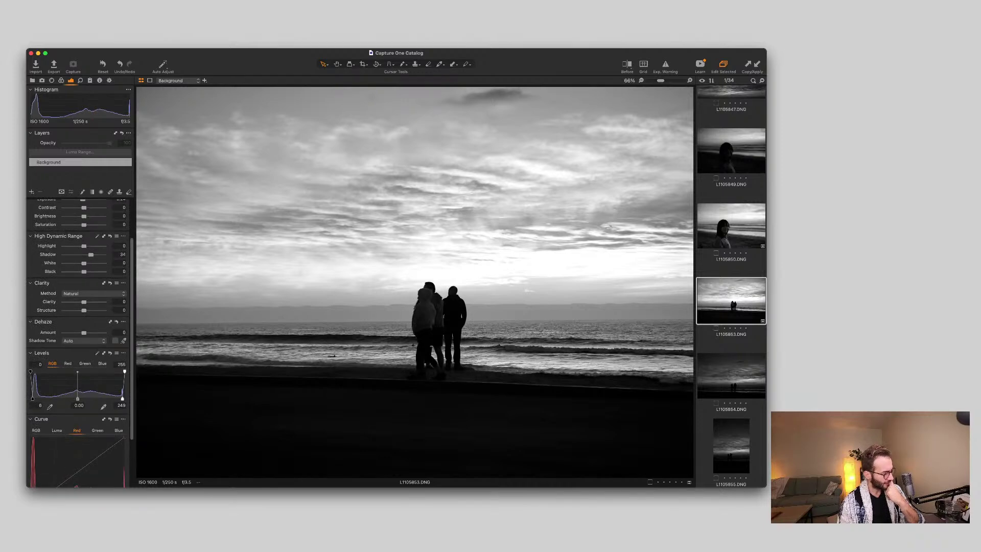
pyautogui.scroll(-2, 80, 342)
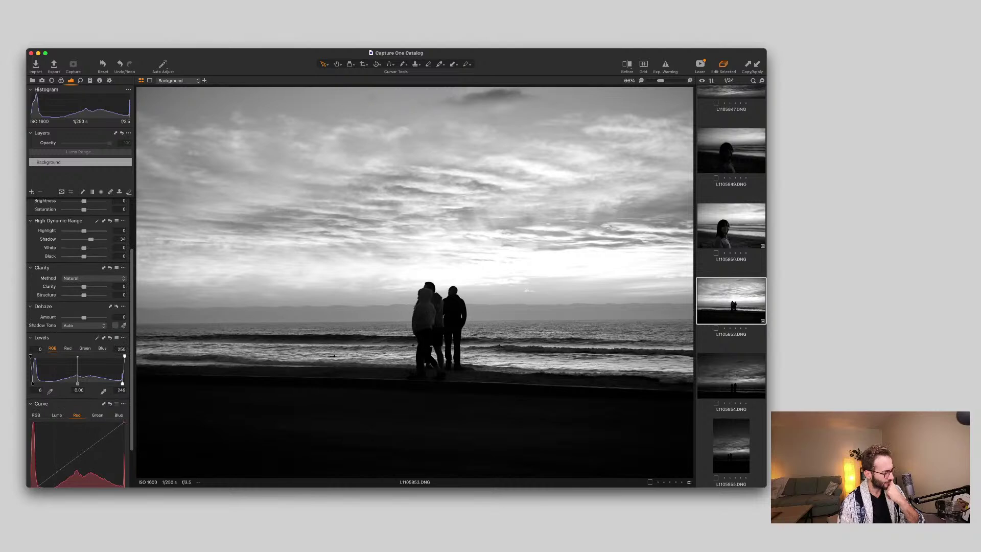
pyautogui.scroll(-2, 77, 342)
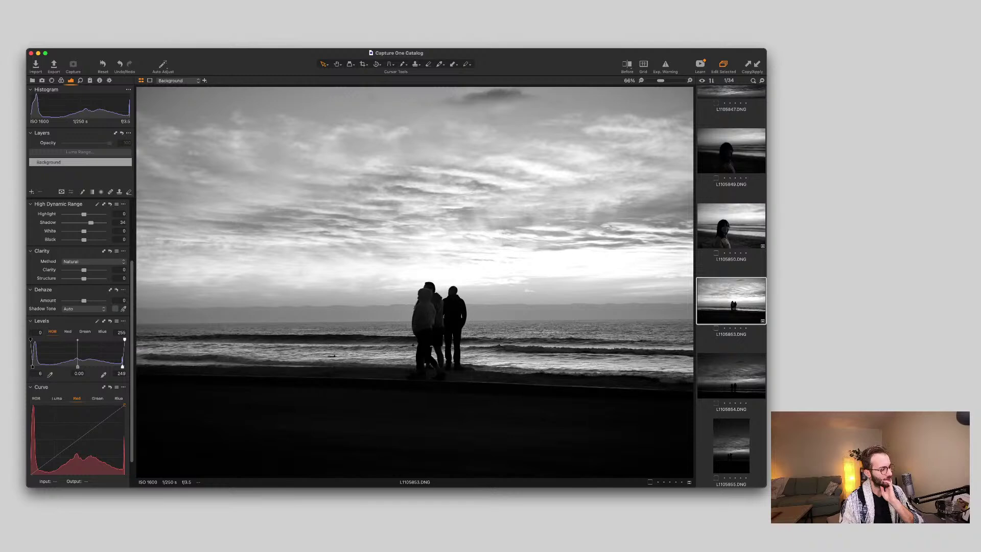
pyautogui.scroll(-2, 80, 337)
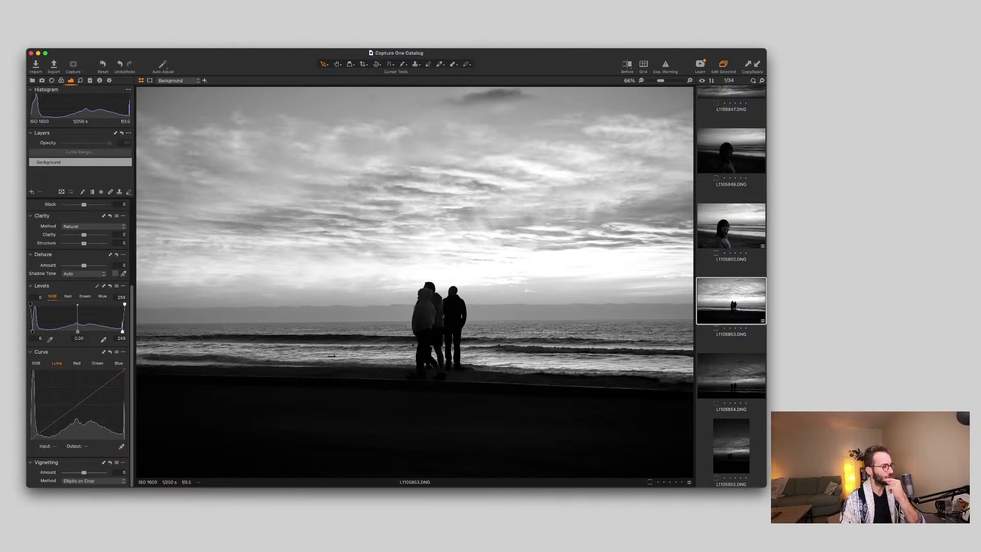
pyautogui.scroll(10, 245, 291)
pyautogui.press('super+0')
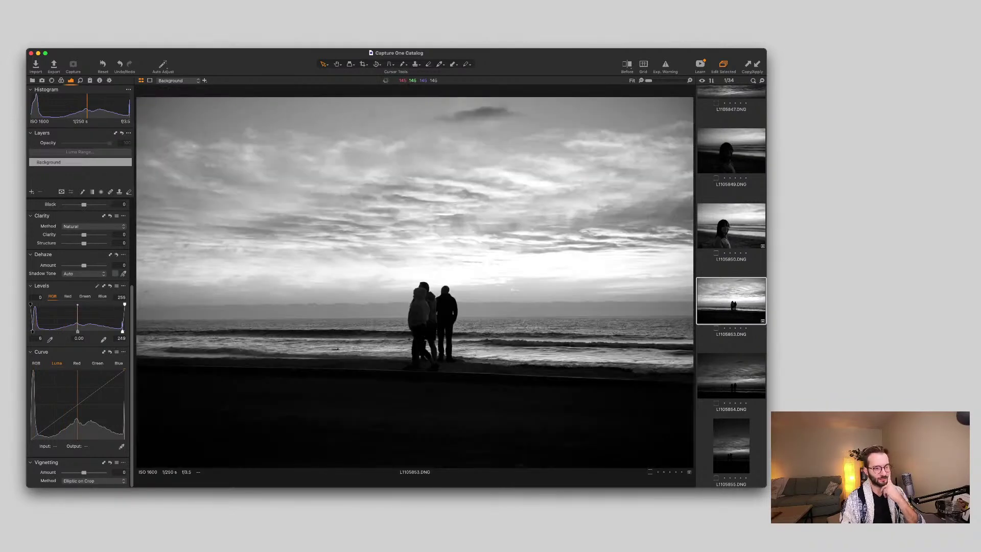
pyautogui.scroll(10, 731, 286)
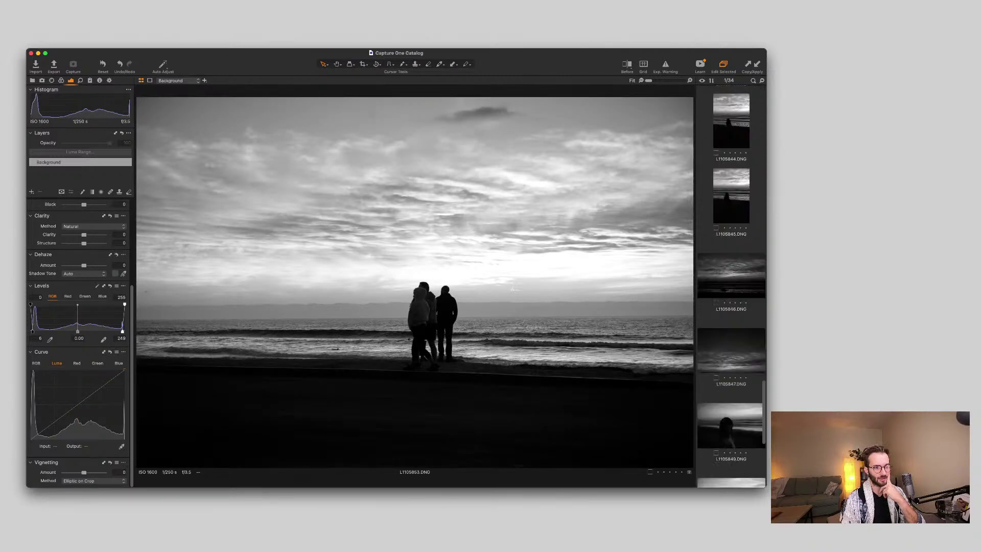
# Open L1105837.DNG, the woman silhouetted against the sea, and examine its color tools, including the 3-way and master color balance.
pyautogui.scroll(5, 731, 286)
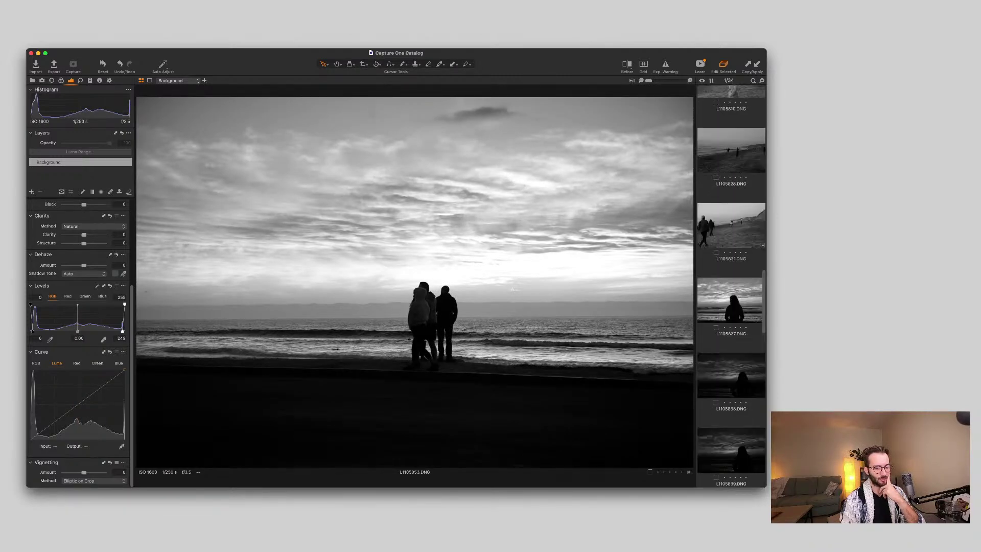
pyautogui.click(731, 300)
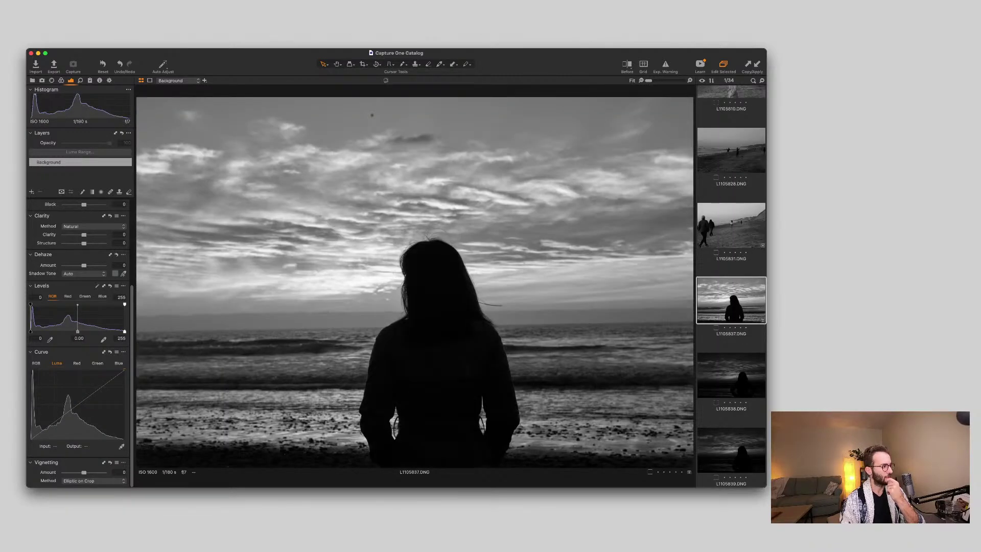
pyautogui.scroll(5, 79, 332)
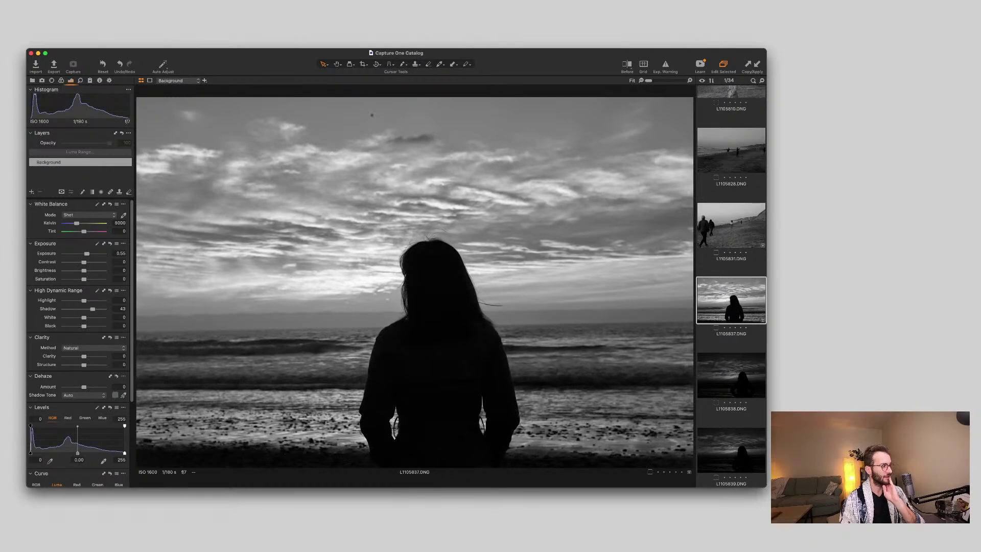
pyautogui.click(61, 80)
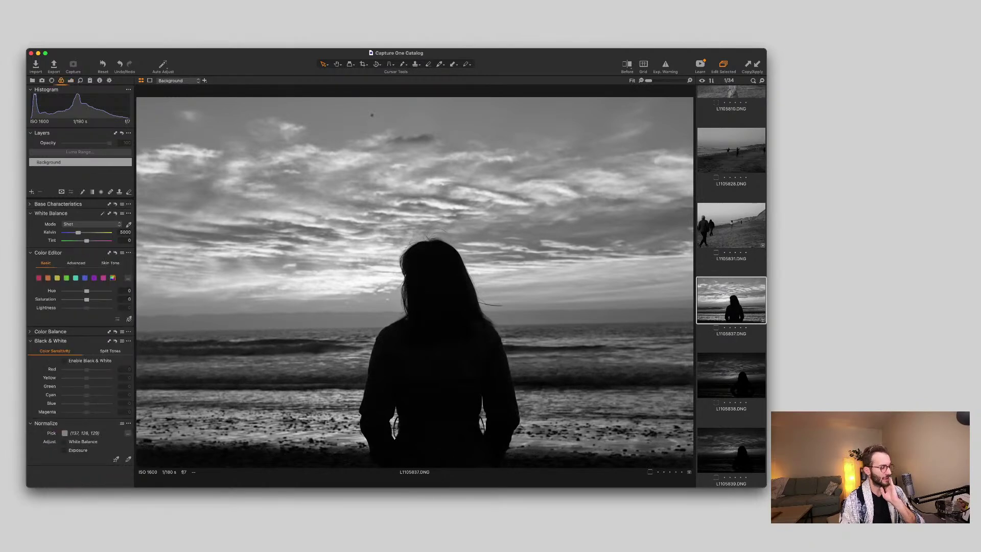
pyautogui.click(50, 332)
pyautogui.scroll(-1, 79, 281)
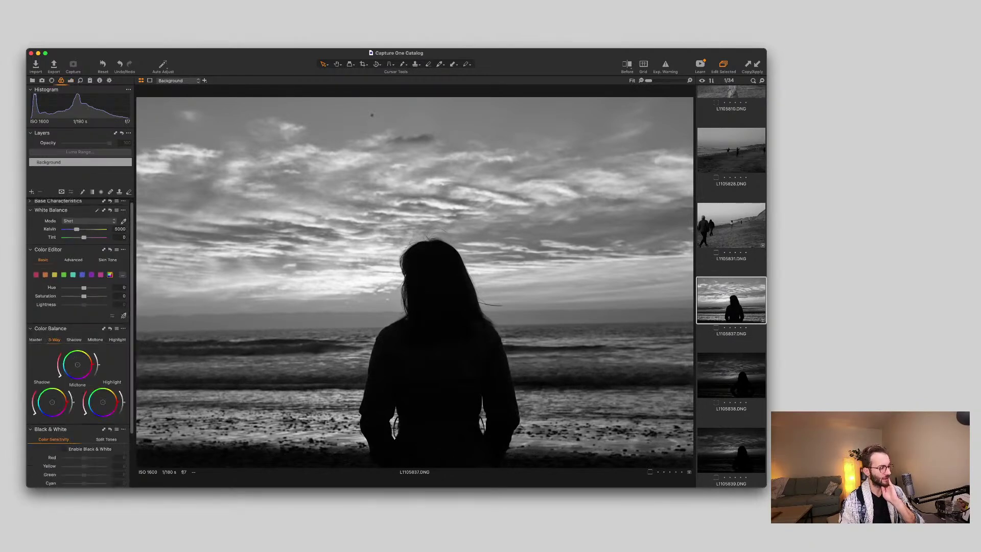
pyautogui.click(74, 338)
pyautogui.click(35, 337)
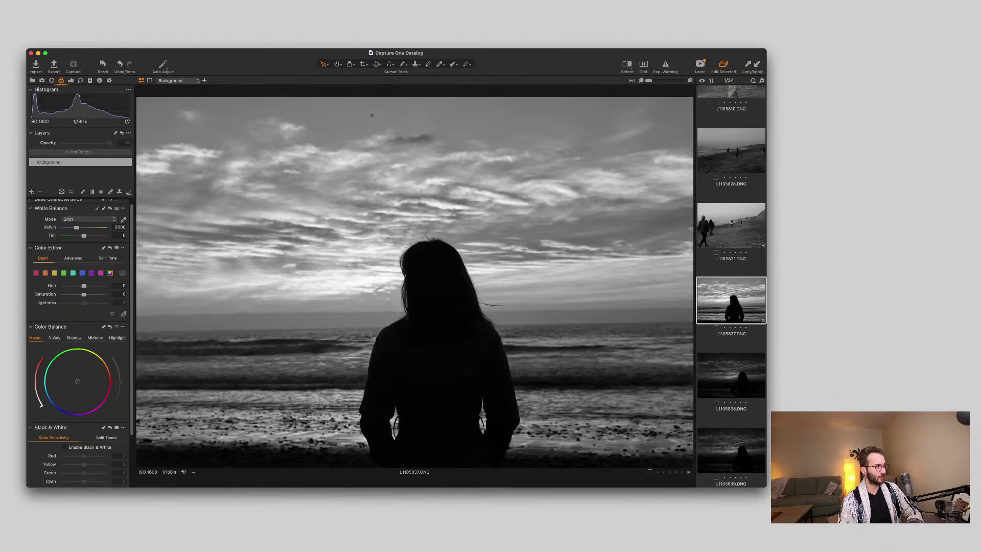
# Open L1105780.DNG, the full-length portrait of the woman in the trench coat, and show its available styles and presets.
pyautogui.click(70, 80)
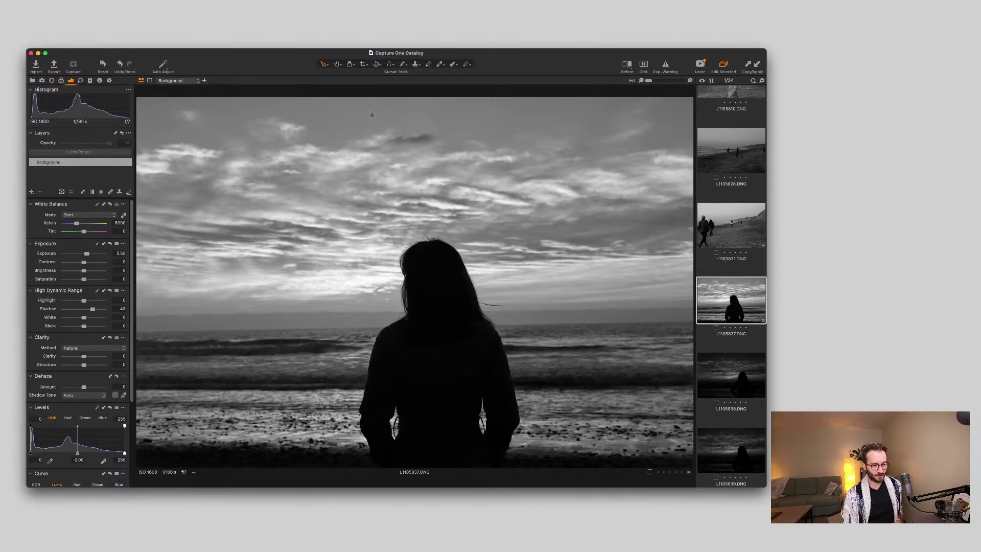
pyautogui.scroll(-10, 731, 287)
pyautogui.scroll(-2, 732, 286)
pyautogui.scroll(15, 731, 286)
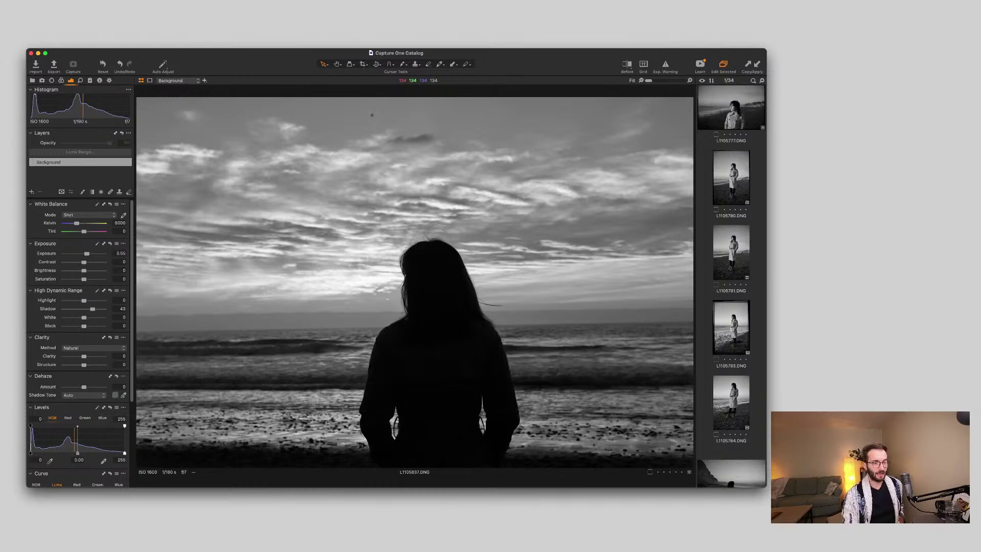
pyautogui.click(731, 178)
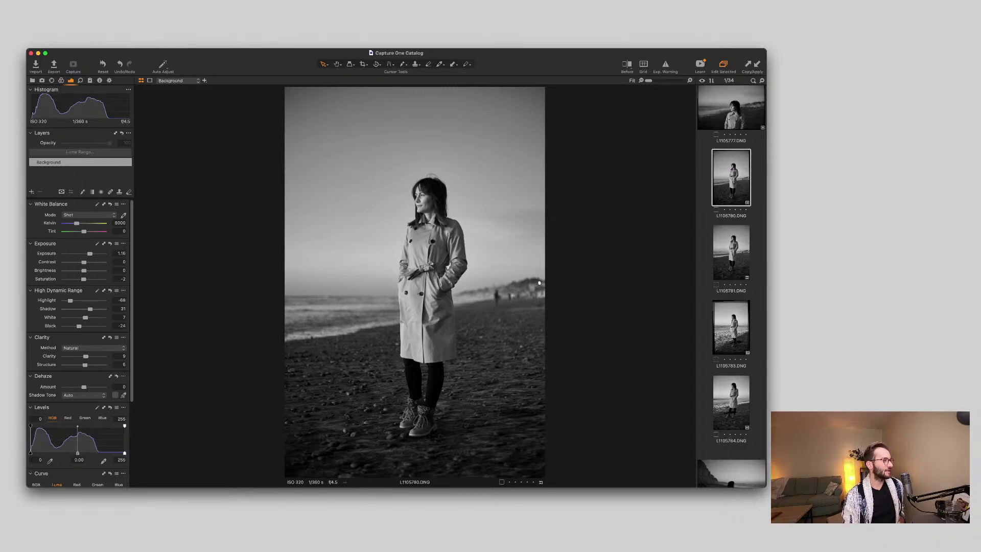
pyautogui.hotkey('ctrl', 'Tab')
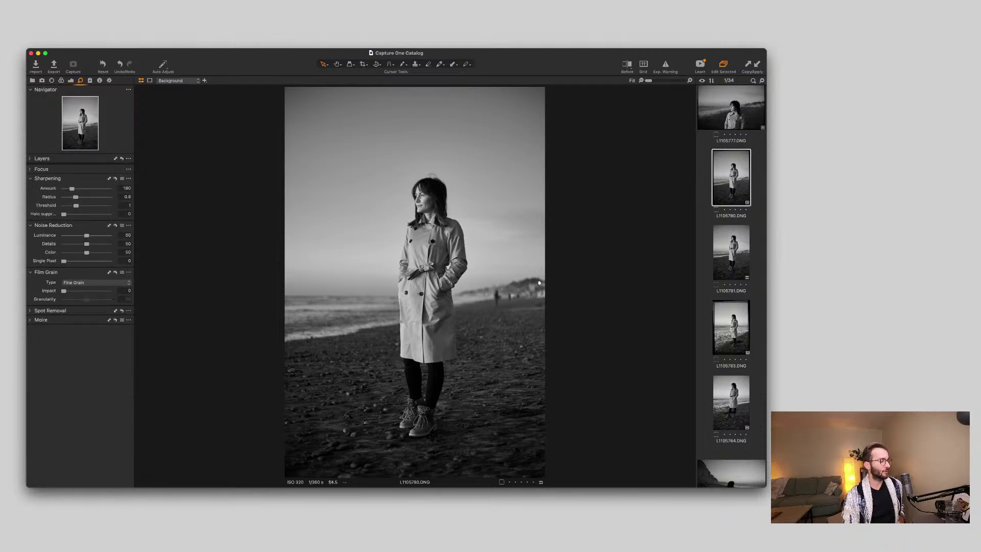
pyautogui.hotkey('ctrl', 'shift', 'Tab')
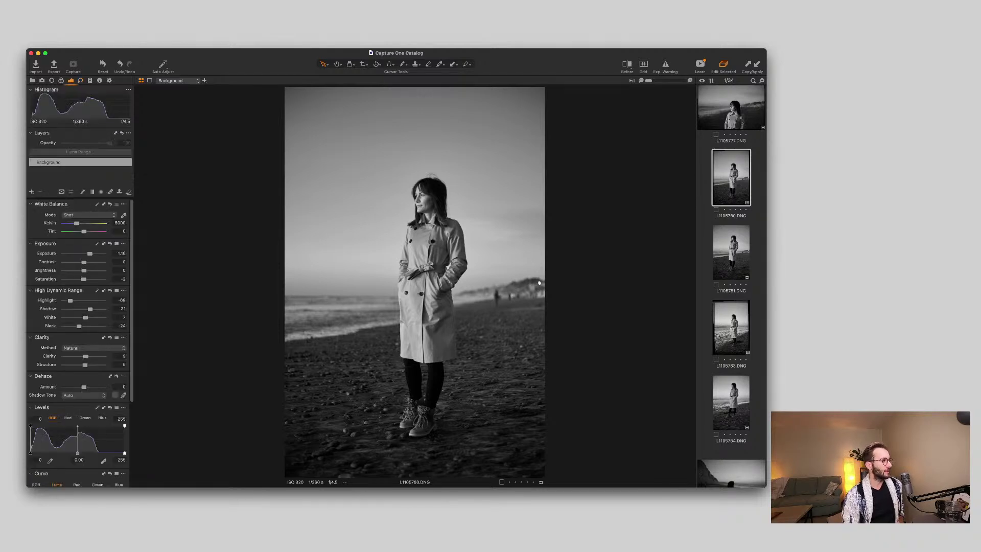
pyautogui.hotkey('ctrl', 'Tab')
pyautogui.hotkey('ctrl', 'Tab')
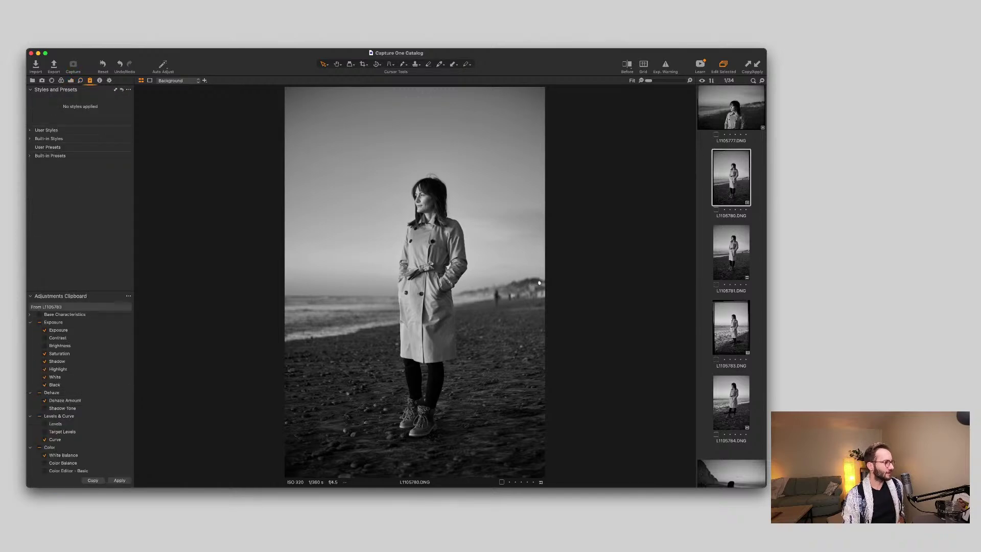
# Preview the built-in Black & White presets on the portrait, from the color filters through split toning to cyan, red and sepia toning.
pyautogui.click(30, 139)
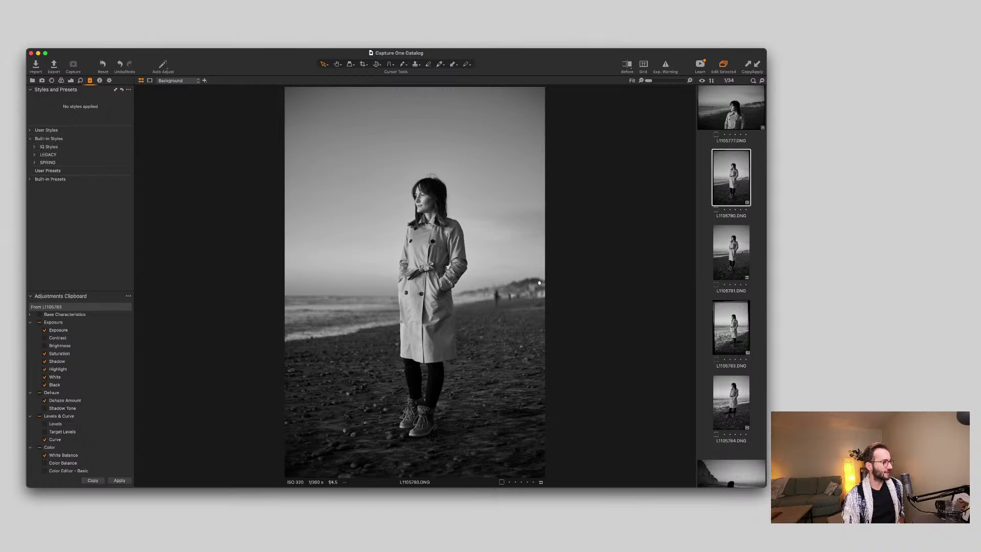
pyautogui.click(30, 179)
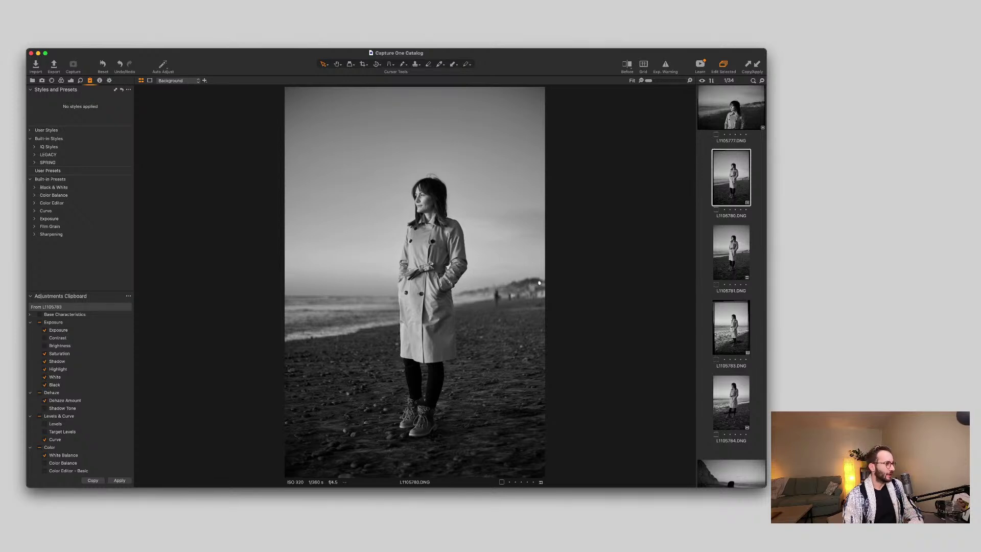
pyautogui.click(54, 187)
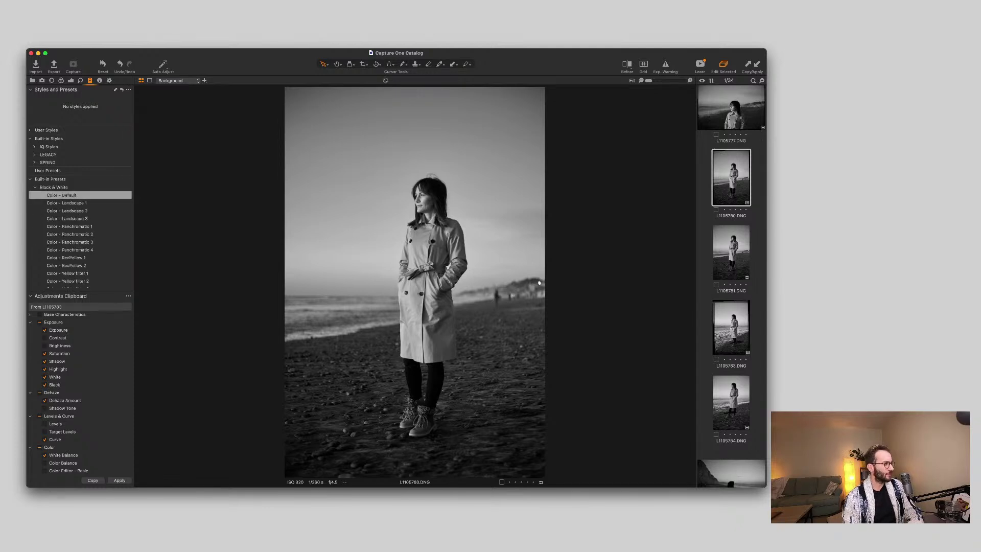
pyautogui.scroll(-2, 80, 204)
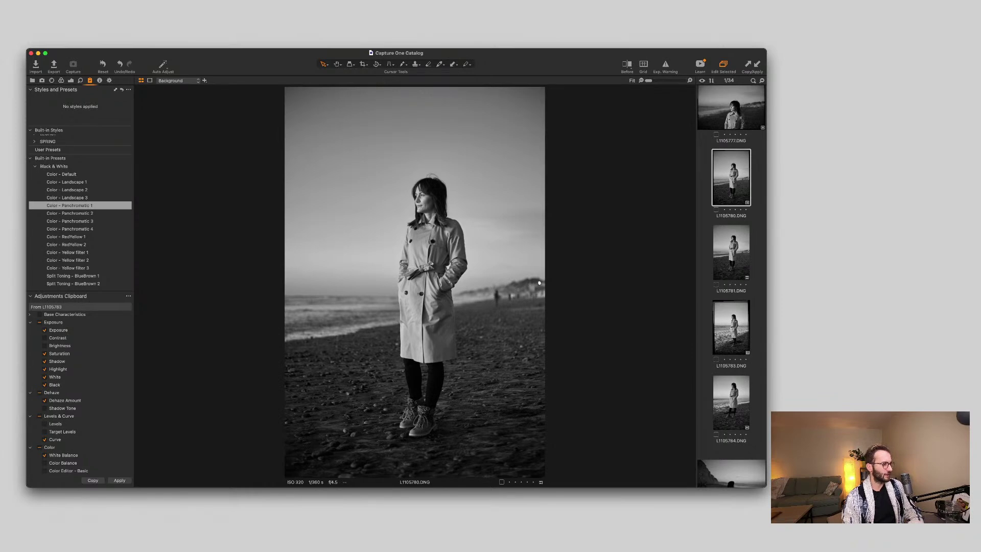
pyautogui.scroll(-2, 80, 204)
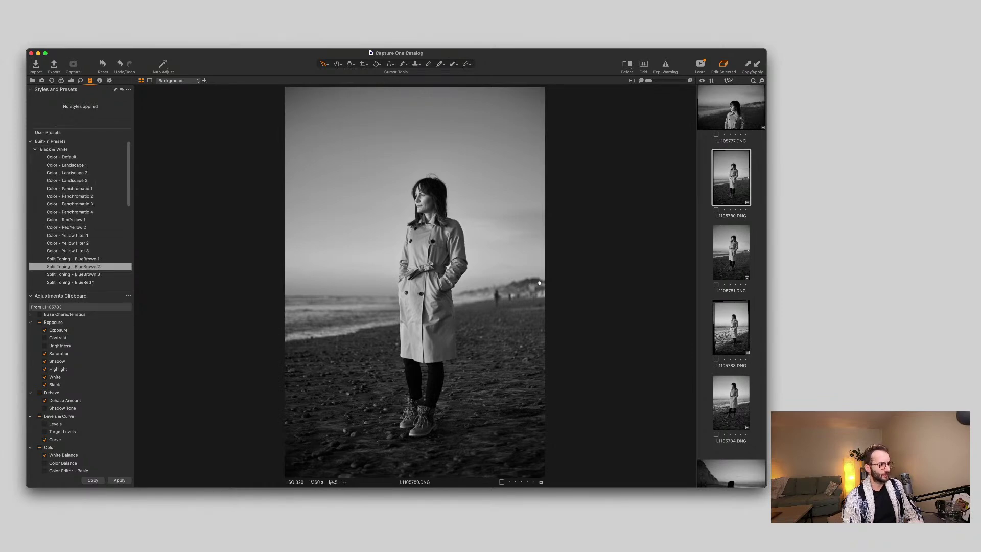
pyautogui.scroll(4, 80, 235)
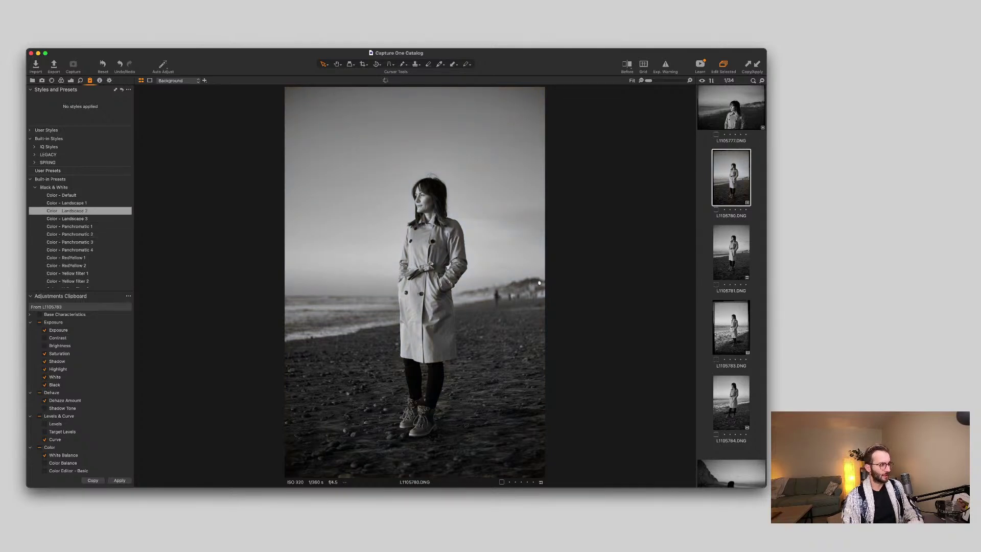
pyautogui.scroll(-3, 79, 204)
pyautogui.scroll(-5, 79, 214)
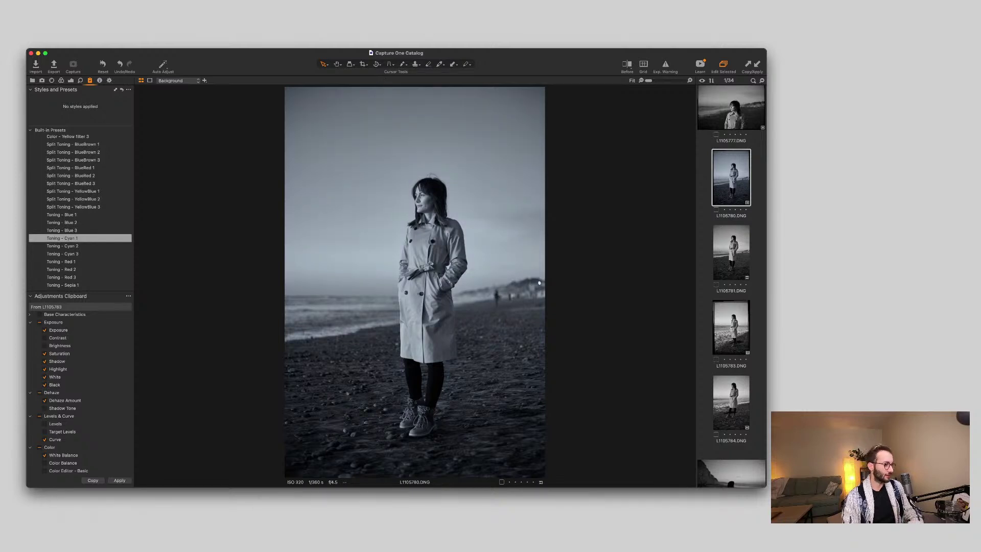
pyautogui.scroll(-3, 79, 235)
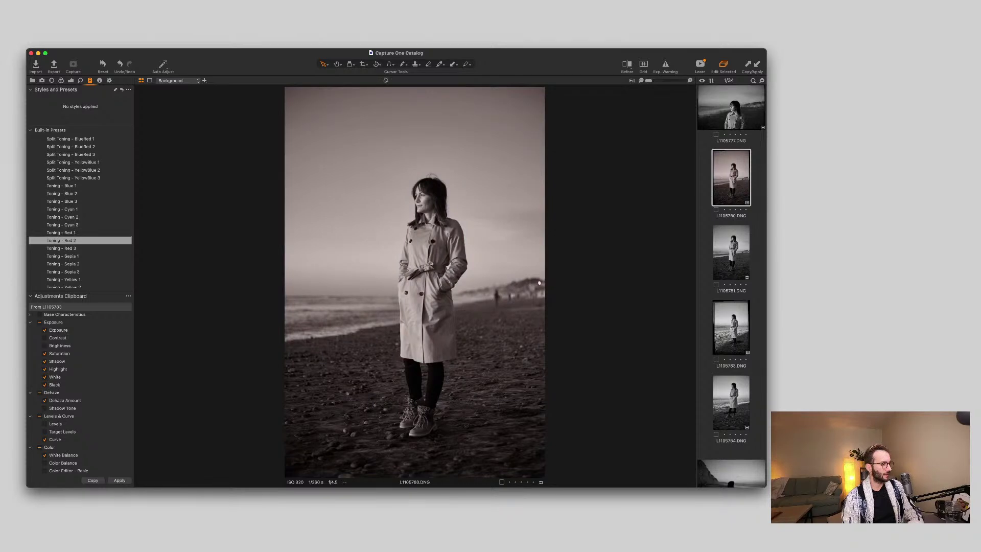
pyautogui.scroll(-3, 80, 225)
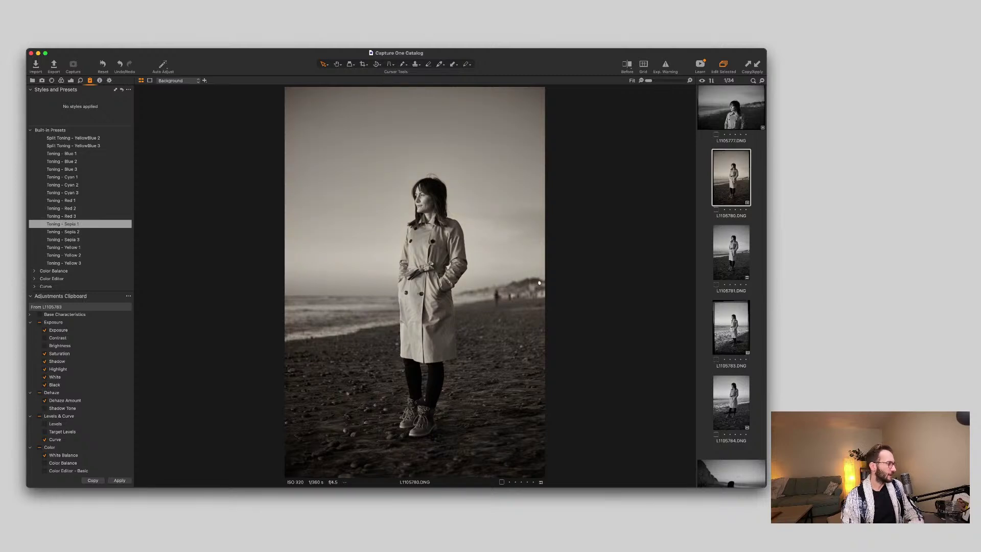
pyautogui.scroll(10, 80, 225)
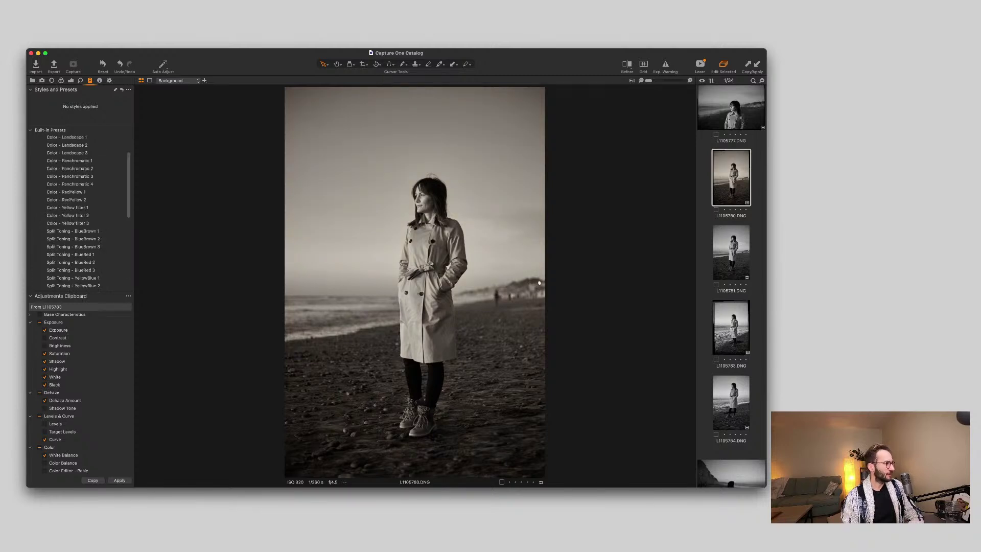
pyautogui.click(34, 186)
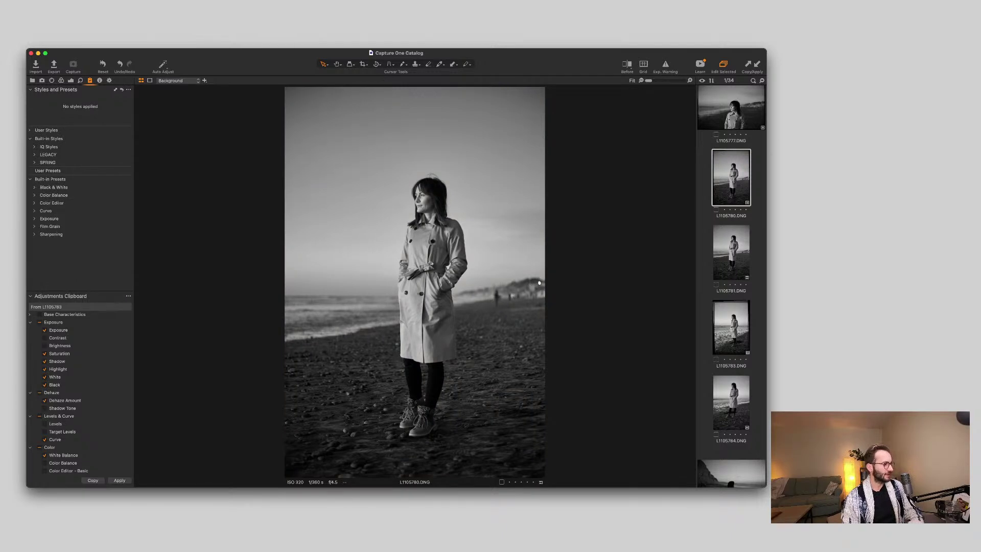
# Preview the built-in sharpening presets on the portrait, including Pre sharpening 1 and Soft image sharpening 3.
pyautogui.click(34, 234)
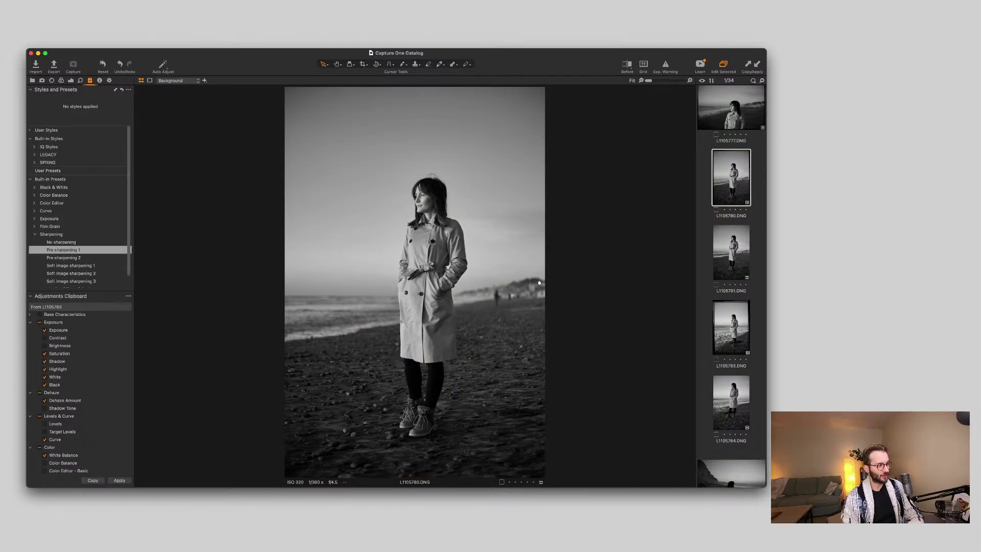
pyautogui.scroll(-1, 77, 268)
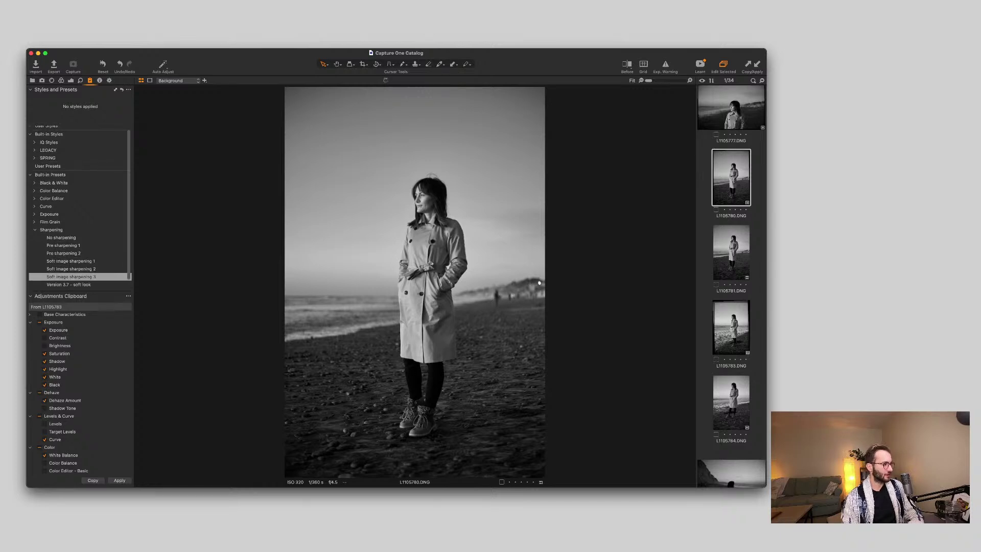
pyautogui.scroll(-1, 77, 273)
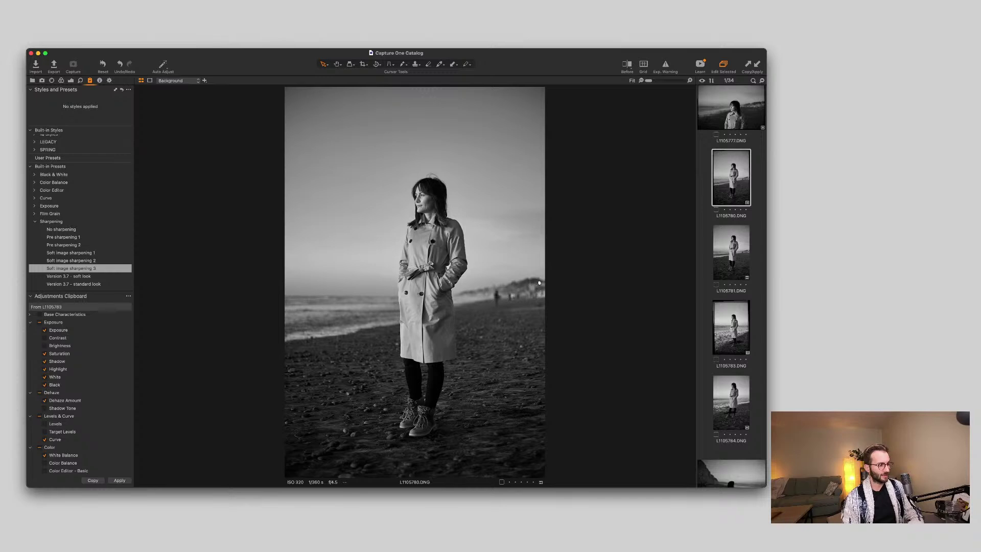
pyautogui.scroll(2, 80, 205)
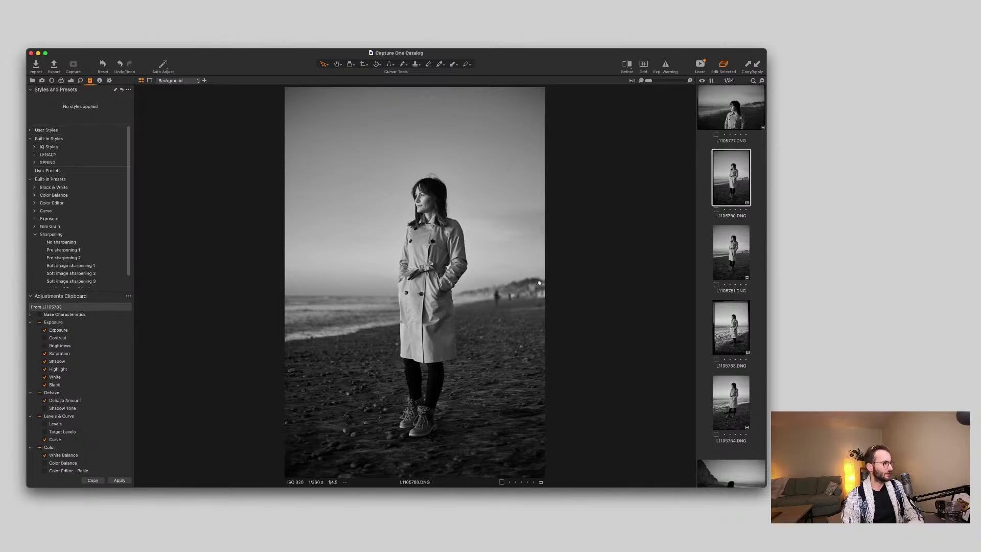
pyautogui.click(30, 179)
# Preview the user film styles on the portrait one after another, from Agfa Vista 100 to Kodak TMAX 400 - more contrast.
pyautogui.click(30, 130)
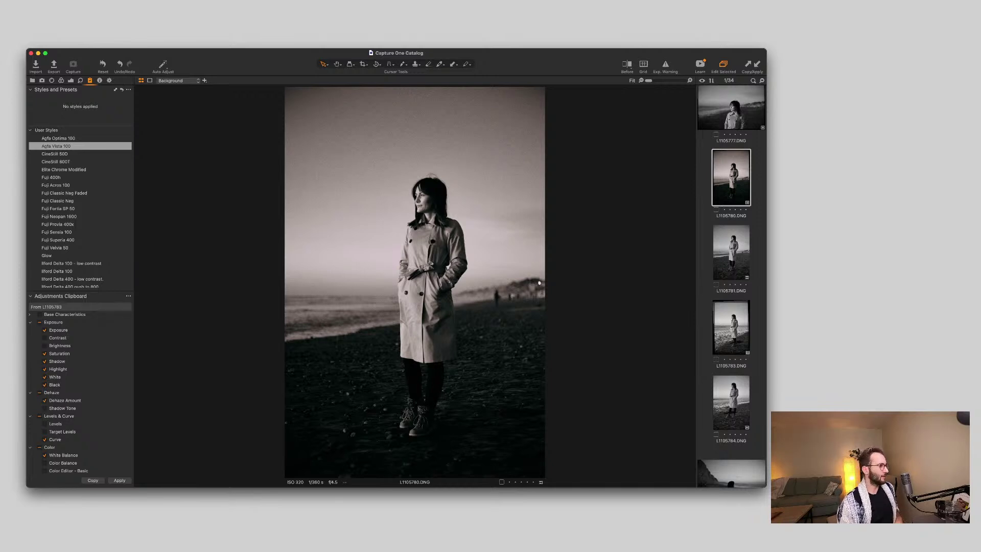
pyautogui.press('Down')
pyautogui.press('Down')
pyautogui.press('Down')
pyautogui.press('Down')
pyautogui.press('Down')
pyautogui.press('Down')
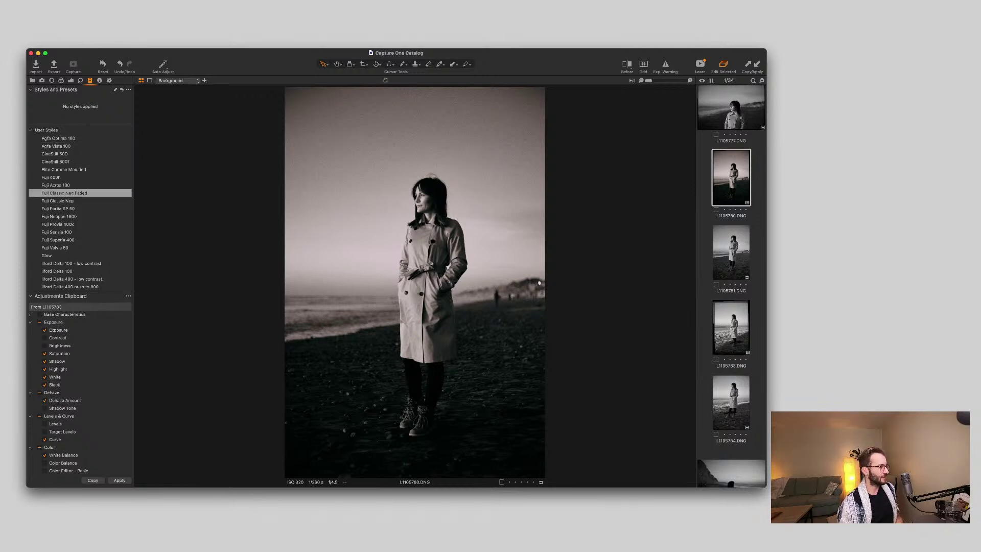
pyautogui.press('Down')
pyautogui.press('Down')
pyautogui.press('Down')
pyautogui.press('Down')
pyautogui.press('Down')
pyautogui.press('Down')
pyautogui.press('Down')
pyautogui.press('Down')
pyautogui.press('Down')
pyautogui.press('Down')
pyautogui.press('Down')
pyautogui.press('Down')
pyautogui.press('Down')
pyautogui.press('Down')
pyautogui.press('Down')
pyautogui.press('Down')
pyautogui.press('Down')
pyautogui.press('Down')
pyautogui.press('Down')
pyautogui.press('Down')
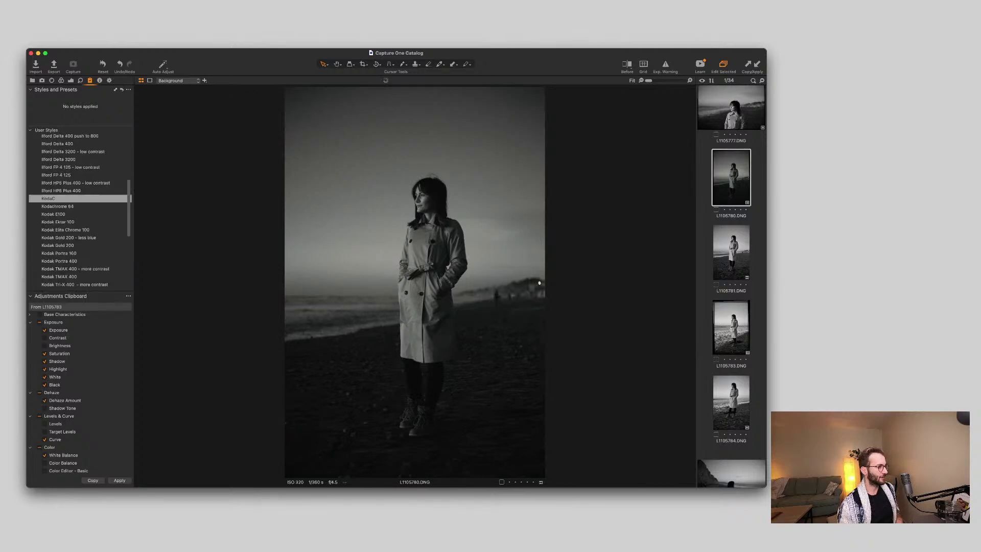
pyautogui.press('Down')
pyautogui.press('Down')
pyautogui.press('Down')
pyautogui.press('Down')
pyautogui.press('Down')
pyautogui.press('Down')
pyautogui.press('Down')
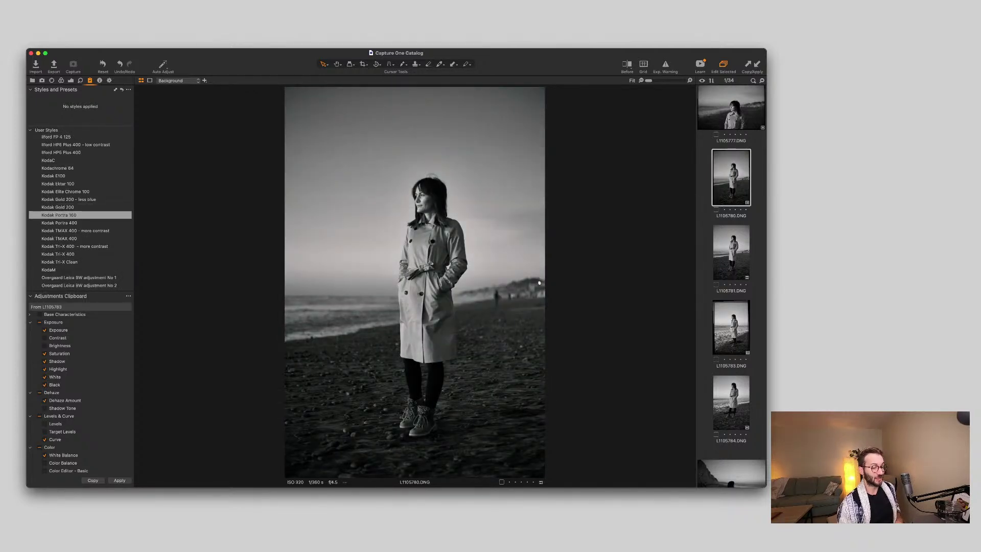
pyautogui.press('Down')
pyautogui.press('Down')
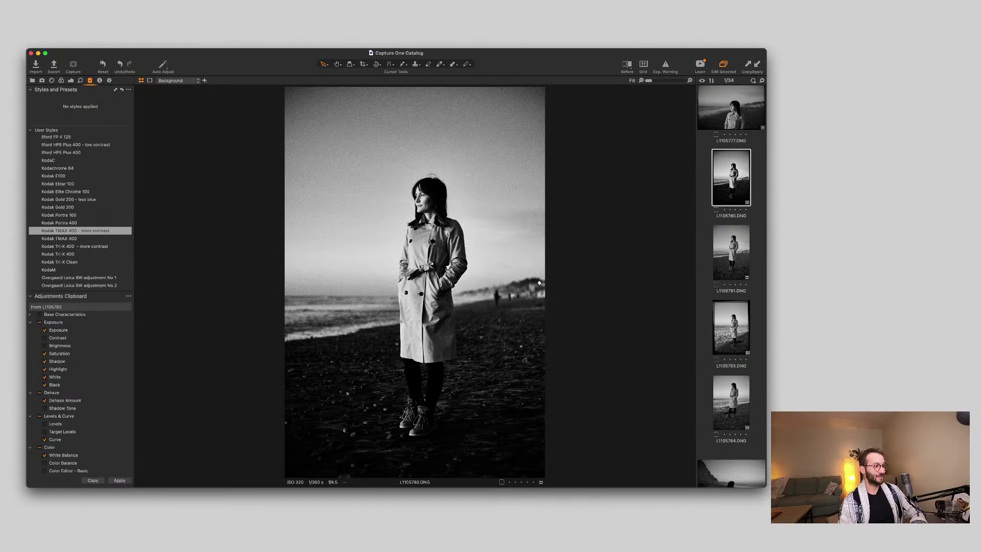
# Compare the Kodak Tri-X 400 and Kodak Tri-X Clean styles on the portrait.
pyautogui.click(58, 254)
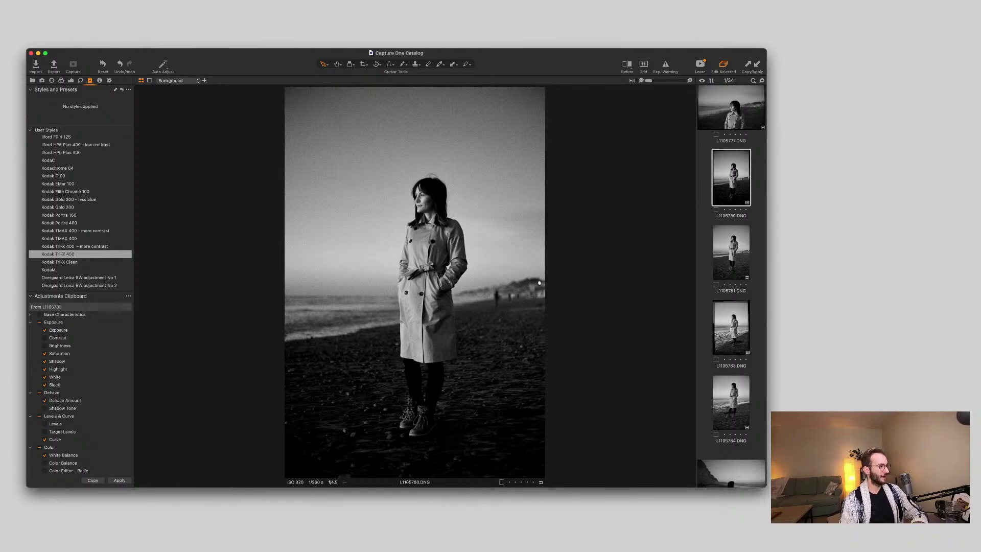
pyautogui.press('Down')
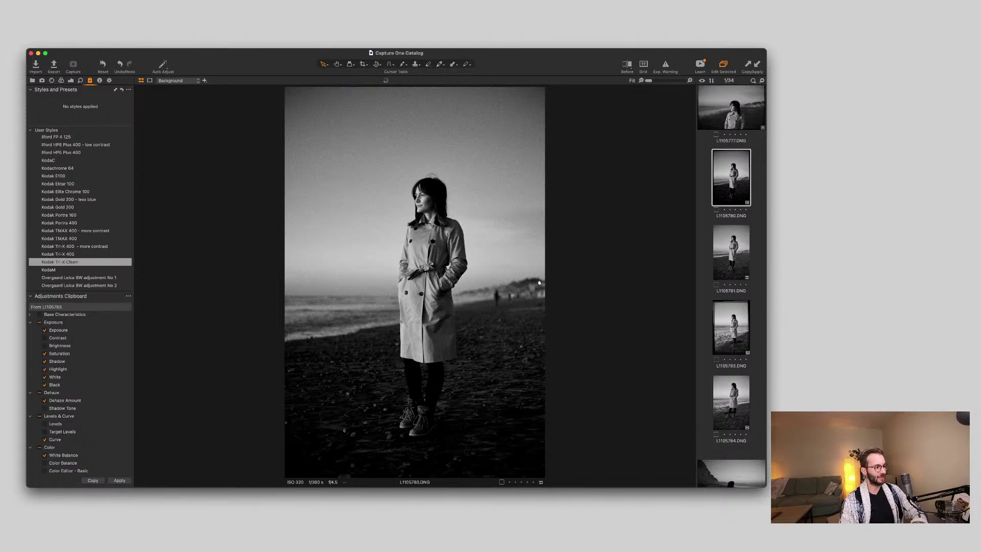
pyautogui.press('Up')
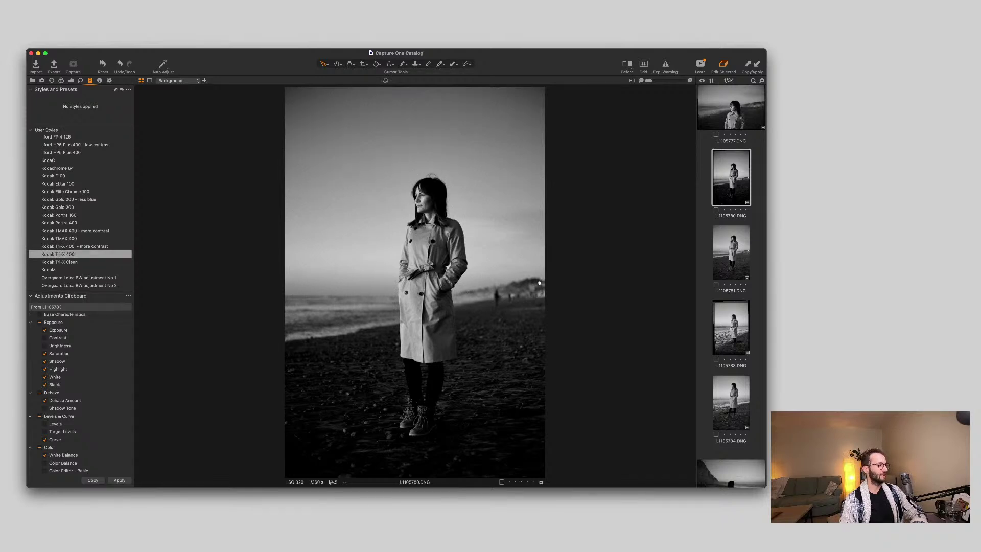
# Apply the Kodak Tri-X 400 style to the portrait and compare it with the Tri-X 400 more contrast and TMAX 400 styles.
pyautogui.press('Return')
pyautogui.press('Up')
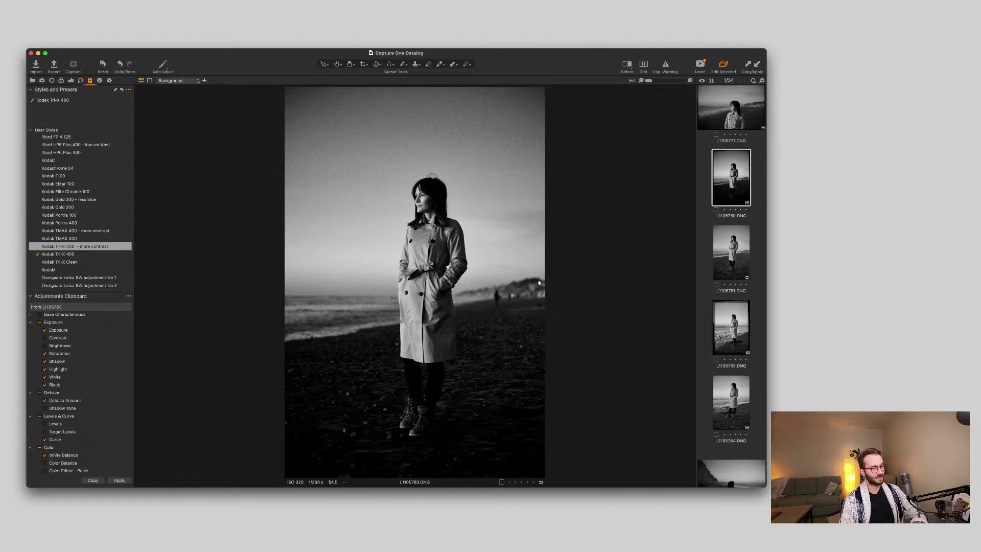
pyautogui.press('Down')
pyautogui.press('Up')
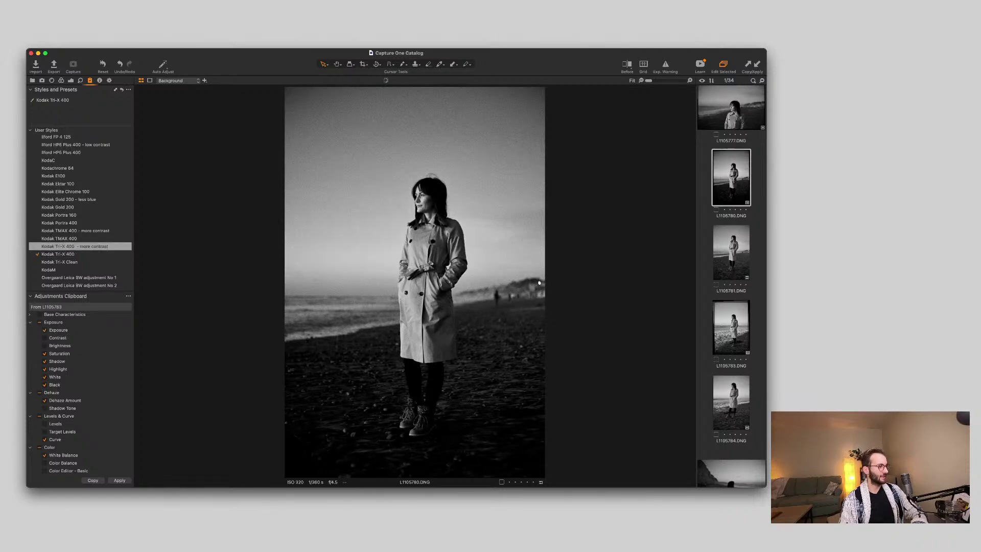
pyautogui.press('Up')
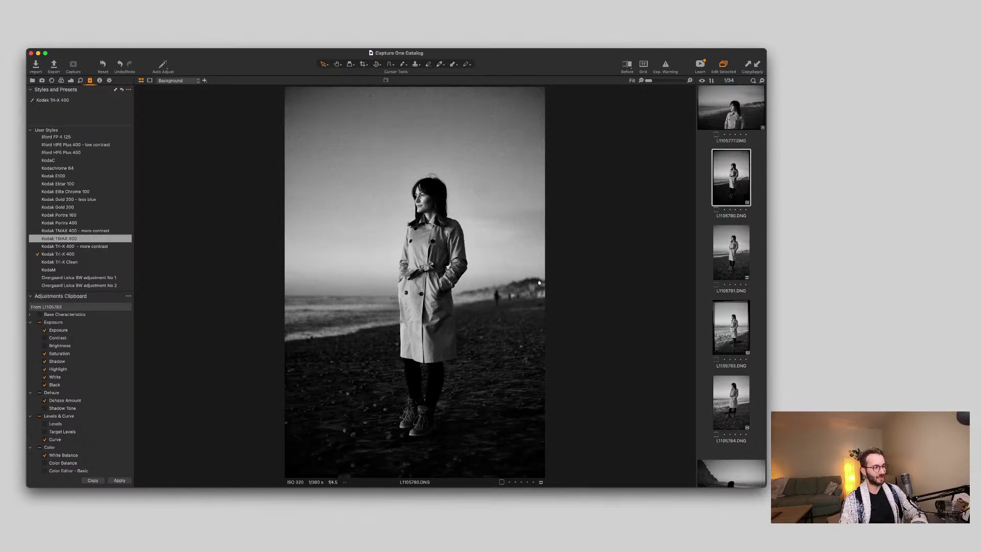
pyautogui.press('Up')
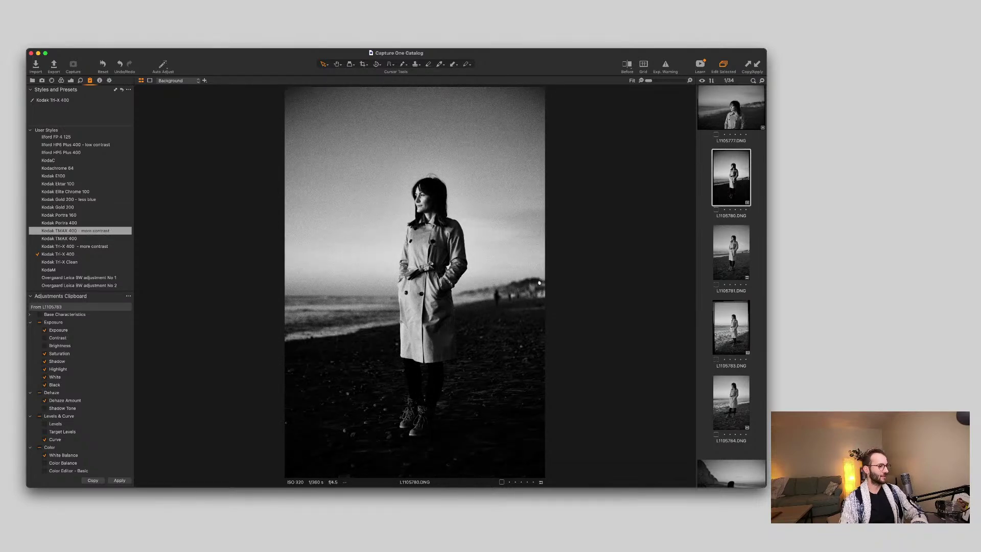
pyautogui.press('Down')
pyautogui.press('Down')
pyautogui.press('Down')
pyautogui.press('Escape')
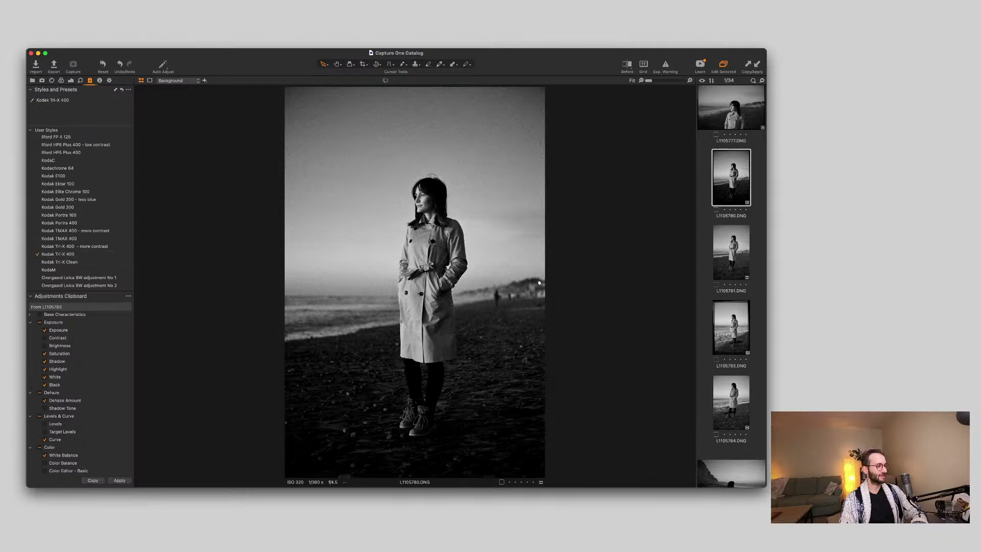
pyautogui.press('Return')
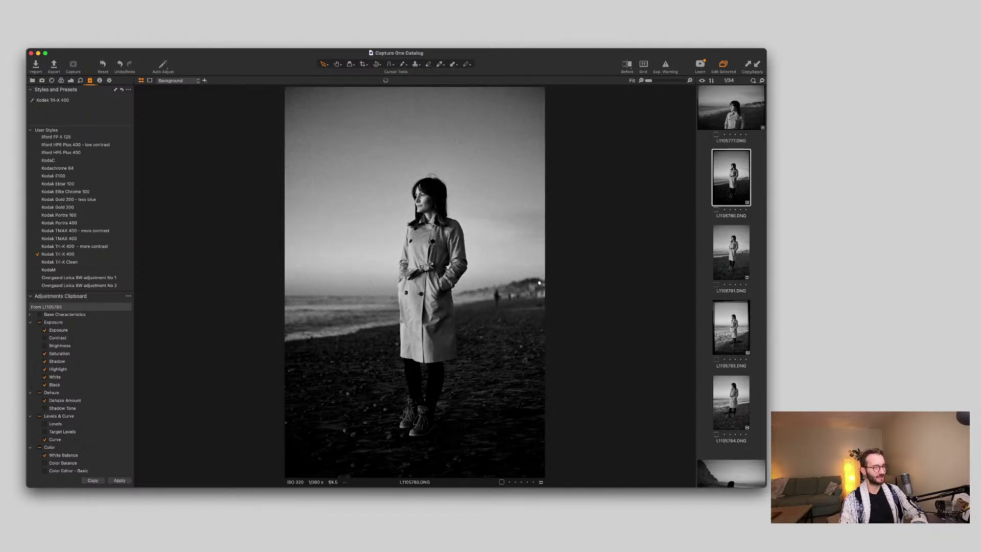
# Examine the woman's face and coat up close with the Kodak Tri-X 400 style applied, and return to the whole portrait.
pyautogui.doubleClick(434, 220)
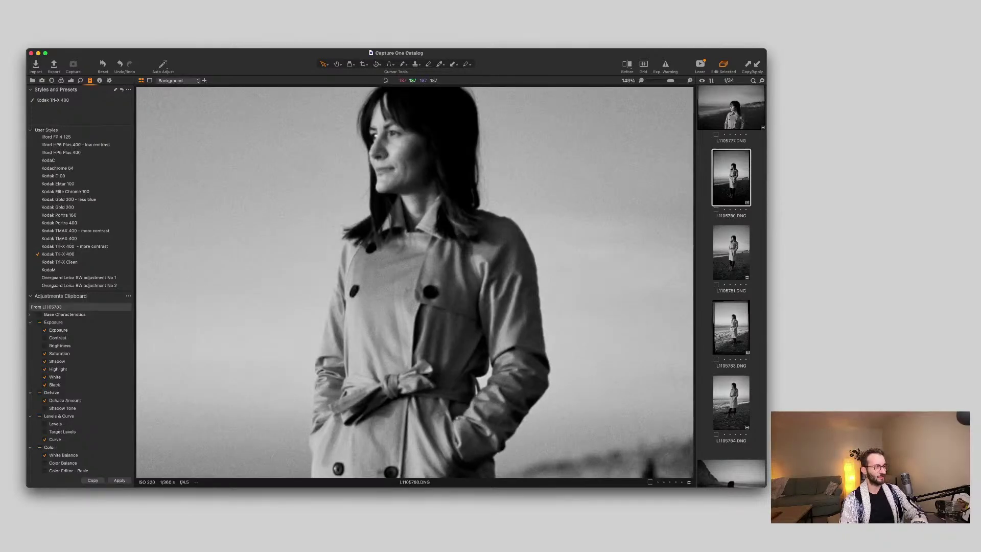
pyautogui.doubleClick(435, 219)
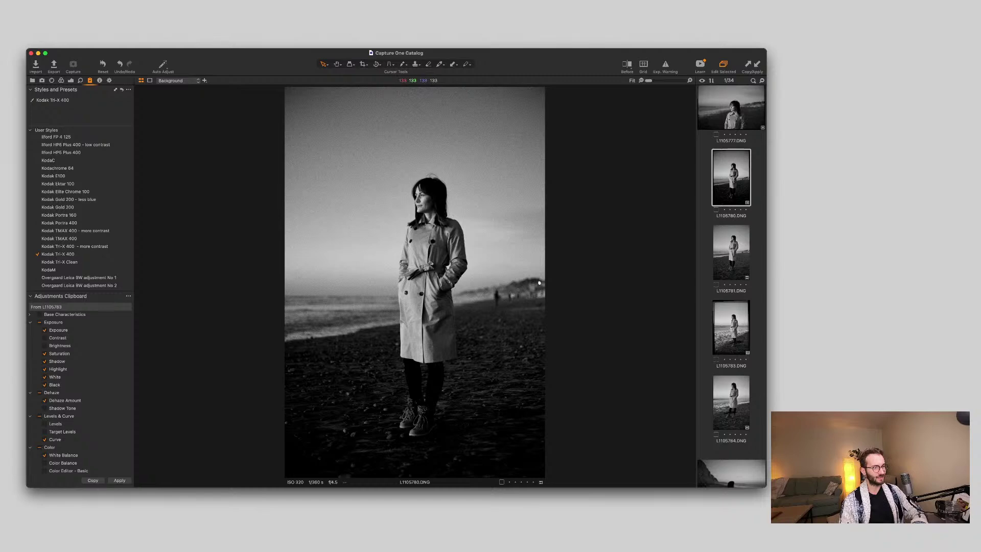
pyautogui.press('super+alt+0')
pyautogui.press('super+0')
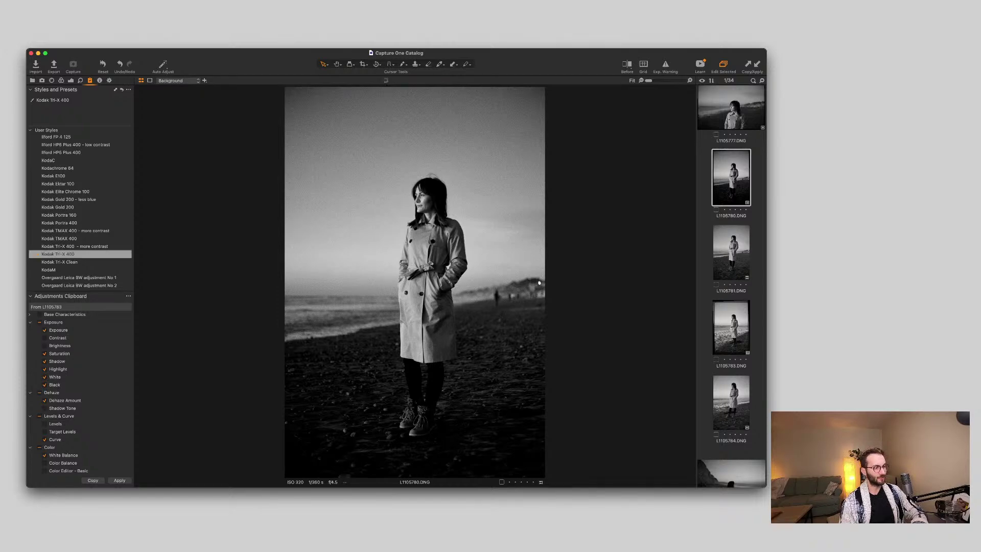
# Apply the Kodak Tri-X Clean style to the portrait and remove the Kodak Tri-X 400 style.
pyautogui.click(60, 261)
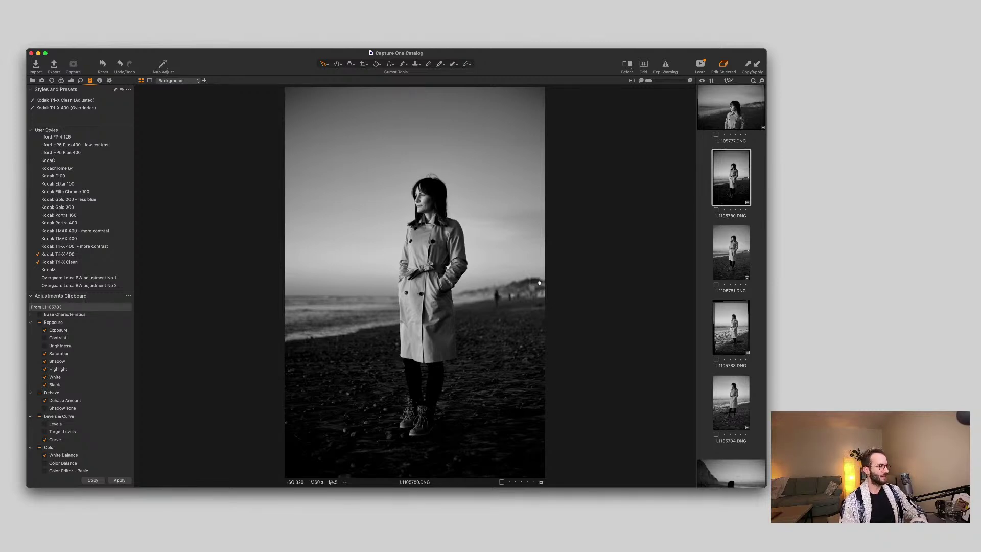
pyautogui.click(57, 254)
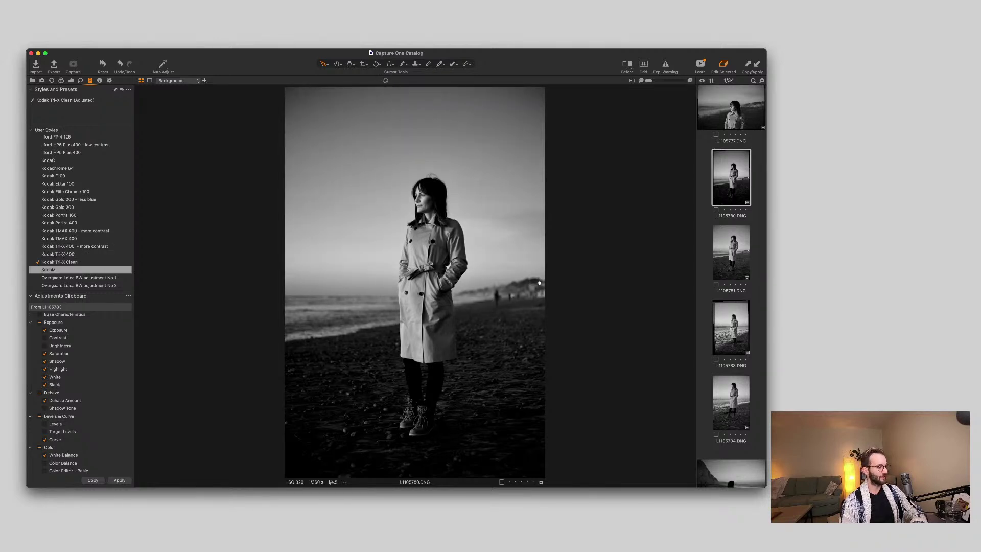
# Look through the remaining user styles and preview Tone - Kodak - 3 on the portrait.
pyautogui.scroll(-4, 79, 270)
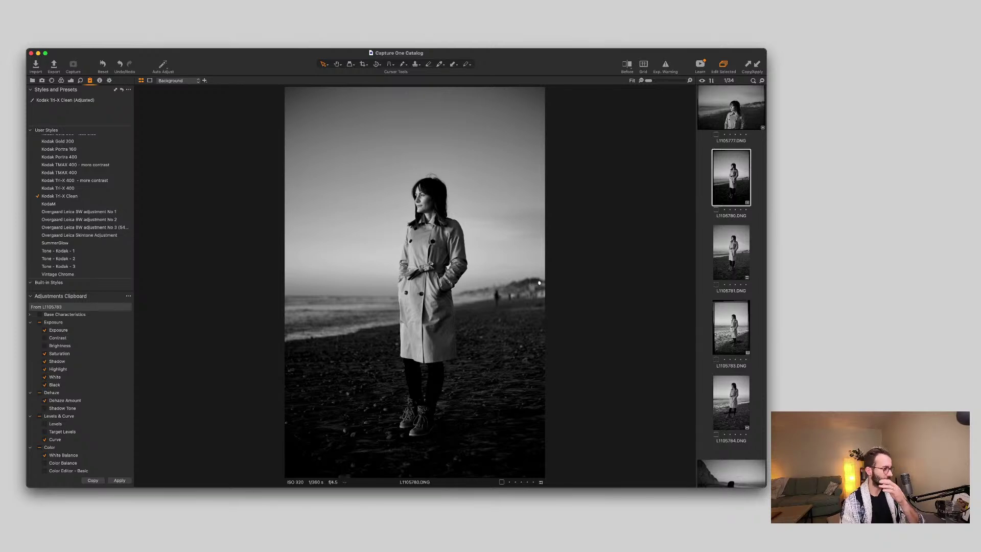
pyautogui.scroll(-1, 79, 245)
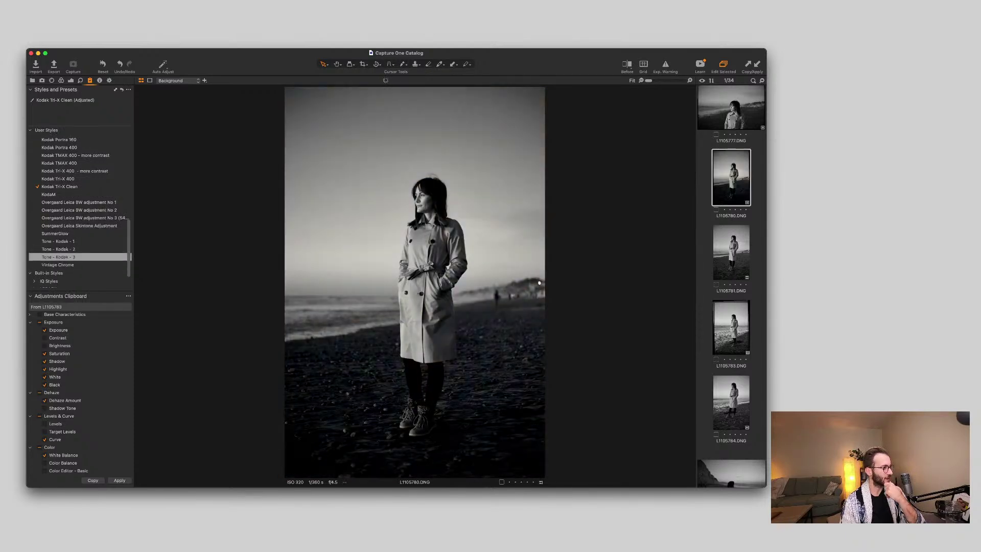
pyautogui.scroll(3, 79, 215)
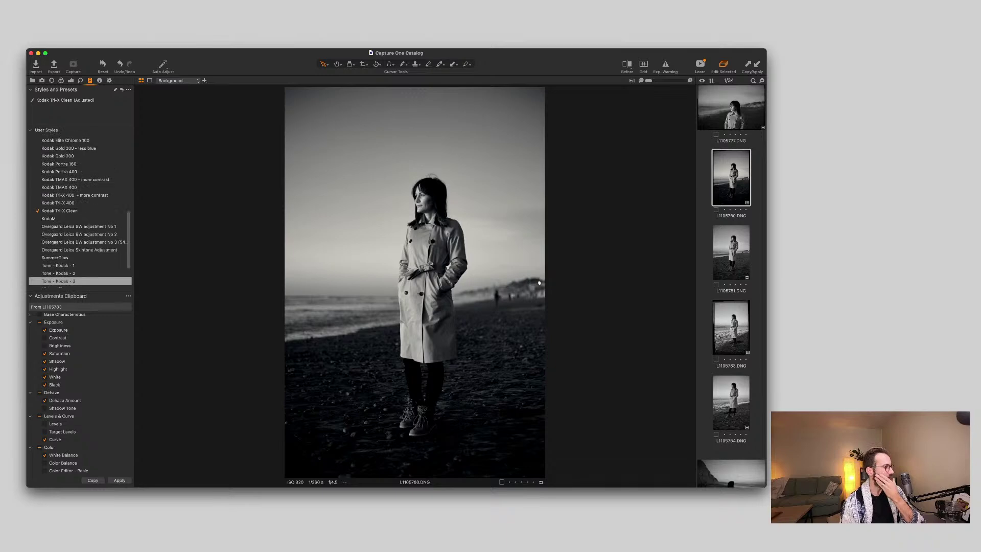
pyautogui.scroll(-7, 80, 215)
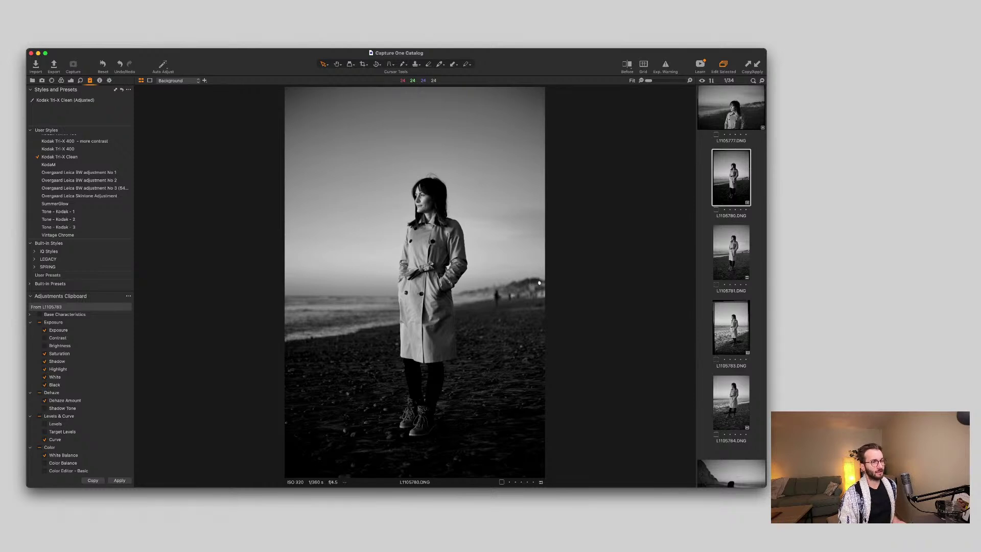
# Turn on the exposure warning to check the portrait for clipped highlights.
pyautogui.press('super+g')
pyautogui.press('super+g')
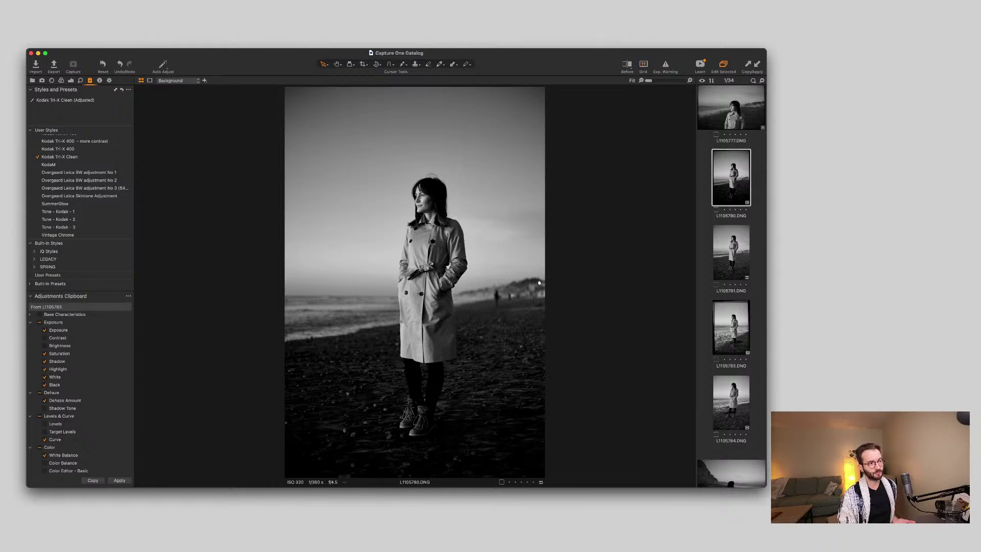
pyautogui.press('super+g')
pyautogui.press('super+g')
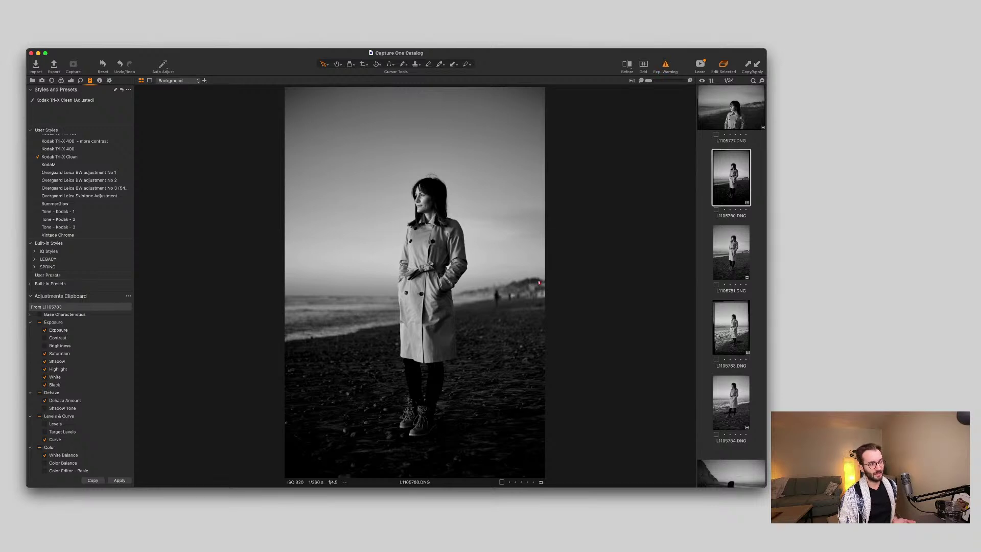
# Check other beach photos, including silhouettes L1105844 and L1105843, for overexposed areas, and return to the styled portrait L1105780.
pyautogui.press('Right')
pyautogui.press('Right')
pyautogui.scroll(-5, 730, 286)
pyautogui.scroll(-10, 730, 286)
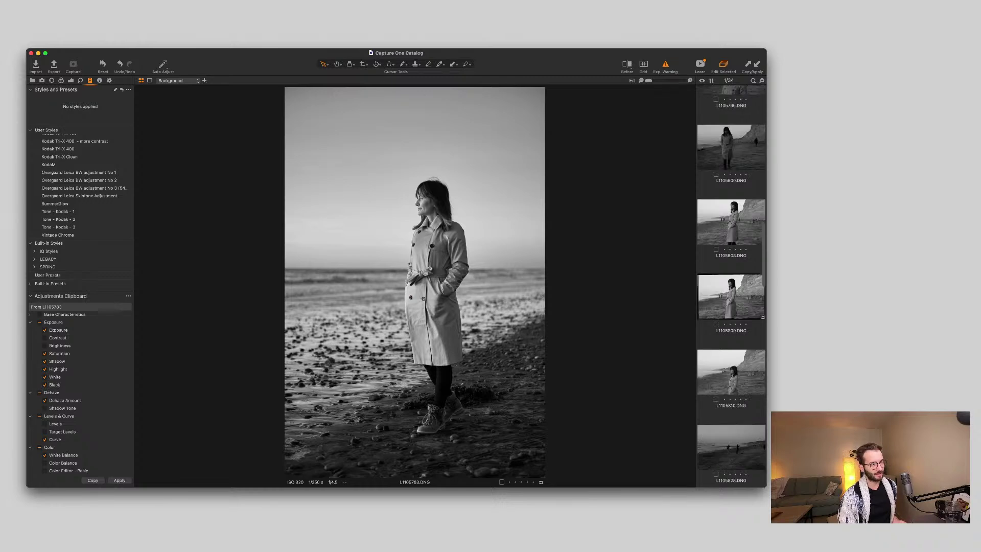
pyautogui.click(730, 222)
pyautogui.click(731, 372)
pyautogui.scroll(-5, 731, 286)
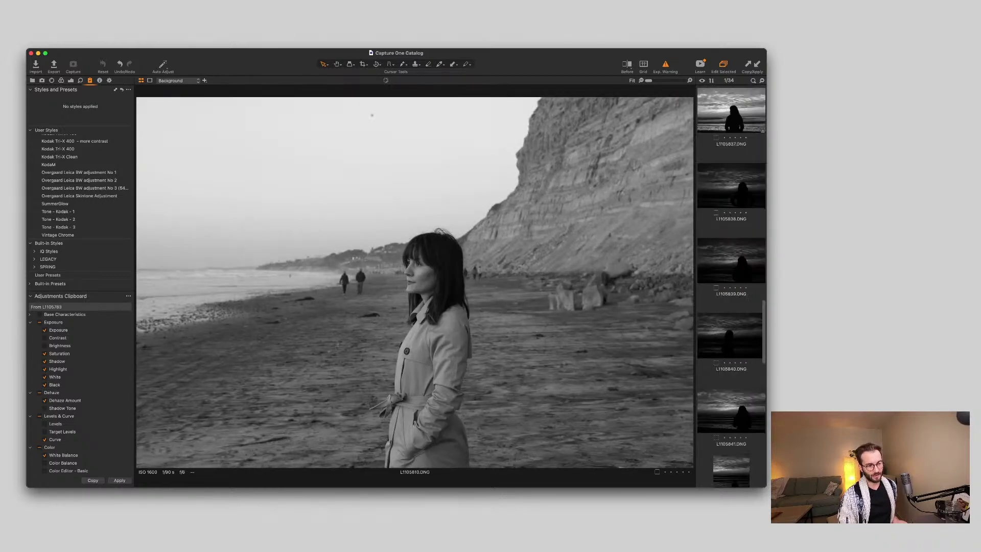
pyautogui.scroll(-3, 731, 286)
pyautogui.click(731, 370)
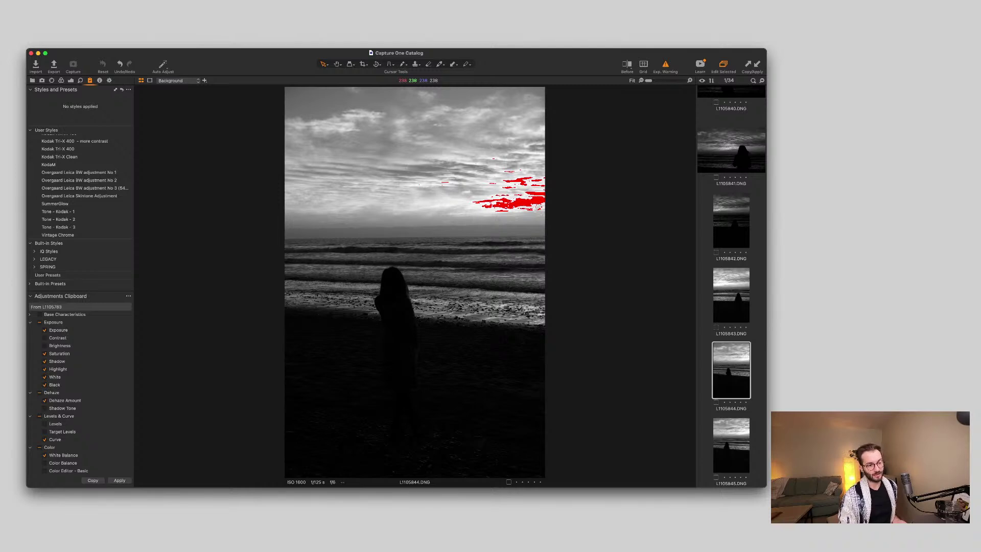
pyautogui.click(731, 295)
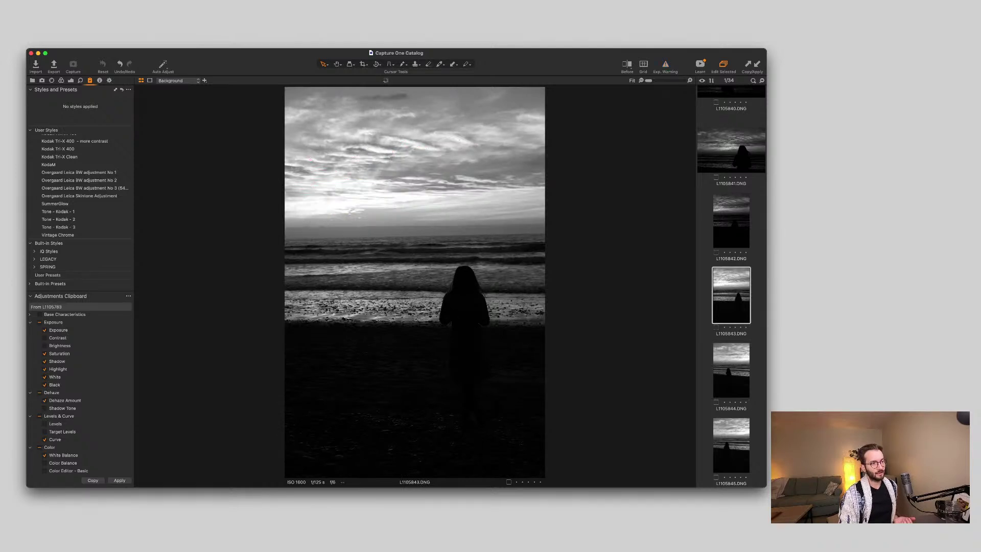
pyautogui.scroll(15, 731, 286)
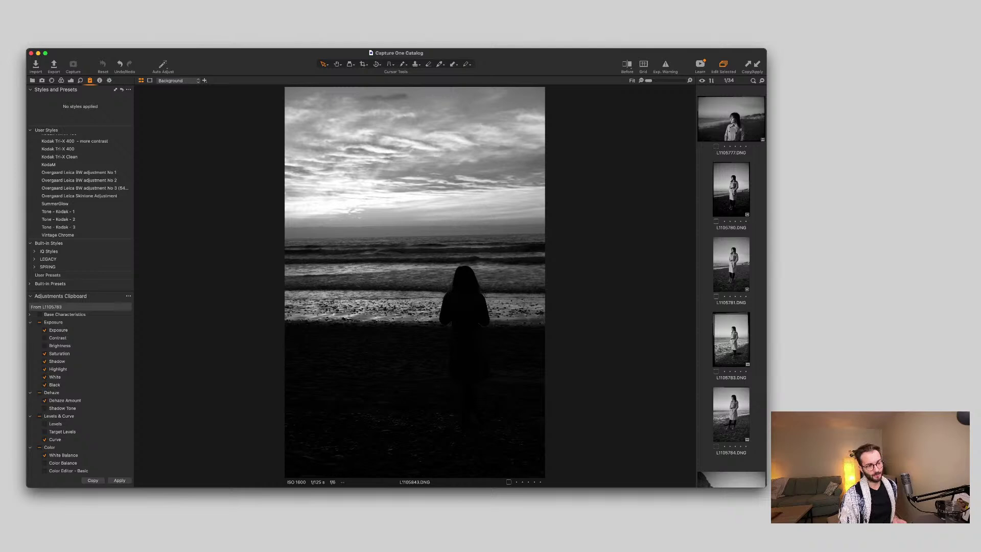
pyautogui.click(731, 189)
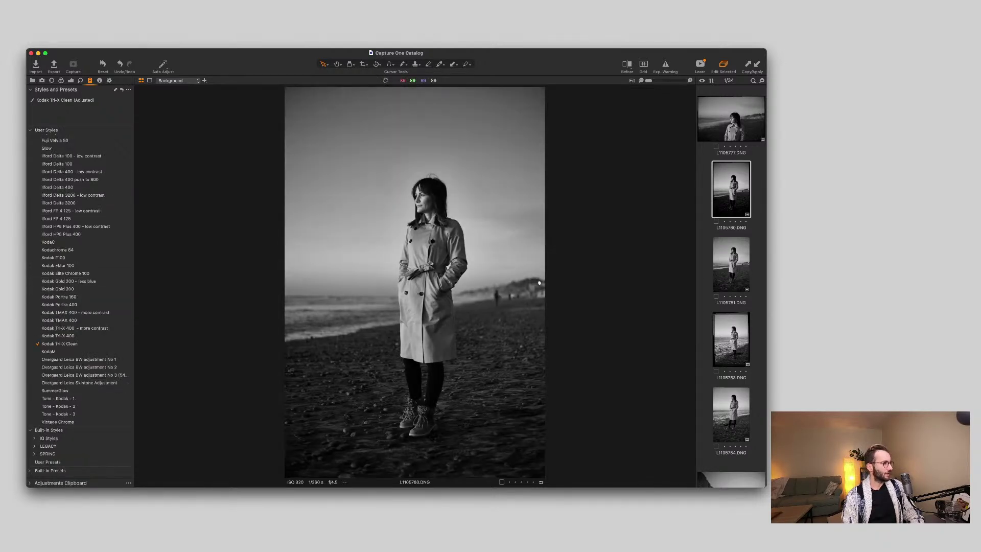
# Show the Library, Capture, Lens, Color and Exposure tool sets for the portrait one after another.
pyautogui.click(32, 80)
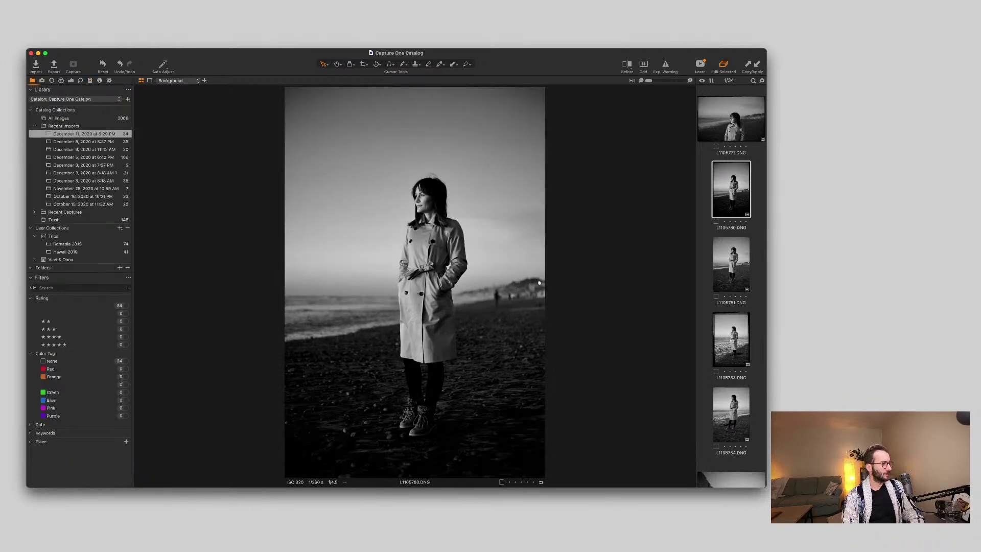
pyautogui.press('super+alt+2')
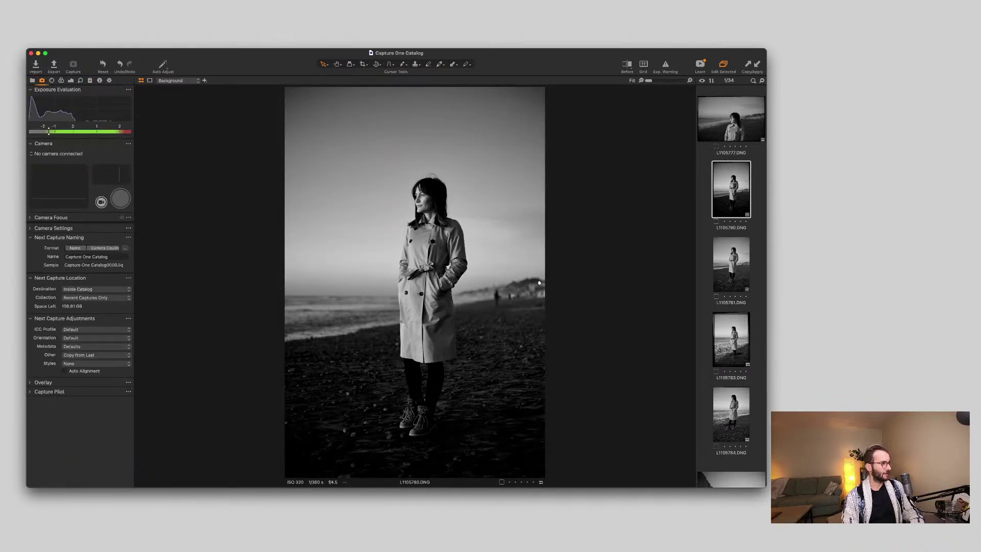
pyautogui.press('super+alt+3')
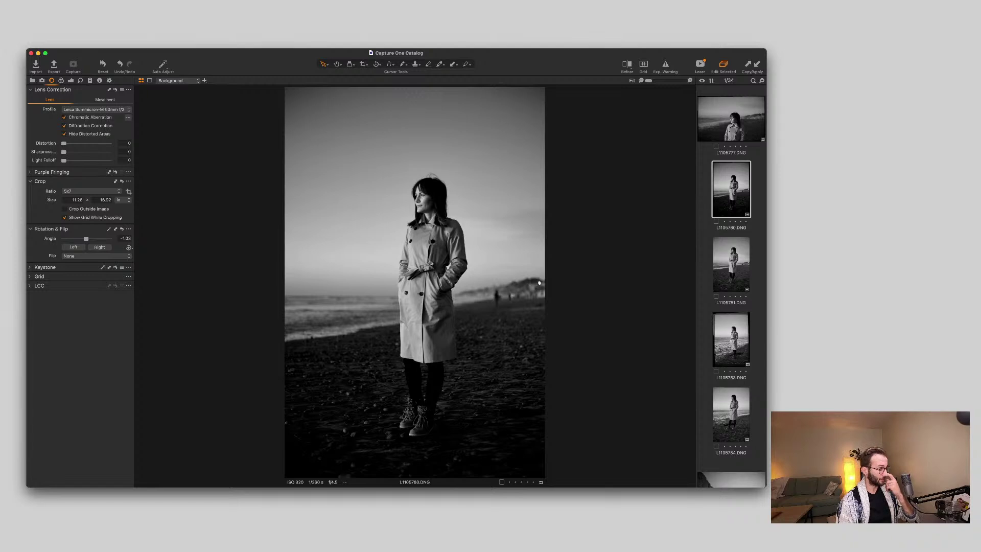
pyautogui.press('super+alt+l')
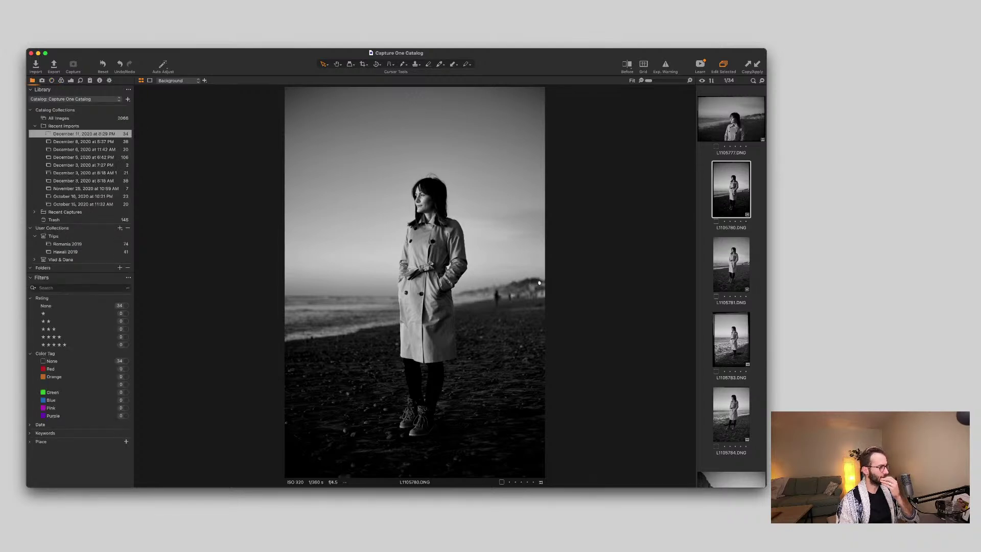
pyautogui.press('super+alt+c')
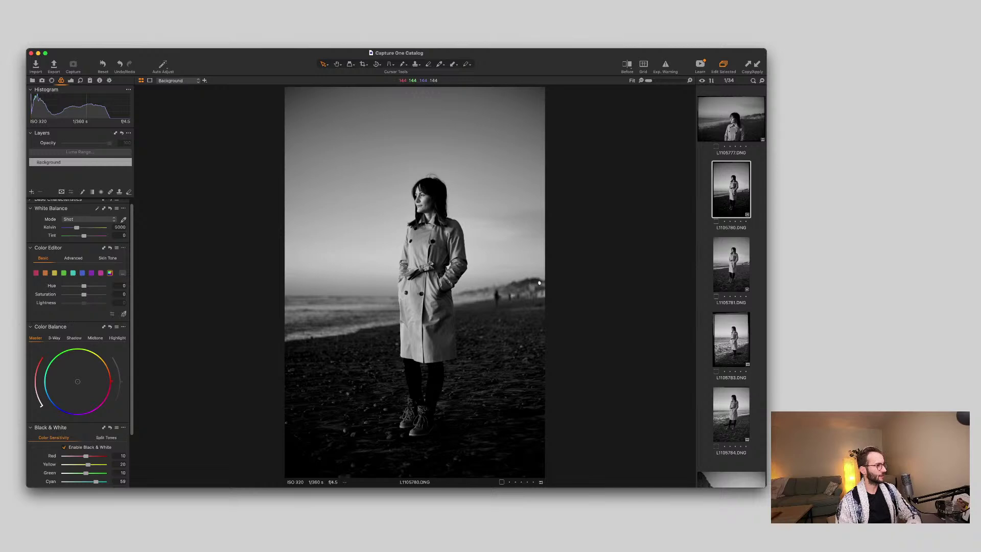
pyautogui.press('super+alt+e')
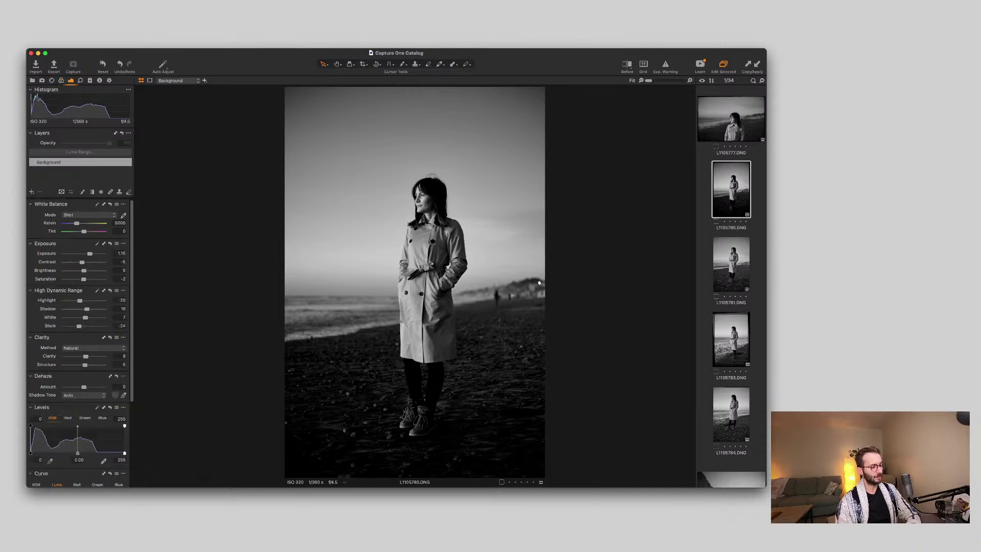